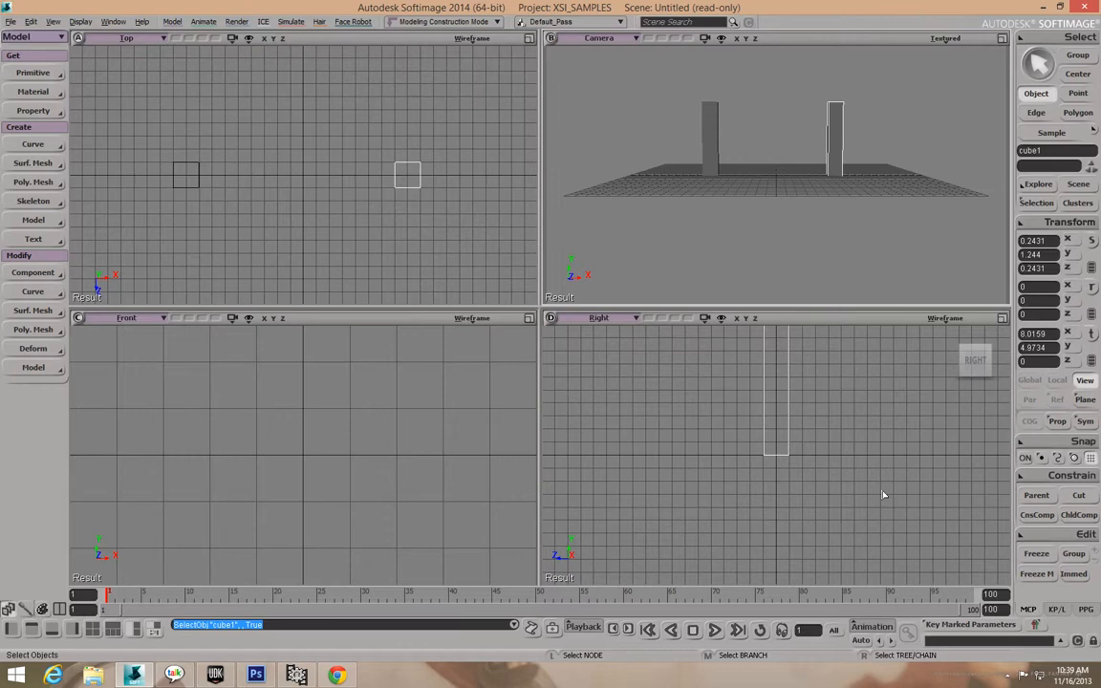
# Orbit the Camera view to an elevated, angled look at both fence posts, then return to selection.
pyautogui.moveTo(836, 187); pyautogui.dragTo(821, 224)
pyautogui.scroll(5, 821, 223)
pyautogui.scroll(-4, 822, 223)
pyautogui.moveTo(776, 199); pyautogui.dragTo(841, 206)
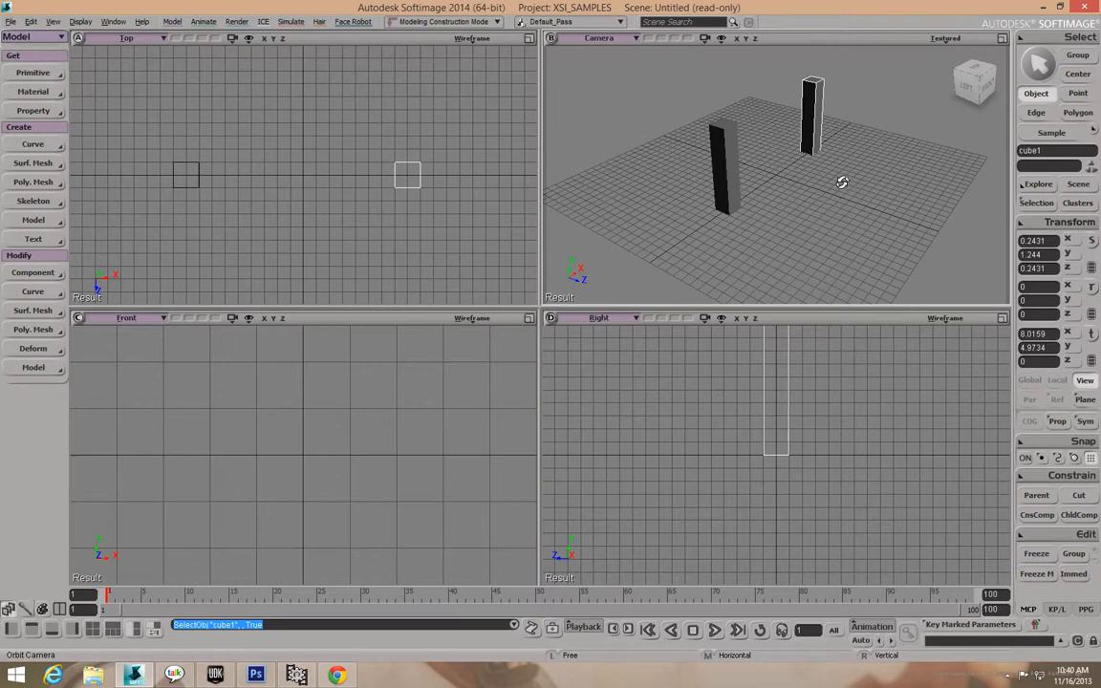
pyautogui.moveTo(841, 182); pyautogui.dragTo(803, 176)
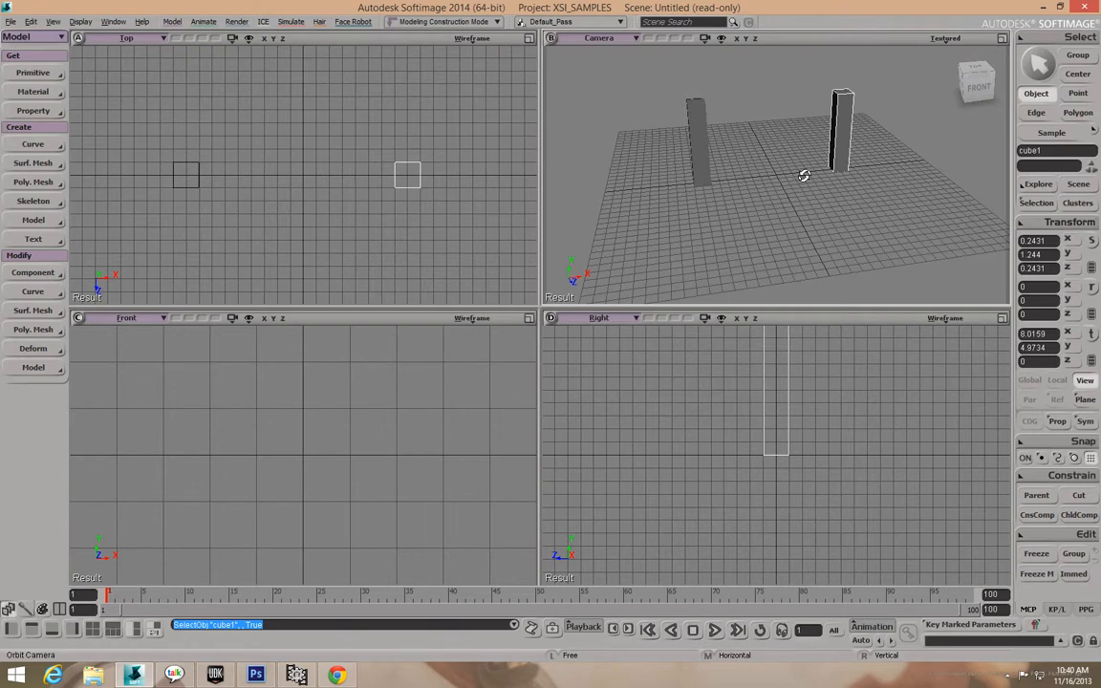
pyautogui.click(1030, 79)
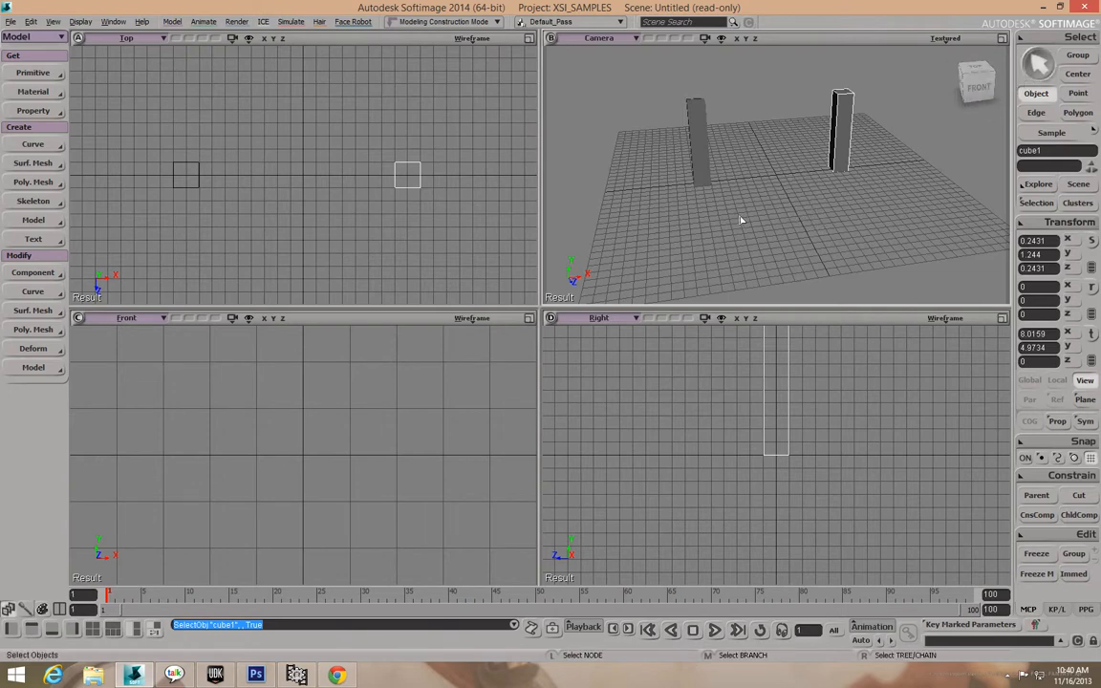
# Create a new polygon mesh cube and close its property editor.
pyautogui.click(42, 79)
pyautogui.moveTo(114, 95)
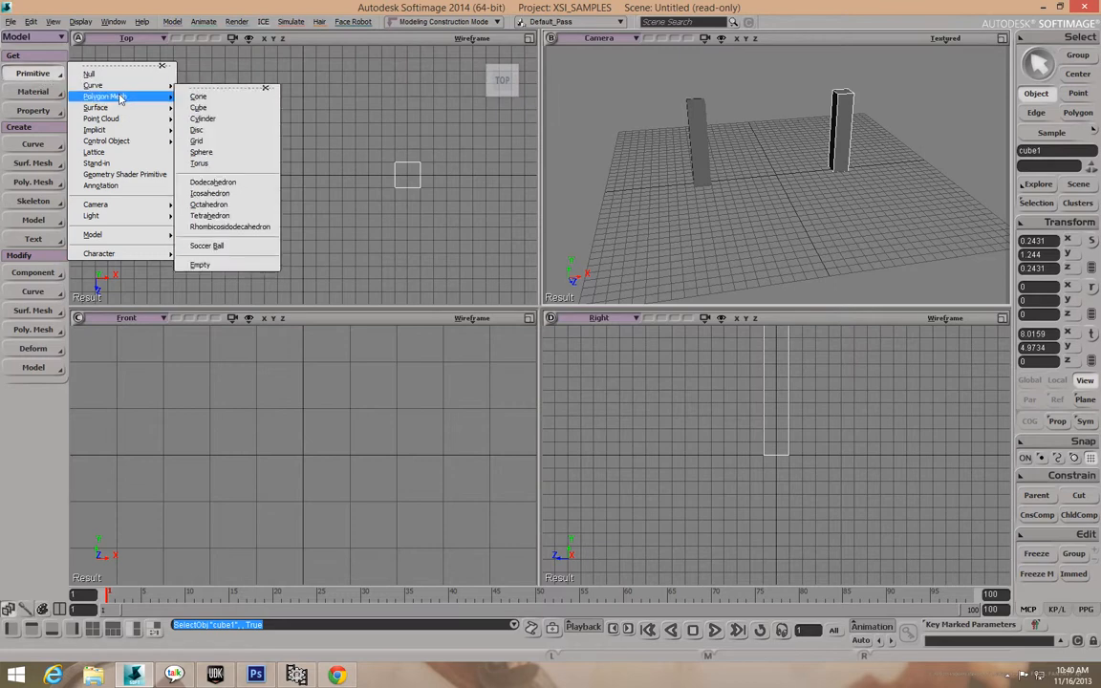
pyautogui.click(199, 107)
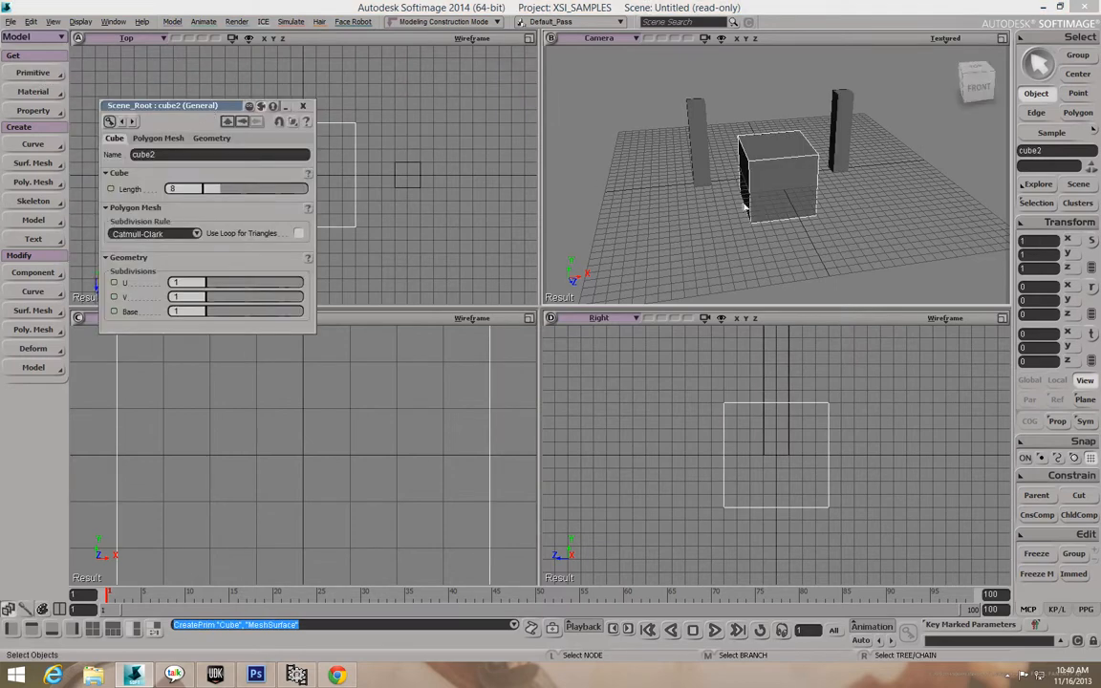
pyautogui.click(304, 107)
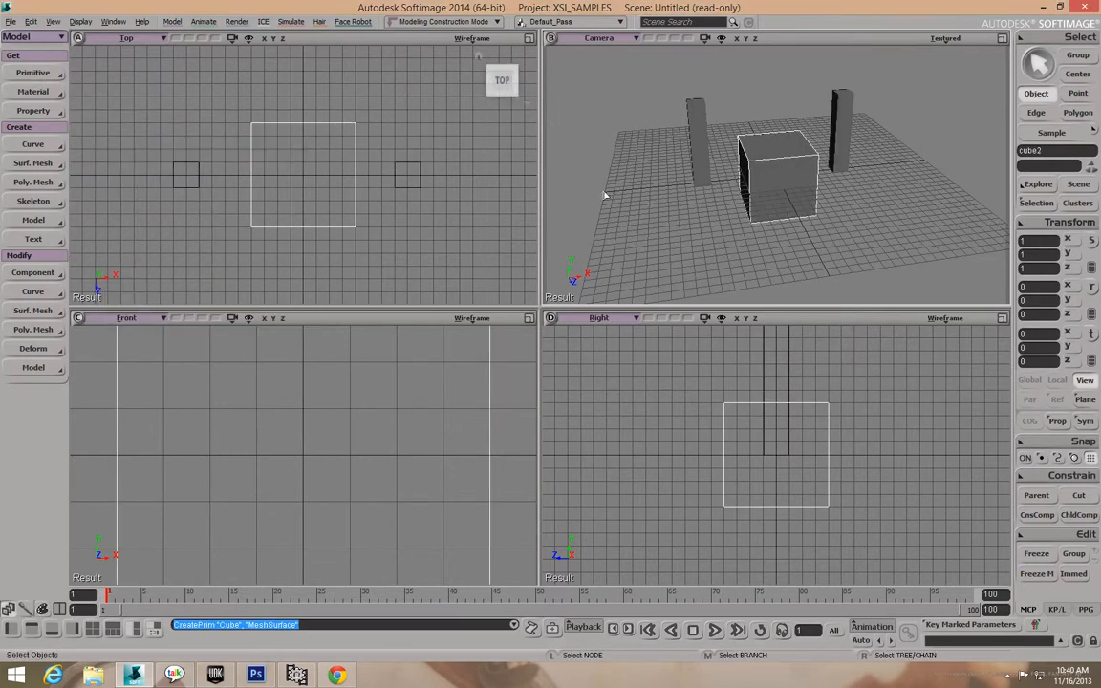
# Scale the cube per axis to about 2.94 × 0.83 × 0.086, forming a thin board.
pyautogui.click(1077, 240)
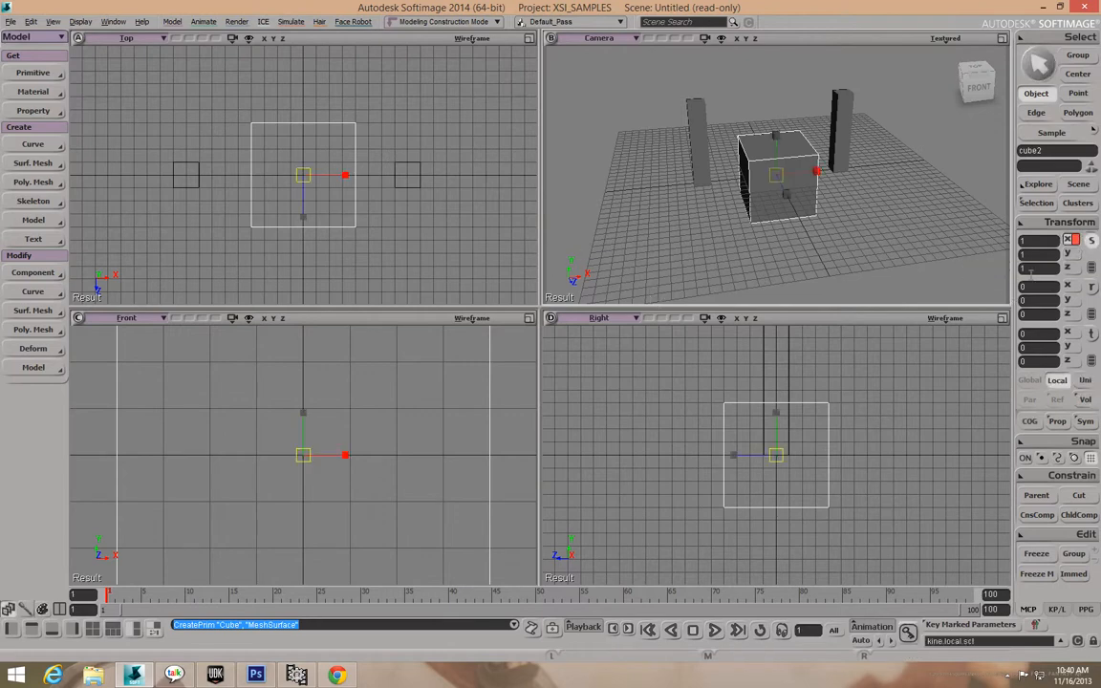
pyautogui.moveTo(345, 175); pyautogui.dragTo(499, 177)
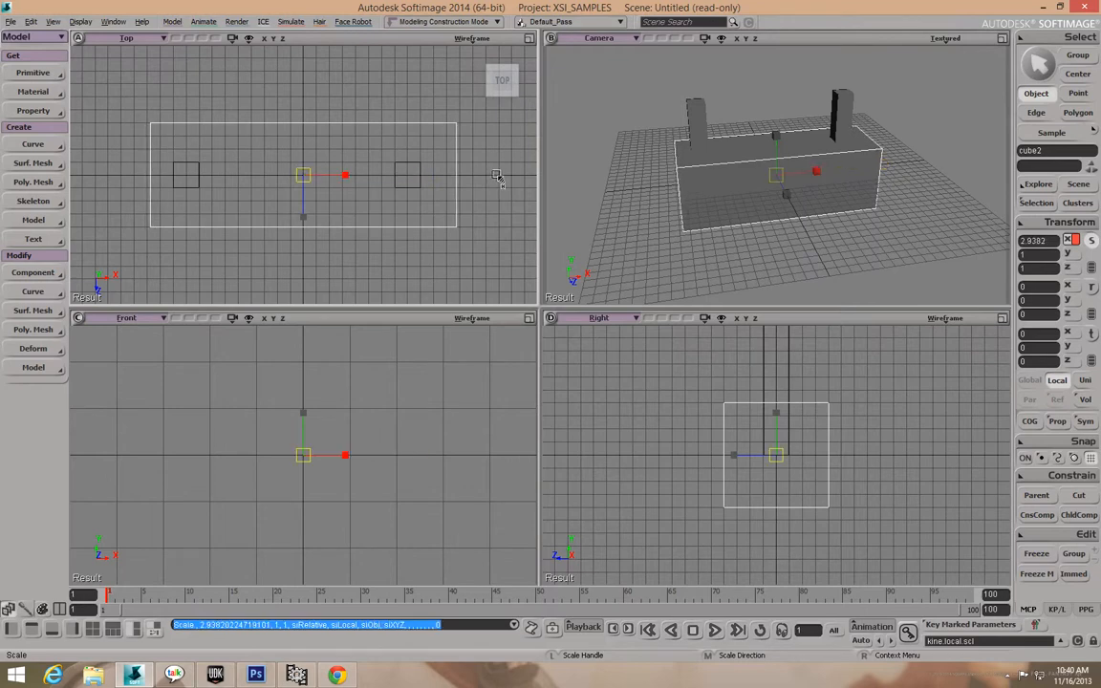
pyautogui.click(1071, 254)
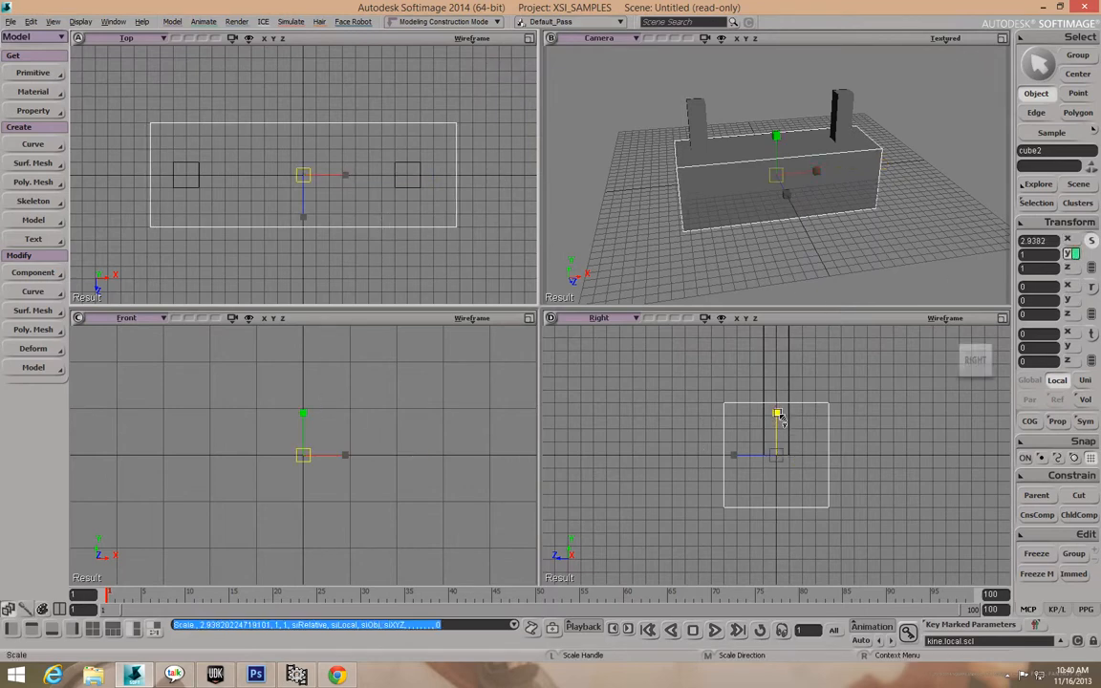
pyautogui.moveTo(780, 418); pyautogui.dragTo(779, 457)
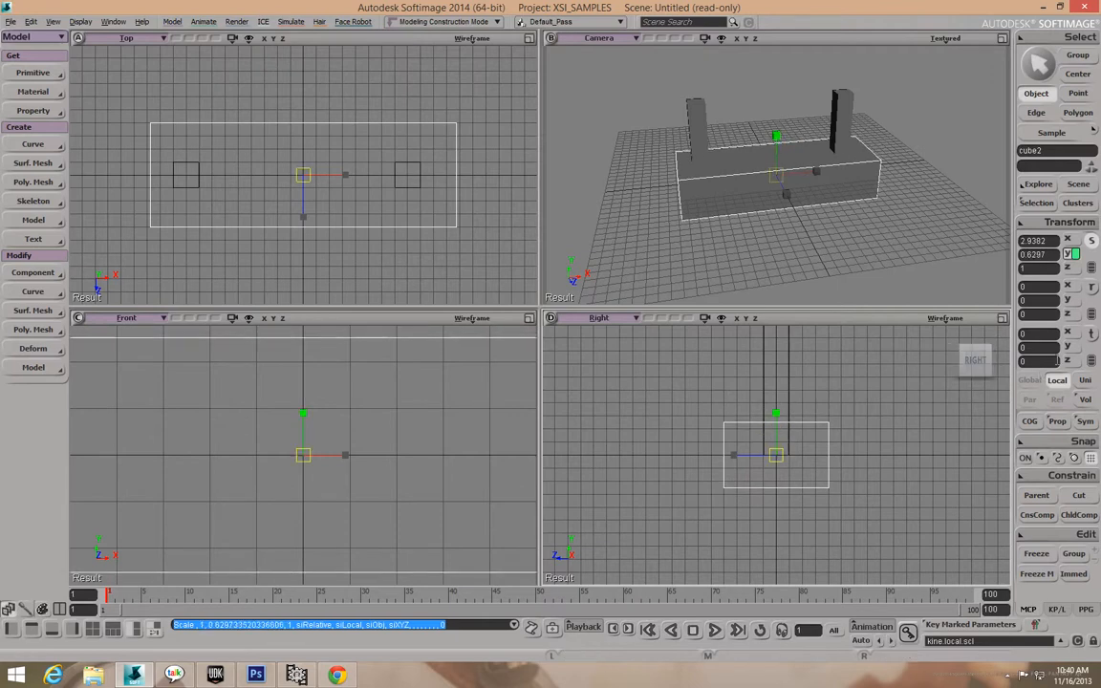
pyautogui.click(1071, 267)
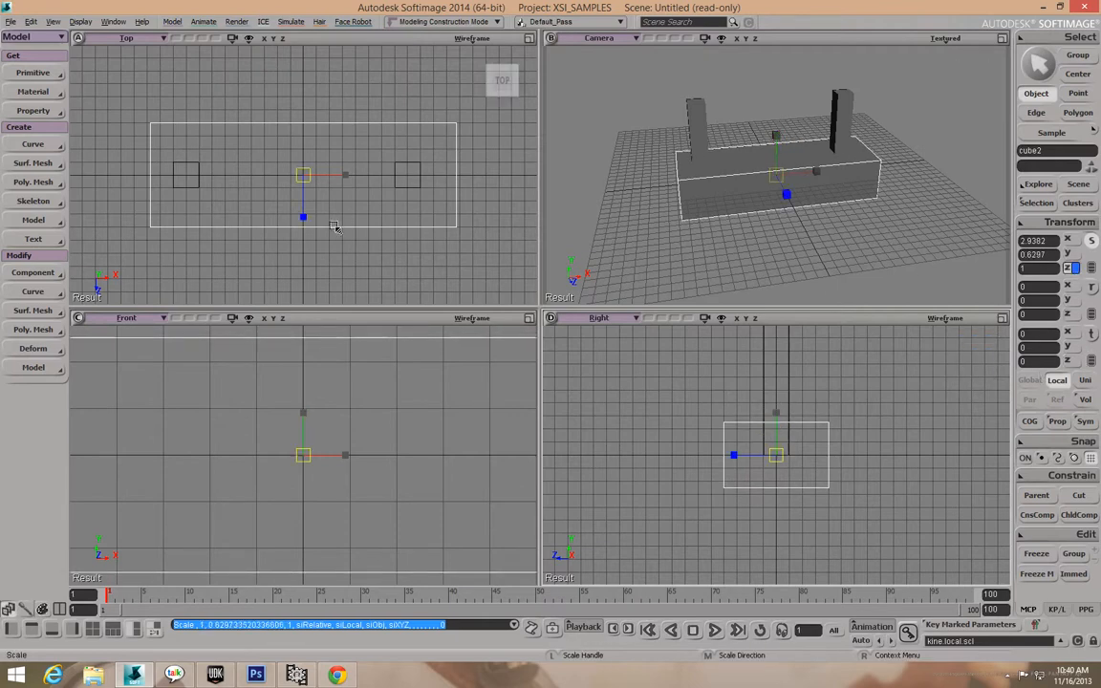
pyautogui.moveTo(303, 216)
pyautogui.mouseDown()
pyautogui.moveTo(324, 151)
pyautogui.moveTo(307, 218)
pyautogui.moveTo(316, 222)
pyautogui.mouseUp()
pyautogui.moveTo(787, 197); pyautogui.dragTo(803, 222)
pyautogui.moveTo(302, 218)
pyautogui.mouseDown()
pyautogui.moveTo(307, 246)
pyautogui.moveTo(306, 220)
pyautogui.mouseUp()
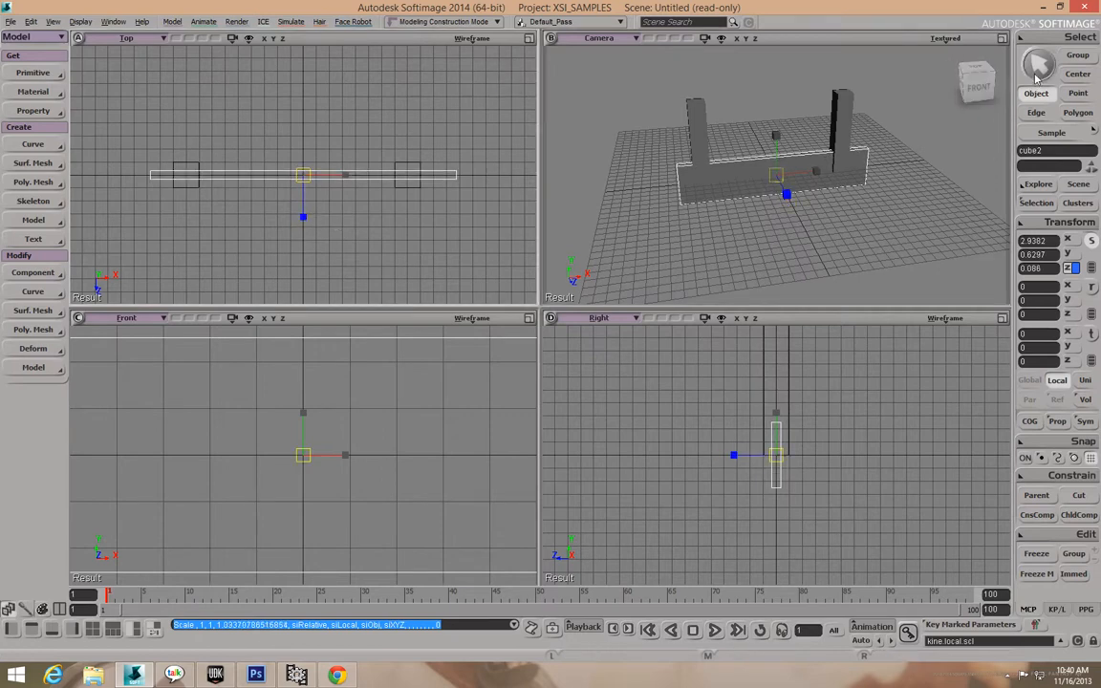
# Move the board forward to Z 1.3118, shrink its height to 0.375, and raise it to Y 4.0975.
pyautogui.press('v')
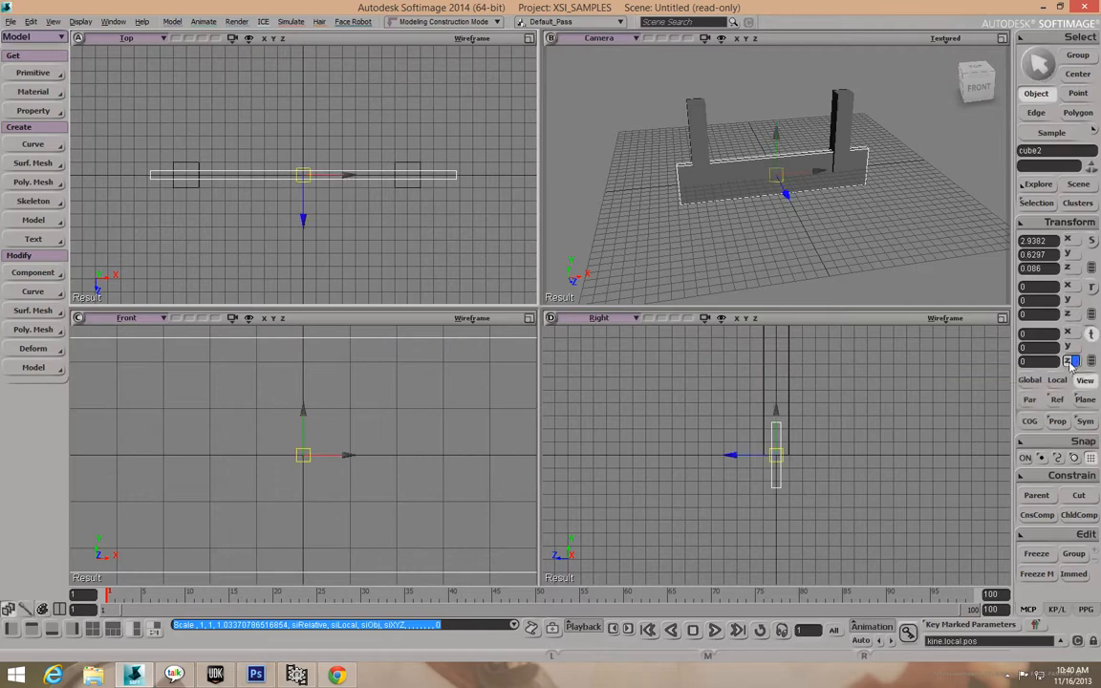
pyautogui.moveTo(307, 216); pyautogui.dragTo(307, 233)
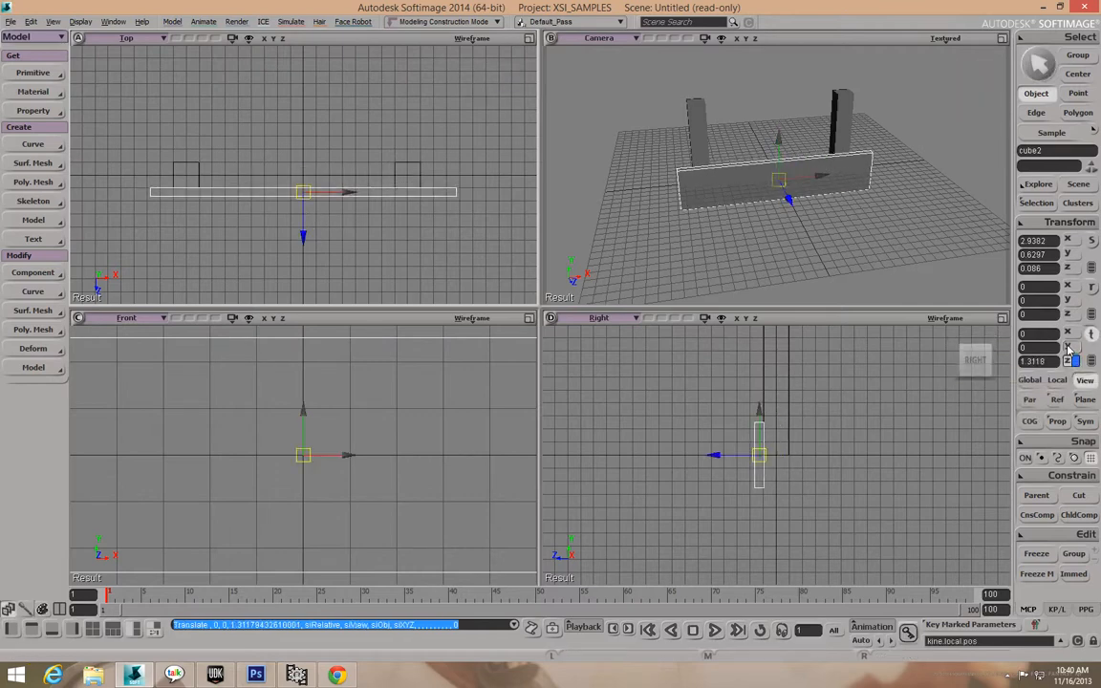
pyautogui.press('x')
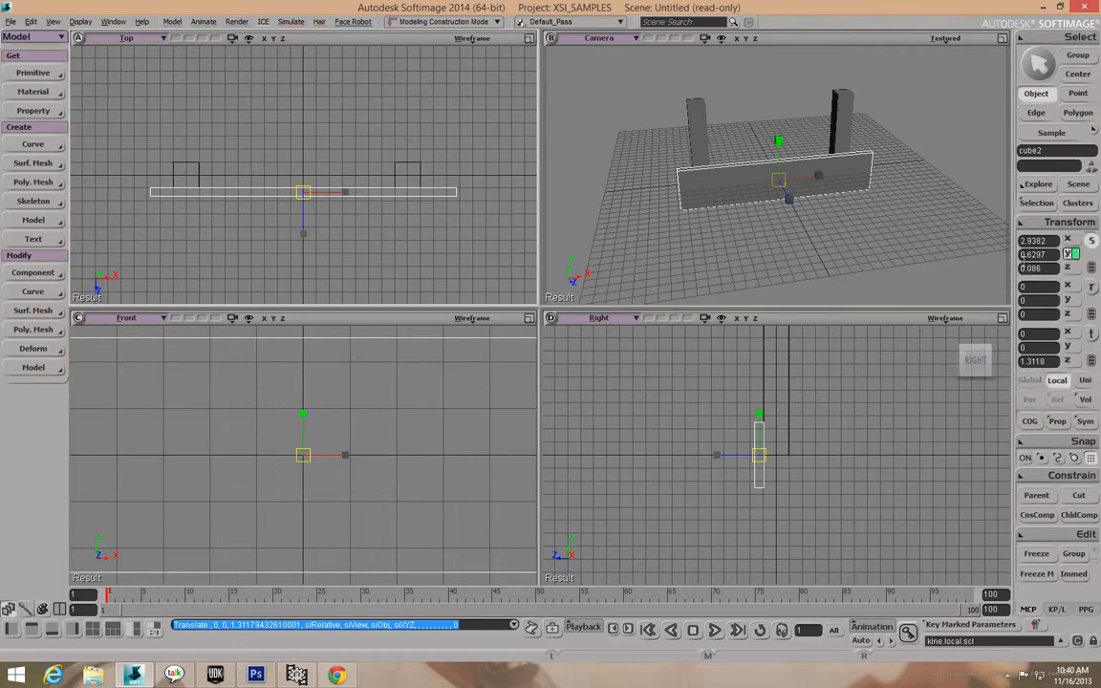
pyautogui.moveTo(303, 414); pyautogui.dragTo(308, 452)
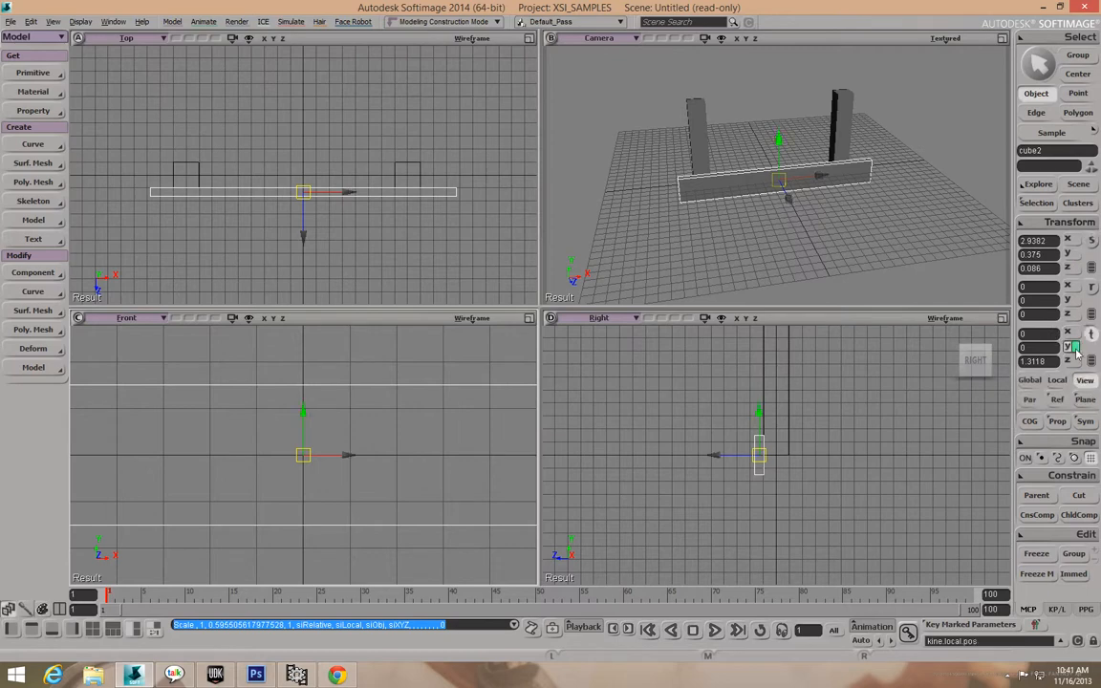
pyautogui.press('v')
pyautogui.moveTo(306, 429); pyautogui.dragTo(307, 236)
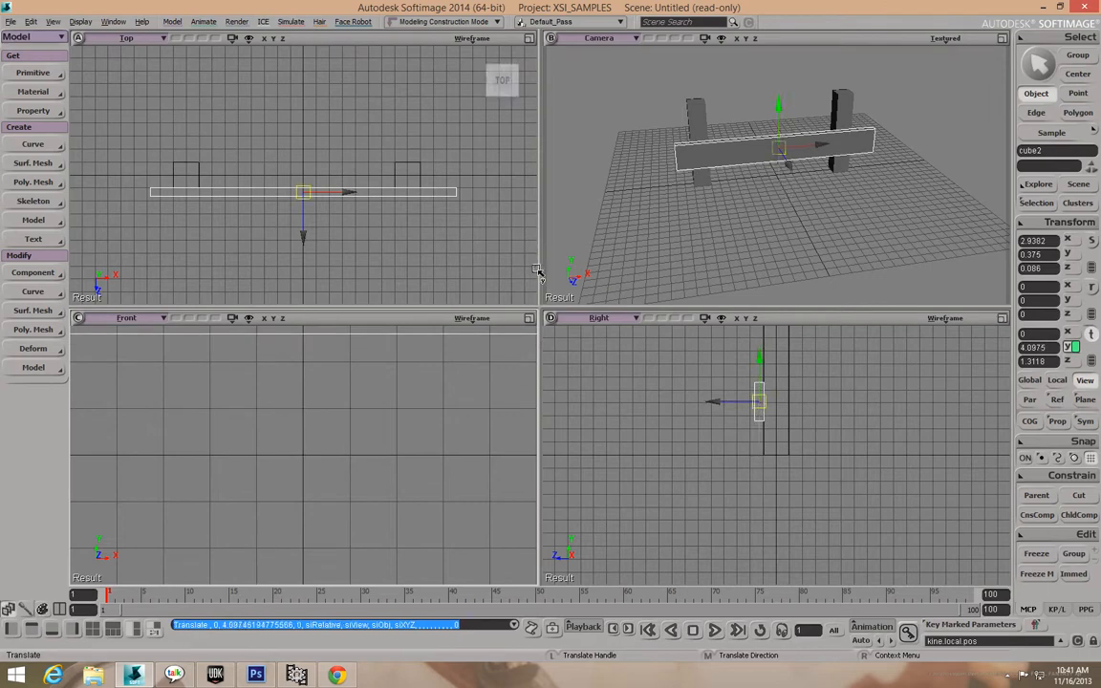
pyautogui.press('o')
pyautogui.moveTo(835, 185)
pyautogui.mouseDown()
pyautogui.moveTo(800, 160)
pyautogui.moveTo(823, 168)
pyautogui.moveTo(813, 184)
pyautogui.mouseUp()
pyautogui.click(31, 21)
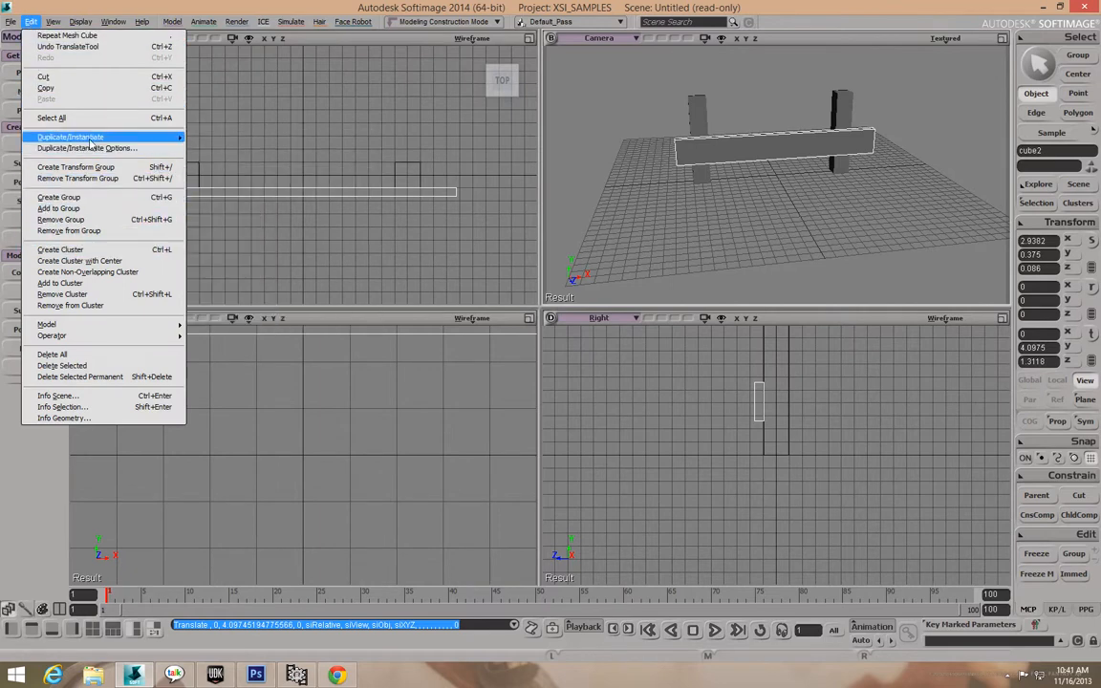
# Duplicate the rail and move the copy (cube3) up to Y 8.6049.
pyautogui.moveTo(94, 140)
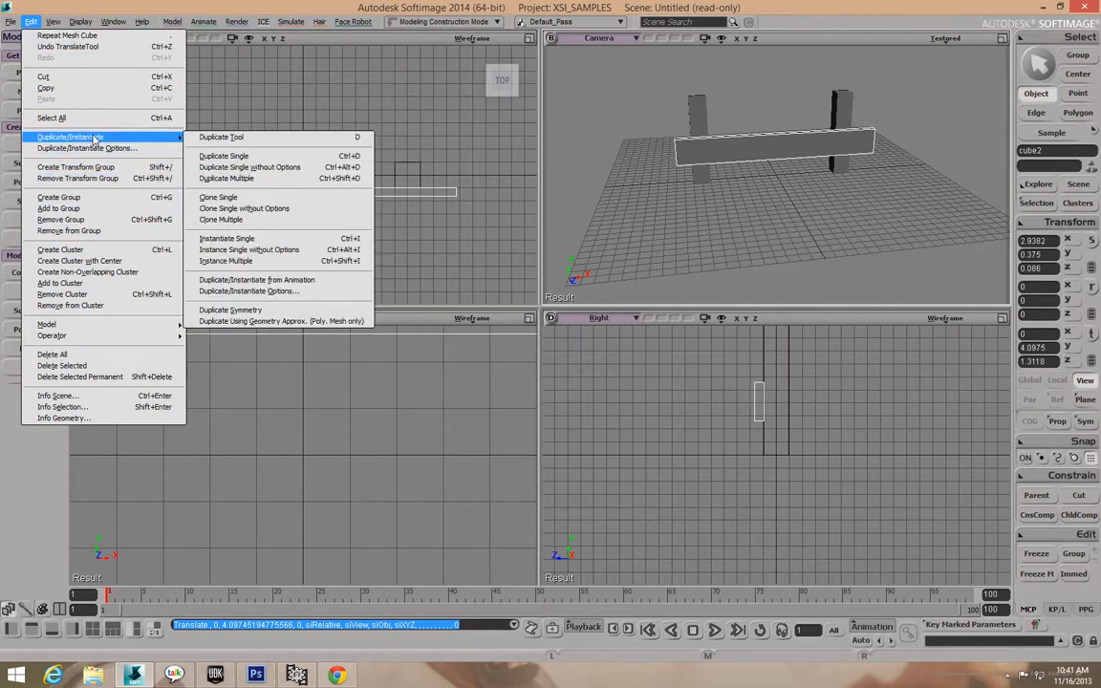
pyautogui.click(235, 158)
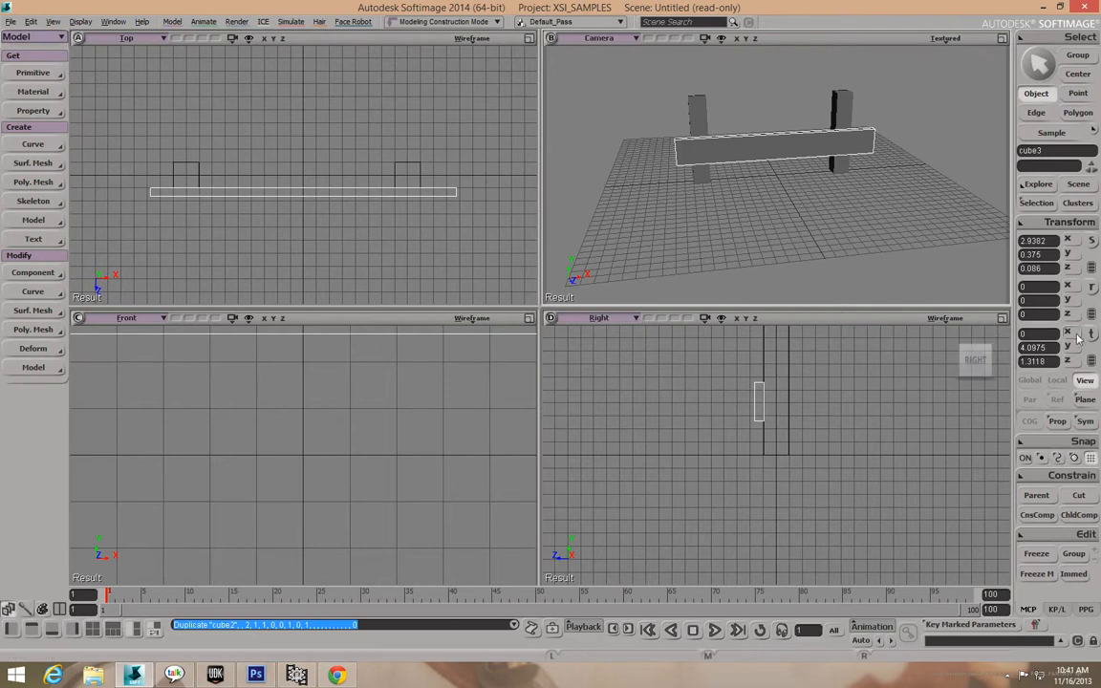
pyautogui.moveTo(795, 151); pyautogui.dragTo(765, 72)
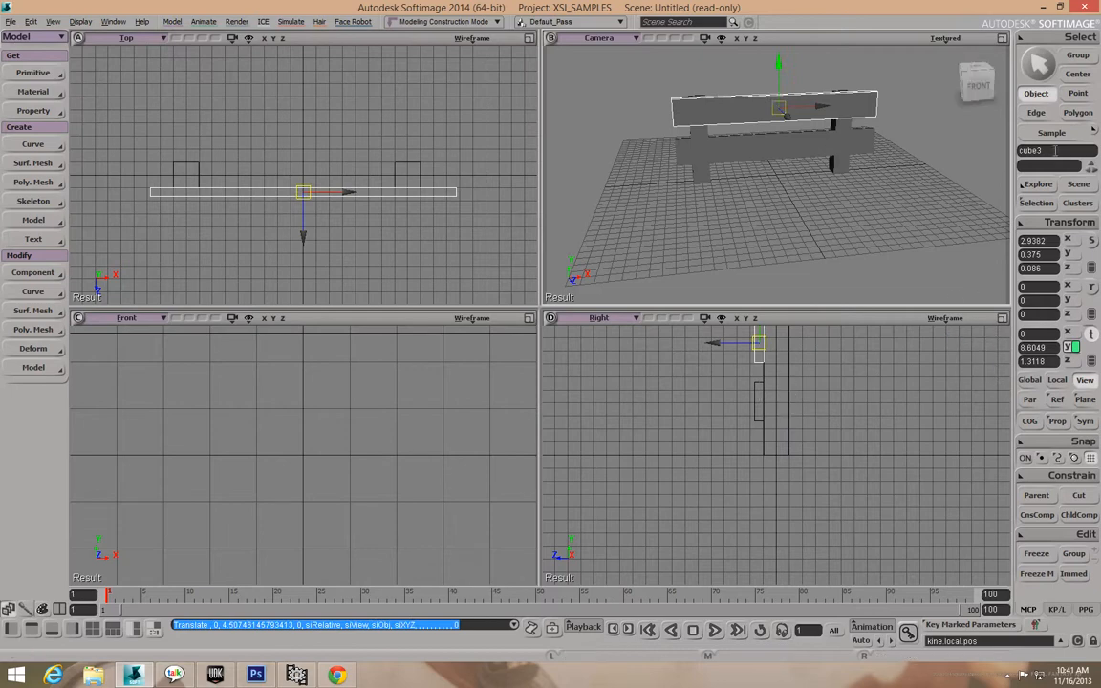
# Select both posts and scale them in Y to 1.5476, making them taller.
pyautogui.press('space')
pyautogui.click(842, 168)
pyautogui.keyDown('shift'); pyautogui.click(705, 172); pyautogui.keyUp('shift')
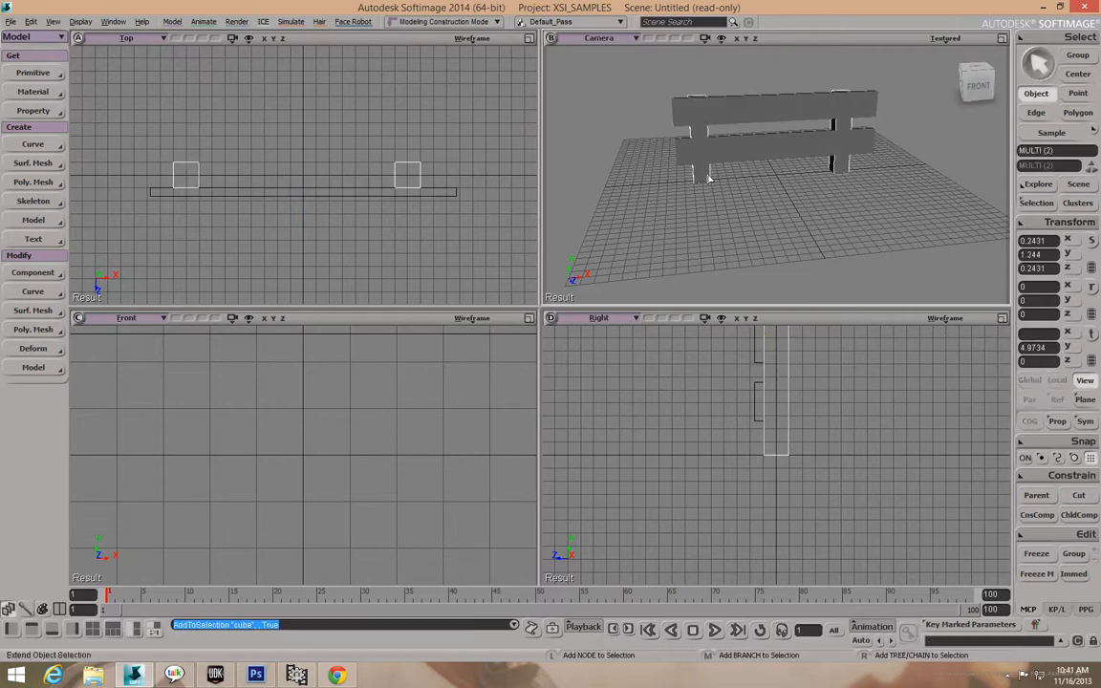
pyautogui.click(1071, 255)
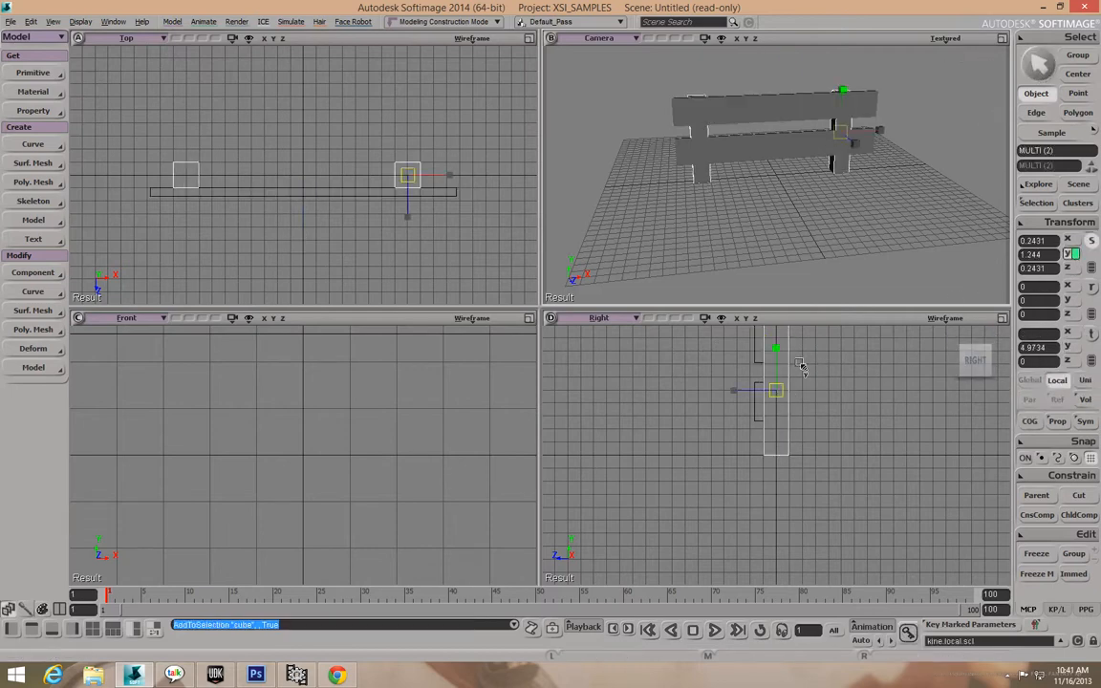
pyautogui.moveTo(777, 347); pyautogui.dragTo(786, 342)
pyautogui.press('v')
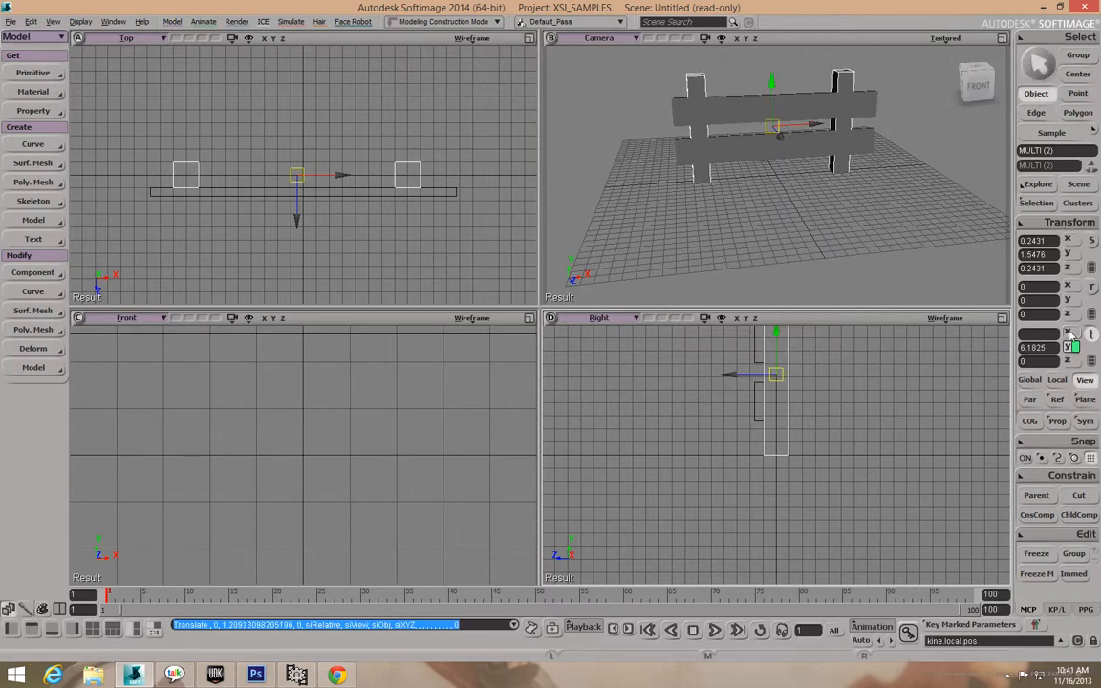
pyautogui.press('space')
pyautogui.click(788, 111)
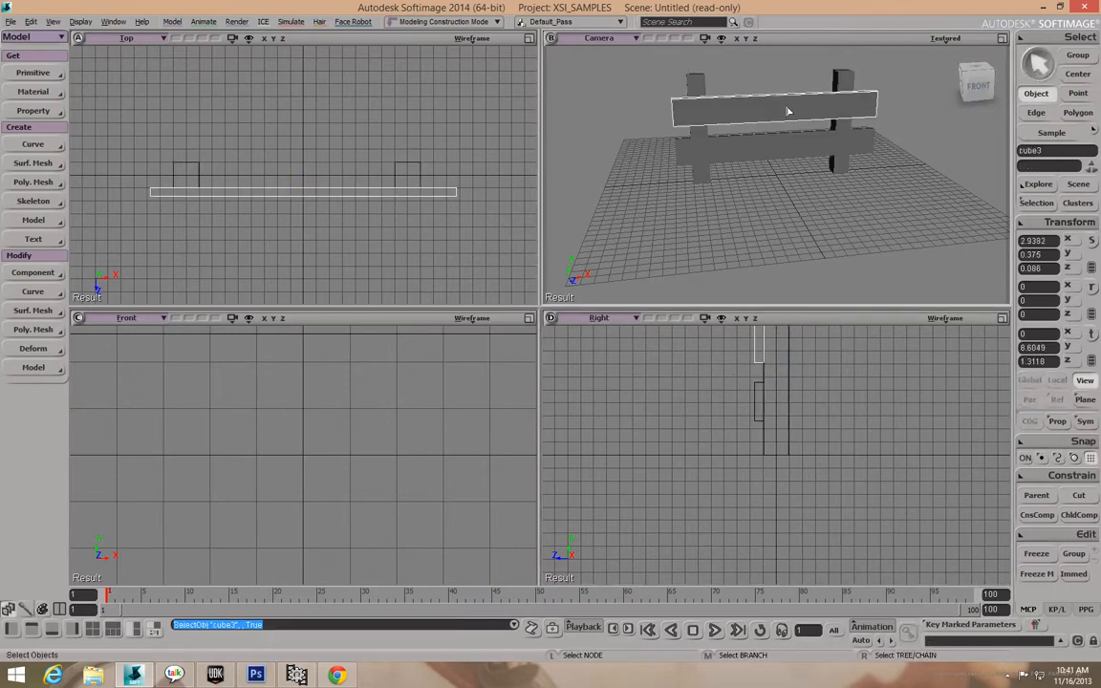
# Raise both rails together, to Y 5.1087 and Y 9.6082.
pyautogui.keyDown('shift'); pyautogui.click(792, 155); pyautogui.keyUp('shift')
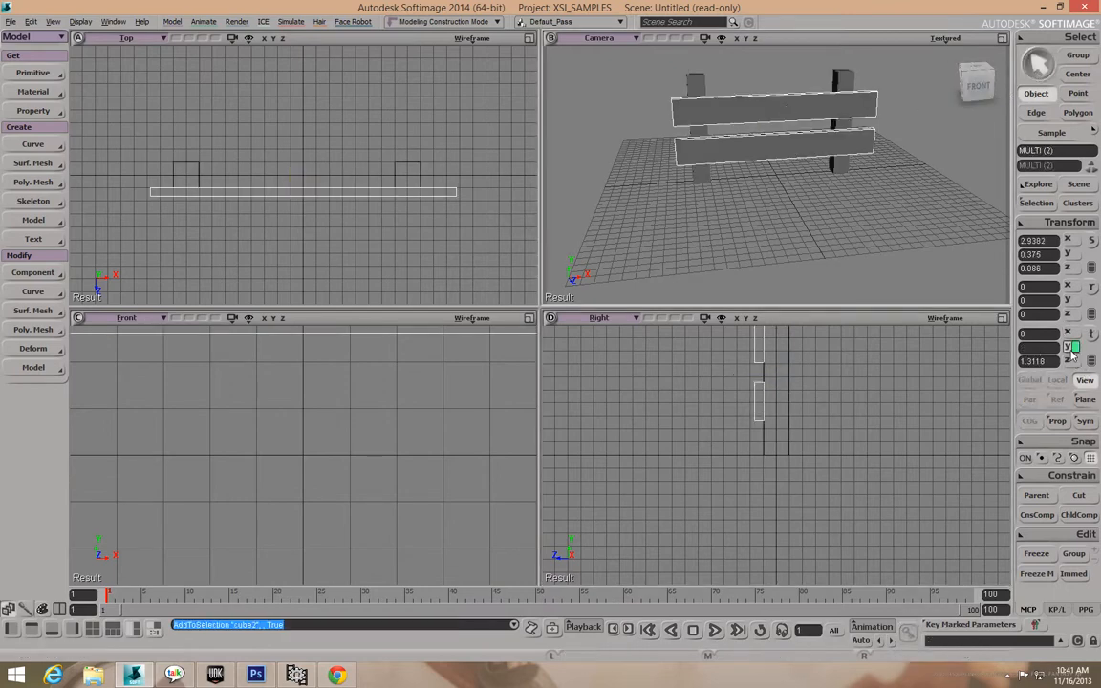
pyautogui.press('v')
pyautogui.moveTo(782, 84); pyautogui.dragTo(781, 75)
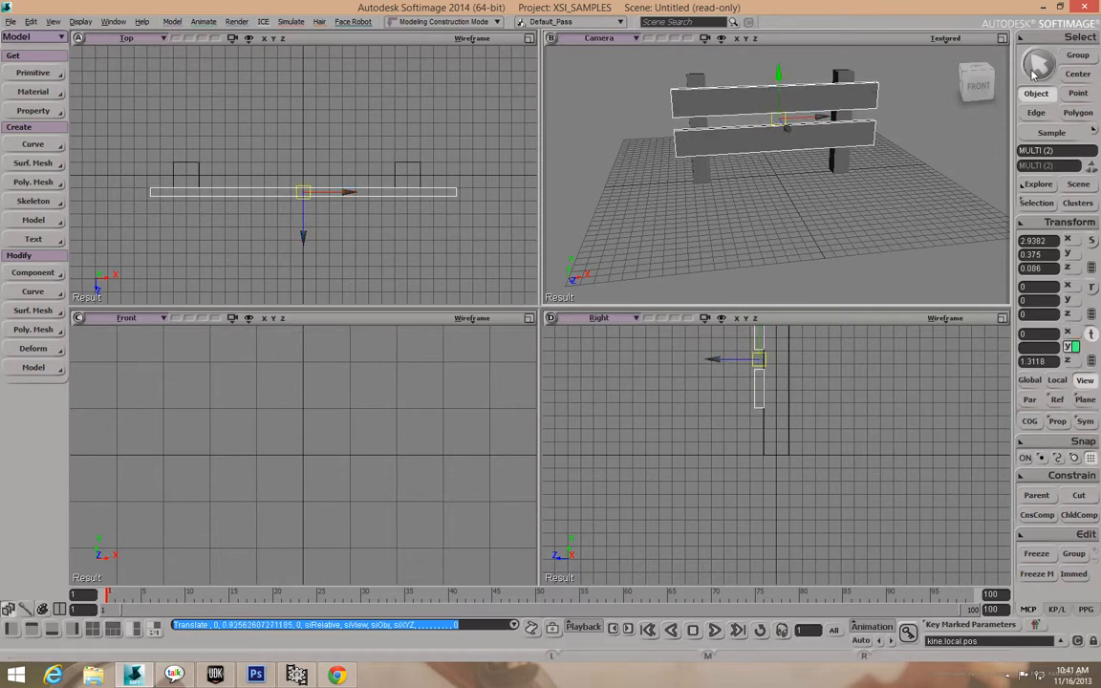
pyautogui.press('space')
# Orbit the camera to a side view of the fence and reselect the top rail.
pyautogui.click(767, 107)
pyautogui.click(700, 124)
pyautogui.click(838, 121)
pyautogui.click(828, 100)
pyautogui.click(791, 139)
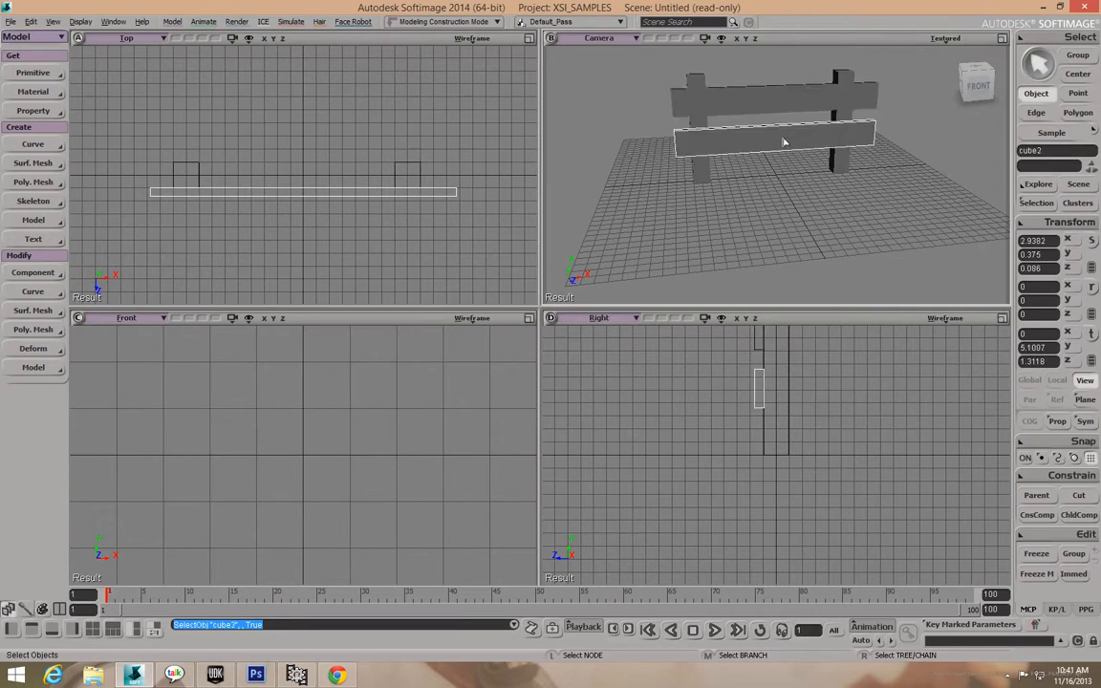
pyautogui.click(700, 172)
pyautogui.press('o')
pyautogui.moveTo(777, 196); pyautogui.dragTo(762, 216)
pyautogui.click(1039, 65)
pyautogui.click(832, 119)
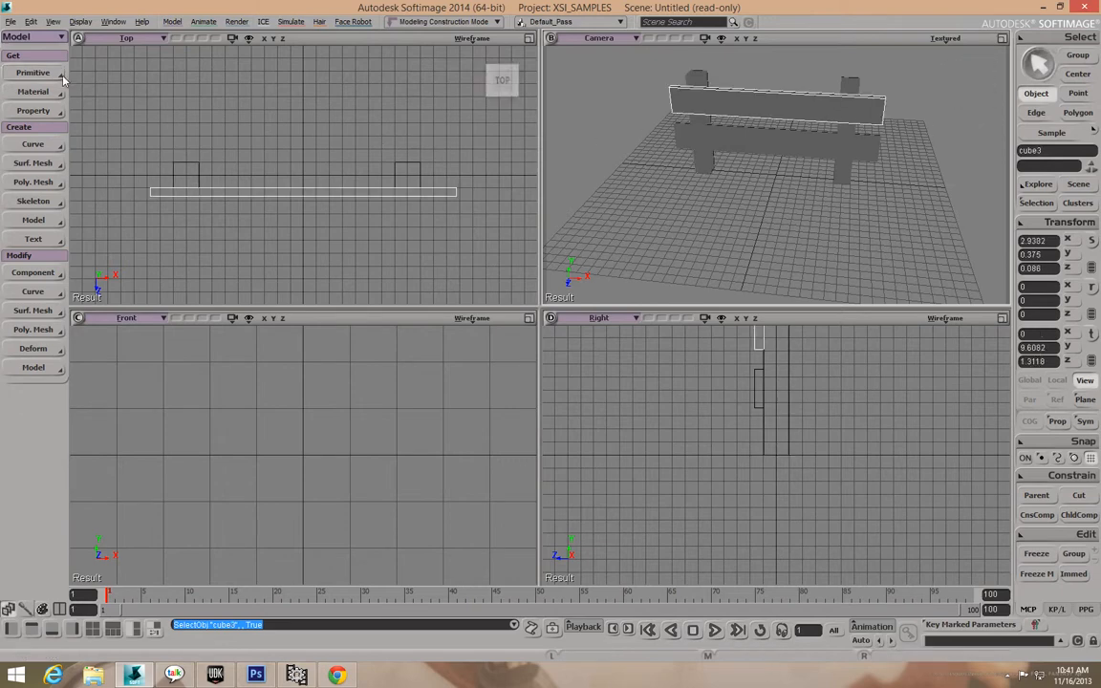
# Apply Cubic texture map projections to the top and lower rails.
pyautogui.click(34, 113)
pyautogui.moveTo(105, 124)
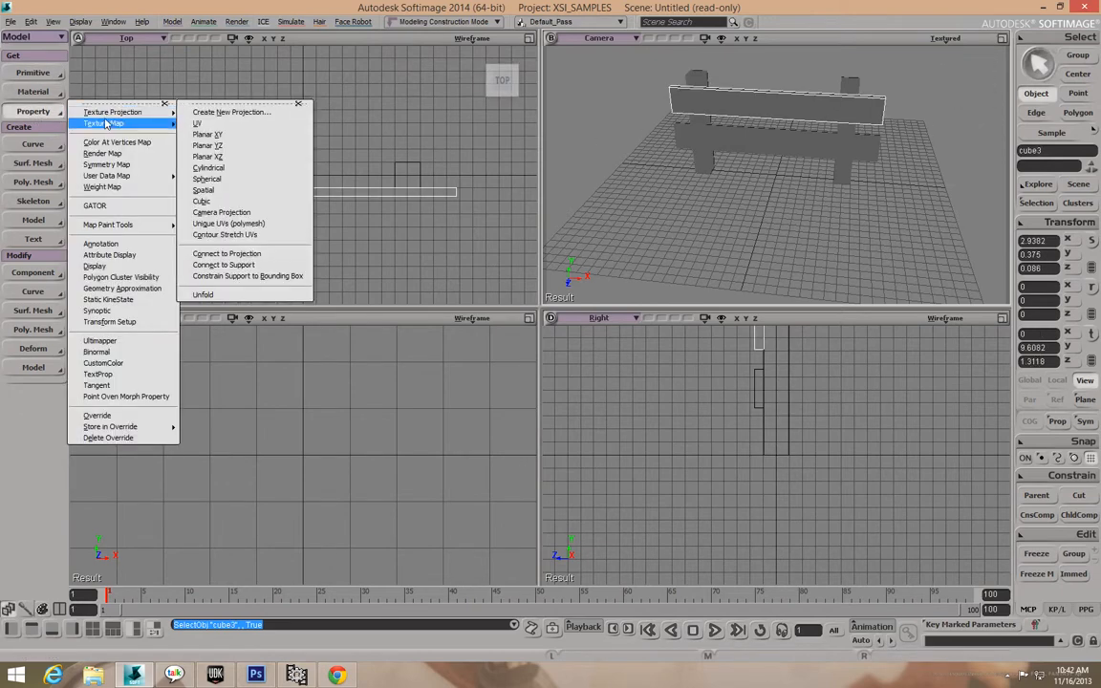
pyautogui.click(206, 213)
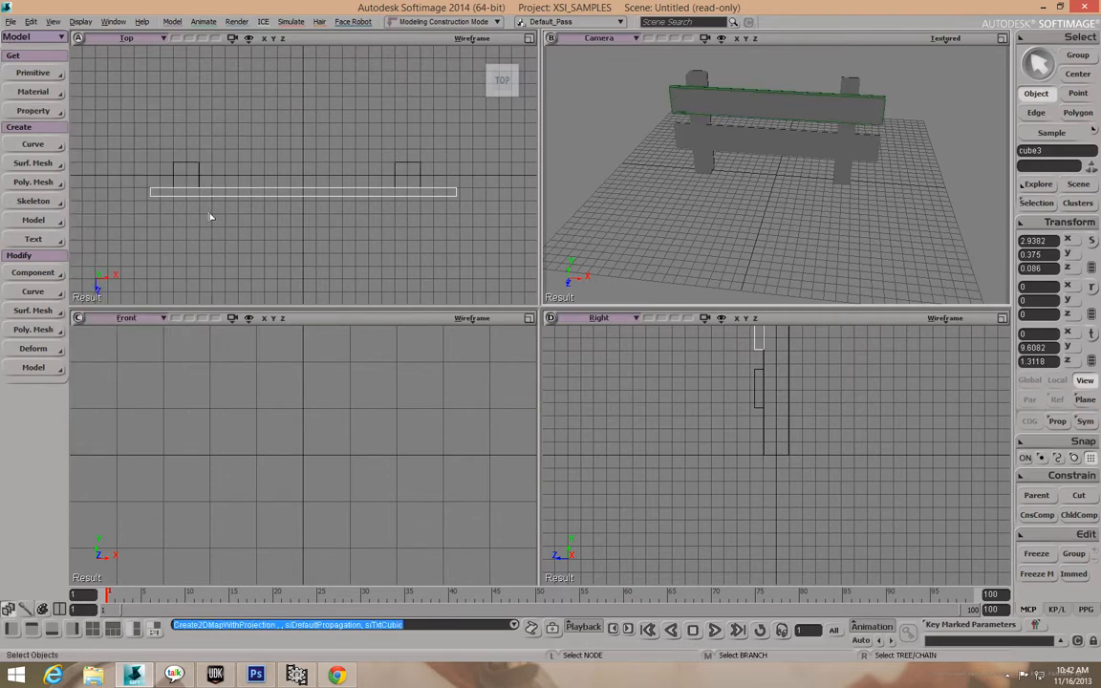
pyautogui.click(801, 140)
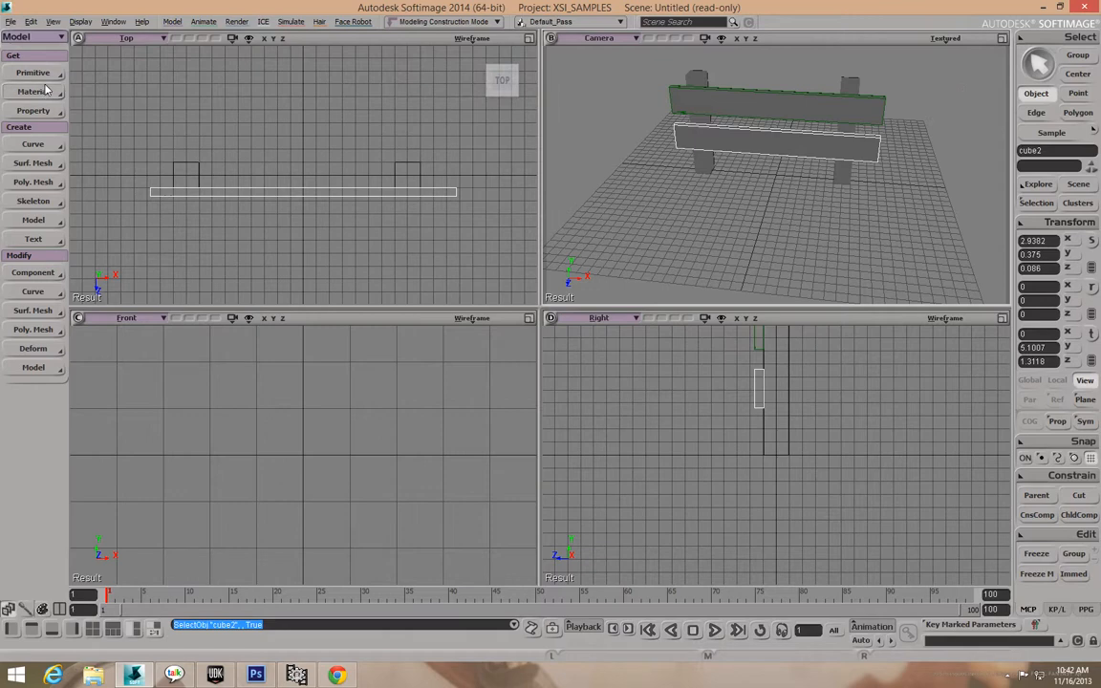
pyautogui.click(42, 113)
pyautogui.moveTo(110, 124)
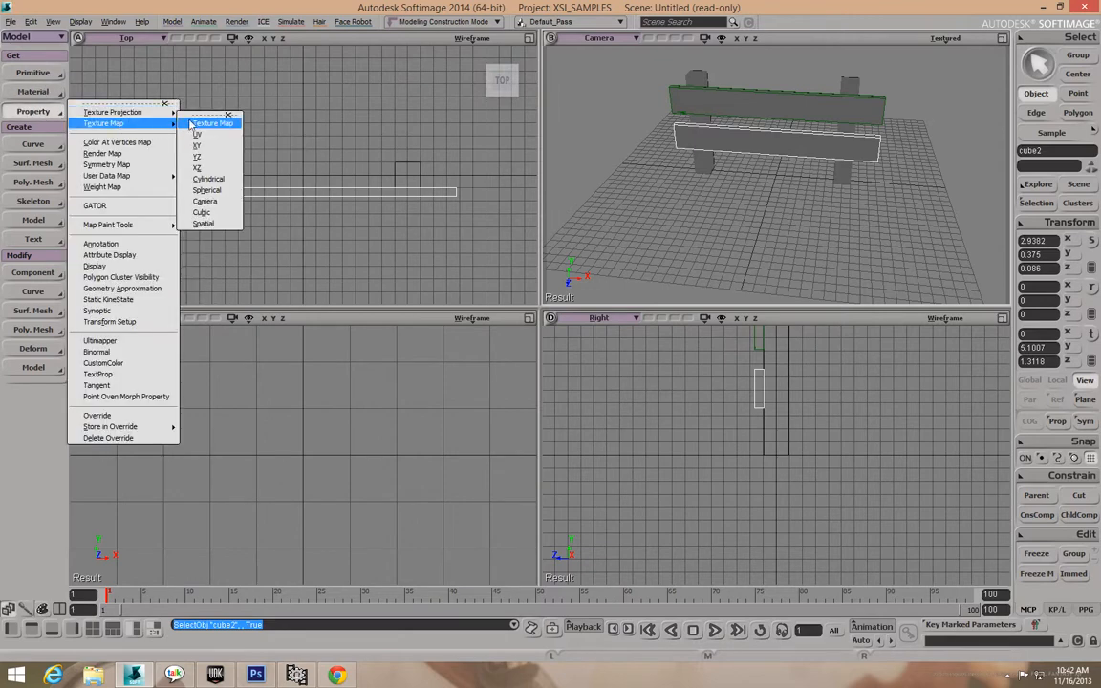
pyautogui.click(210, 214)
# Apply Cubic projections to the left and right posts, then orbit to check the fence.
pyautogui.click(701, 123)
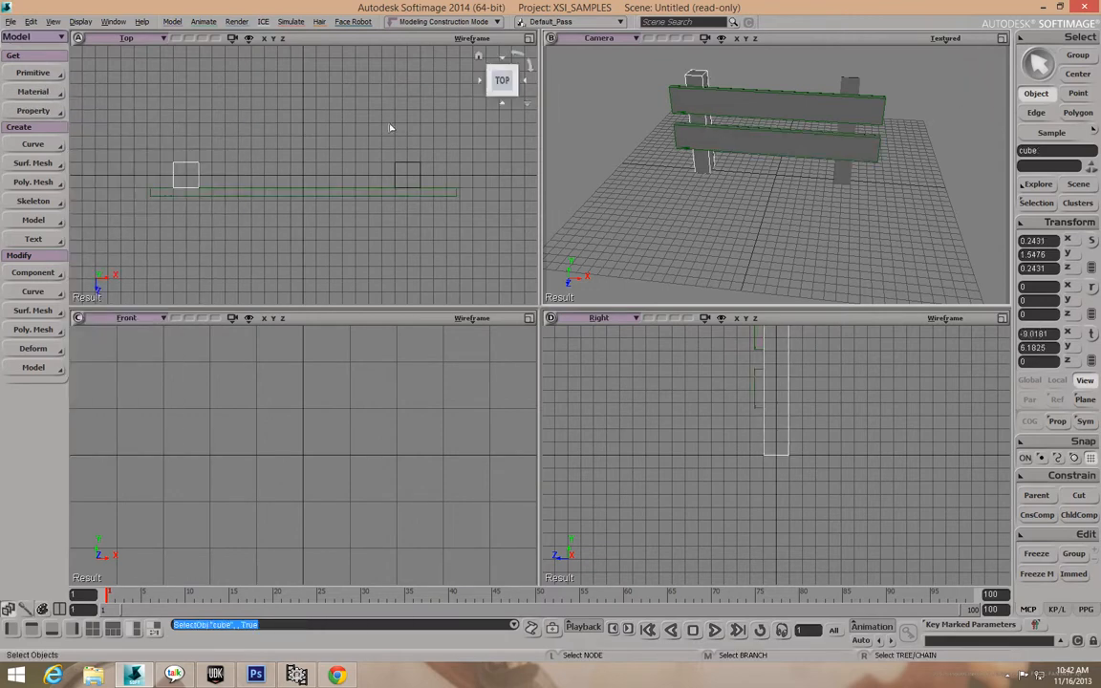
pyautogui.click(42, 115)
pyautogui.moveTo(110, 124)
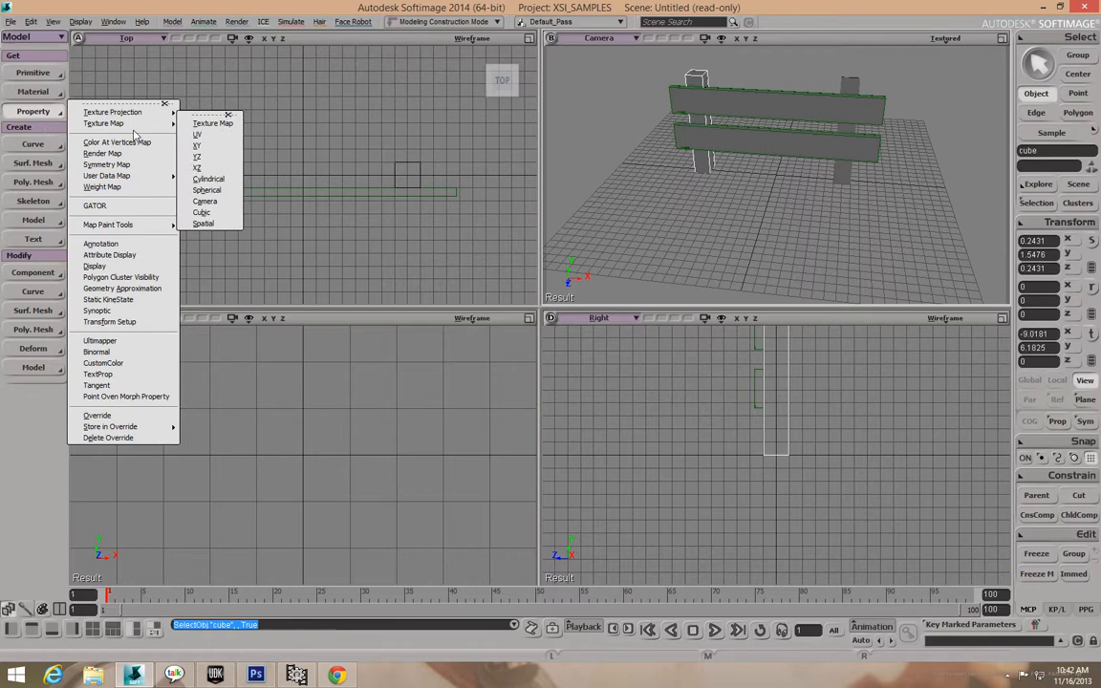
pyautogui.click(208, 212)
pyautogui.click(849, 88)
pyautogui.click(33, 111)
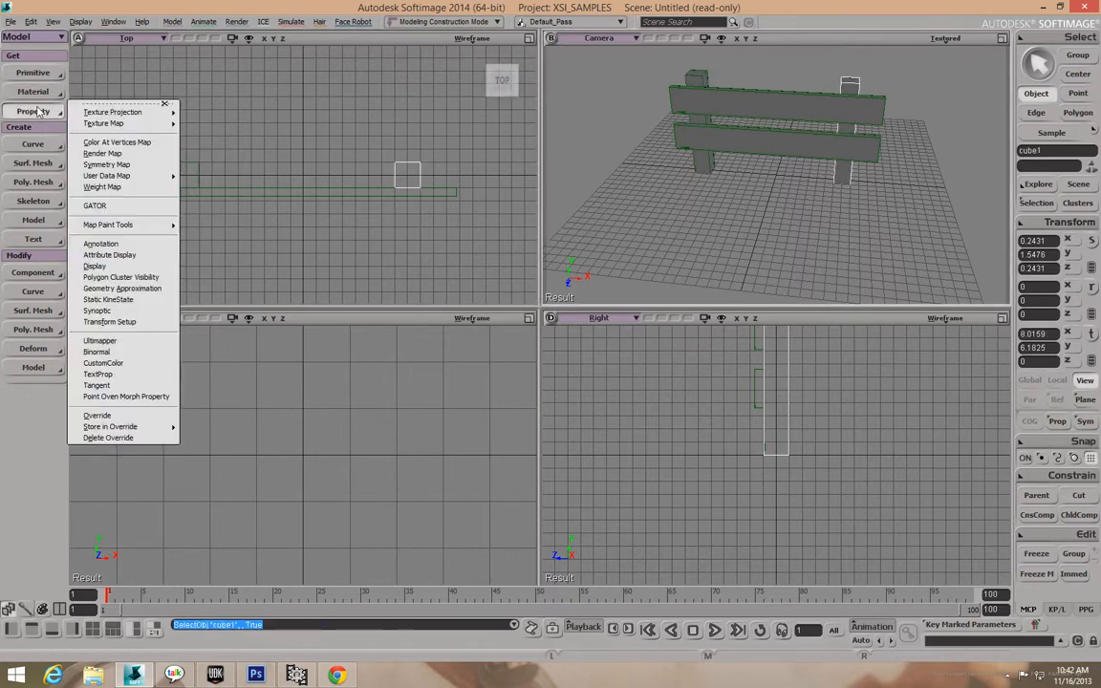
pyautogui.moveTo(110, 123)
pyautogui.click(201, 212)
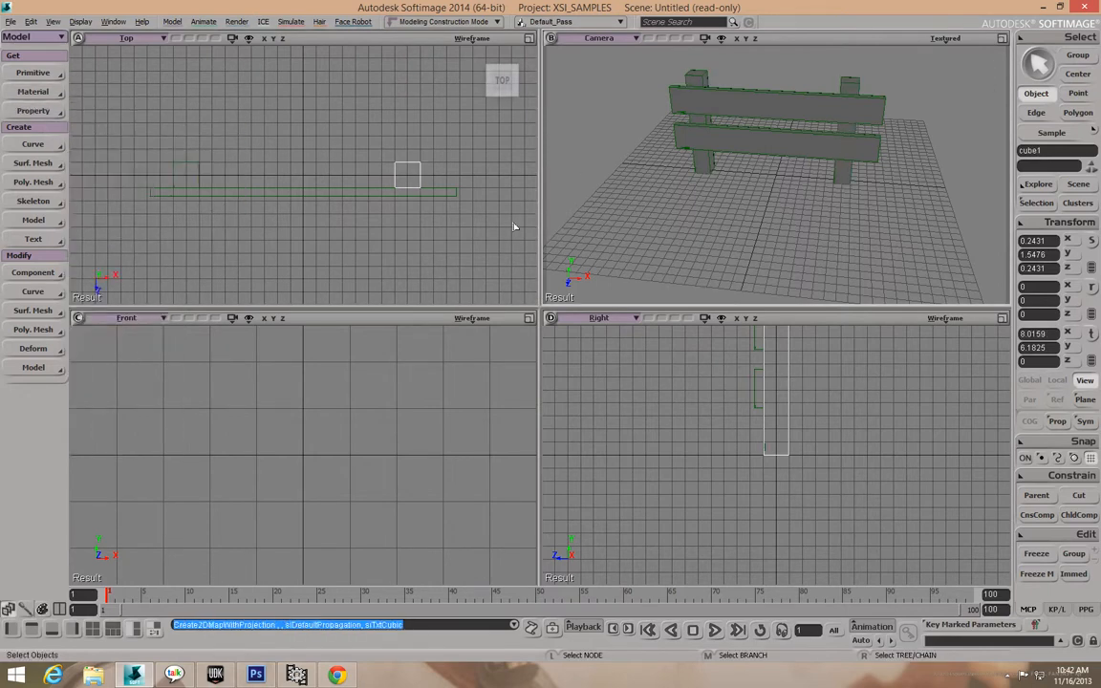
pyautogui.moveTo(720, 190); pyautogui.dragTo(804, 180)
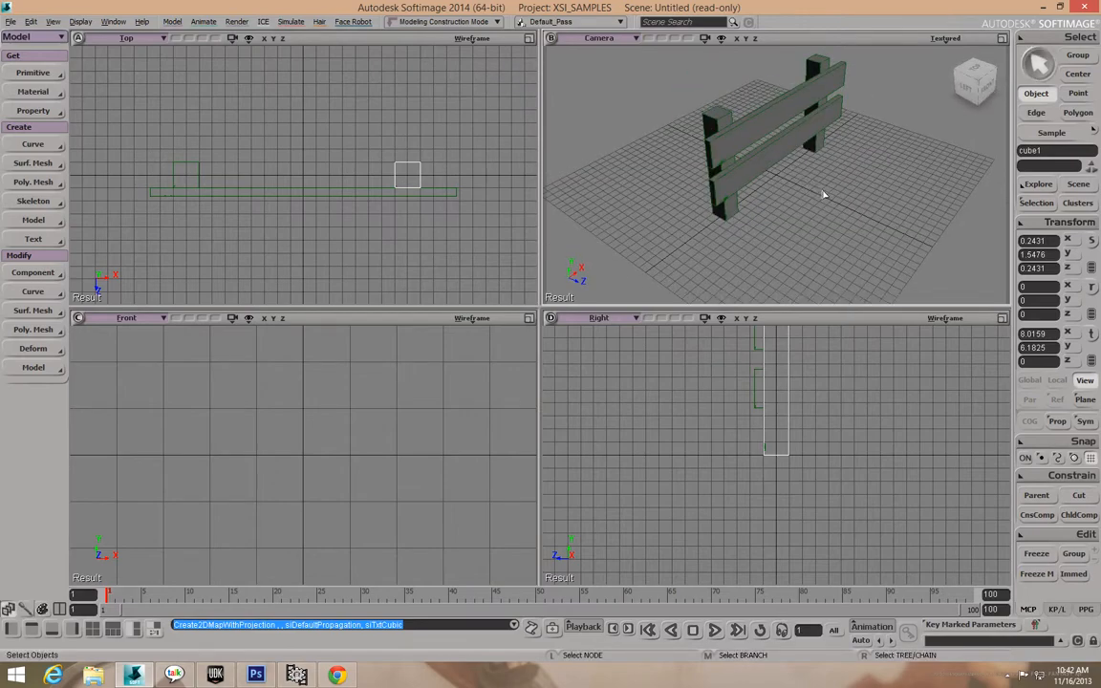
pyautogui.moveTo(823, 194); pyautogui.dragTo(777, 167)
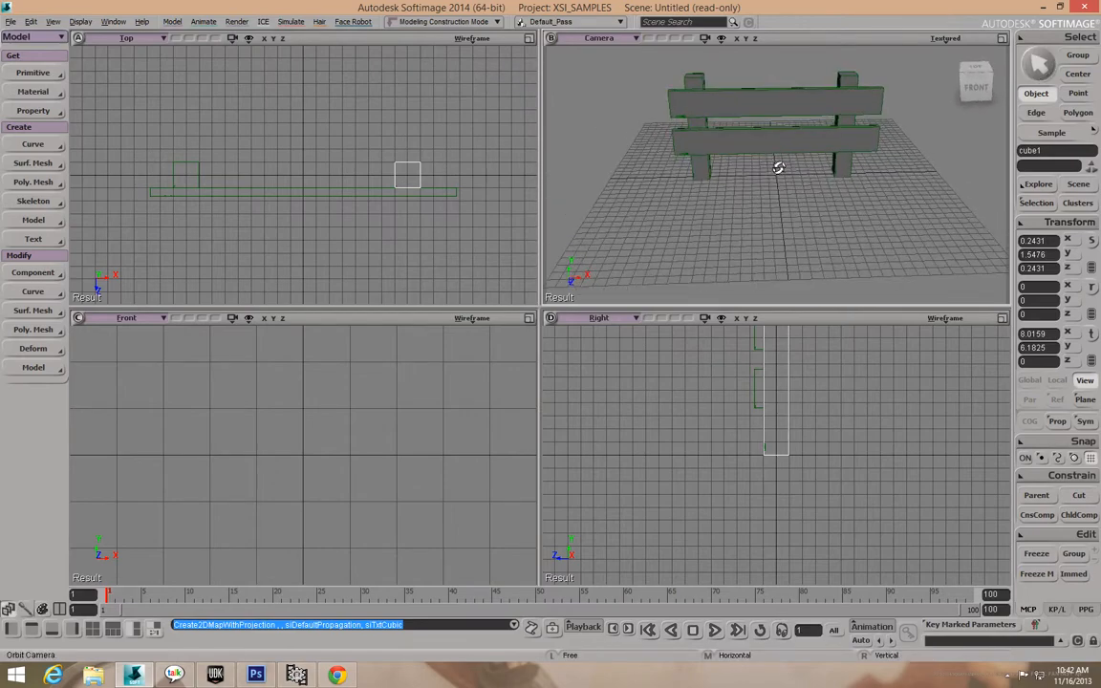
# Select the right post, both planks and the left post as a MULTI (4) selection.
pyautogui.click(1040, 76)
pyautogui.click(860, 106)
pyautogui.click(847, 82)
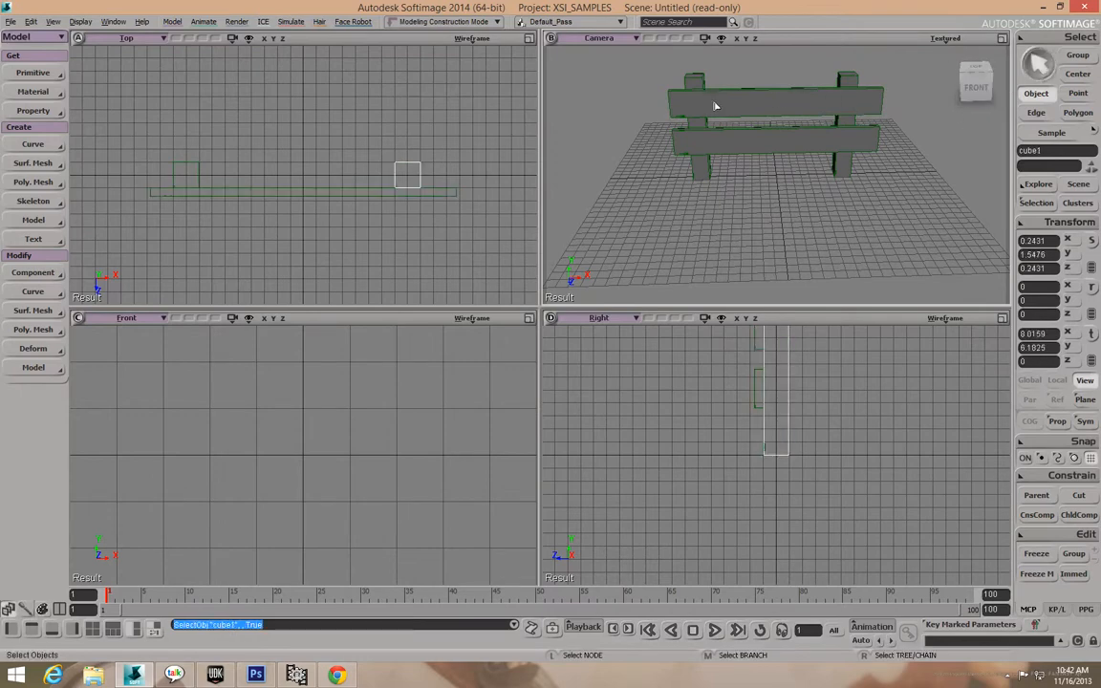
pyautogui.click(696, 86)
pyautogui.click(848, 163)
pyautogui.keyDown('shift'); pyautogui.click(779, 111); pyautogui.keyUp('shift')
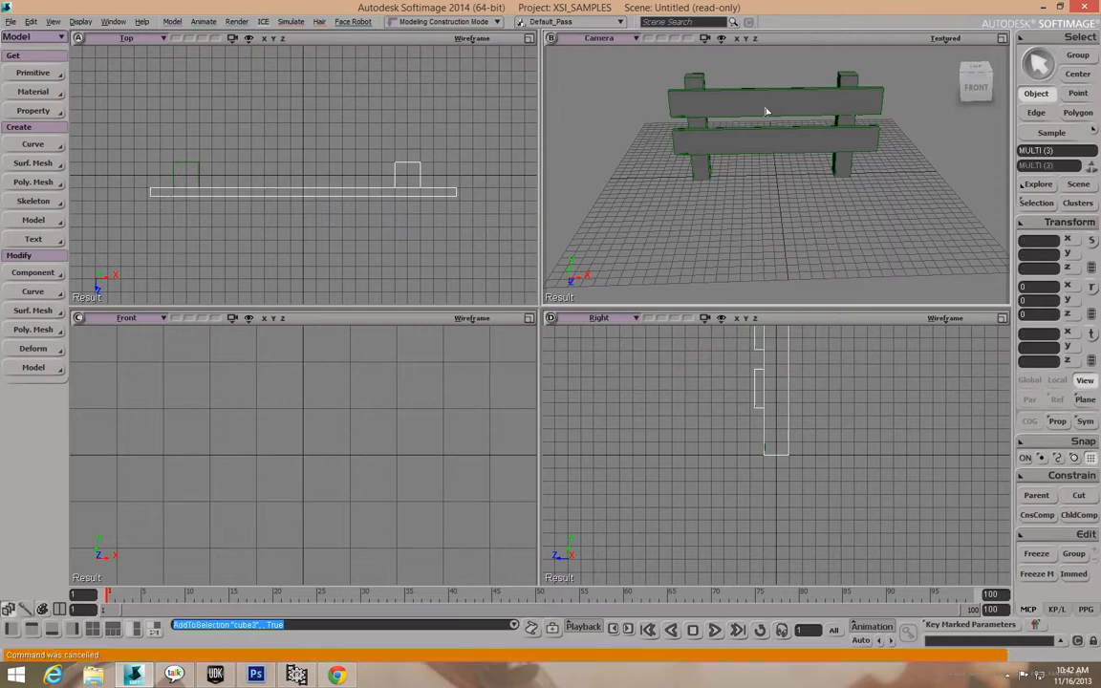
pyautogui.keyDown('shift'); pyautogui.click(702, 129); pyautogui.keyUp('shift')
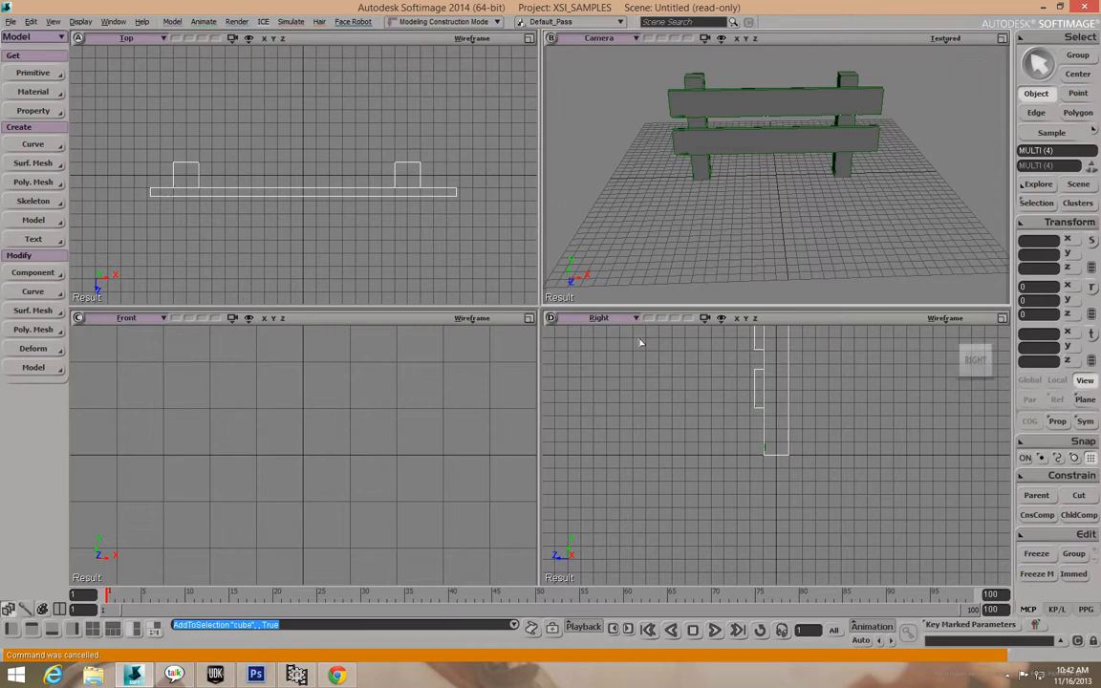
pyautogui.scroll(-2, 734, 414)
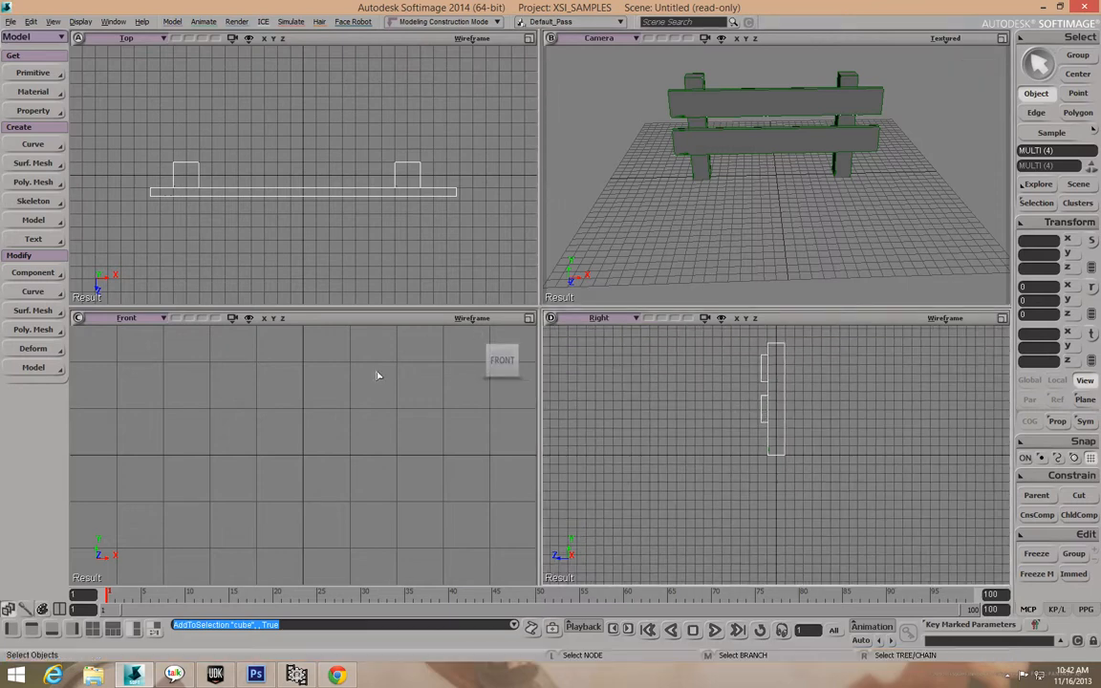
pyautogui.scroll(-9, 383, 378)
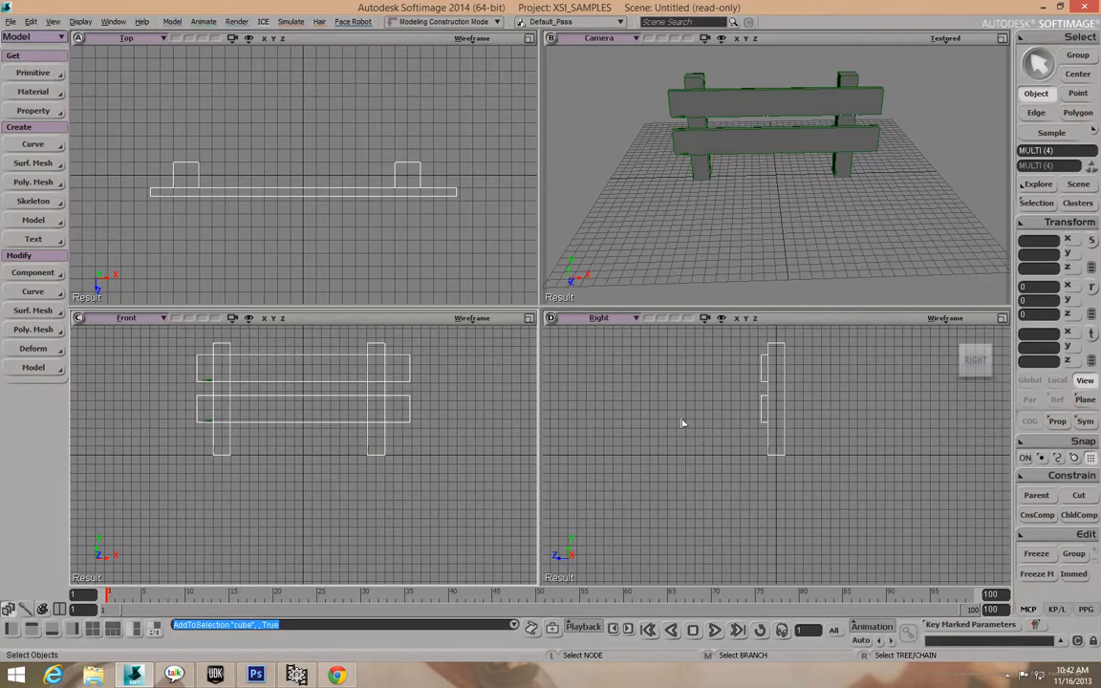
# Merge the four pieces into one polymsh, transferring All Properties and Clusters.
pyautogui.click(35, 184)
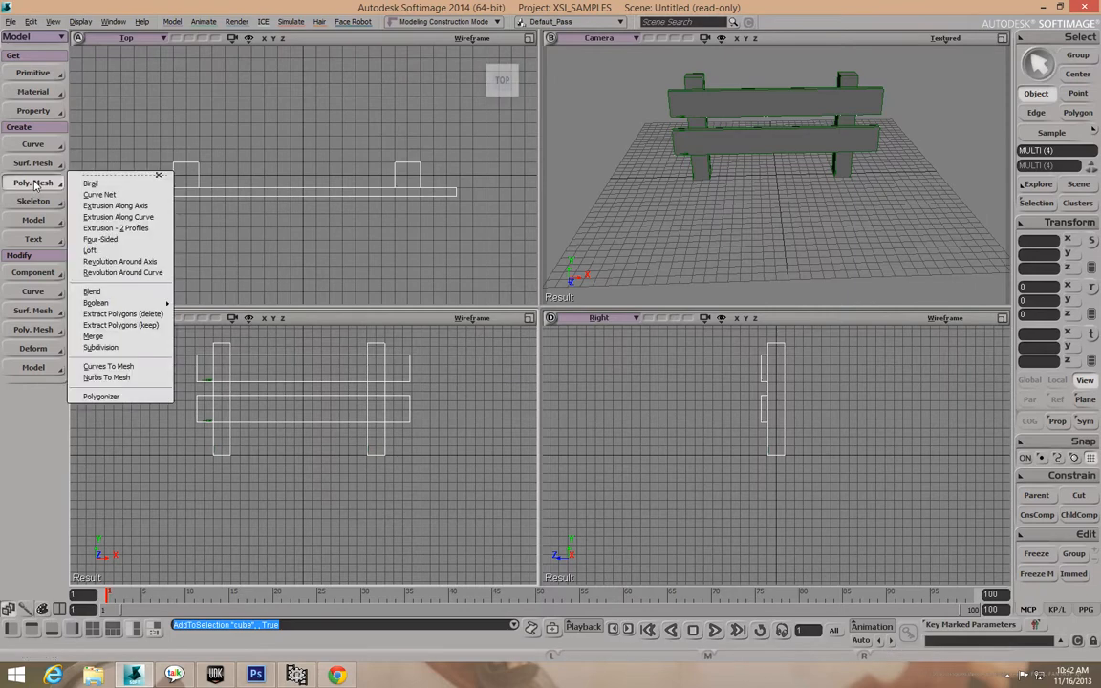
pyautogui.click(113, 339)
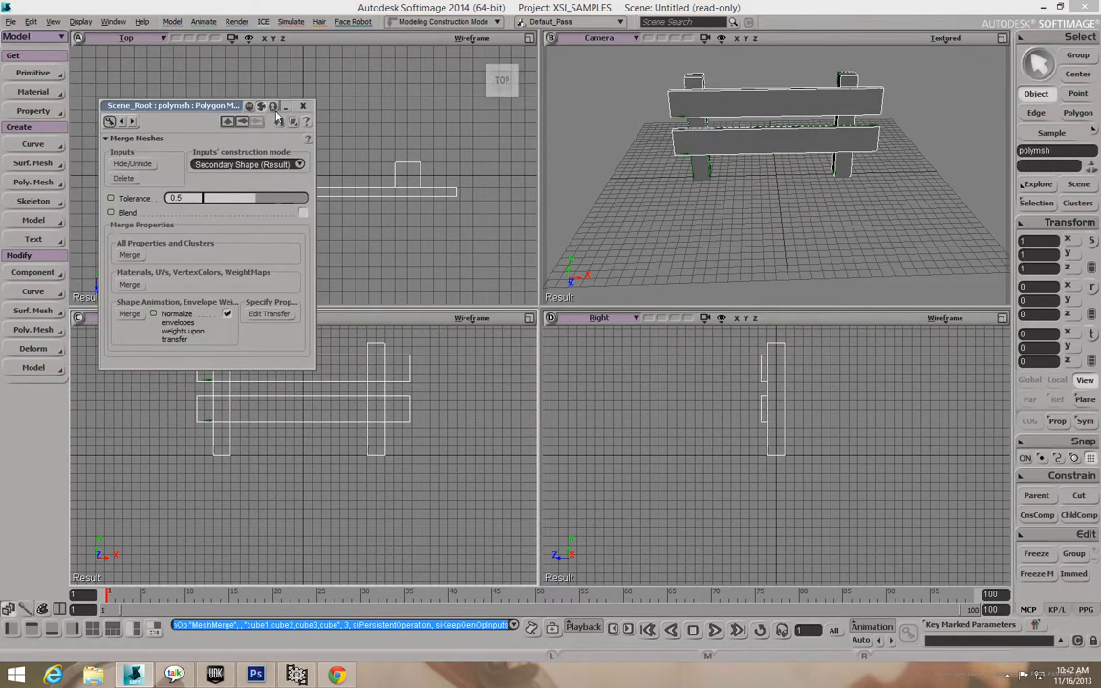
pyautogui.moveTo(204, 107); pyautogui.dragTo(402, 158)
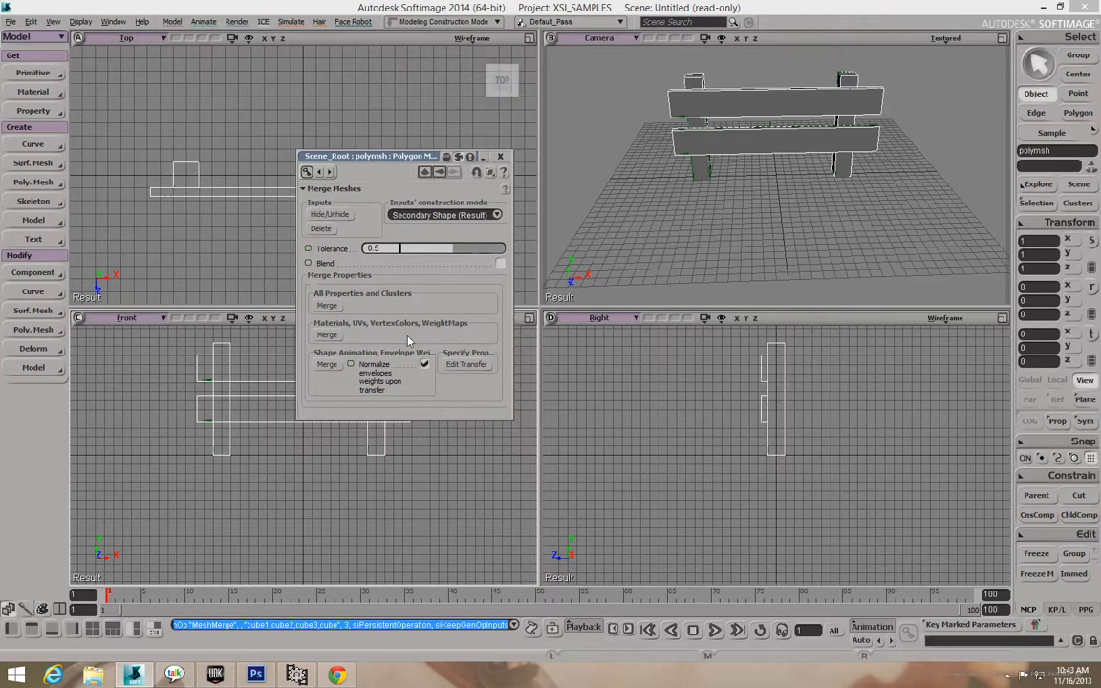
pyautogui.click(328, 336)
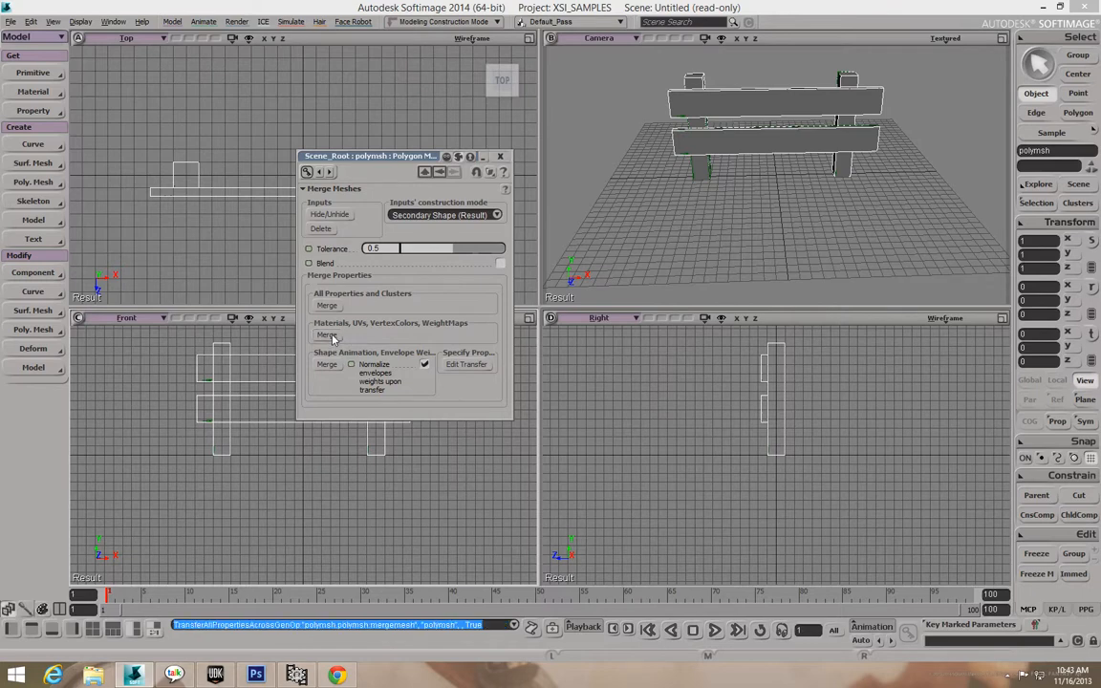
pyautogui.click(502, 158)
# Move the merged fence aside along X and freeze its modelling history.
pyautogui.click(1071, 331)
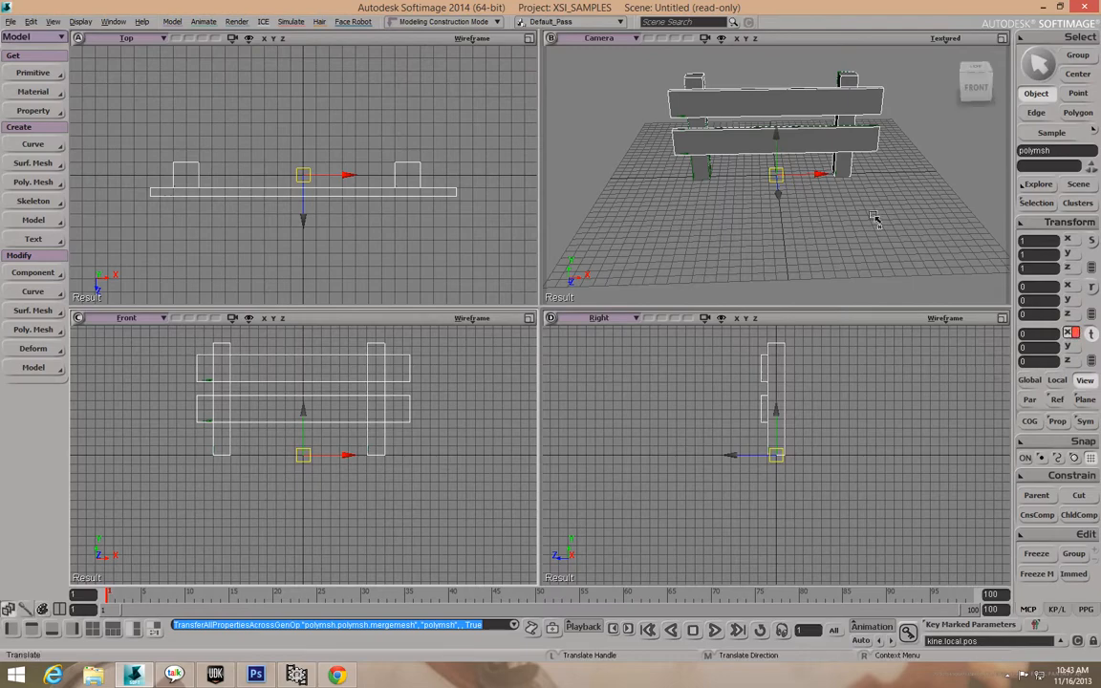
pyautogui.moveTo(828, 172); pyautogui.dragTo(573, 178)
pyautogui.scroll(-3, 562, 152)
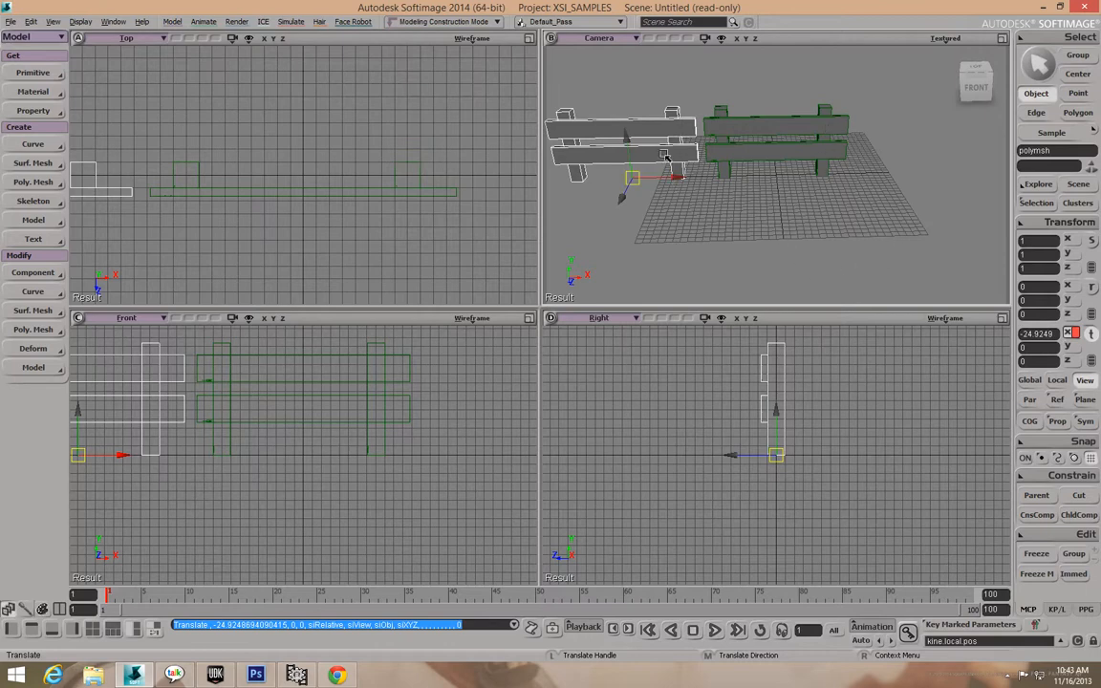
pyautogui.click(1035, 555)
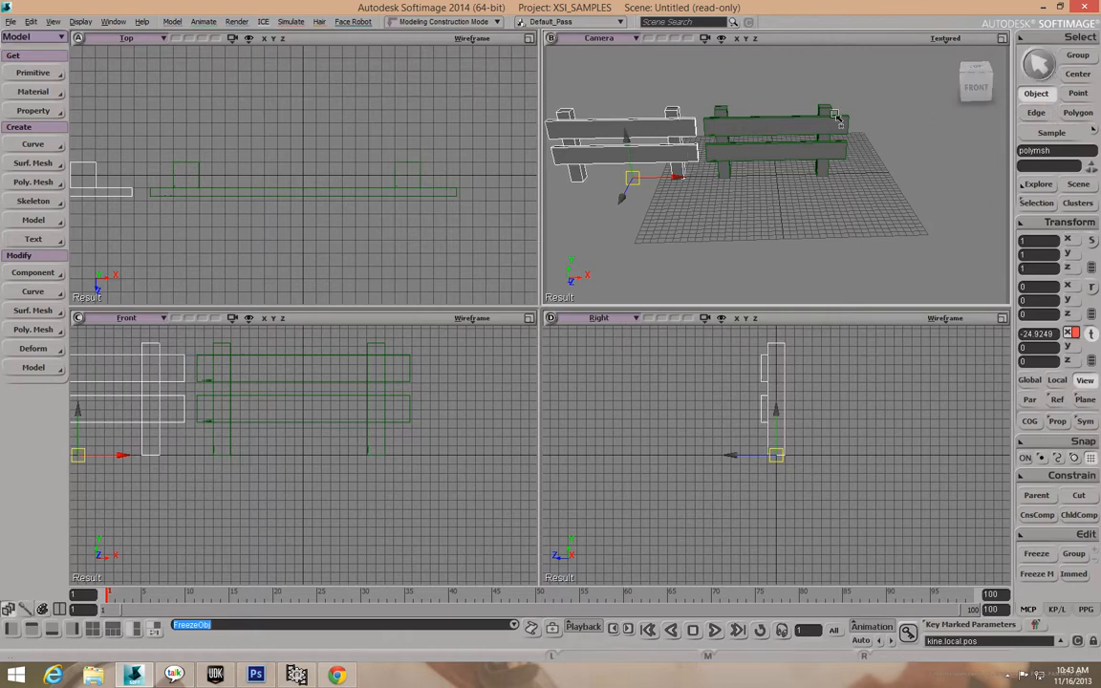
# Delete the original top plank, lower plank and remaining post.
pyautogui.press('space')
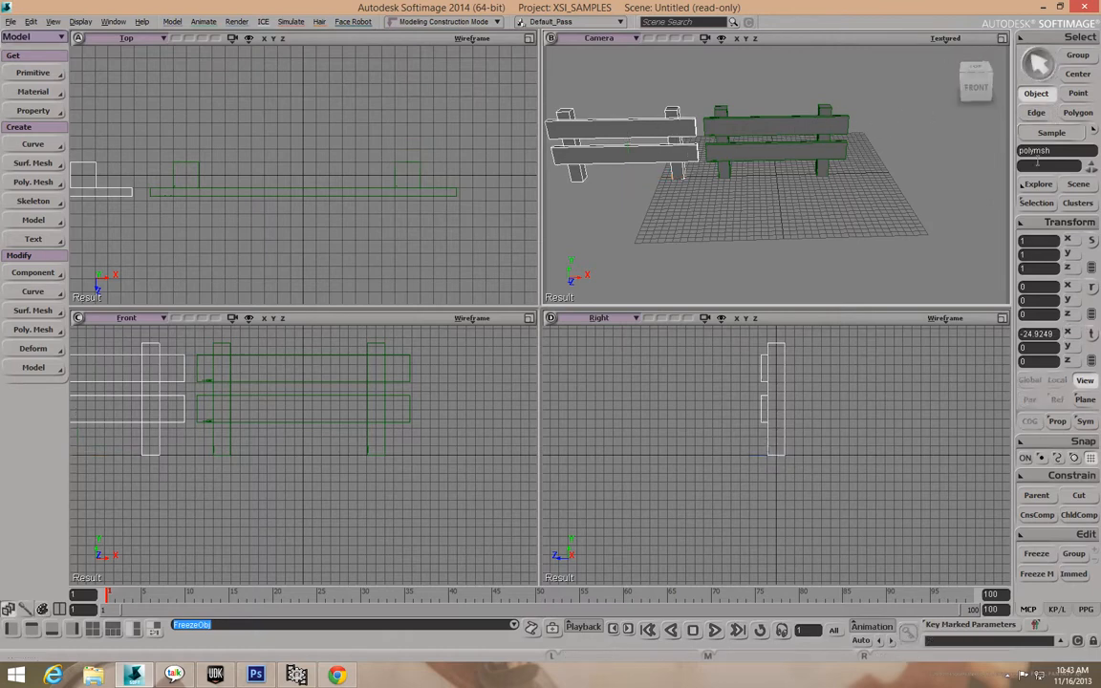
pyautogui.click(811, 135)
pyautogui.press('Delete')
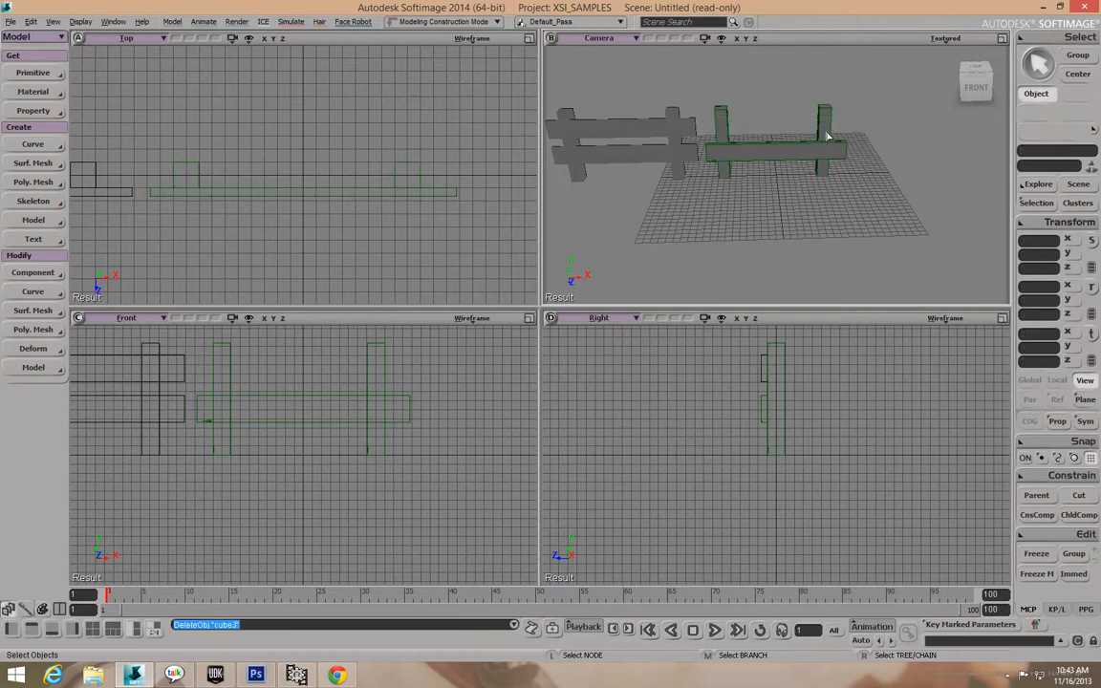
pyautogui.click(828, 151)
pyautogui.press('Delete')
pyautogui.click(724, 124)
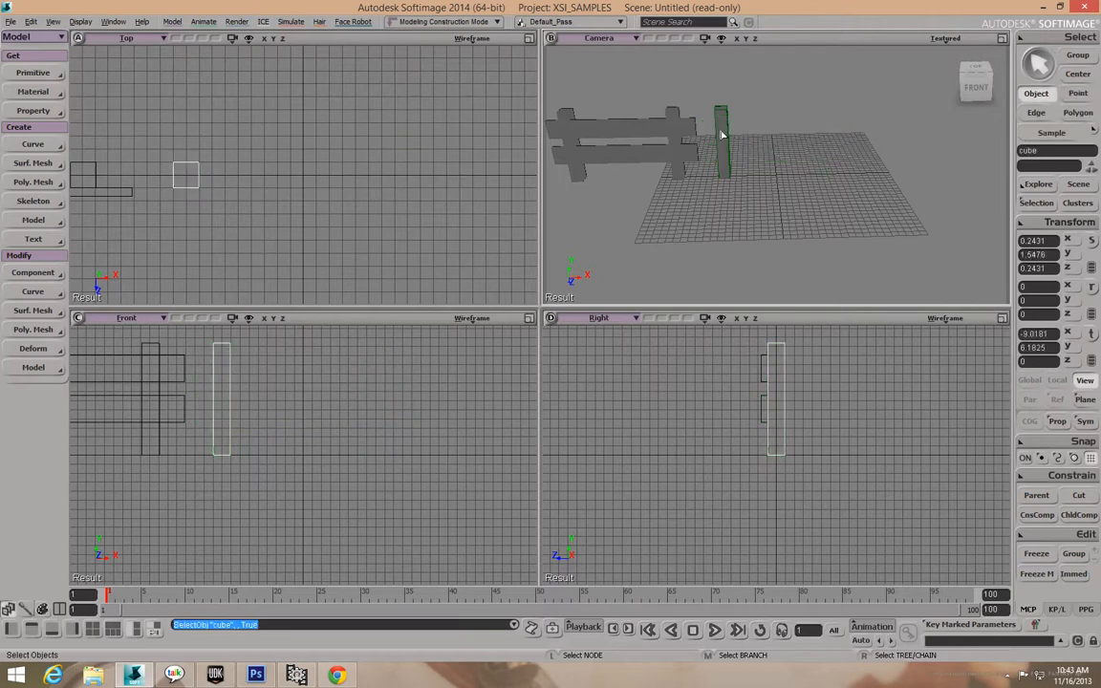
pyautogui.press('Delete')
# Move the merged fence back to X -0.131 near the grid centre and lower the view.
pyautogui.click(690, 133)
pyautogui.press('v')
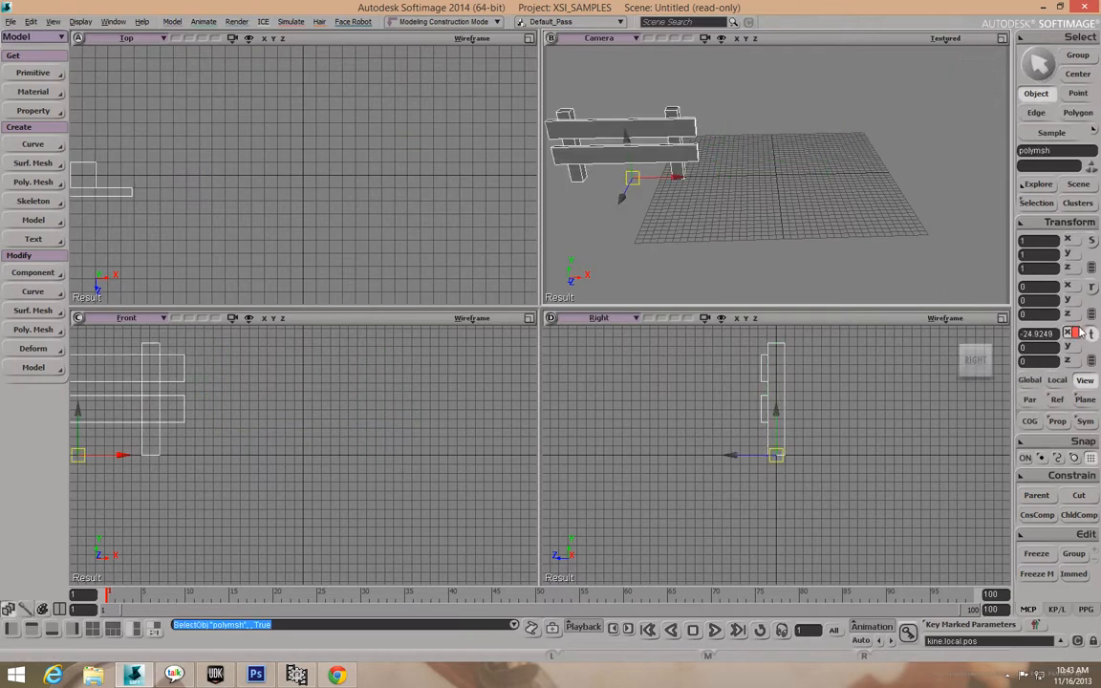
pyautogui.moveTo(658, 182); pyautogui.dragTo(862, 235)
pyautogui.press('o')
pyautogui.scroll(5, 861, 178)
pyautogui.press('z')
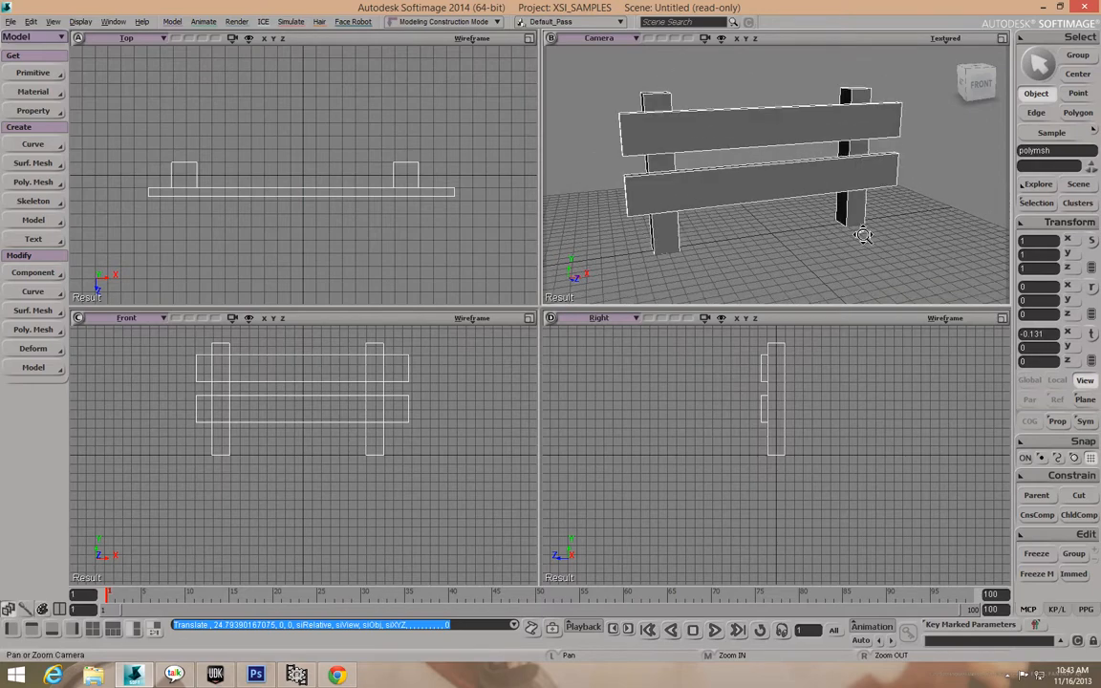
pyautogui.click(1037, 92)
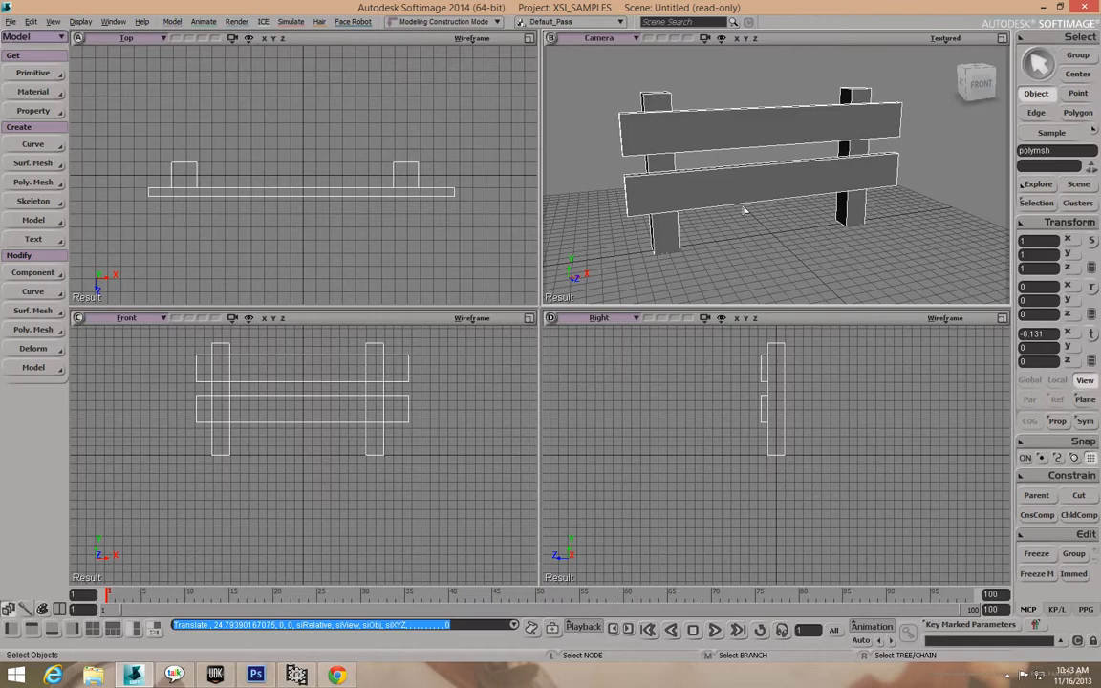
# Open the Texture Editor with alt+7, reposition and resize it, and clear the UV selection.
pyautogui.hotkey('alt', '7')
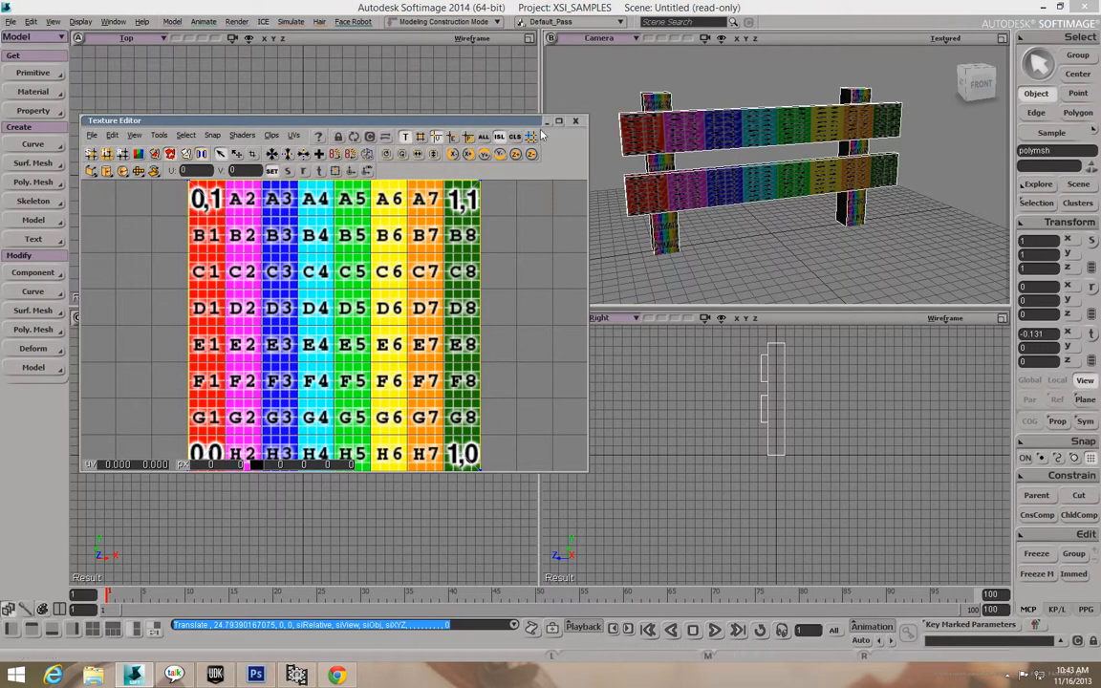
pyautogui.moveTo(513, 125)
pyautogui.mouseDown()
pyautogui.moveTo(624, 74)
pyautogui.moveTo(527, 118)
pyautogui.moveTo(528, 108)
pyautogui.mouseUp()
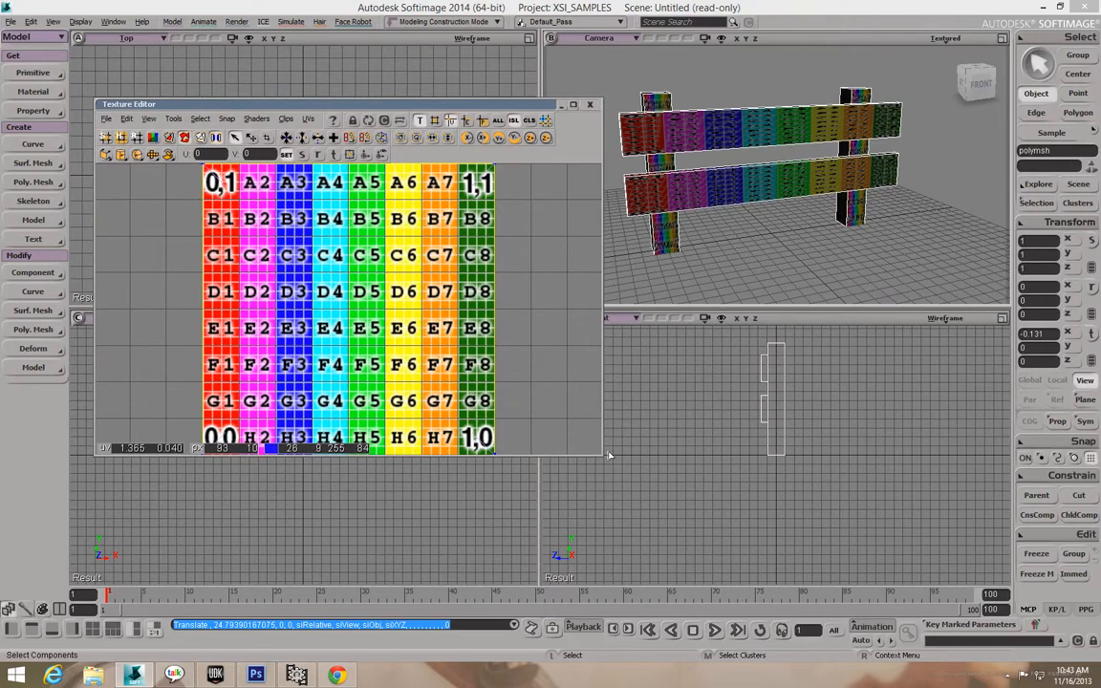
pyautogui.moveTo(600, 458)
pyautogui.mouseDown()
pyautogui.moveTo(642, 519)
pyautogui.moveTo(600, 458)
pyautogui.mouseUp()
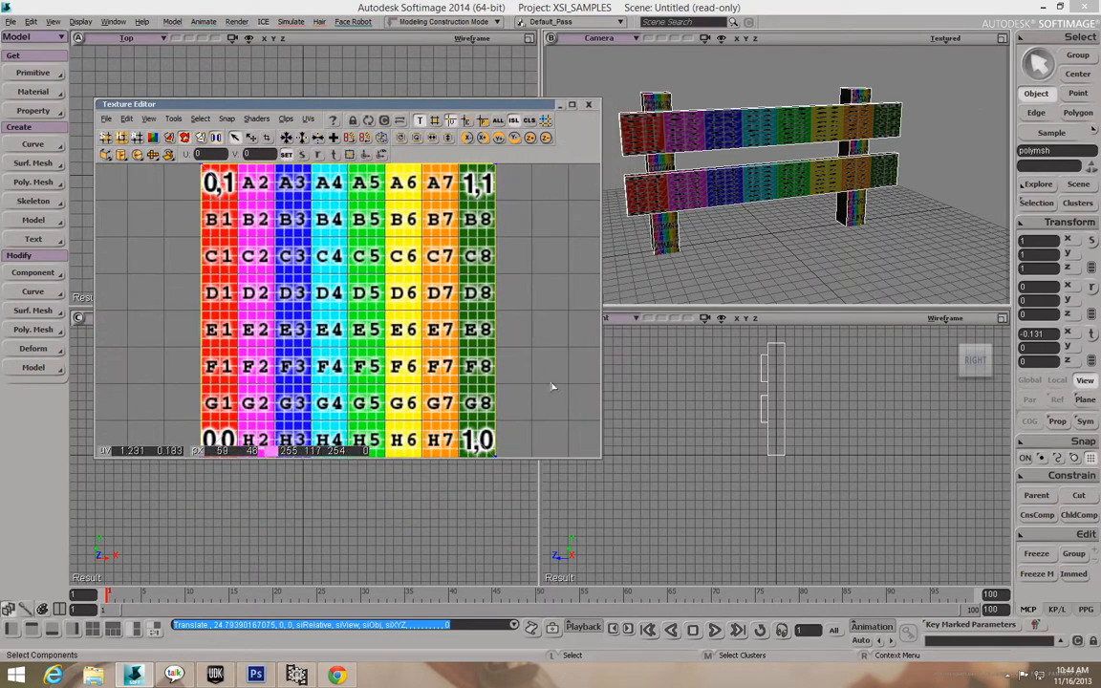
pyautogui.click(535, 360)
pyautogui.scroll(-2, 536, 359)
pyautogui.scroll(-1, 533, 361)
pyautogui.scroll(3, 533, 361)
pyautogui.scroll(-1, 535, 363)
pyautogui.scroll(-1, 535, 363)
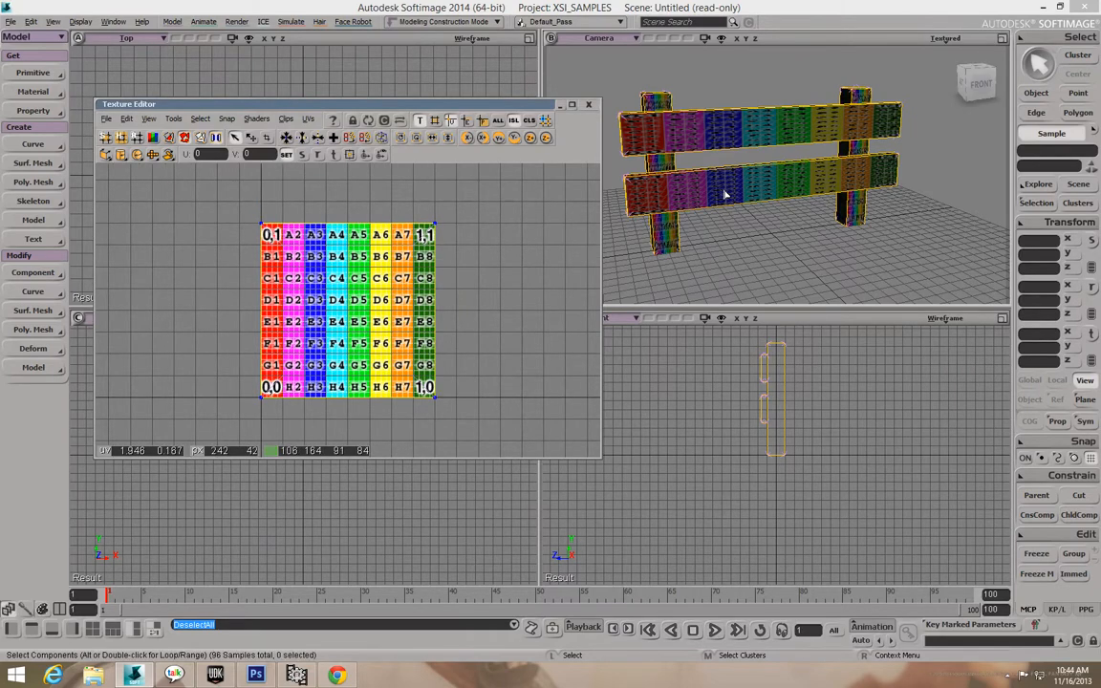
# Frame the fence with F, orbit to an angled view, and switch to Polygon selection.
pyautogui.press('o')
pyautogui.moveTo(745, 185)
pyautogui.mouseDown()
pyautogui.moveTo(880, 191)
pyautogui.moveTo(819, 152)
pyautogui.moveTo(738, 178)
pyautogui.mouseUp()
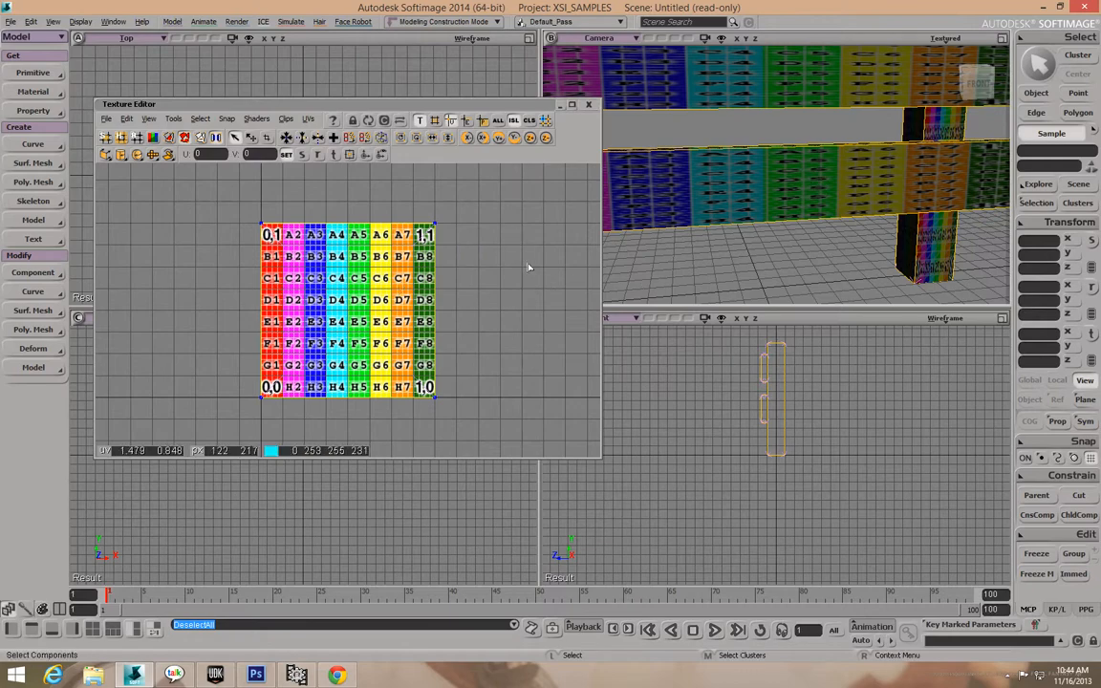
pyautogui.scroll(-2, 456, 283)
pyautogui.scroll(1, 454, 286)
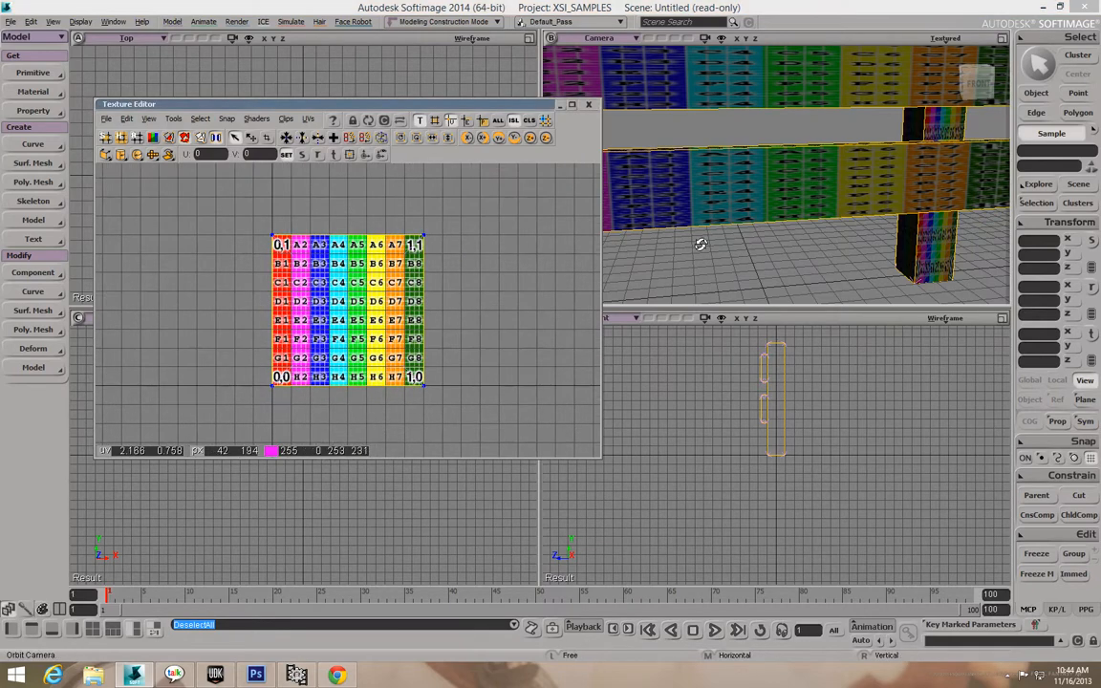
pyautogui.press('f')
pyautogui.moveTo(745, 219); pyautogui.dragTo(767, 241)
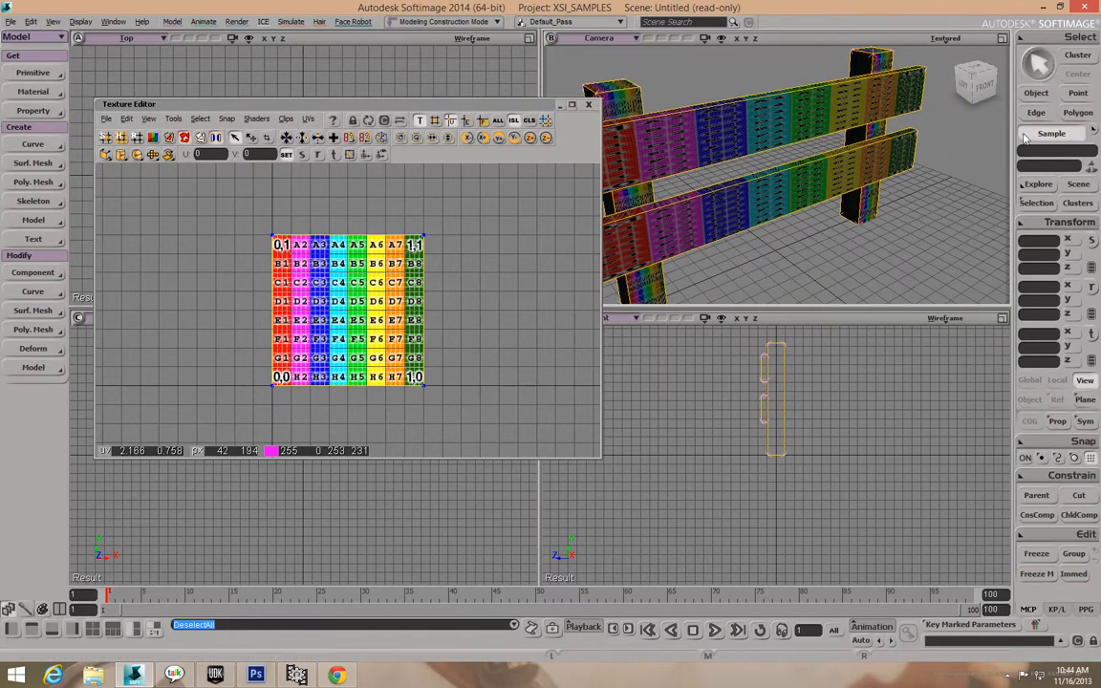
pyautogui.click(1079, 114)
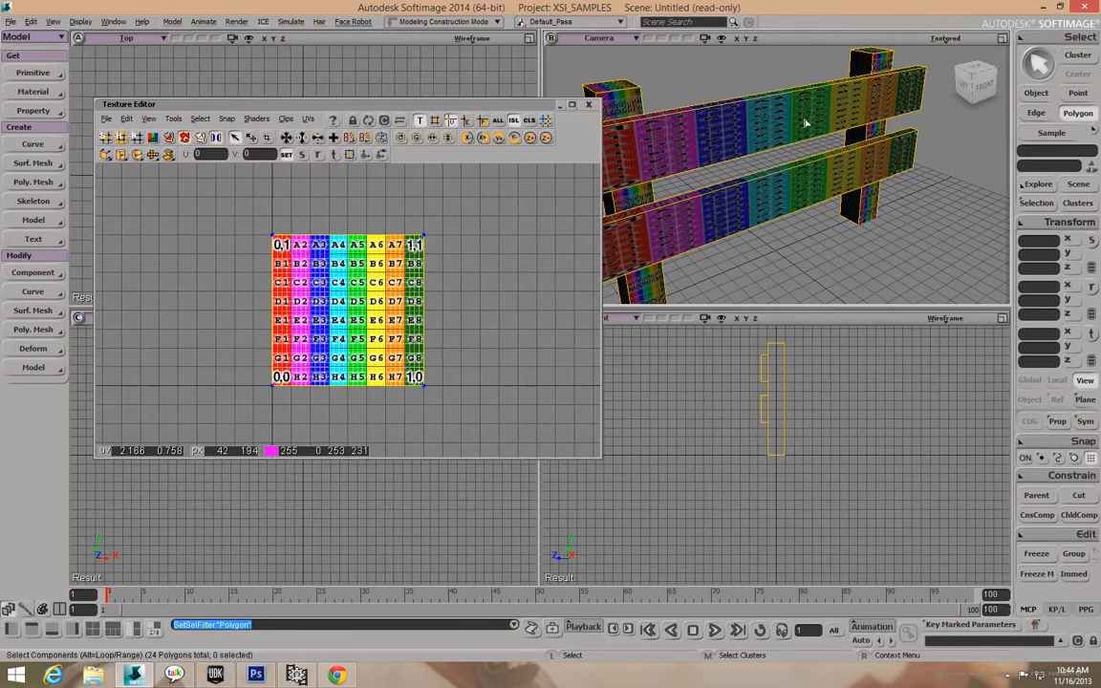
# Select the front faces of the upper and lower fence rails with raycast polygon selection.
pyautogui.press('u')
pyautogui.click(816, 120)
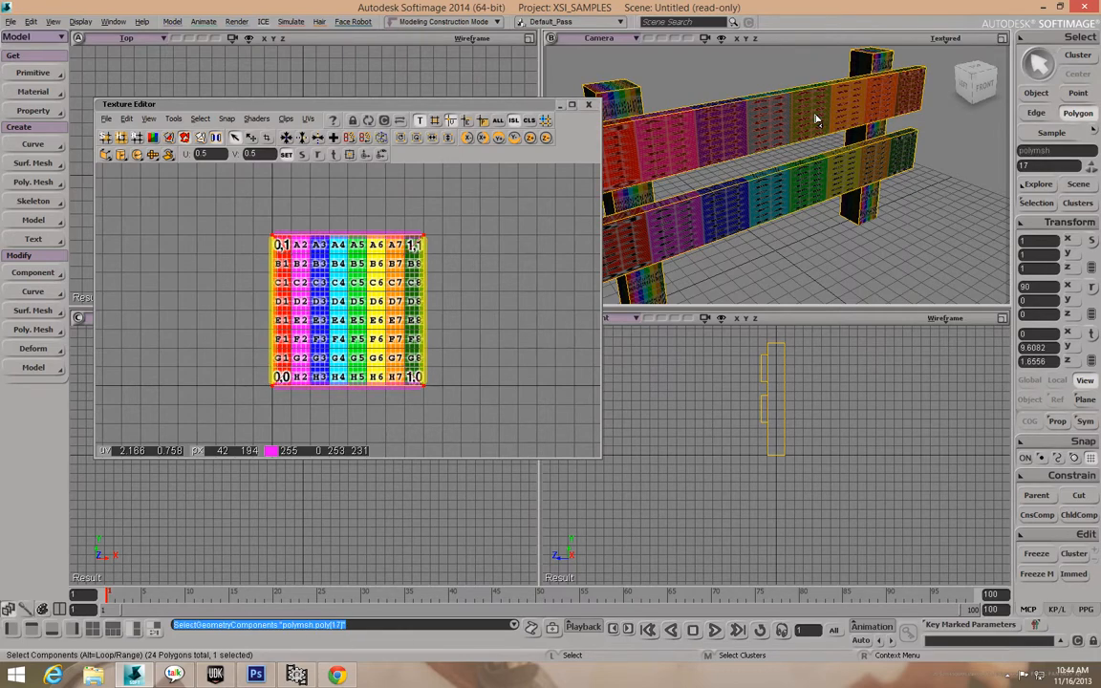
pyautogui.press('shift')
pyautogui.keyDown('shift'); pyautogui.click(823, 189); pyautogui.keyUp('shift')
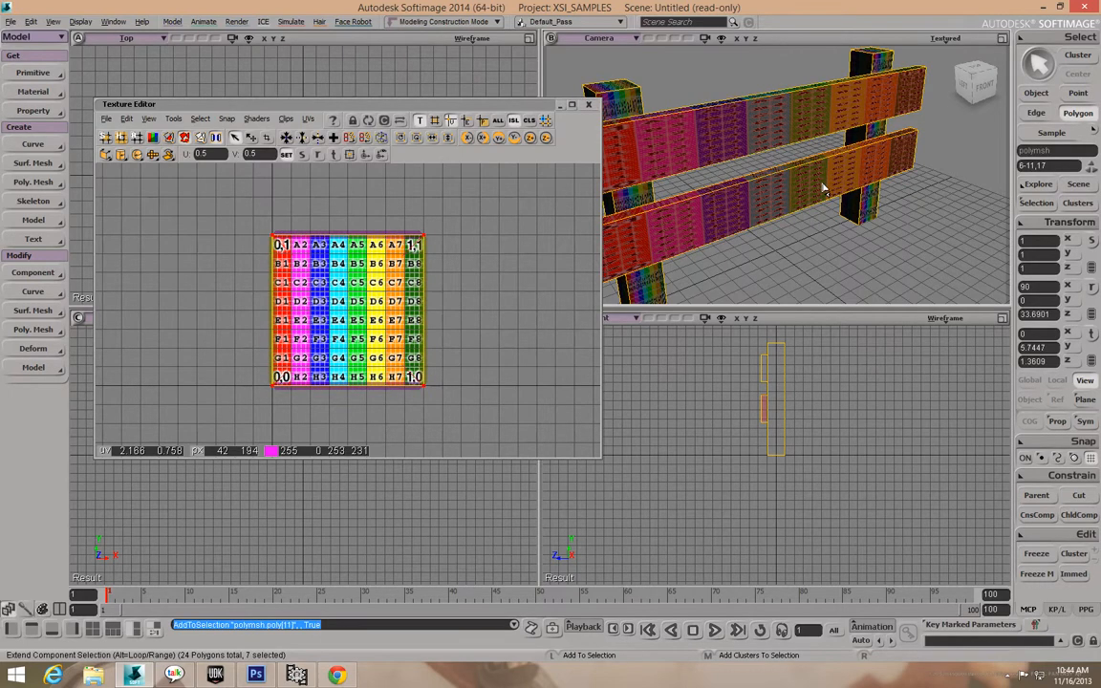
pyautogui.keyDown('shift'); pyautogui.click(828, 163); pyautogui.keyUp('shift')
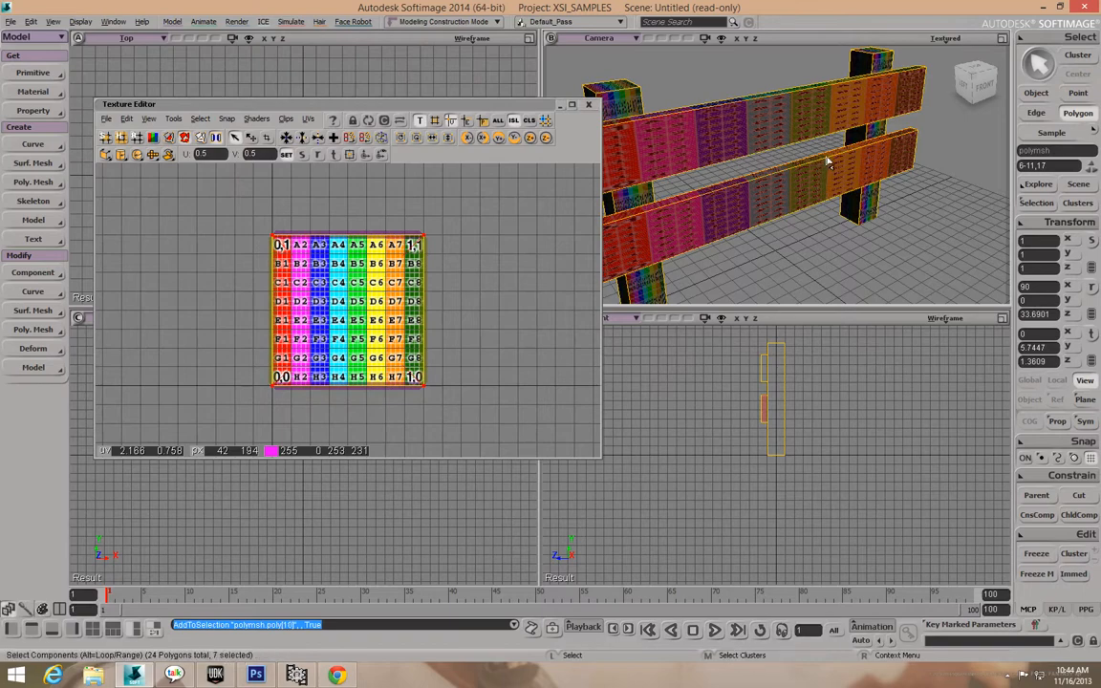
pyautogui.click(830, 167)
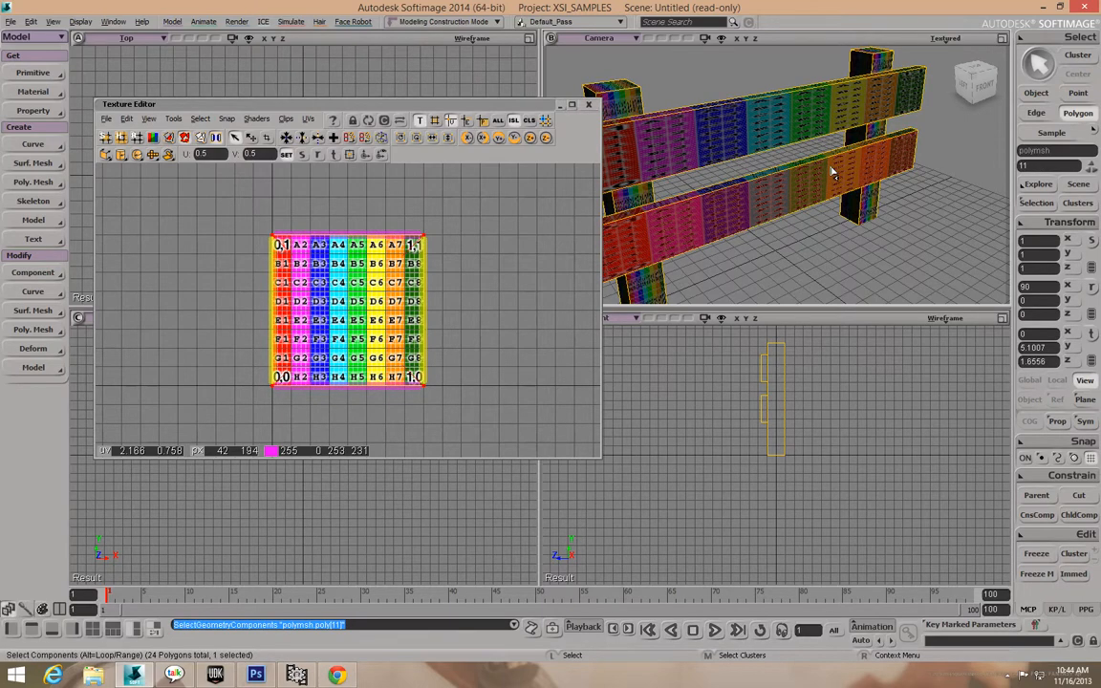
pyautogui.keyDown('shift'); pyautogui.click(797, 122); pyautogui.keyUp('shift')
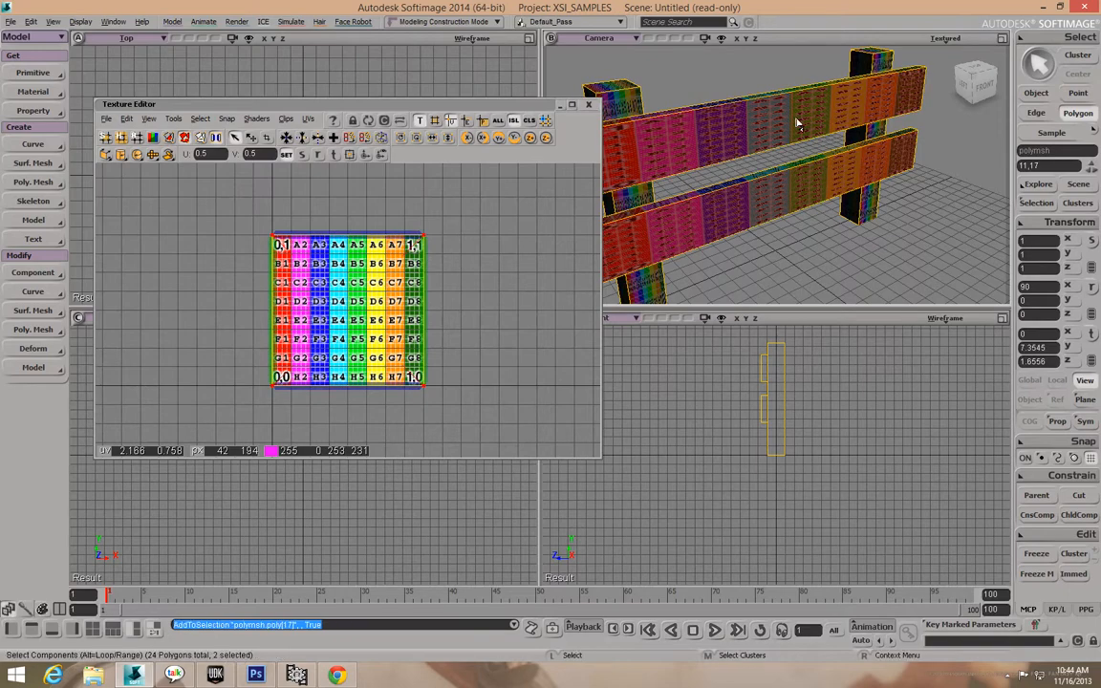
# Add both rails' back faces to the selection and move the Texture Editor lower and right.
pyautogui.moveTo(784, 146); pyautogui.dragTo(900, 149, button='right')
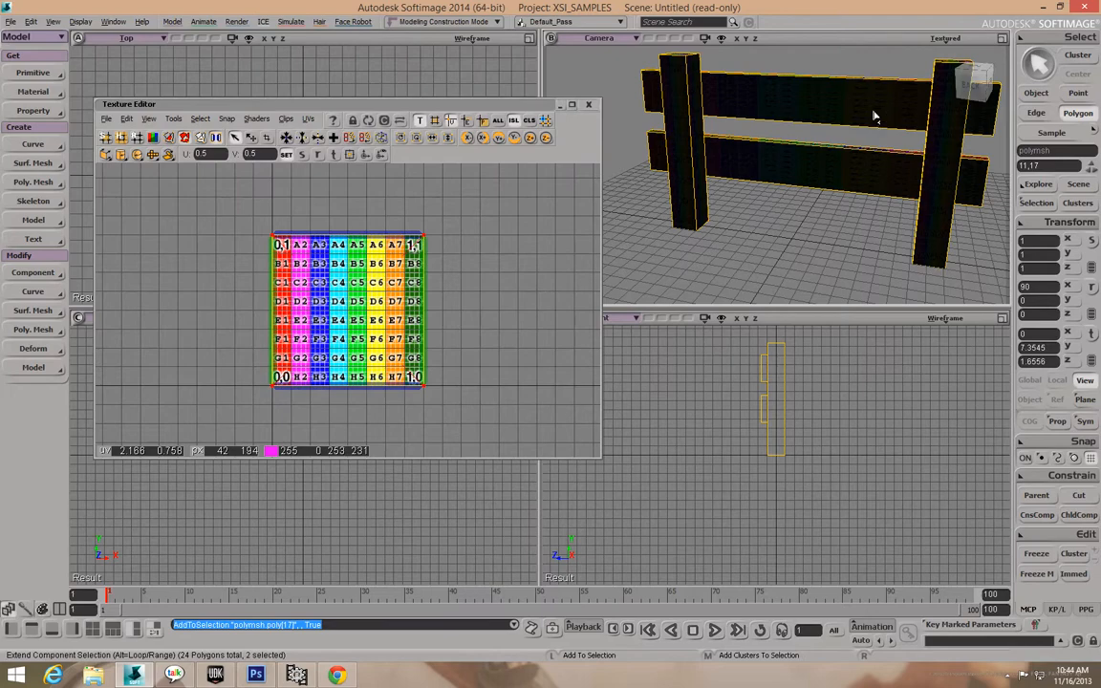
pyautogui.keyDown('shift'); pyautogui.click(873, 116); pyautogui.keyUp('shift')
pyautogui.keyDown('shift'); pyautogui.click(862, 172); pyautogui.keyUp('shift')
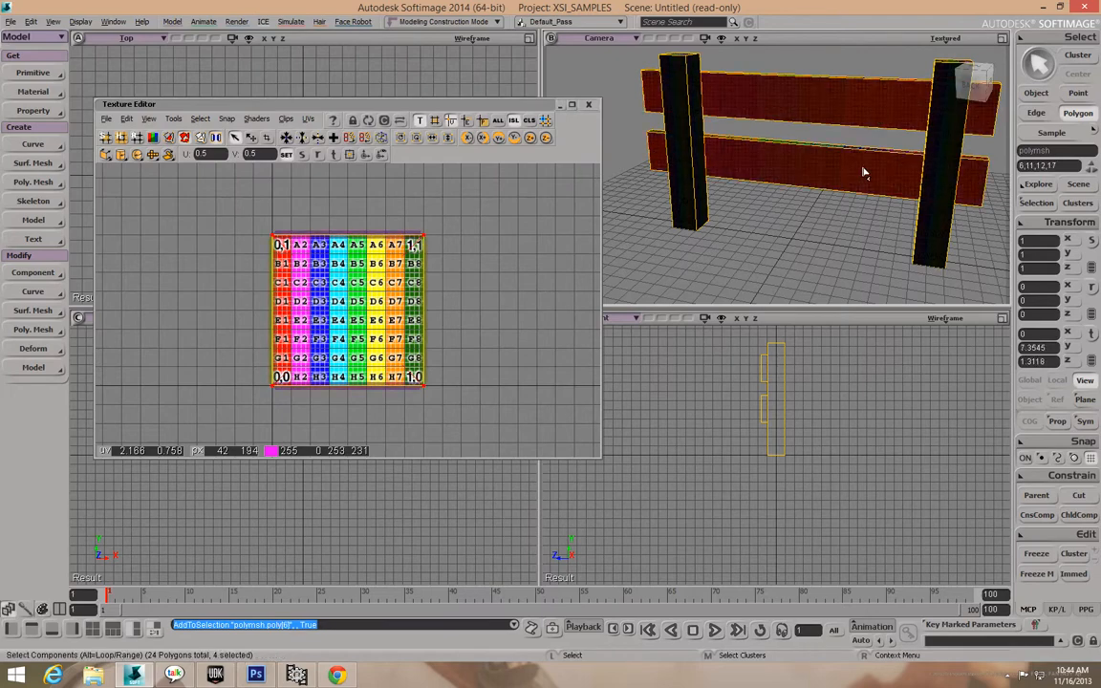
pyautogui.moveTo(890, 173); pyautogui.dragTo(782, 185)
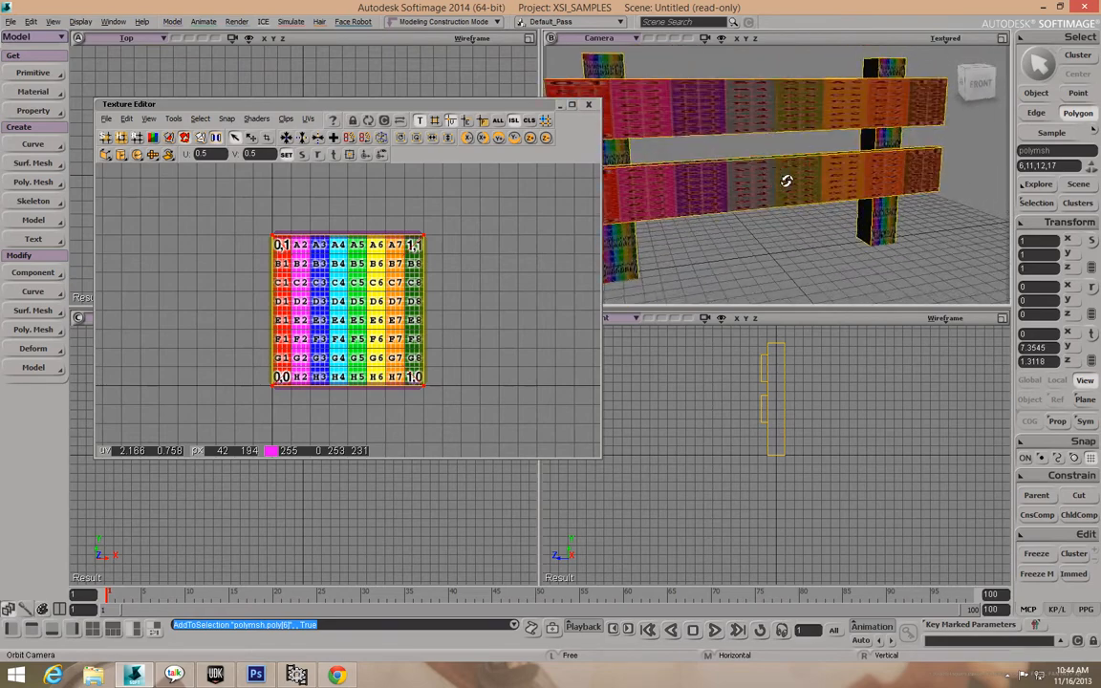
pyautogui.moveTo(879, 179); pyautogui.dragTo(856, 177)
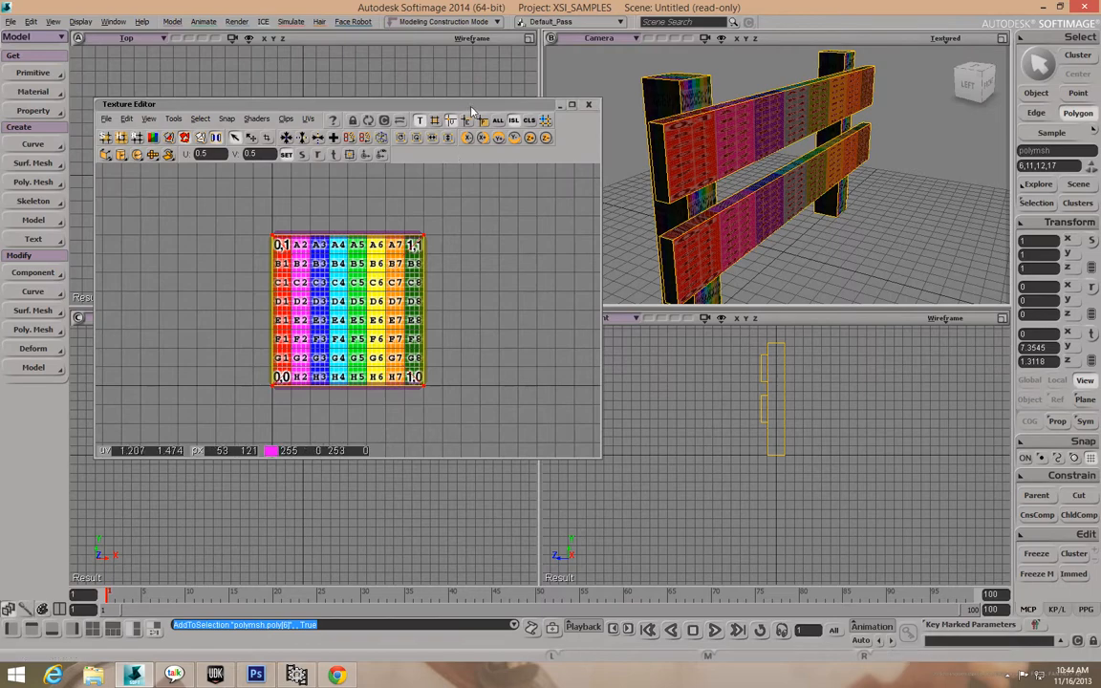
pyautogui.moveTo(475, 109); pyautogui.dragTo(571, 191)
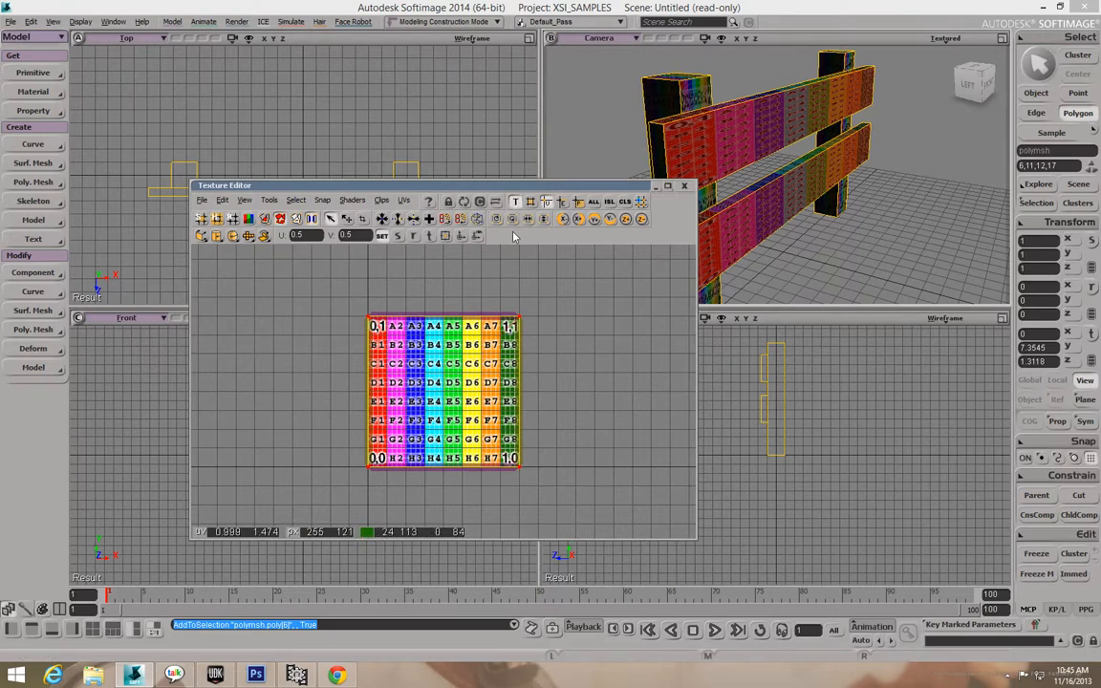
# Drag the selected rail UV island to the right of the checker texture.
pyautogui.click(428, 236)
pyautogui.moveTo(423, 363); pyautogui.dragTo(564, 361)
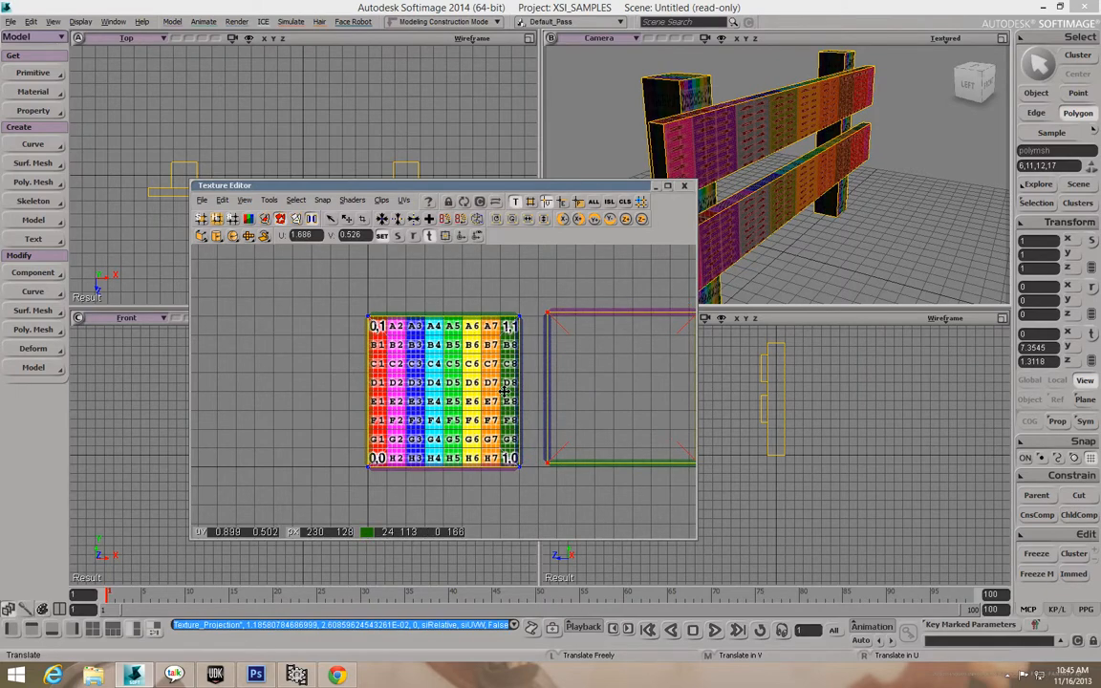
pyautogui.moveTo(595, 358); pyautogui.dragTo(591, 363)
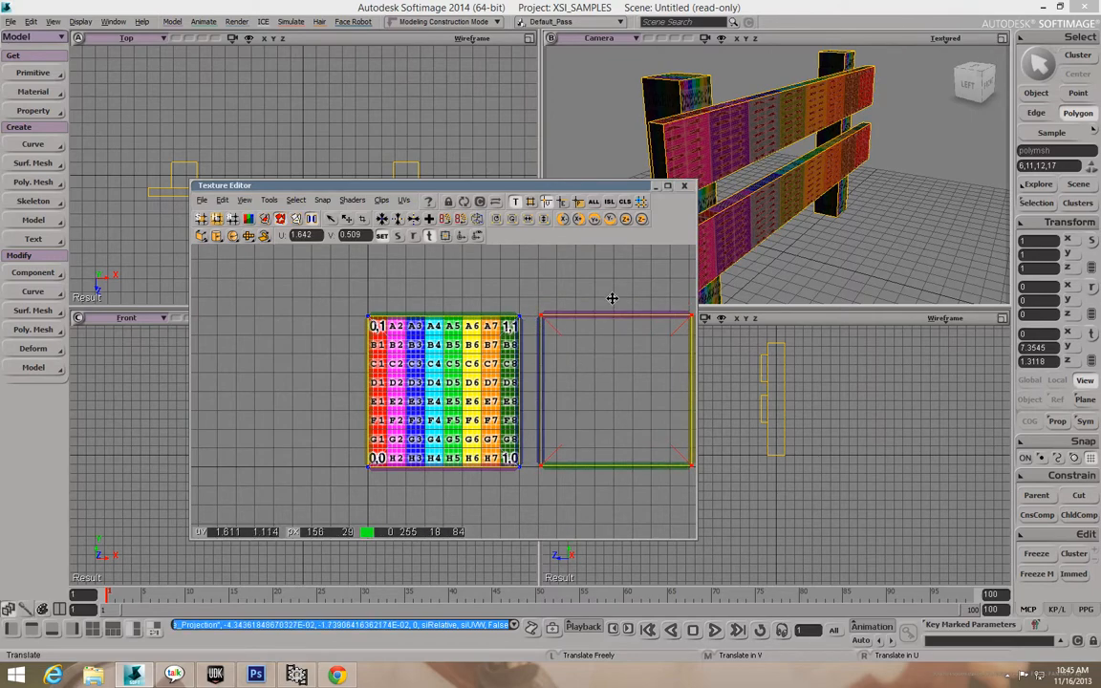
pyautogui.scroll(-1, 612, 298)
pyautogui.scroll(-2, 594, 299)
pyautogui.scroll(2, 594, 299)
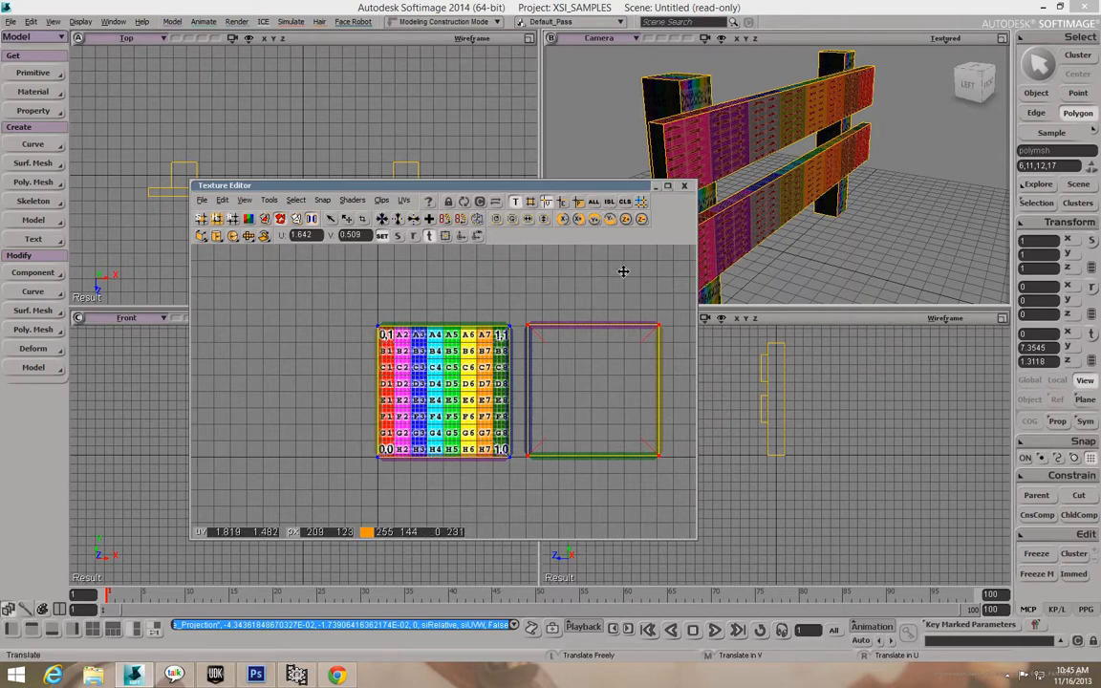
# Undo a stray corner move, reselect the whole UV square and reposition it right of the texture.
pyautogui.moveTo(630, 298); pyautogui.dragTo(657, 347)
pyautogui.press('v')
pyautogui.hotkey('ctrl', 'z')
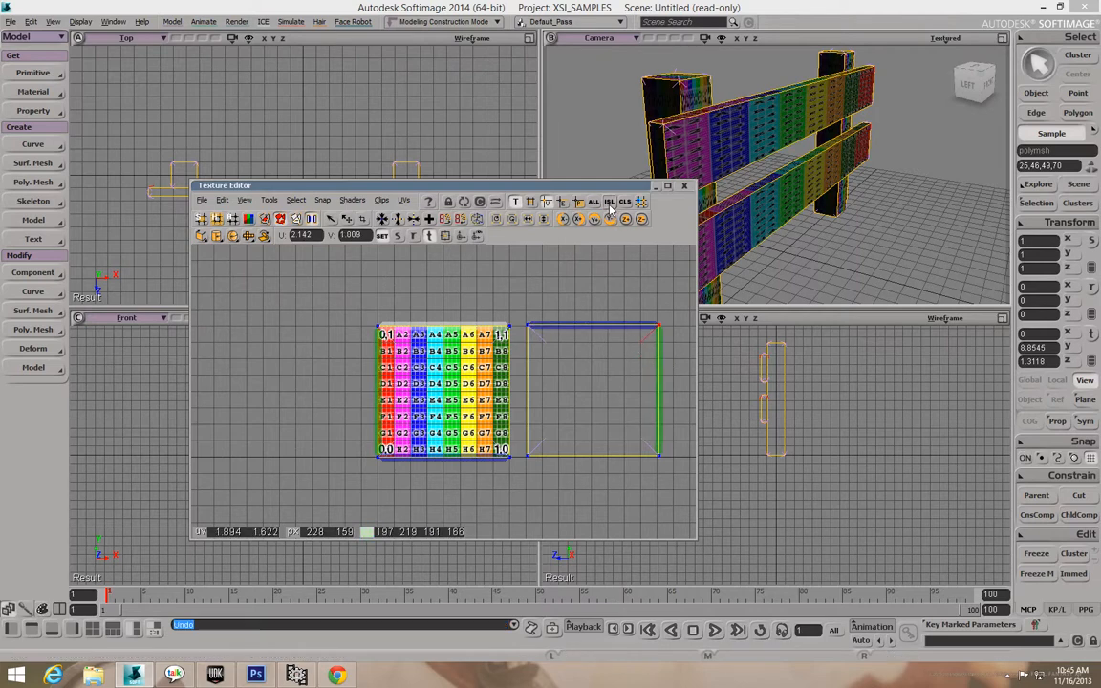
pyautogui.moveTo(622, 290); pyautogui.dragTo(681, 358)
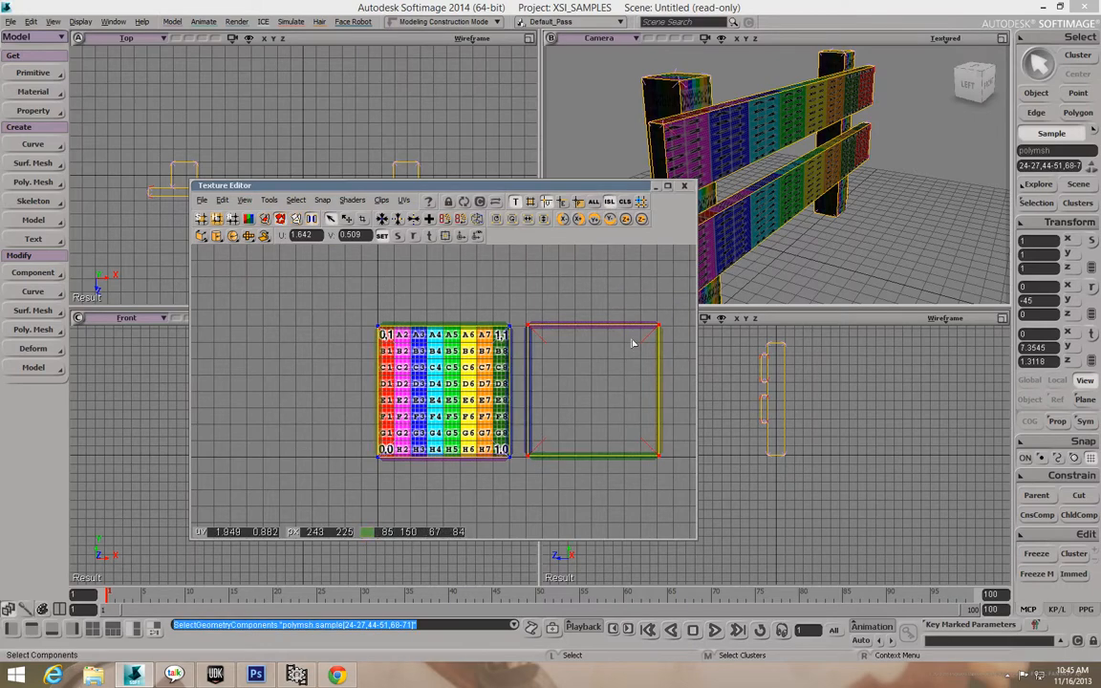
pyautogui.press('v')
pyautogui.moveTo(588, 339)
pyautogui.mouseDown()
pyautogui.moveTo(607, 352)
pyautogui.moveTo(611, 297)
pyautogui.moveTo(583, 341)
pyautogui.moveTo(604, 324)
pyautogui.moveTo(619, 347)
pyautogui.moveTo(580, 361)
pyautogui.moveTo(609, 338)
pyautogui.mouseUp()
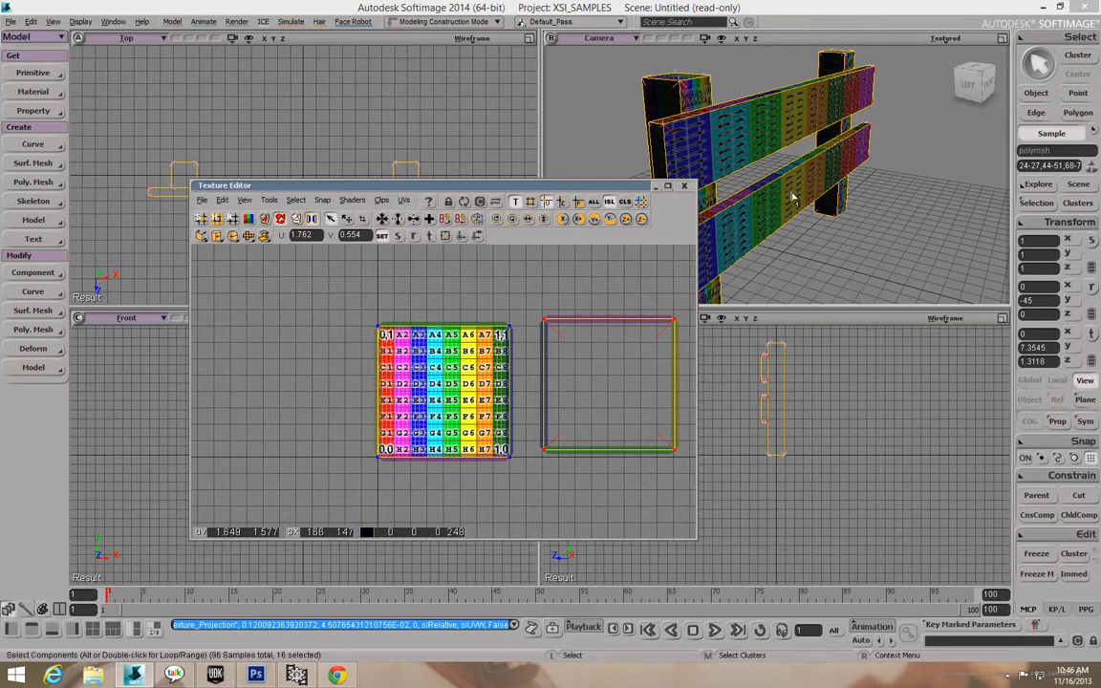
# Shift the Texture Editor slightly left and select a single long rail face.
pyautogui.moveTo(560, 186); pyautogui.dragTo(493, 192)
pyautogui.moveTo(702, 193); pyautogui.dragTo(726, 216, button='right')
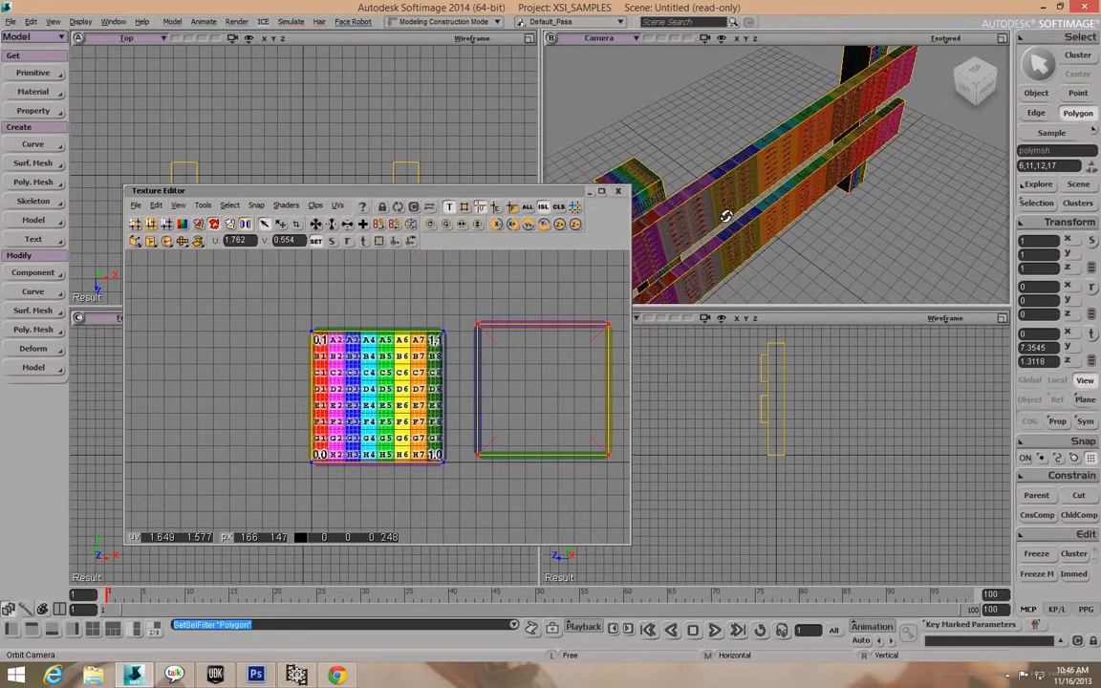
pyautogui.click(755, 157)
pyautogui.moveTo(803, 186); pyautogui.dragTo(838, 150, button='right')
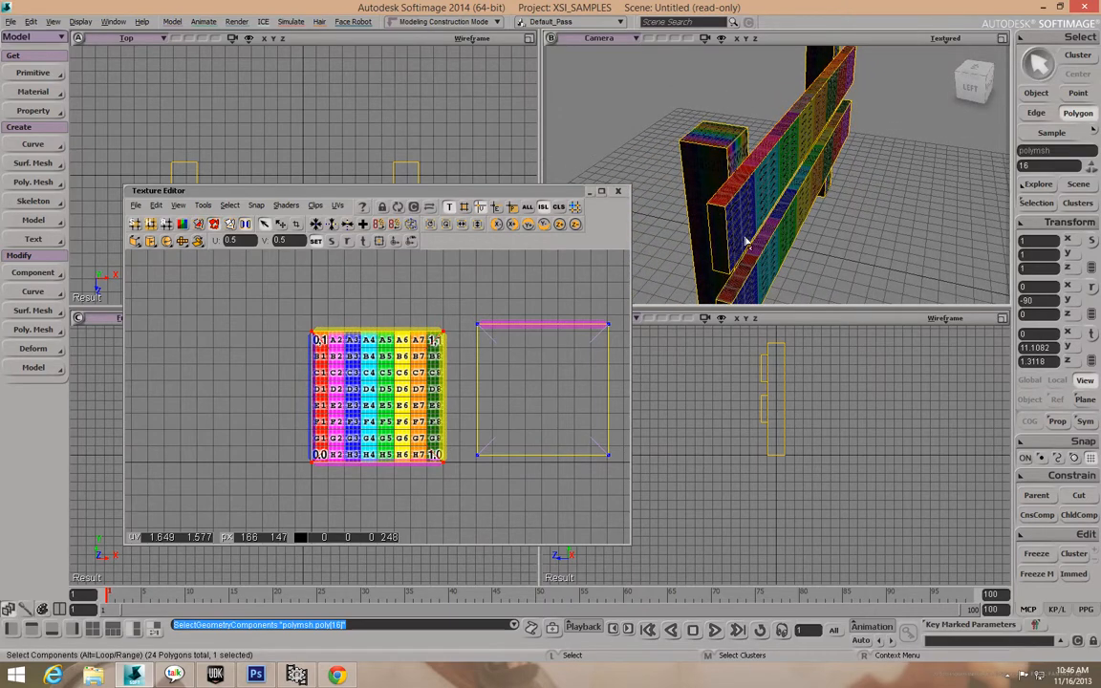
pyautogui.moveTo(772, 233); pyautogui.dragTo(777, 165, button='right')
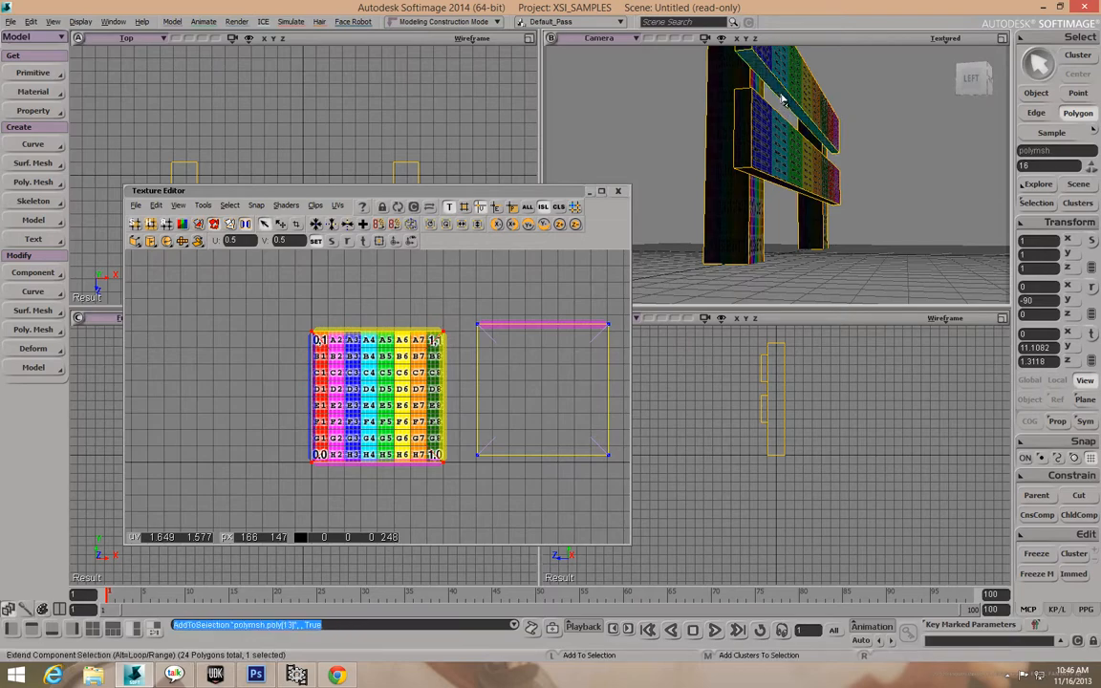
# Add the remaining long rail faces and drag their UV island left of the checker, to U -0.721.
pyautogui.keyDown('shift'); pyautogui.click(782, 102); pyautogui.keyUp('shift')
pyautogui.keyDown('shift'); pyautogui.click(703, 168); pyautogui.keyUp('shift')
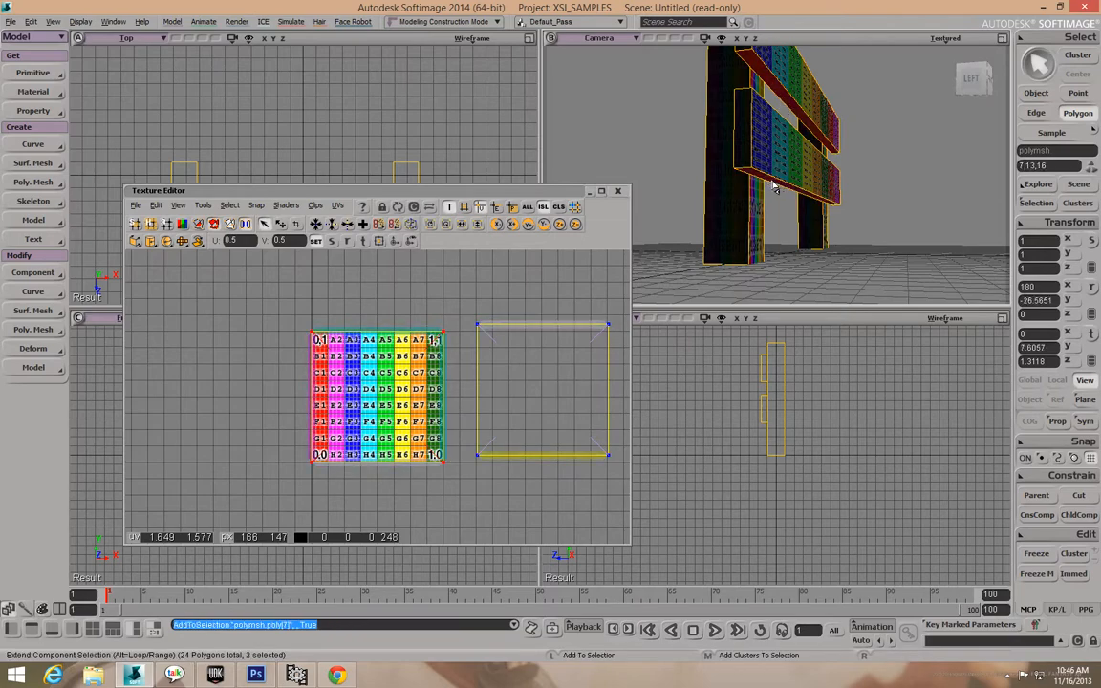
pyautogui.moveTo(736, 158); pyautogui.dragTo(811, 218, button='right')
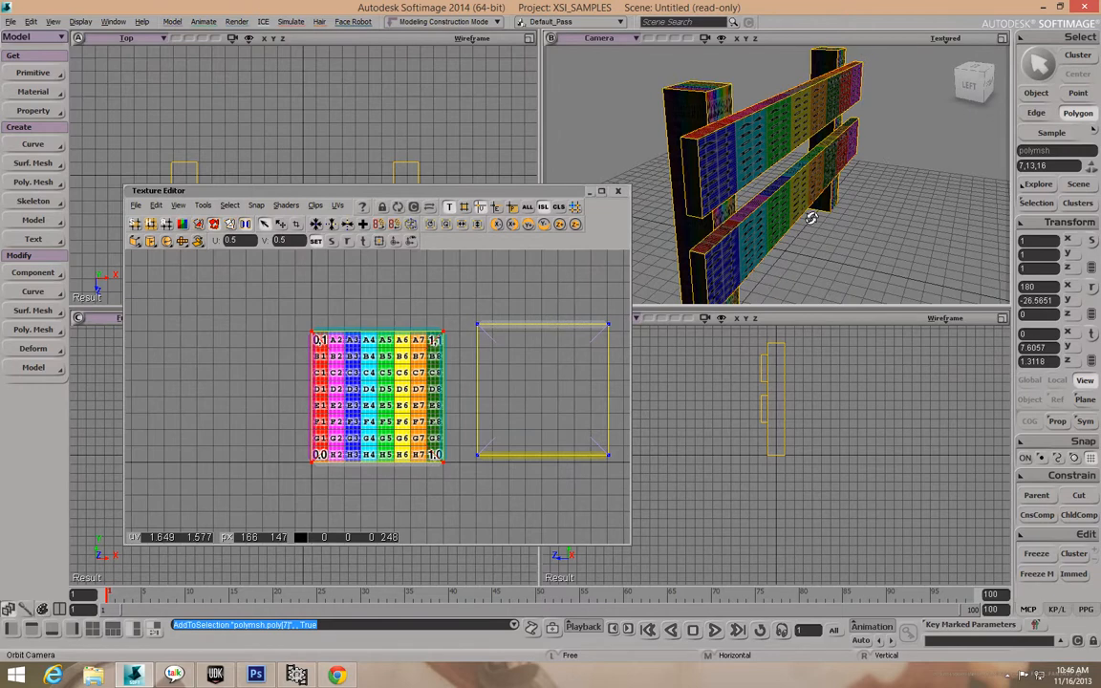
pyautogui.keyDown('shift'); pyautogui.click(777, 181); pyautogui.keyUp('shift')
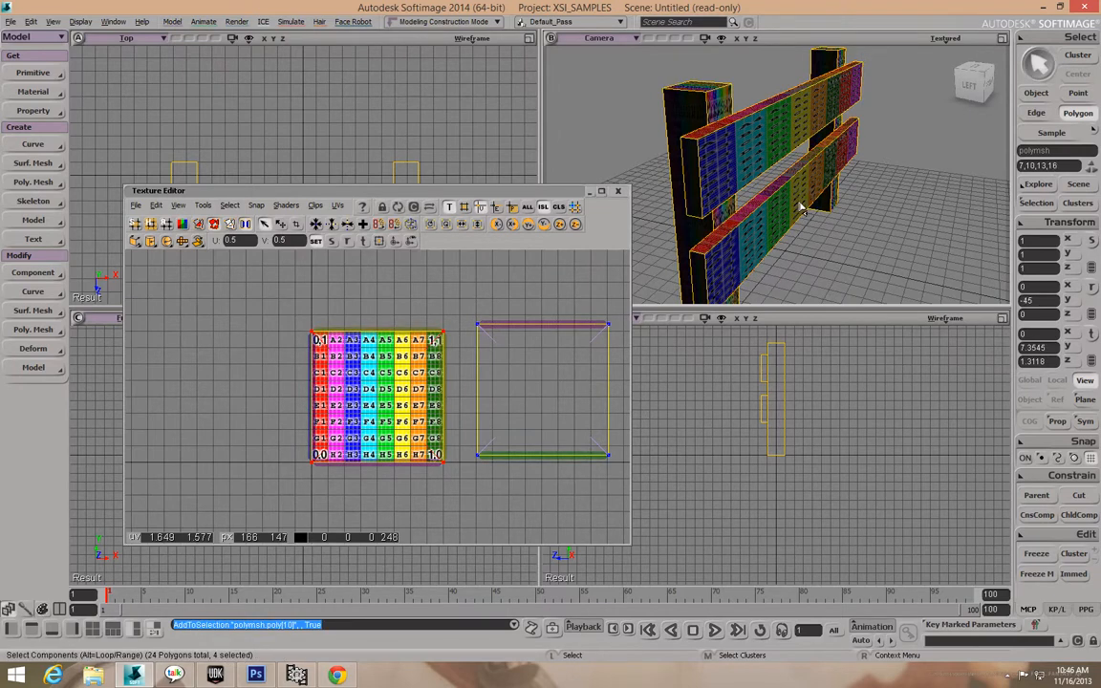
pyautogui.press('o')
pyautogui.moveTo(782, 219)
pyautogui.mouseDown()
pyautogui.moveTo(804, 180)
pyautogui.moveTo(784, 156)
pyautogui.moveTo(754, 204)
pyautogui.moveTo(769, 219)
pyautogui.mouseUp()
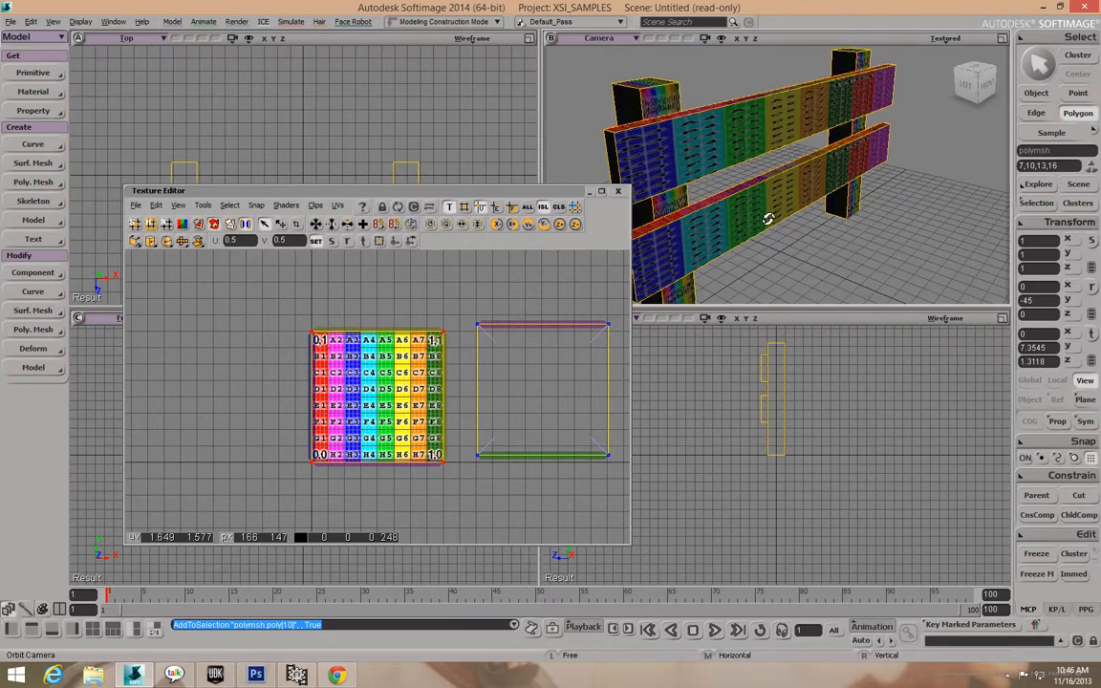
pyautogui.press('v')
pyautogui.moveTo(352, 364); pyautogui.dragTo(199, 367)
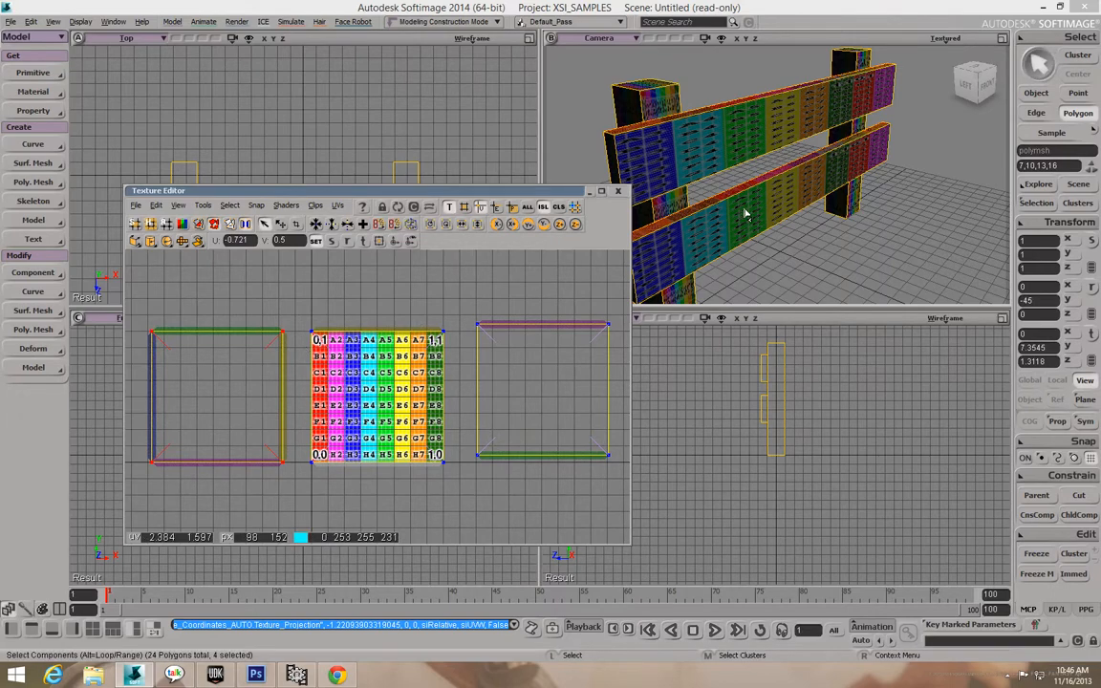
# Select the four end faces of the two fence rails.
pyautogui.click(754, 201)
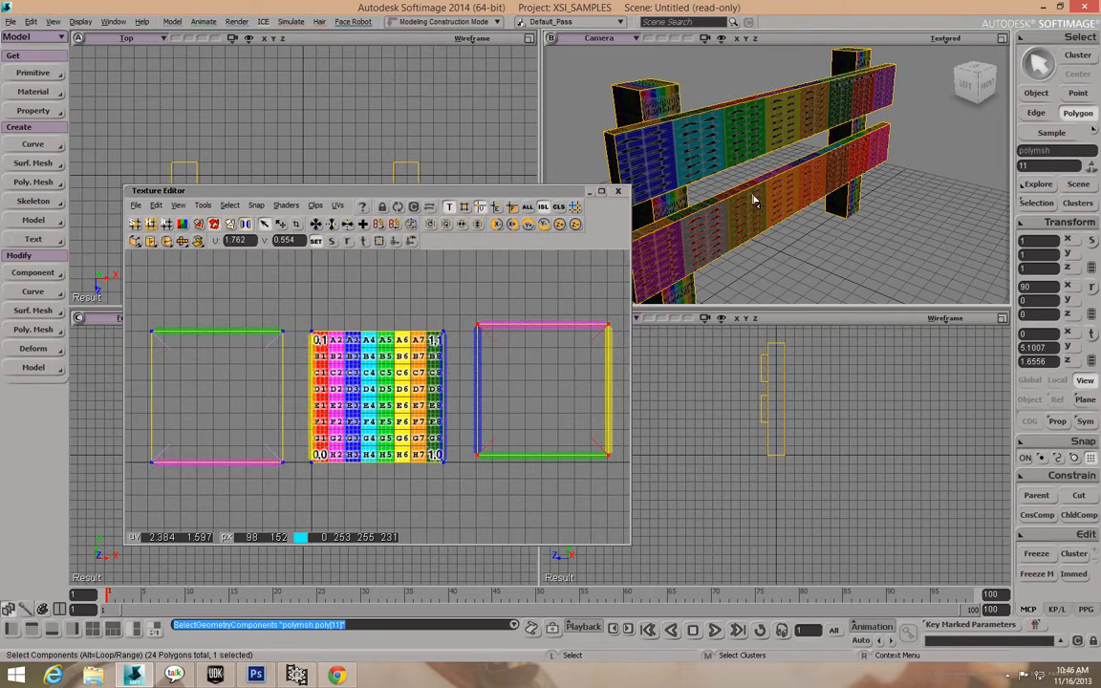
pyautogui.click(614, 152)
pyautogui.press('o')
pyautogui.moveTo(615, 153); pyautogui.dragTo(652, 143)
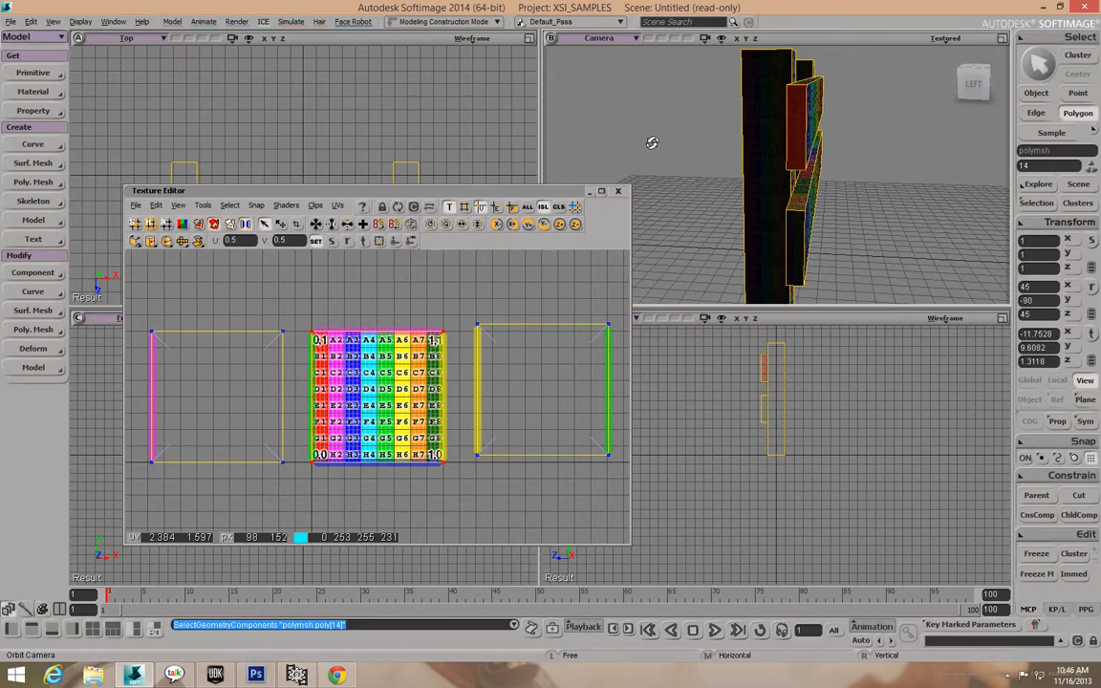
pyautogui.keyDown('shift'); pyautogui.click(795, 243); pyautogui.keyUp('shift')
pyautogui.press('o')
pyautogui.moveTo(849, 249); pyautogui.dragTo(680, 242)
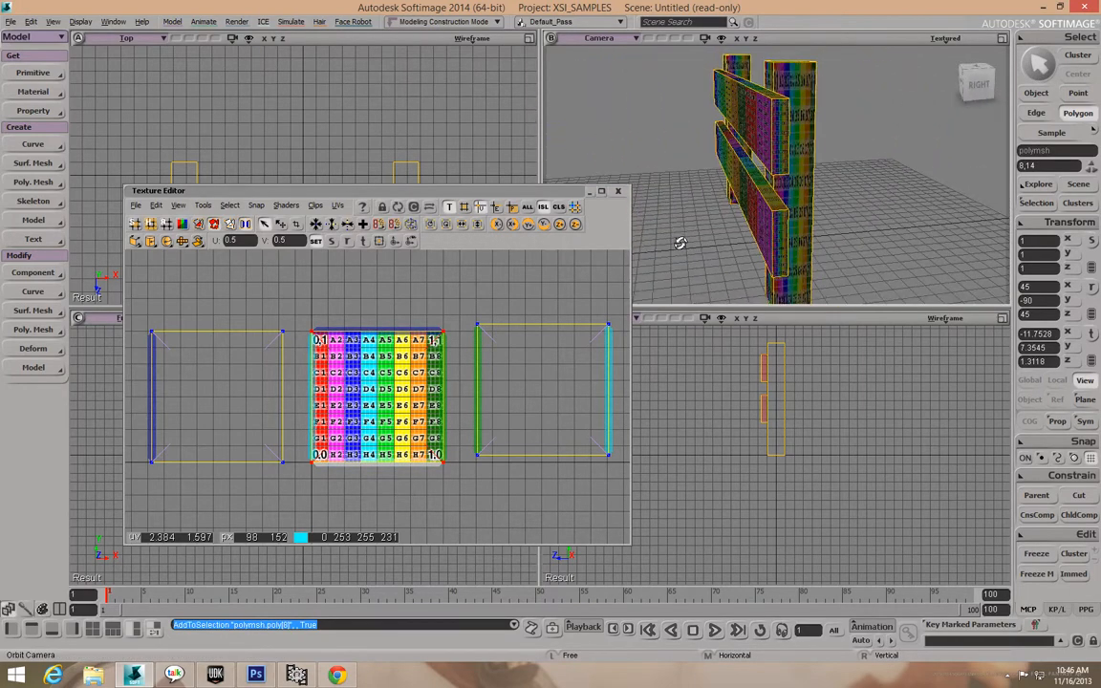
pyautogui.keyDown('shift'); pyautogui.click(782, 238); pyautogui.keyUp('shift')
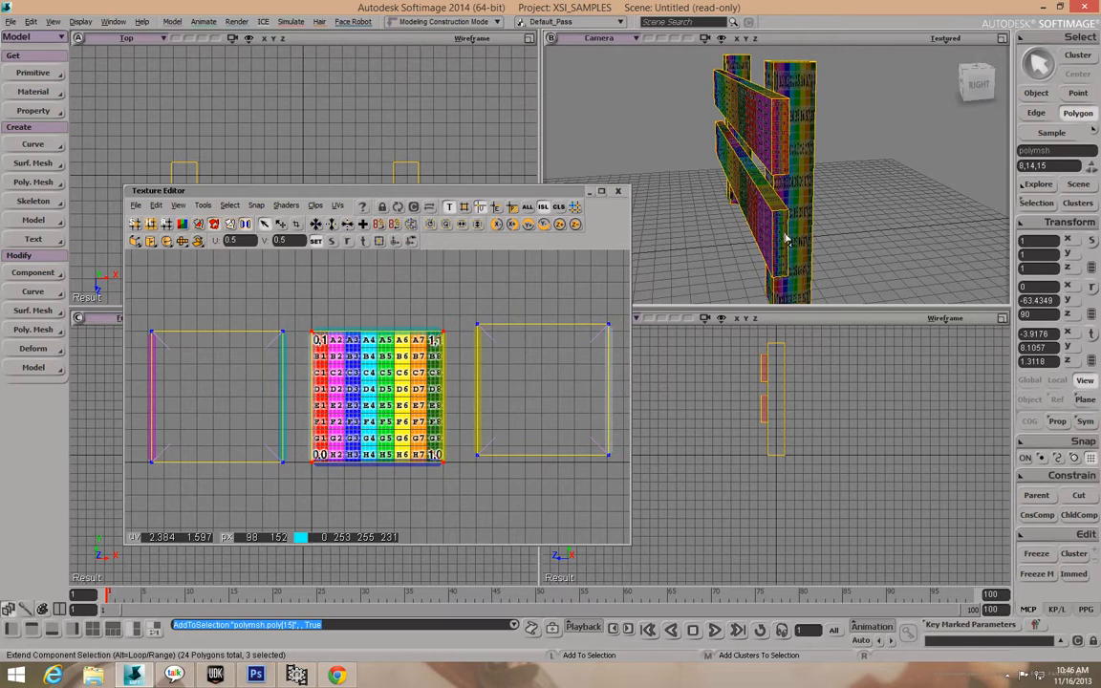
pyautogui.keyDown('shift'); pyautogui.click(786, 241); pyautogui.keyUp('shift')
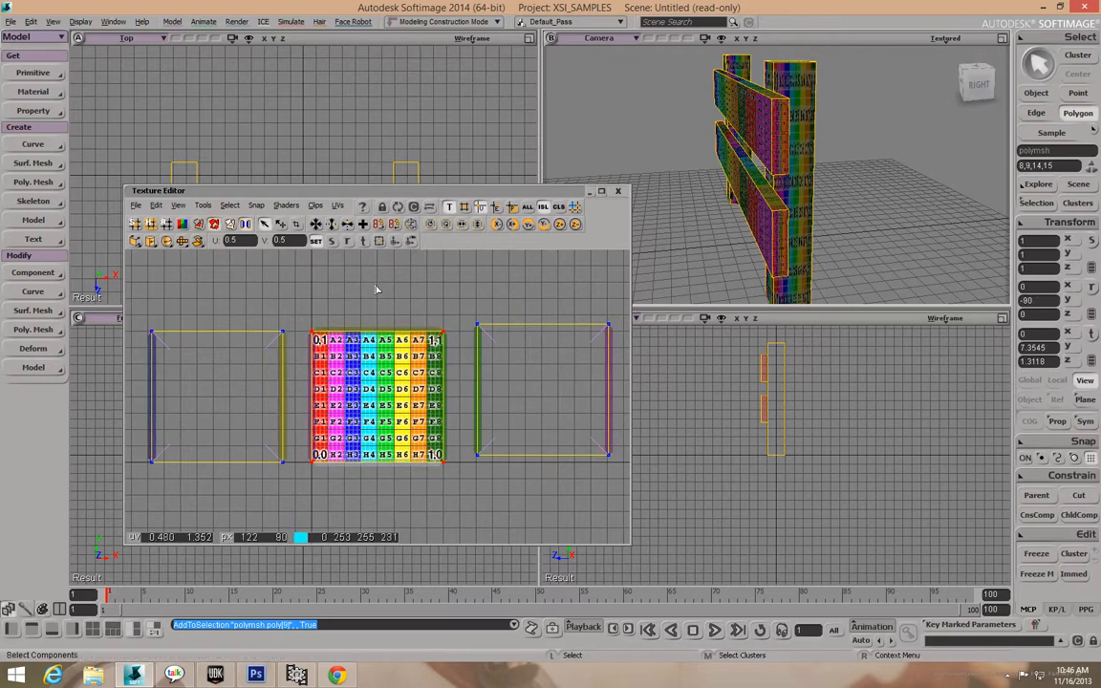
# Move the rail-end UV island into a strip just above the main rail layout.
pyautogui.press('v')
pyautogui.moveTo(360, 380); pyautogui.dragTo(358, 234)
pyautogui.press('c')
pyautogui.press('v')
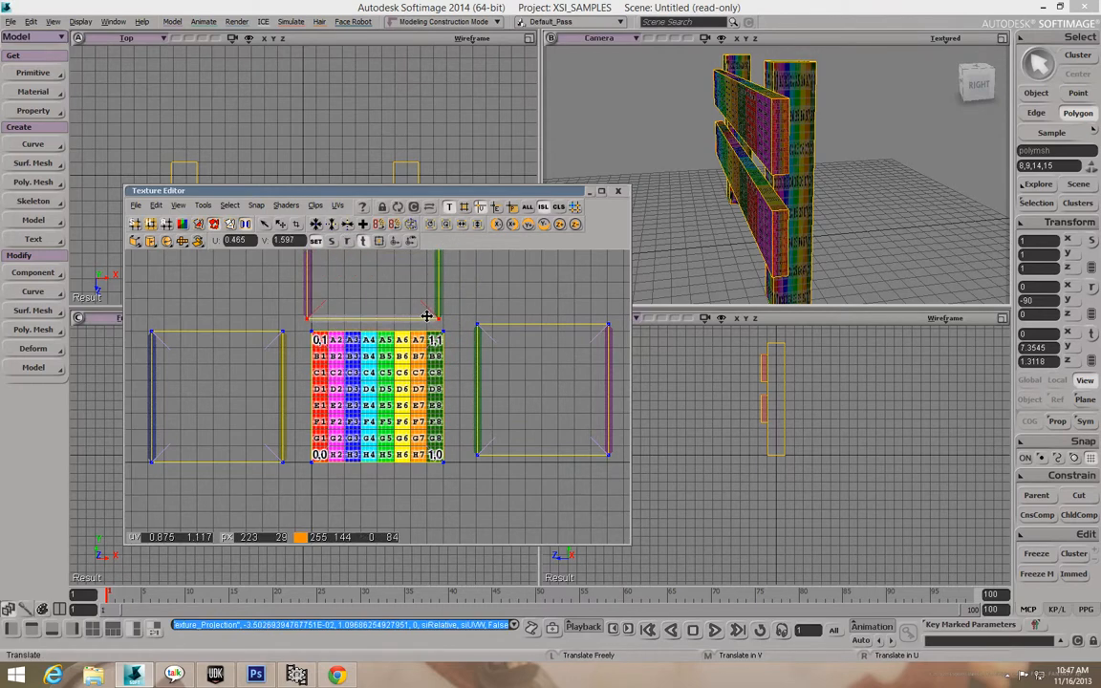
pyautogui.press('x')
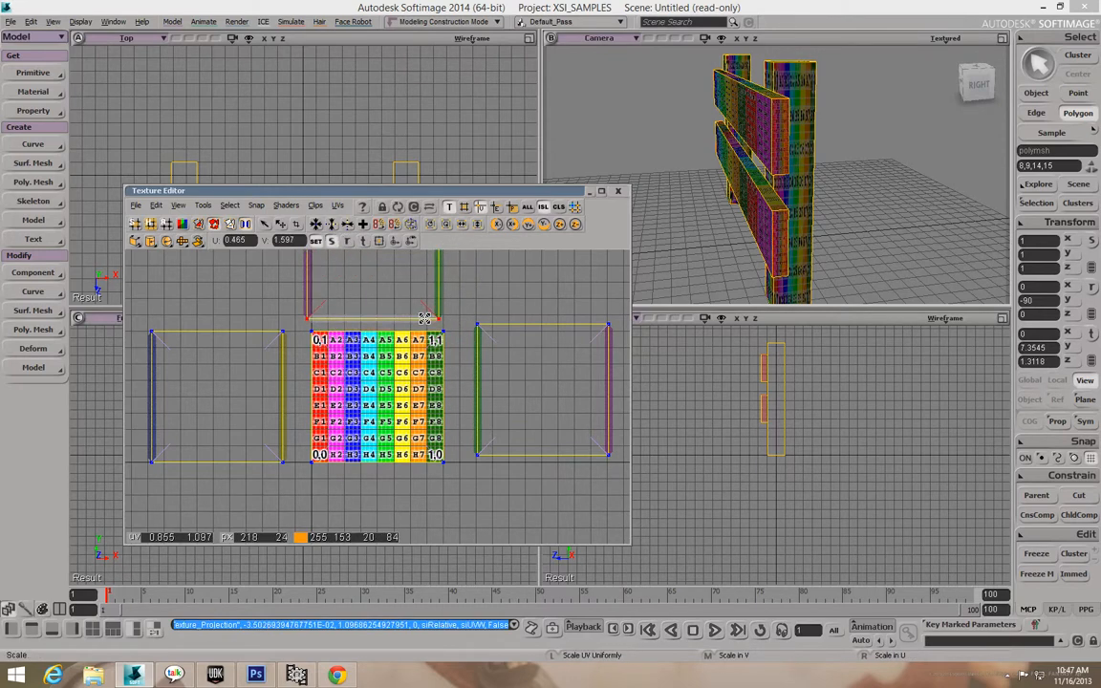
pyautogui.press('c')
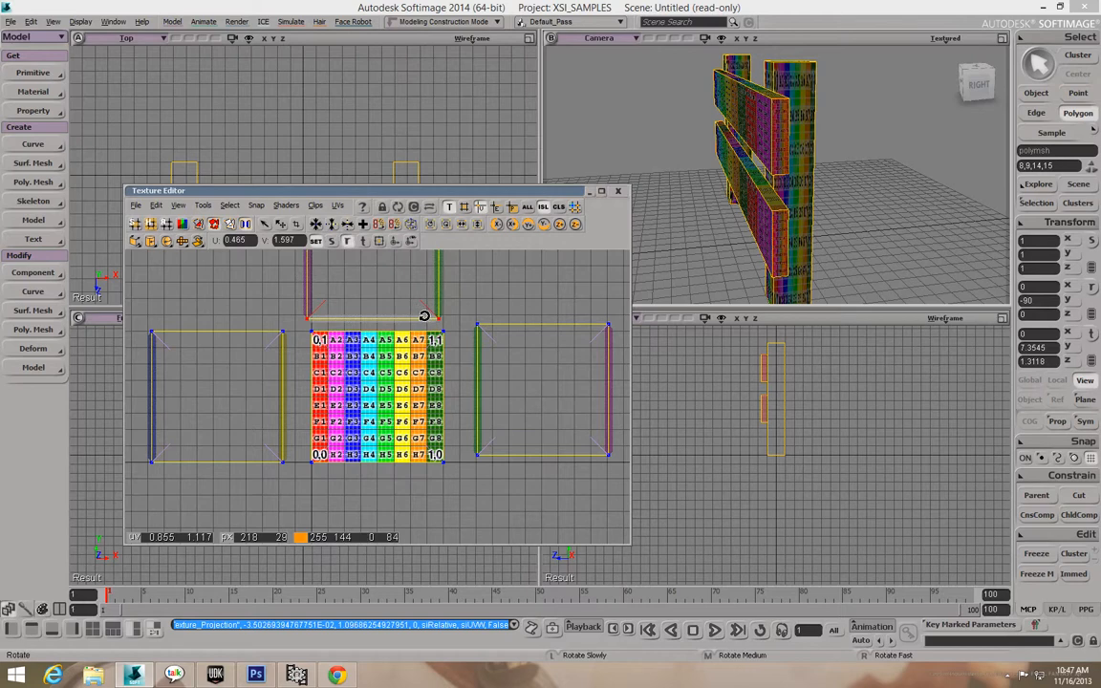
pyautogui.press('v')
pyautogui.moveTo(393, 310)
pyautogui.mouseDown()
pyautogui.moveTo(413, 289)
pyautogui.moveTo(396, 299)
pyautogui.mouseUp()
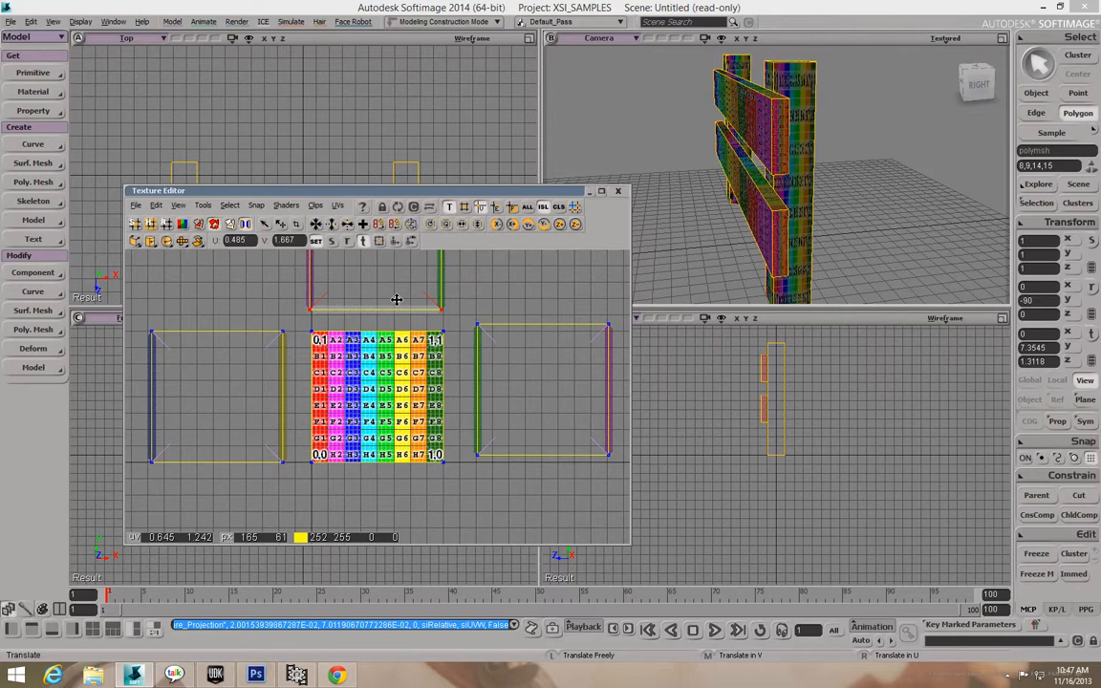
pyautogui.press('space')
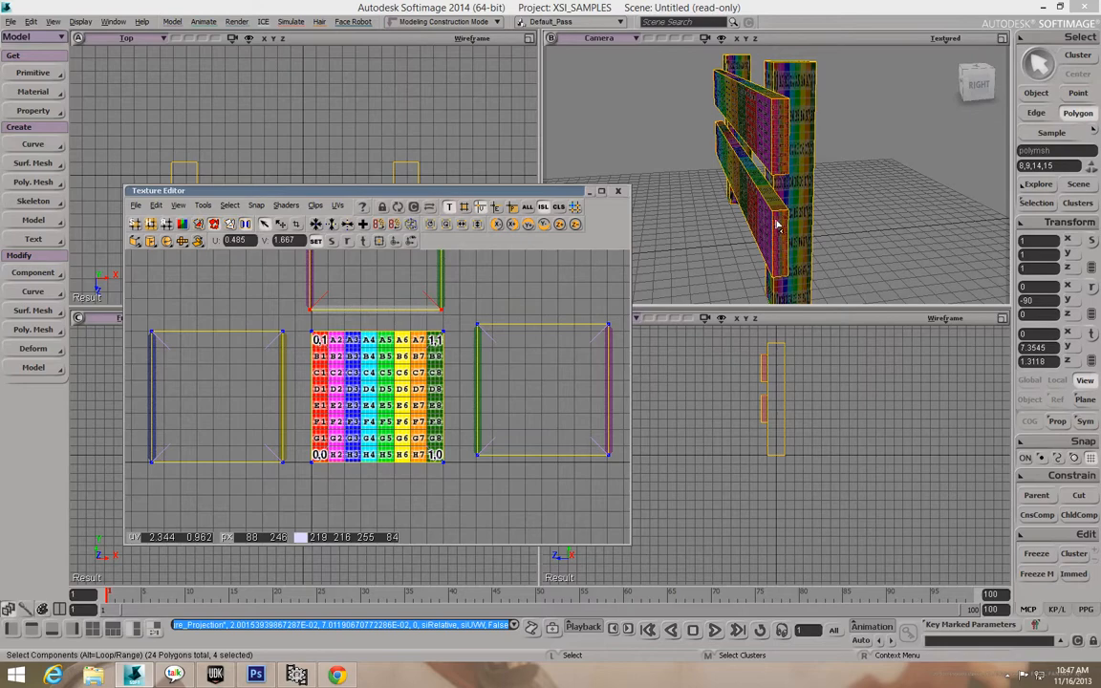
pyautogui.press('o')
pyautogui.moveTo(836, 202); pyautogui.dragTo(802, 194)
pyautogui.click(1038, 71)
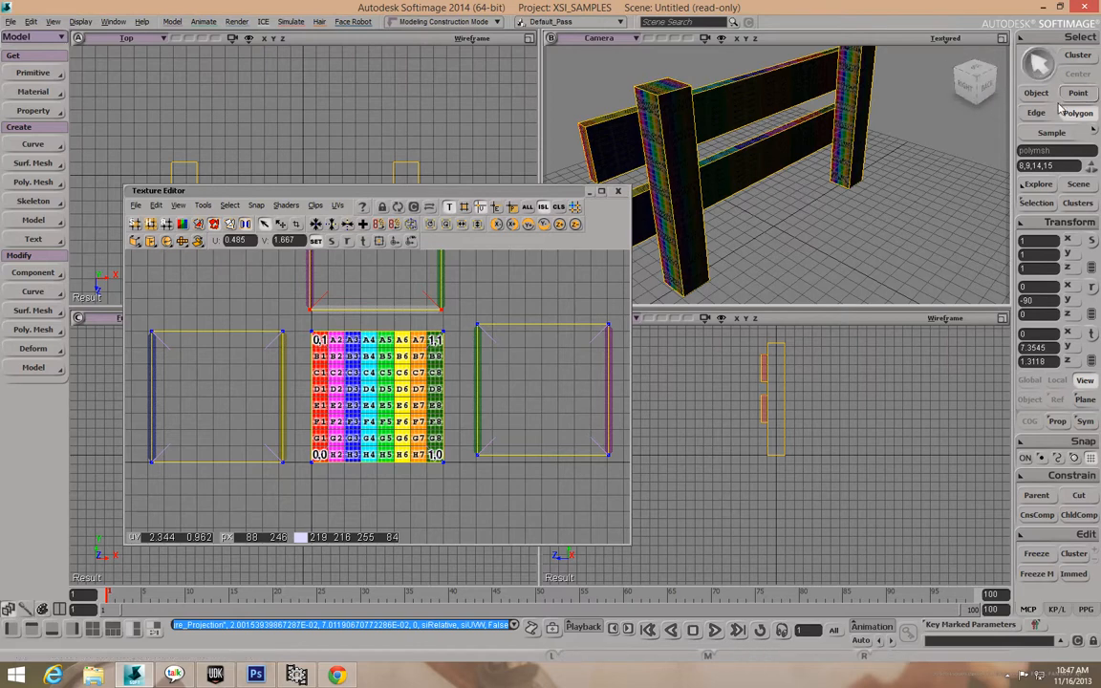
pyautogui.press('u')
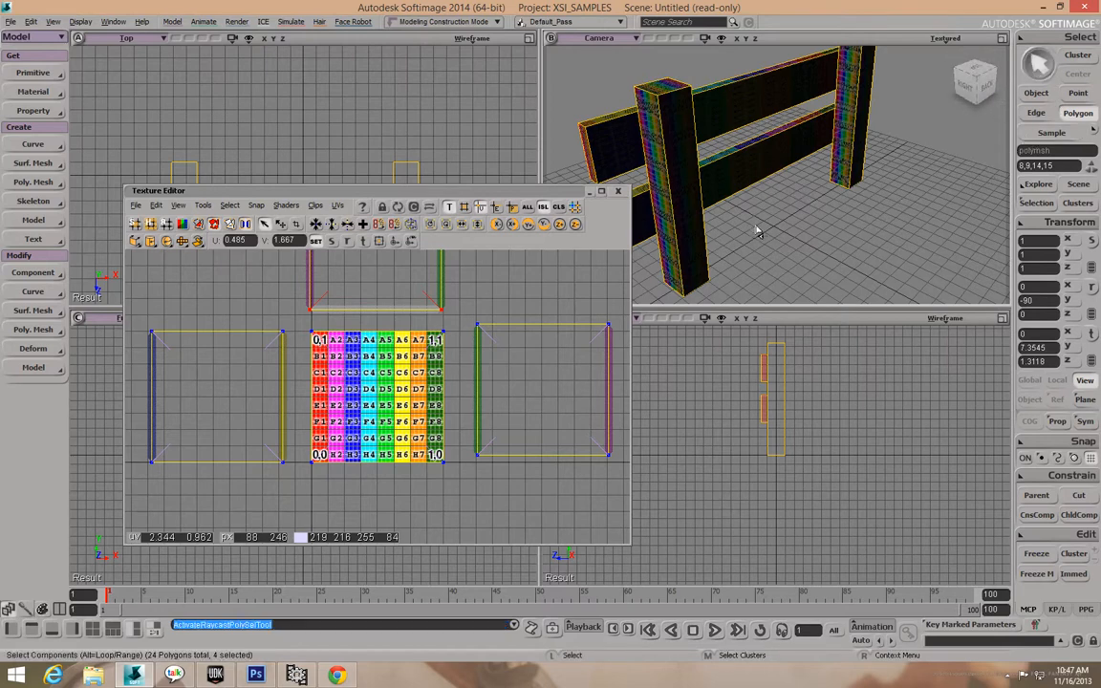
pyautogui.press('o')
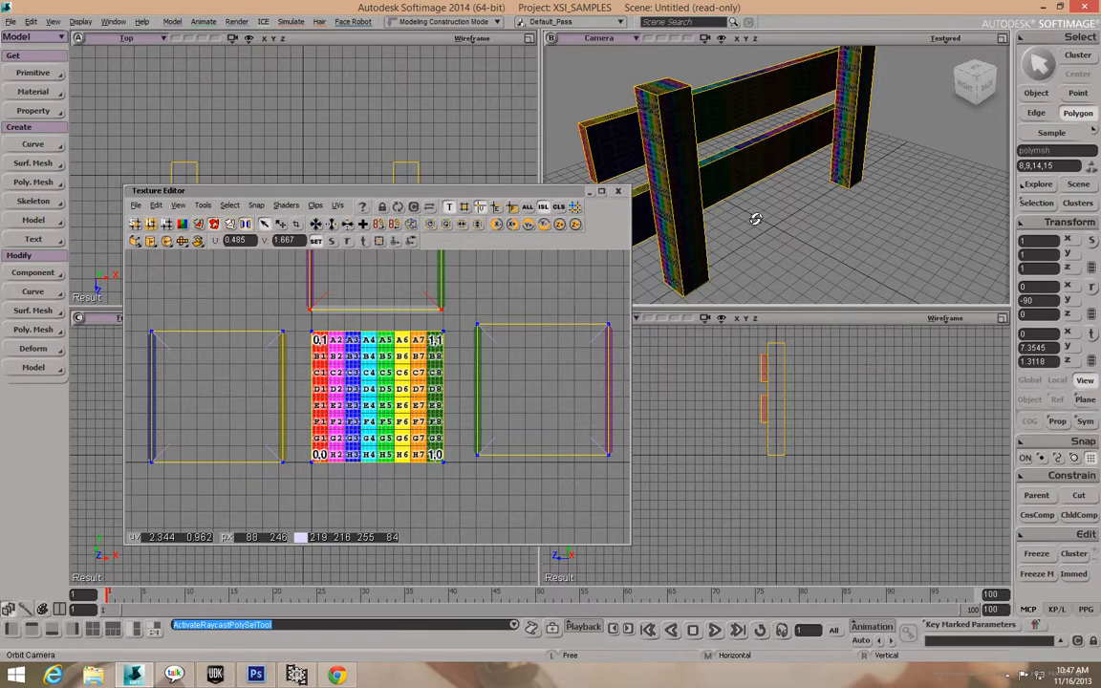
pyautogui.moveTo(757, 217); pyautogui.dragTo(779, 208)
pyautogui.keyDown('shift'); pyautogui.click(731, 204); pyautogui.keyUp('shift')
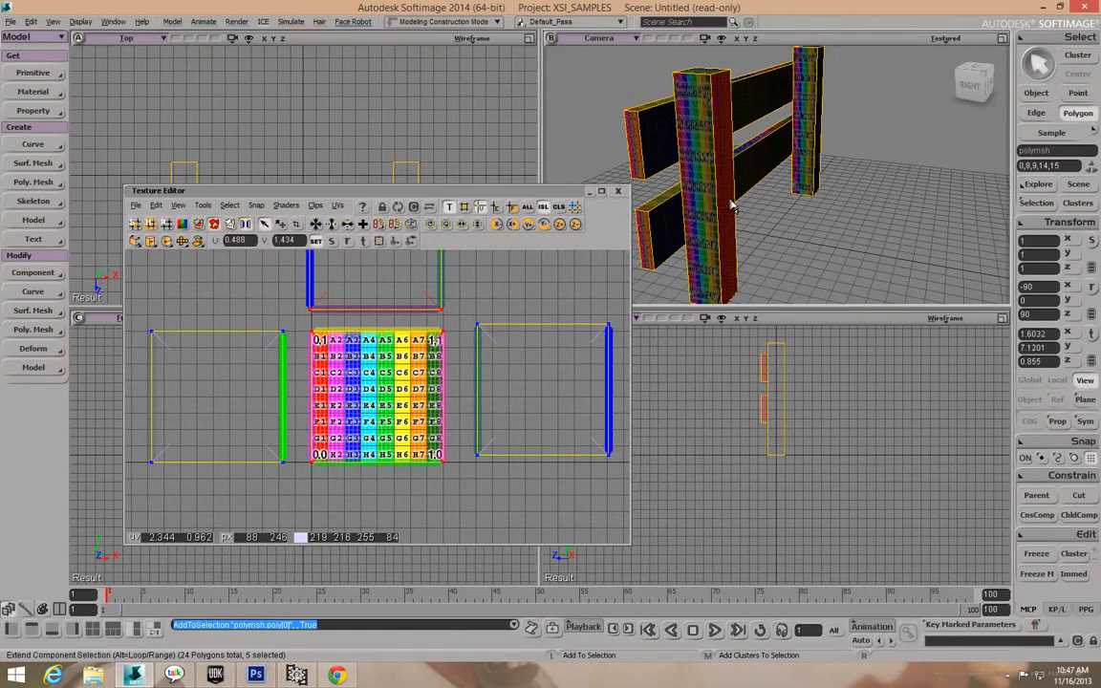
pyautogui.keyDown('shift'); pyautogui.click(725, 209); pyautogui.keyUp('shift')
pyautogui.press('o')
pyautogui.moveTo(736, 204); pyautogui.dragTo(730, 158)
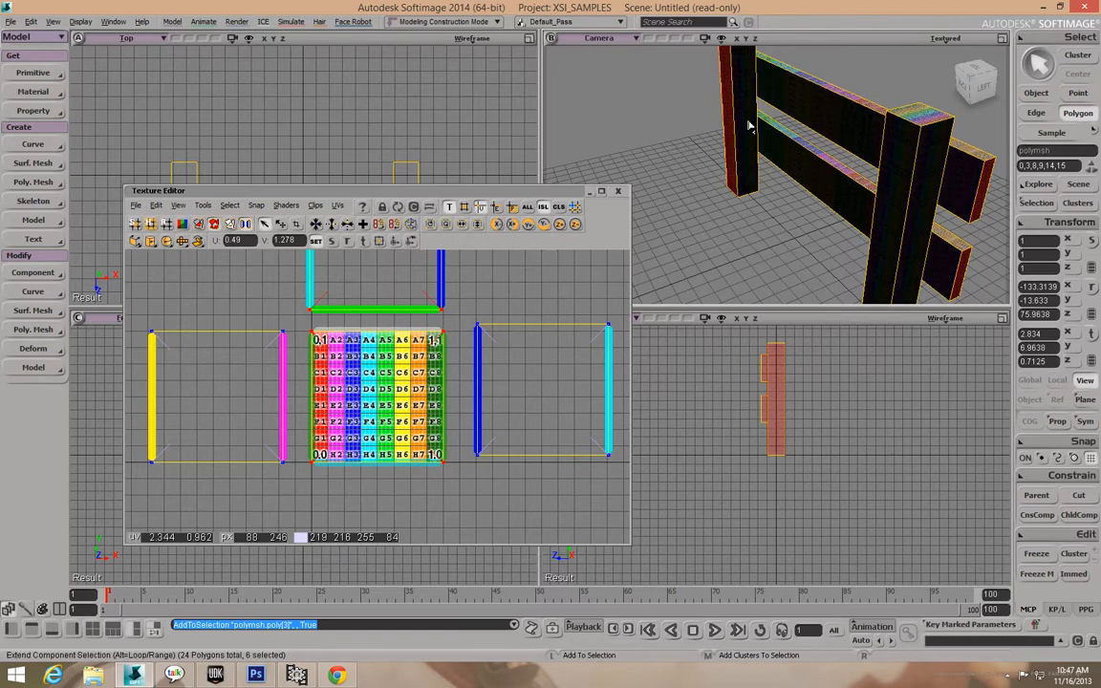
pyautogui.keyDown('shift'); pyautogui.click(749, 127); pyautogui.keyUp('shift')
pyautogui.press('o')
pyautogui.moveTo(749, 120); pyautogui.dragTo(865, 116)
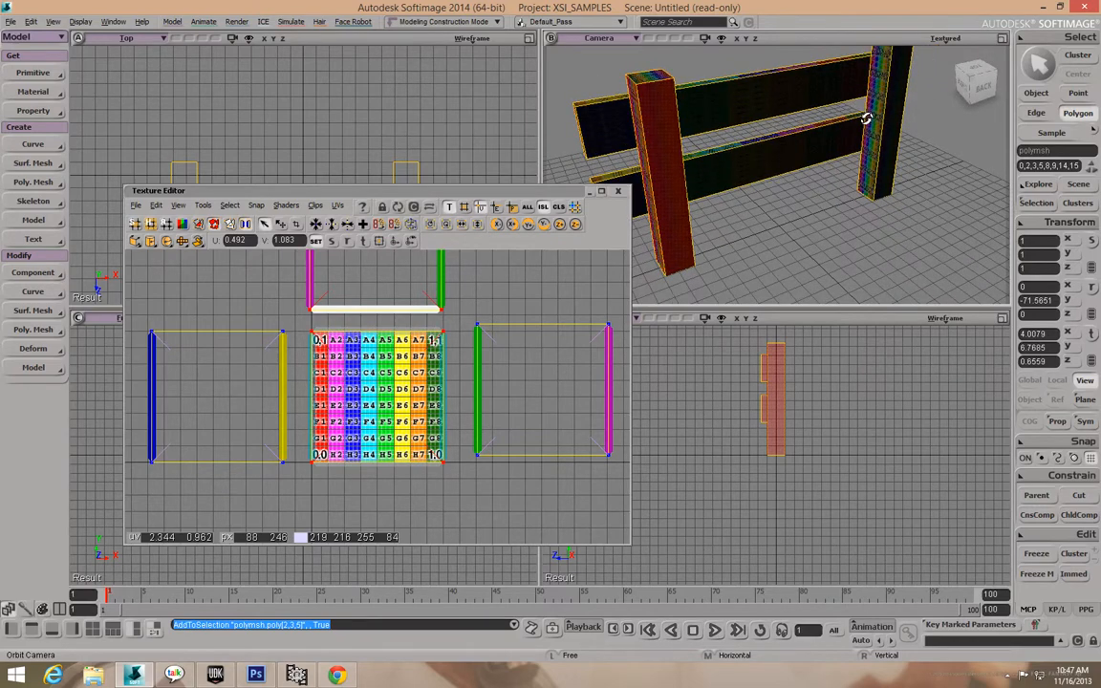
pyautogui.press('space')
pyautogui.keyDown('shift'); pyautogui.click(893, 129); pyautogui.keyUp('shift')
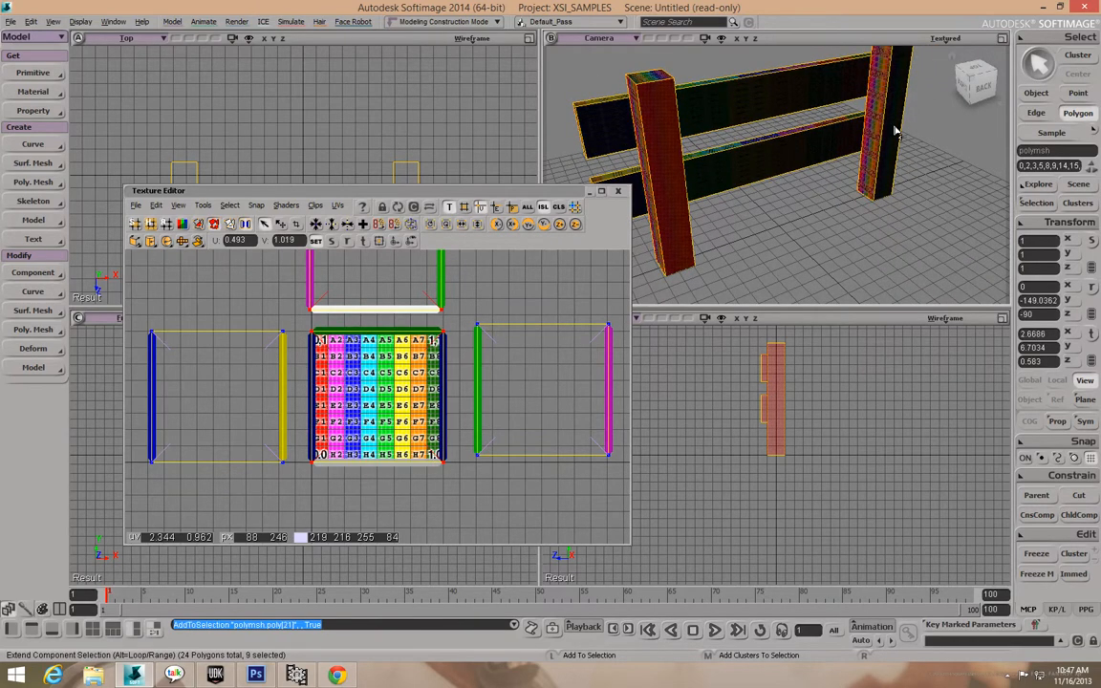
pyautogui.press('o')
pyautogui.moveTo(900, 125); pyautogui.dragTo(824, 132)
pyautogui.keyDown('shift'); pyautogui.click(858, 174); pyautogui.keyUp('shift')
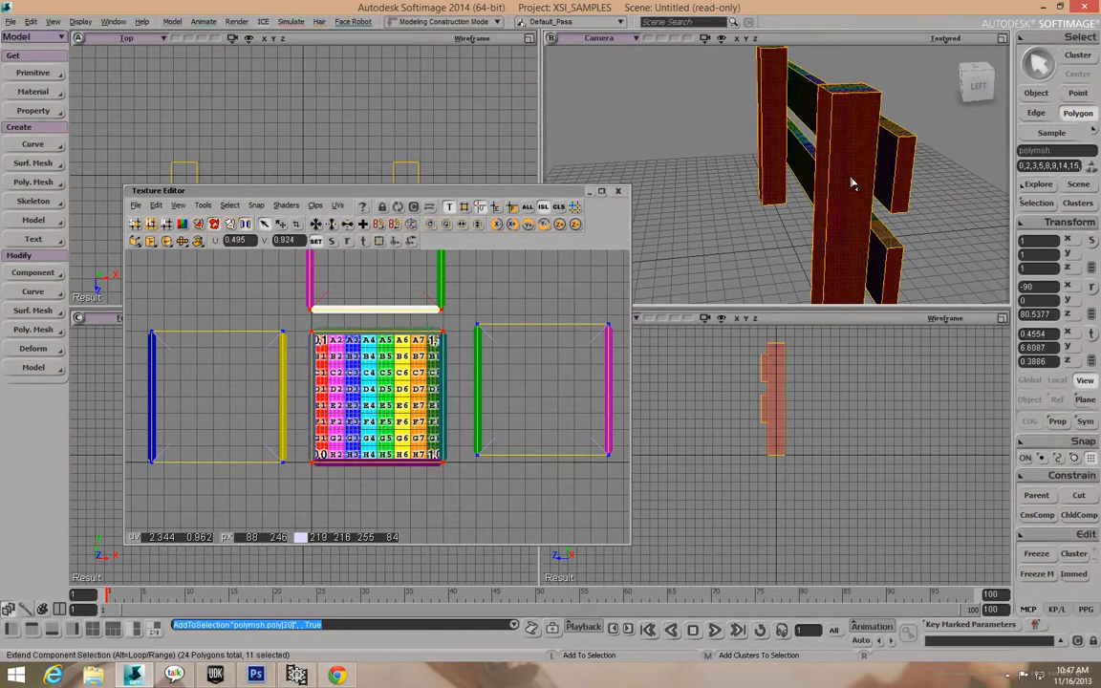
pyautogui.press('o')
pyautogui.moveTo(878, 182); pyautogui.dragTo(838, 177)
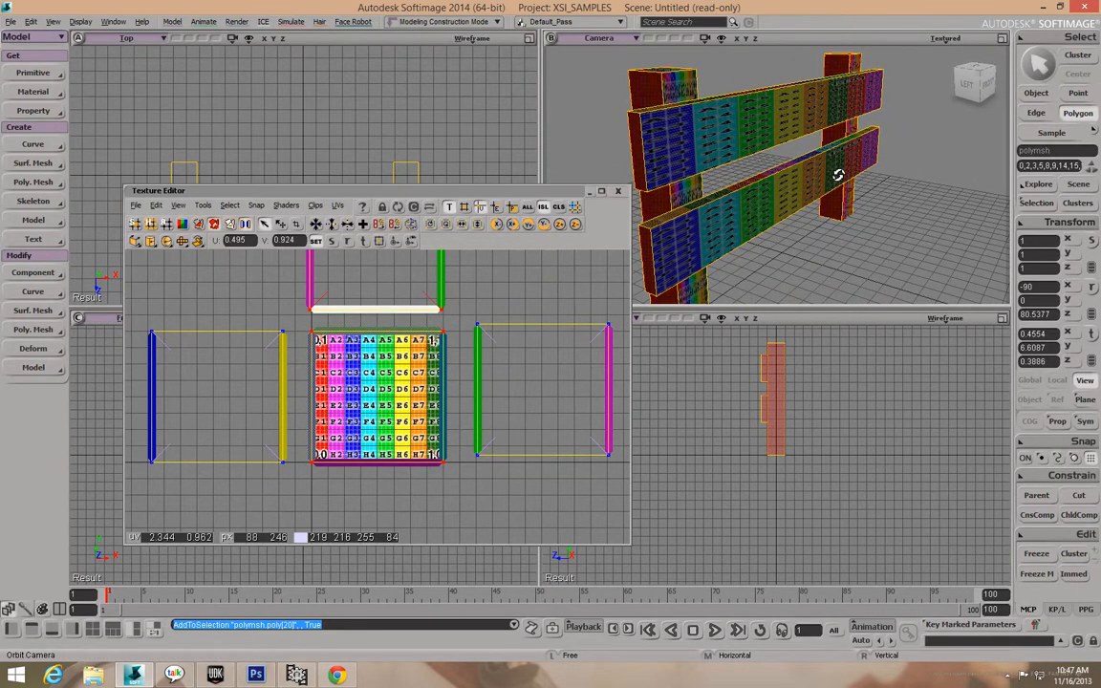
pyautogui.keyDown('shift'); pyautogui.click(695, 194); pyautogui.keyUp('shift')
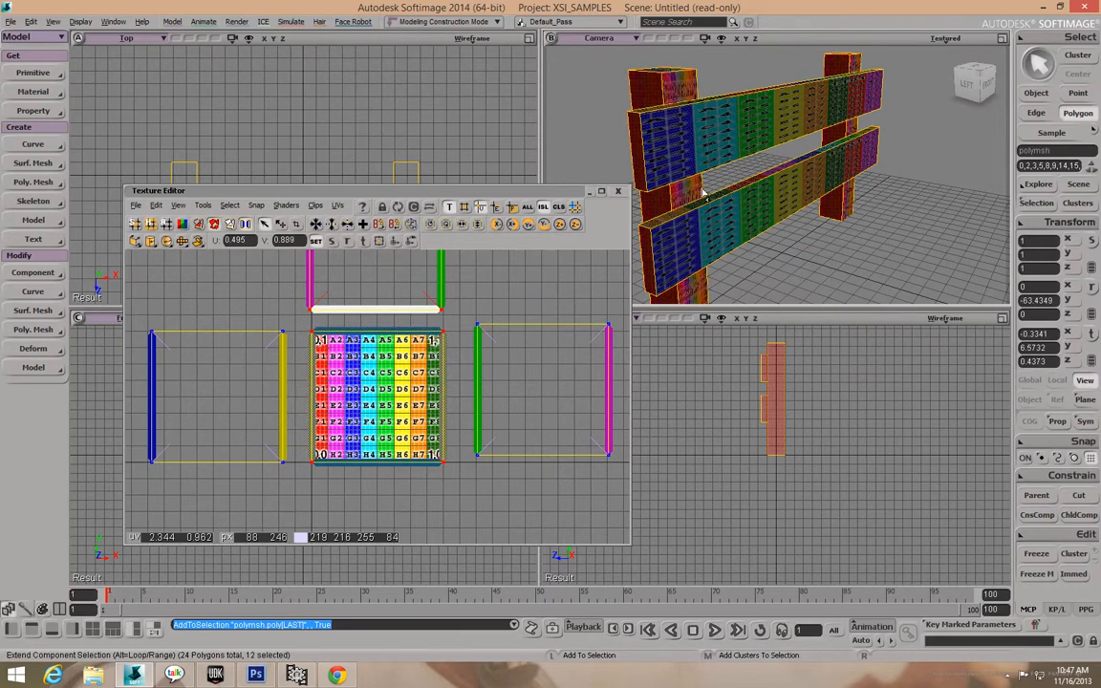
pyautogui.press('o')
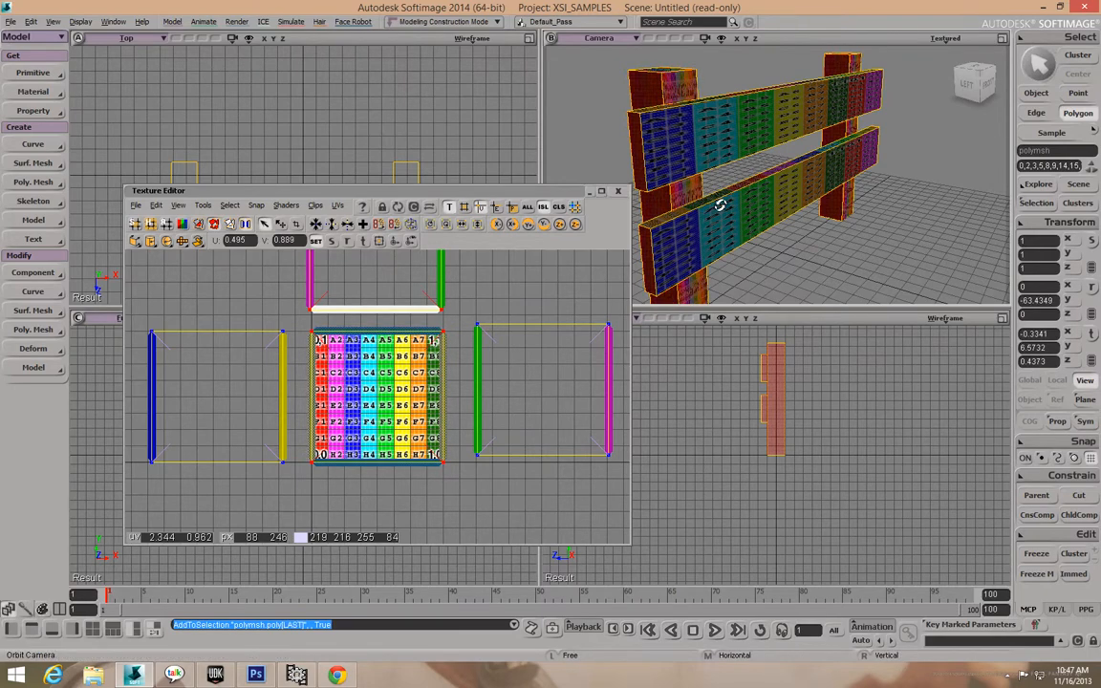
pyautogui.moveTo(730, 200); pyautogui.dragTo(938, 194)
pyautogui.keyDown('shift'); pyautogui.click(791, 145); pyautogui.keyUp('shift')
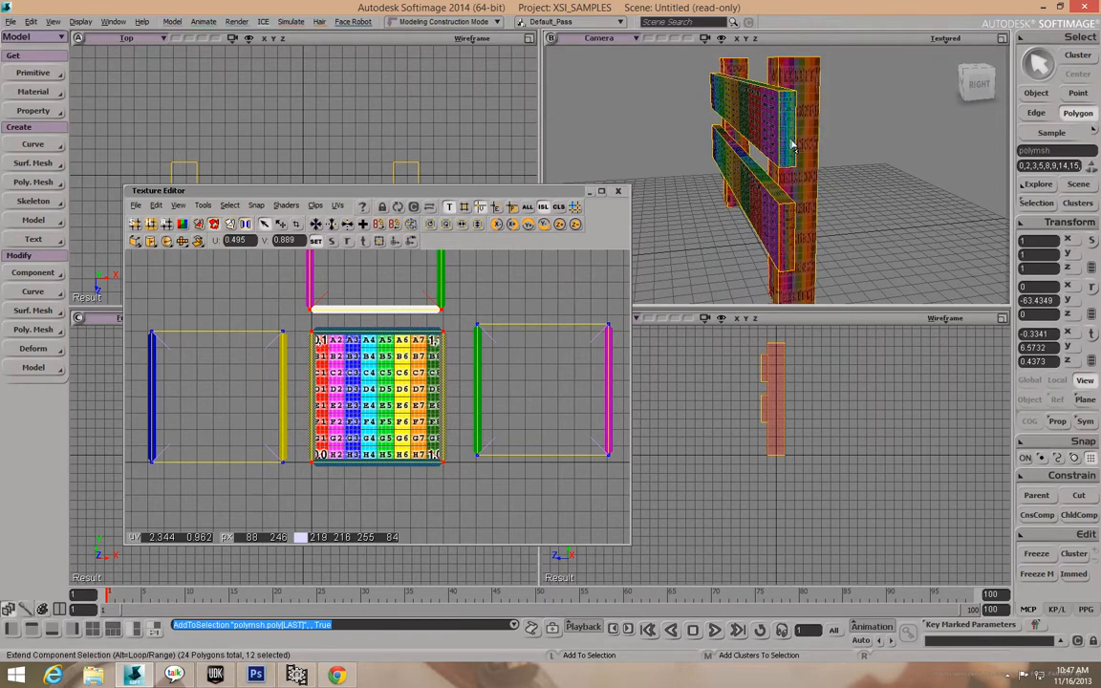
pyautogui.click(717, 177)
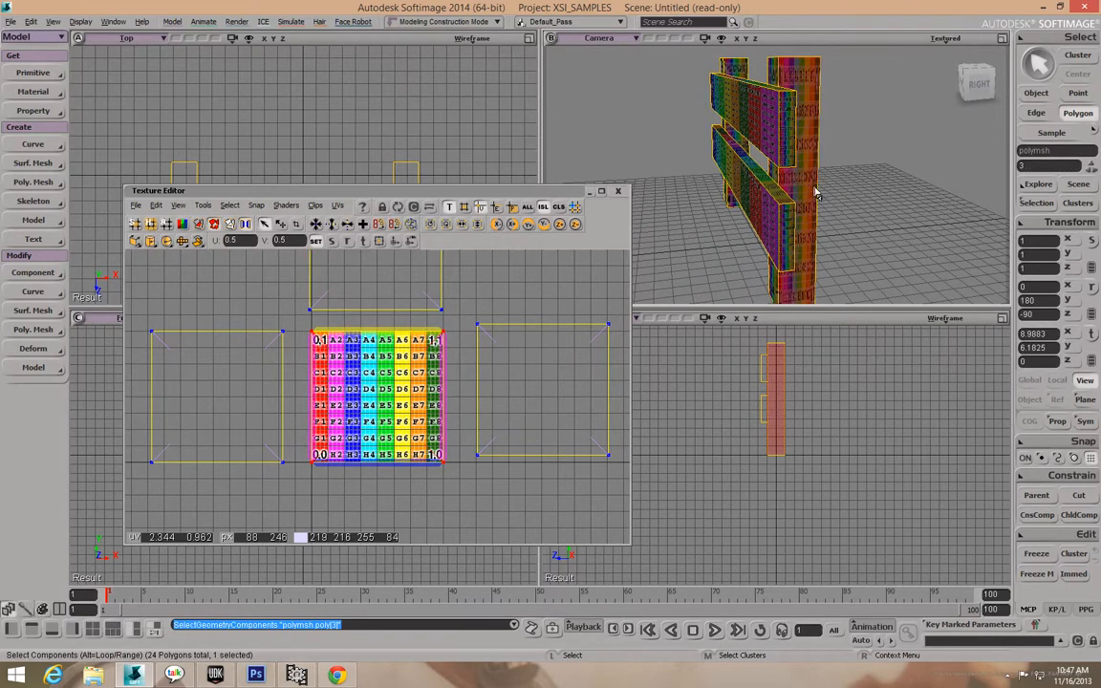
# Select the left post's front and side faces plus a right post face.
pyautogui.press('o')
pyautogui.moveTo(819, 177); pyautogui.dragTo(760, 187)
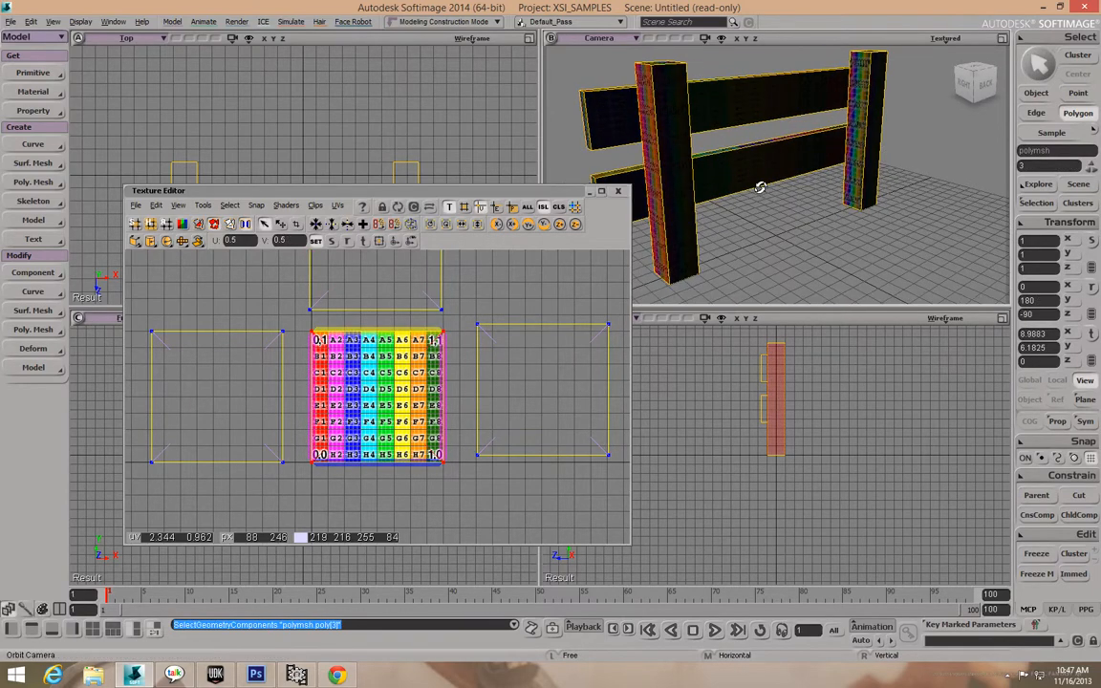
pyautogui.keyDown('shift'); pyautogui.click(679, 161); pyautogui.keyUp('shift')
pyautogui.moveTo(737, 173); pyautogui.dragTo(738, 124)
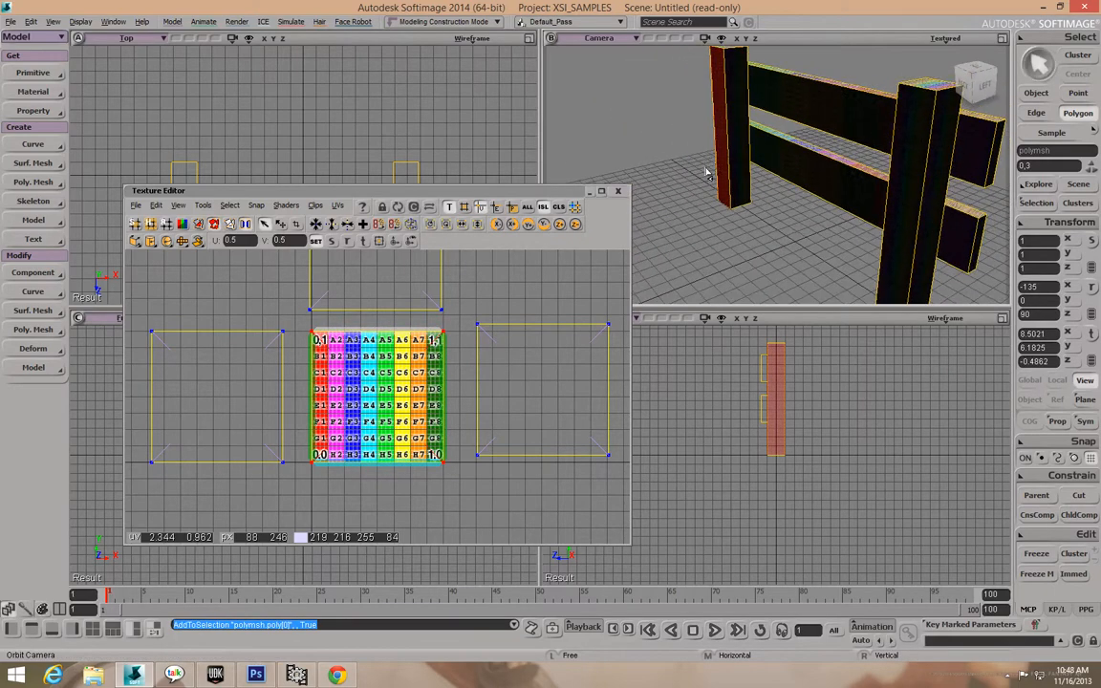
pyautogui.keyDown('shift'); pyautogui.click(746, 129); pyautogui.keyUp('shift')
pyautogui.moveTo(753, 132); pyautogui.dragTo(703, 108)
pyautogui.keyDown('shift'); pyautogui.click(874, 136); pyautogui.keyUp('shift')
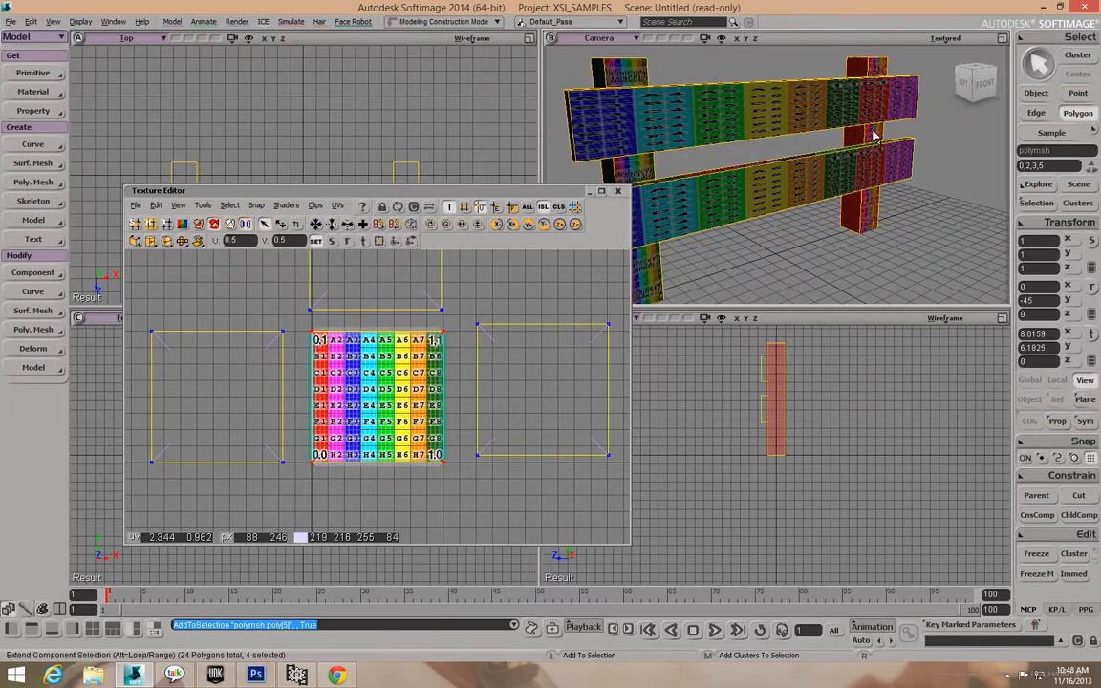
# Add the remaining post side faces to make eight selected post faces.
pyautogui.press('o')
pyautogui.moveTo(735, 150); pyautogui.dragTo(686, 143)
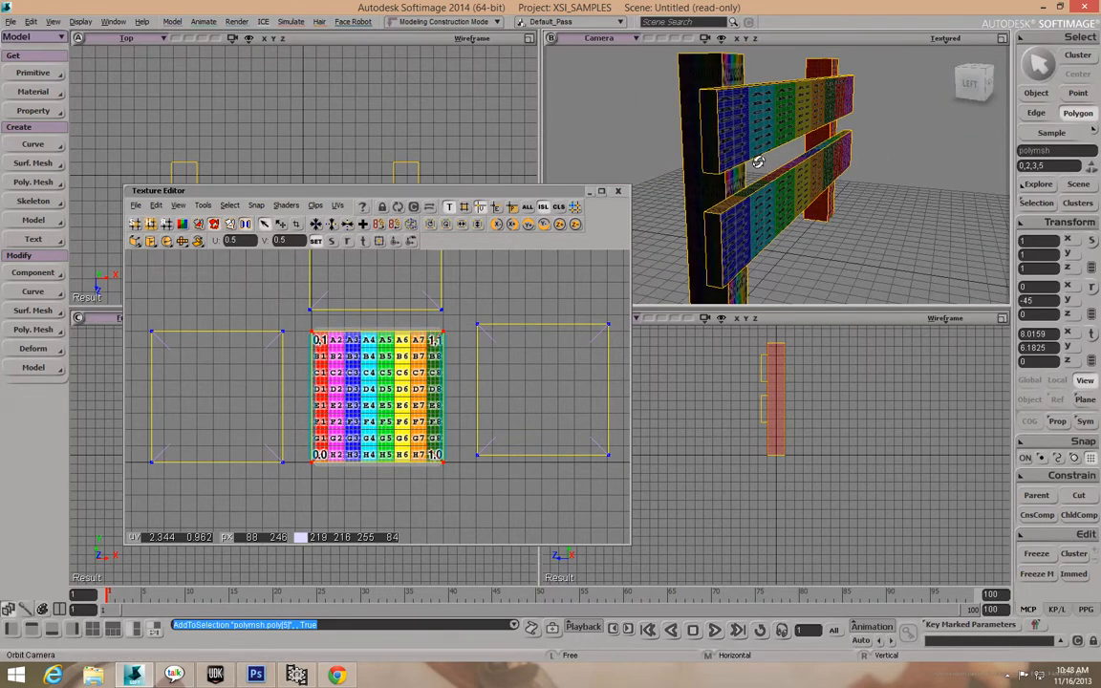
pyautogui.keyDown('shift'); pyautogui.click(738, 186); pyautogui.keyUp('shift')
pyautogui.keyDown('shift'); pyautogui.click(711, 188); pyautogui.keyUp('shift')
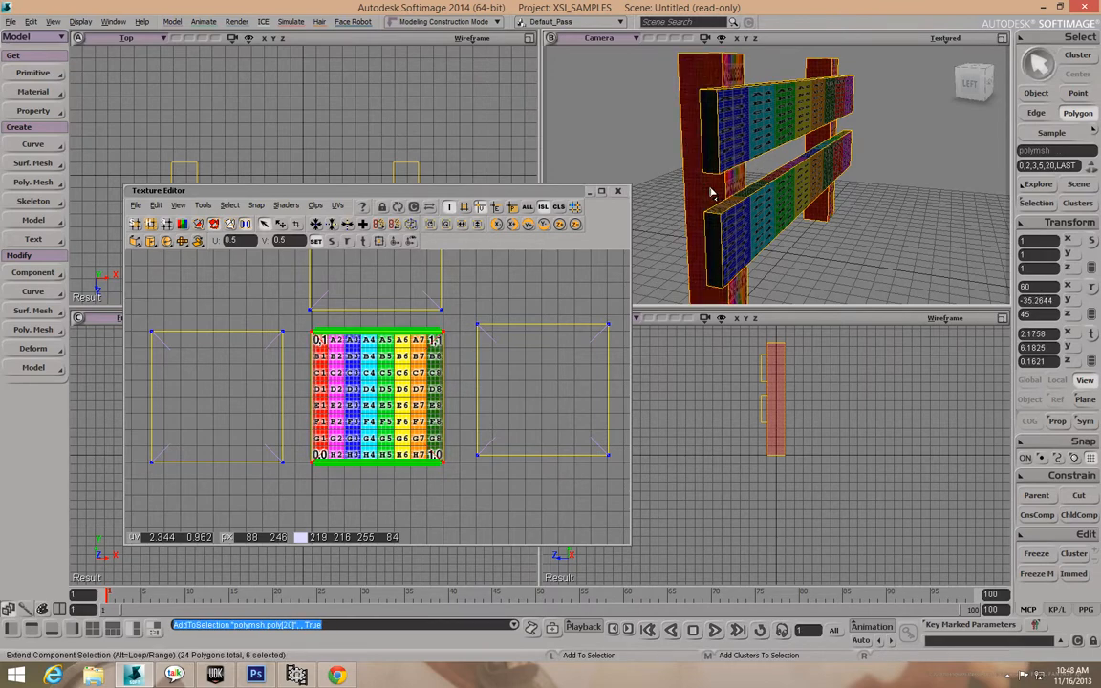
pyautogui.press('o')
pyautogui.moveTo(715, 186); pyautogui.dragTo(853, 200)
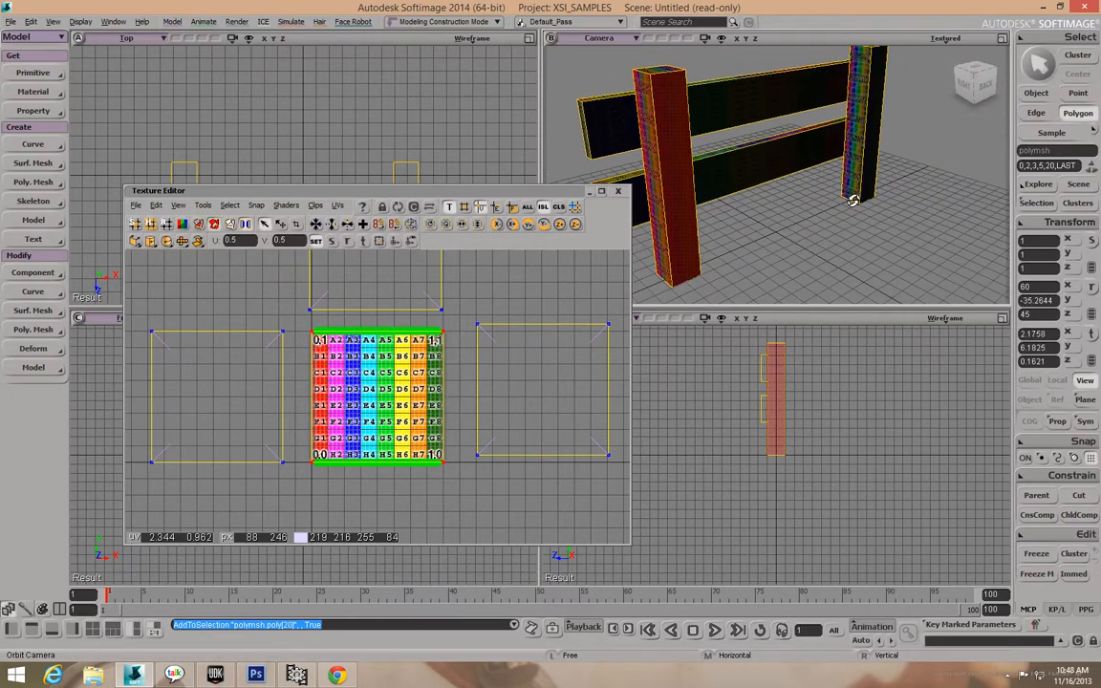
pyautogui.keyDown('shift'); pyautogui.click(868, 141); pyautogui.keyUp('shift')
pyautogui.keyDown('shift'); pyautogui.click(866, 142); pyautogui.keyUp('shift')
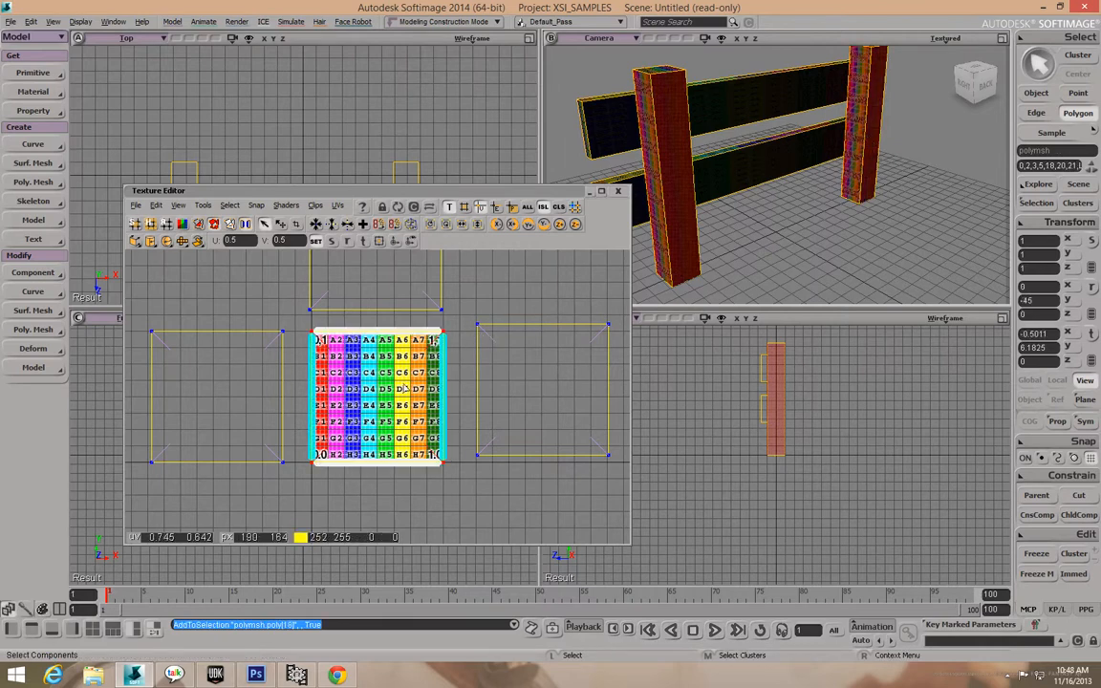
# Drag the post UV island up and right above the right-hand rail island.
pyautogui.press('v')
pyautogui.moveTo(392, 394); pyautogui.dragTo(558, 239)
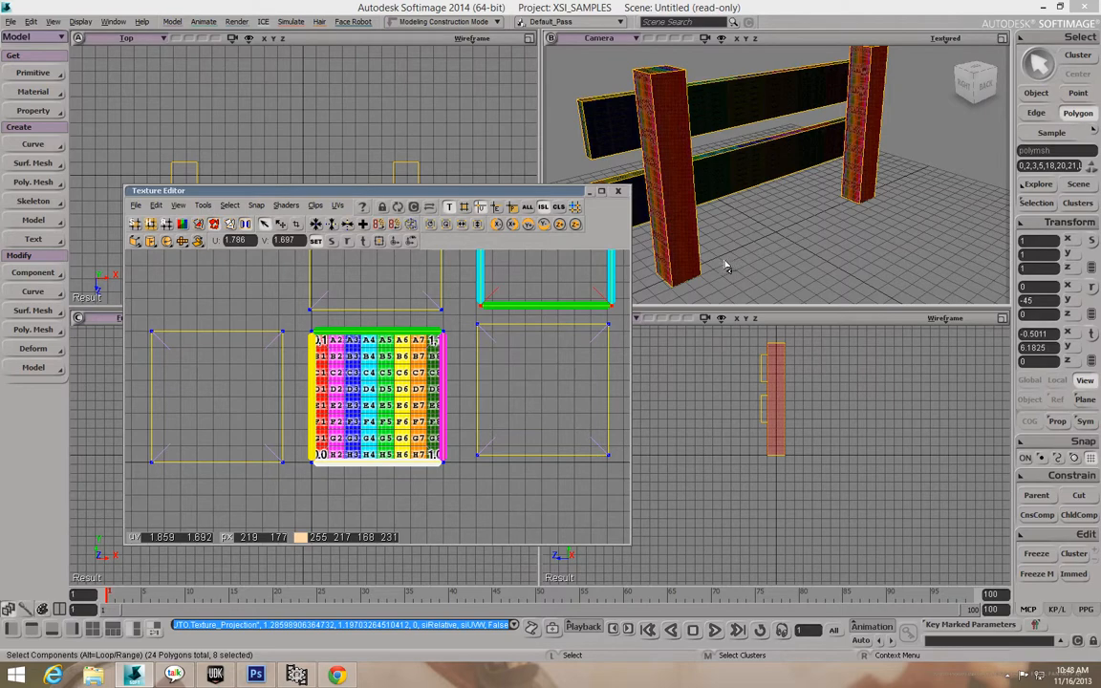
pyautogui.press('o')
pyautogui.moveTo(721, 253); pyautogui.dragTo(751, 258)
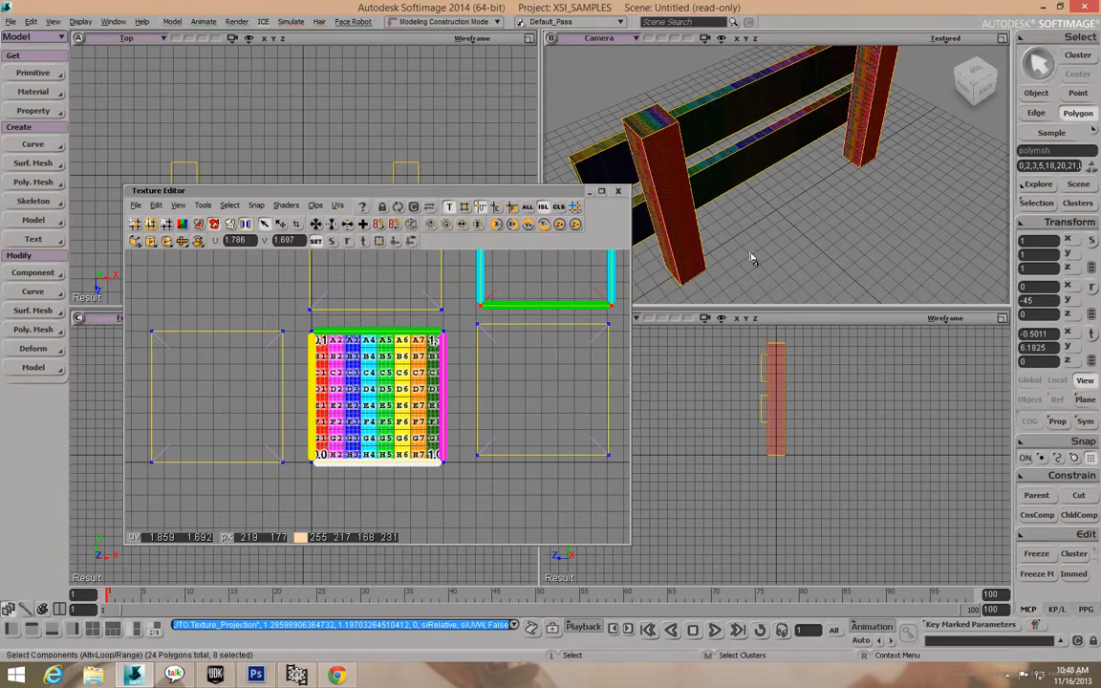
# Select the top and bottom end faces of both fence posts.
pyautogui.press('u')
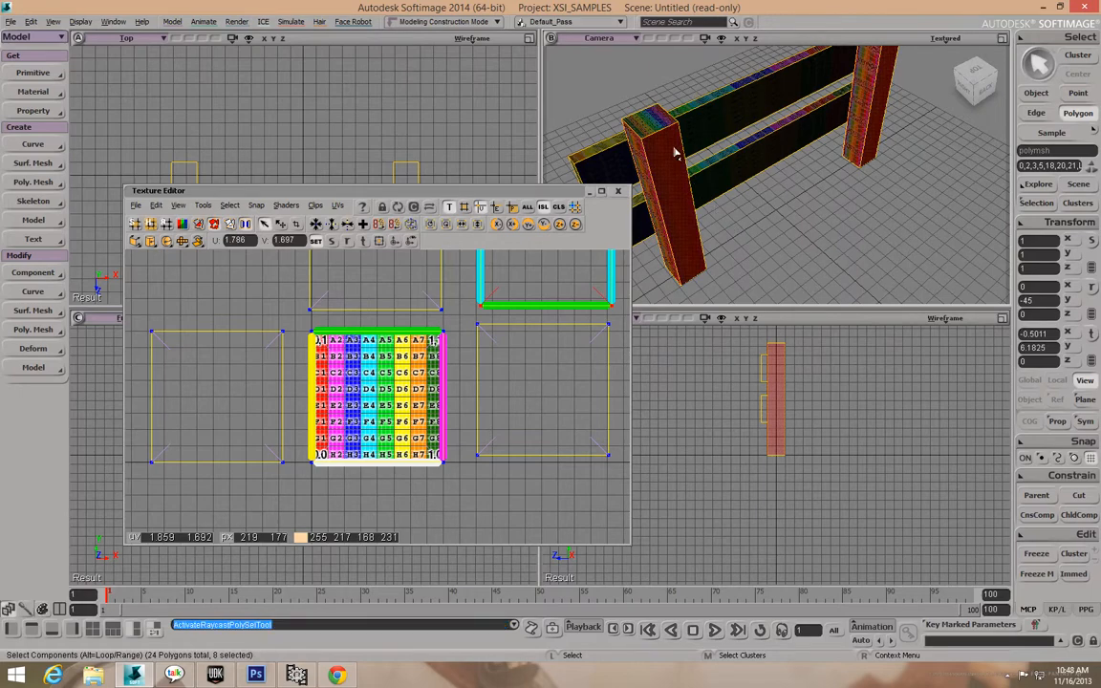
pyautogui.click(658, 121)
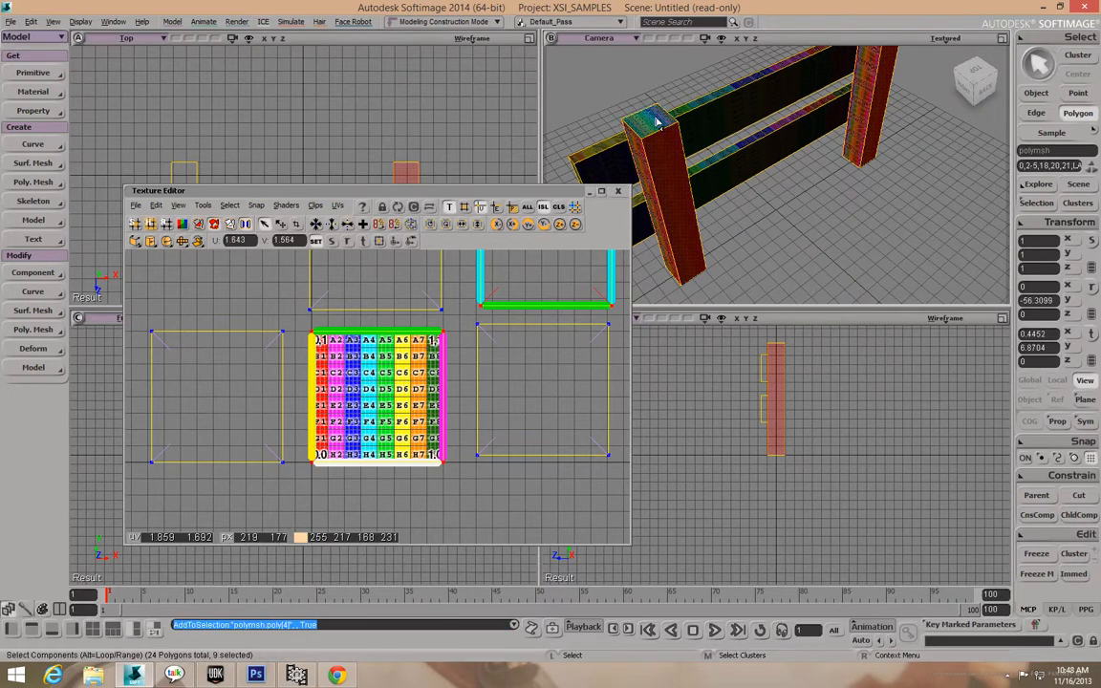
pyautogui.moveTo(748, 199); pyautogui.dragTo(680, 220)
pyautogui.keyDown('shift'); pyautogui.click(676, 219); pyautogui.keyUp('shift')
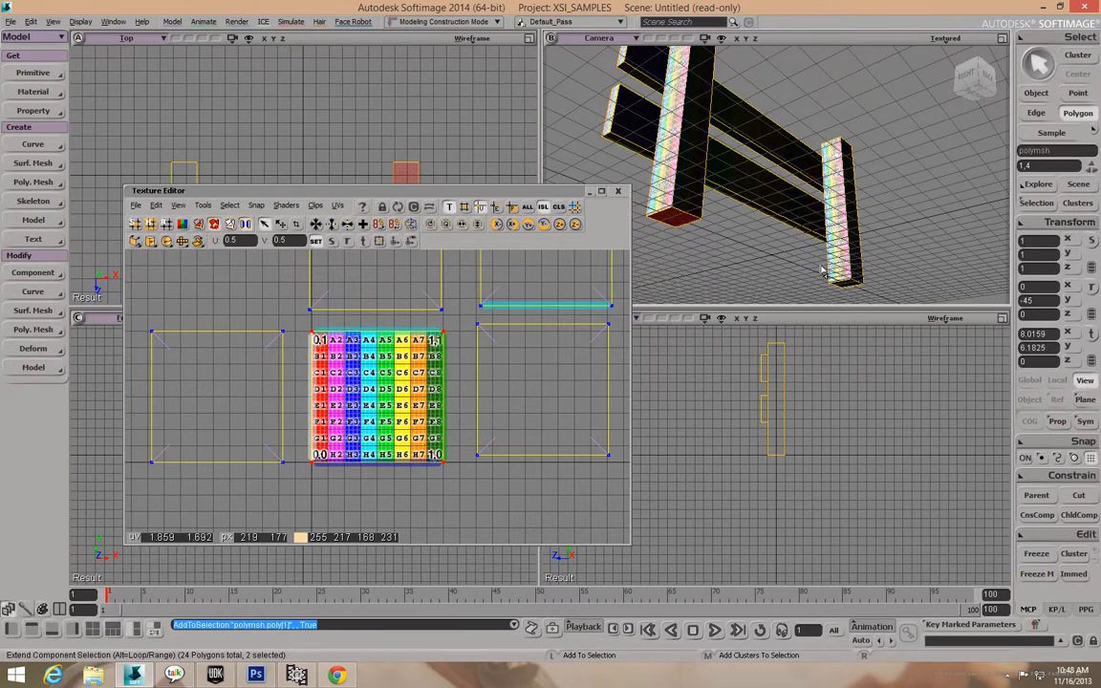
pyautogui.keyDown('shift'); pyautogui.click(845, 284); pyautogui.keyUp('shift')
pyautogui.moveTo(890, 263); pyautogui.dragTo(903, 187)
pyautogui.keyDown('shift'); pyautogui.click(879, 91); pyautogui.keyUp('shift')
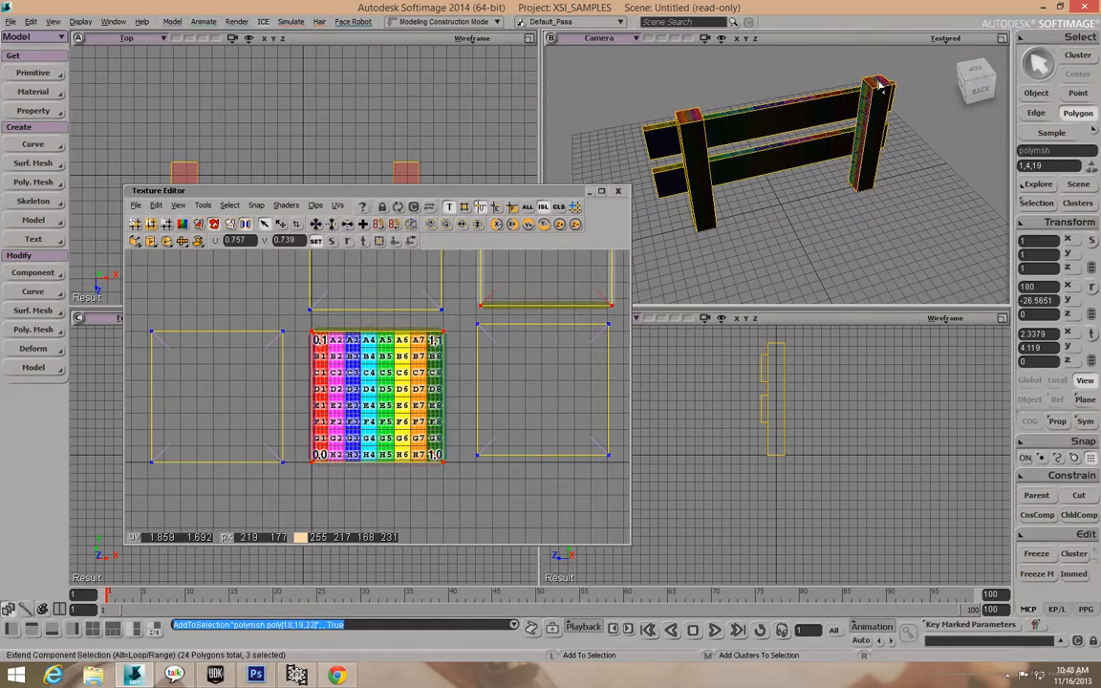
# Try moving the post-end UVs up-left off the texture, then undo the move.
pyautogui.click(363, 242)
pyautogui.moveTo(391, 397); pyautogui.dragTo(235, 278)
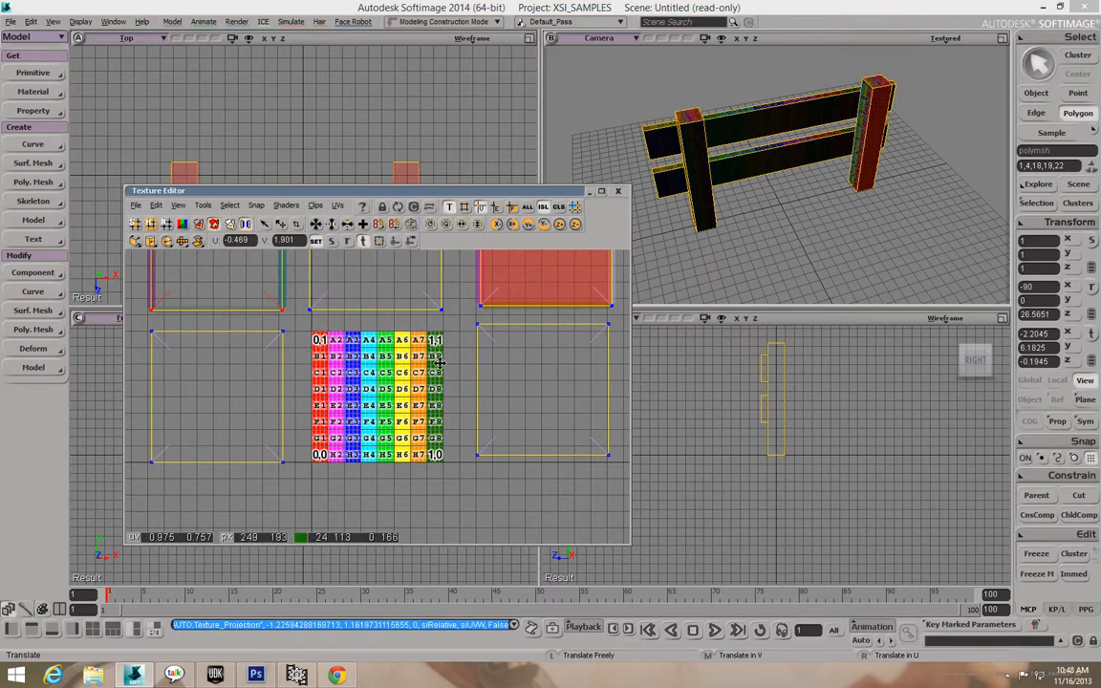
pyautogui.scroll(-4, 440, 364)
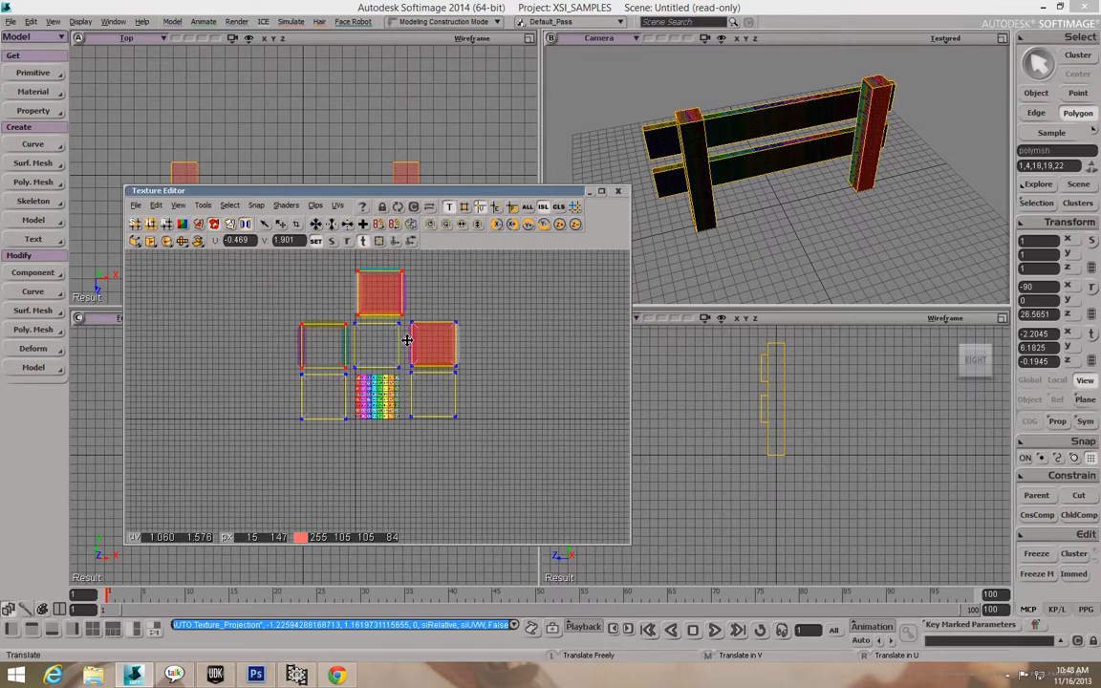
pyautogui.scroll(-2, 409, 345)
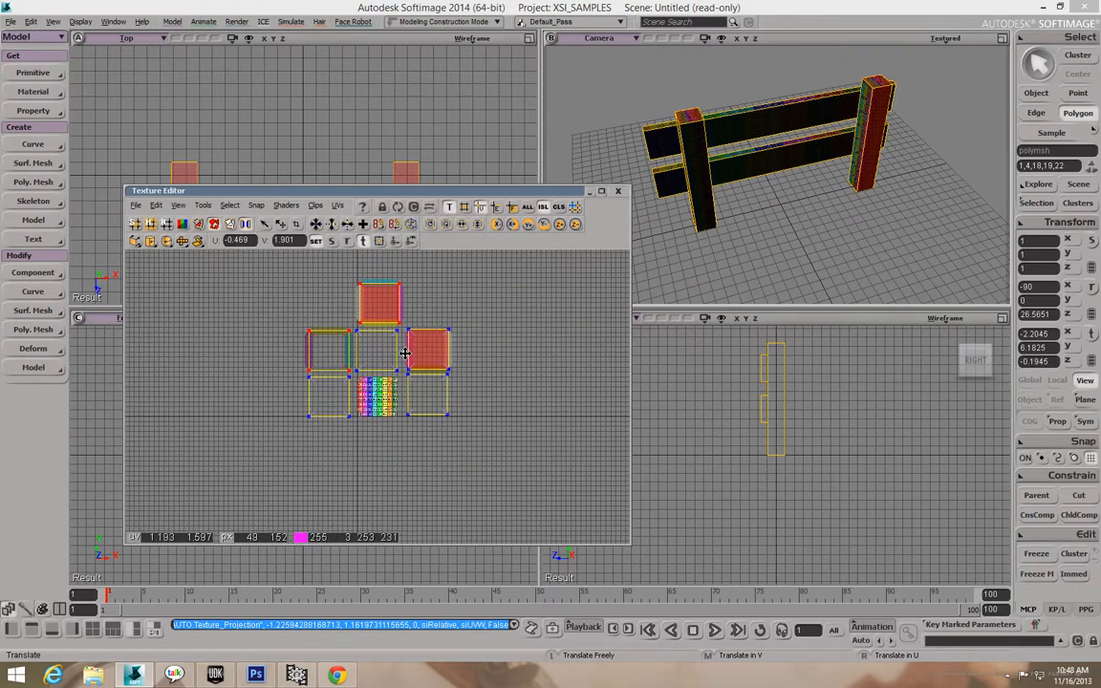
pyautogui.hotkey('ctrl', 'z')
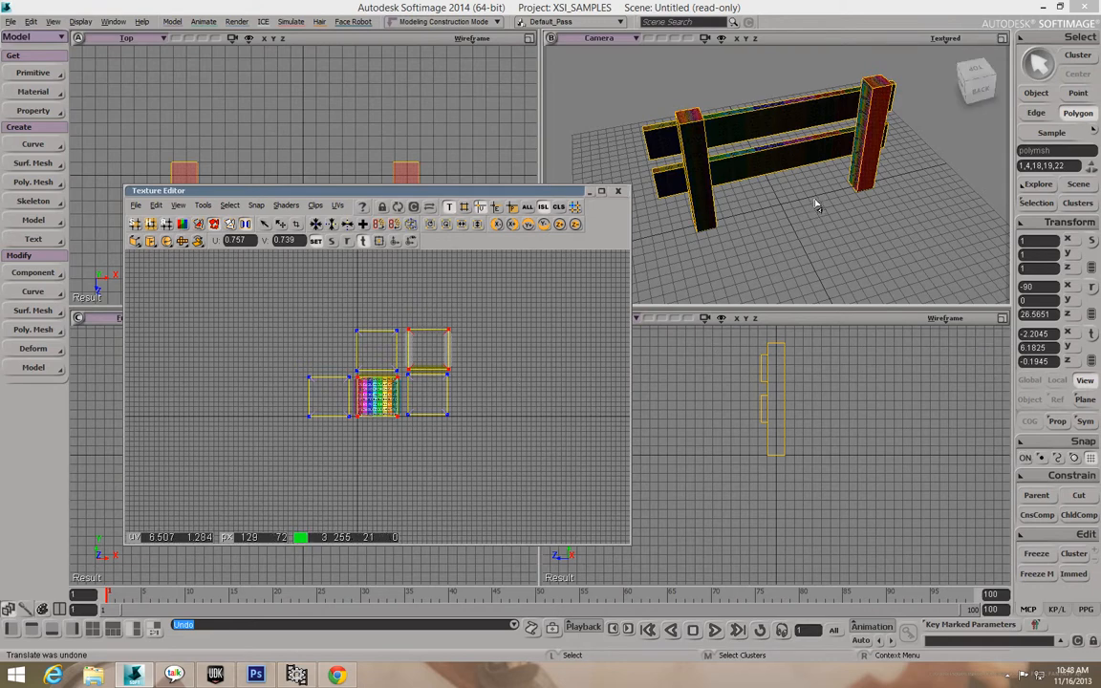
# Reselect both posts' end caps and drag their UVs above the left island, completing a 3×2 grid.
pyautogui.click(872, 148)
pyautogui.click(877, 88)
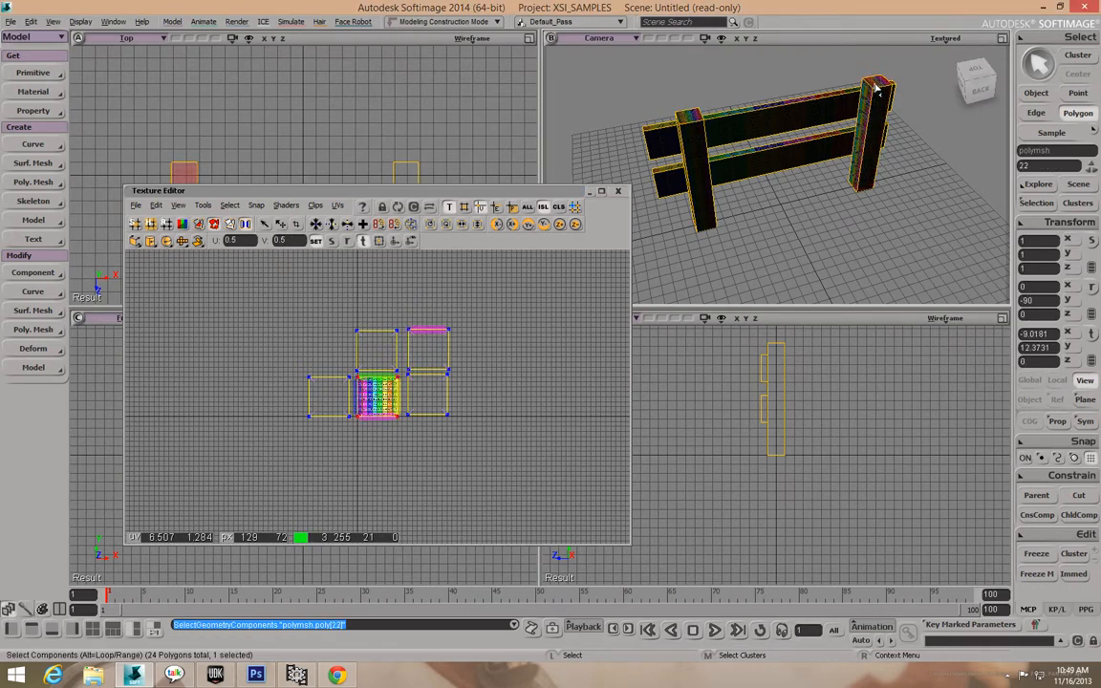
pyautogui.keyDown('shift'); pyautogui.click(687, 120); pyautogui.keyUp('shift')
pyautogui.press('o')
pyautogui.moveTo(841, 276); pyautogui.dragTo(837, 127)
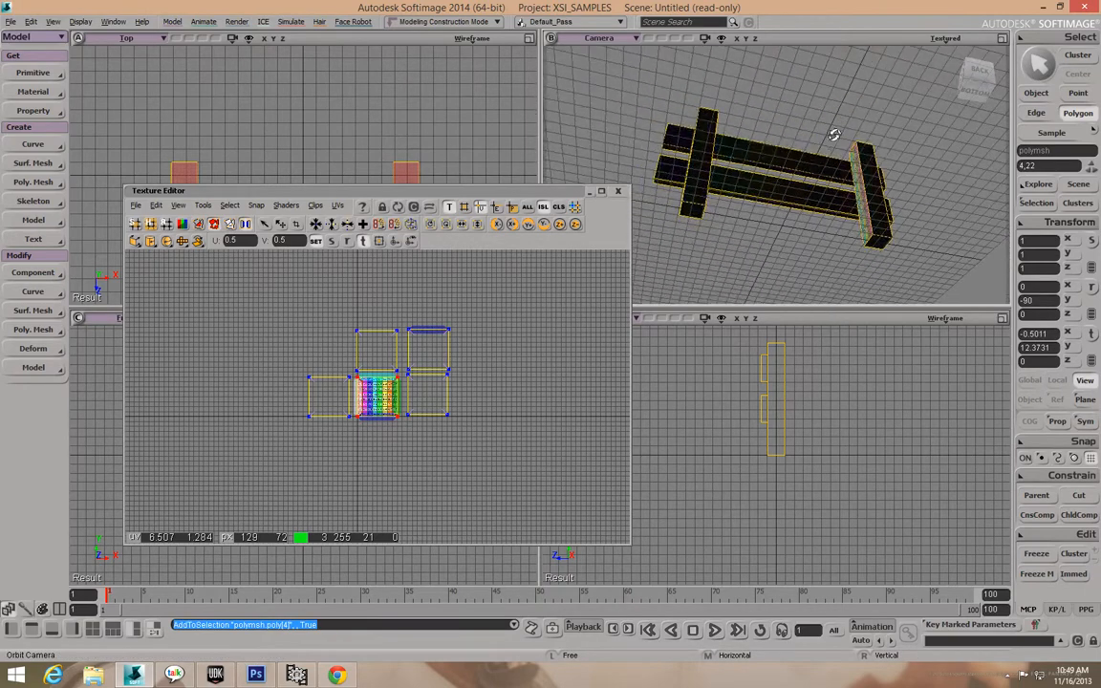
pyautogui.keyDown('shift'); pyautogui.click(688, 207); pyautogui.keyUp('shift')
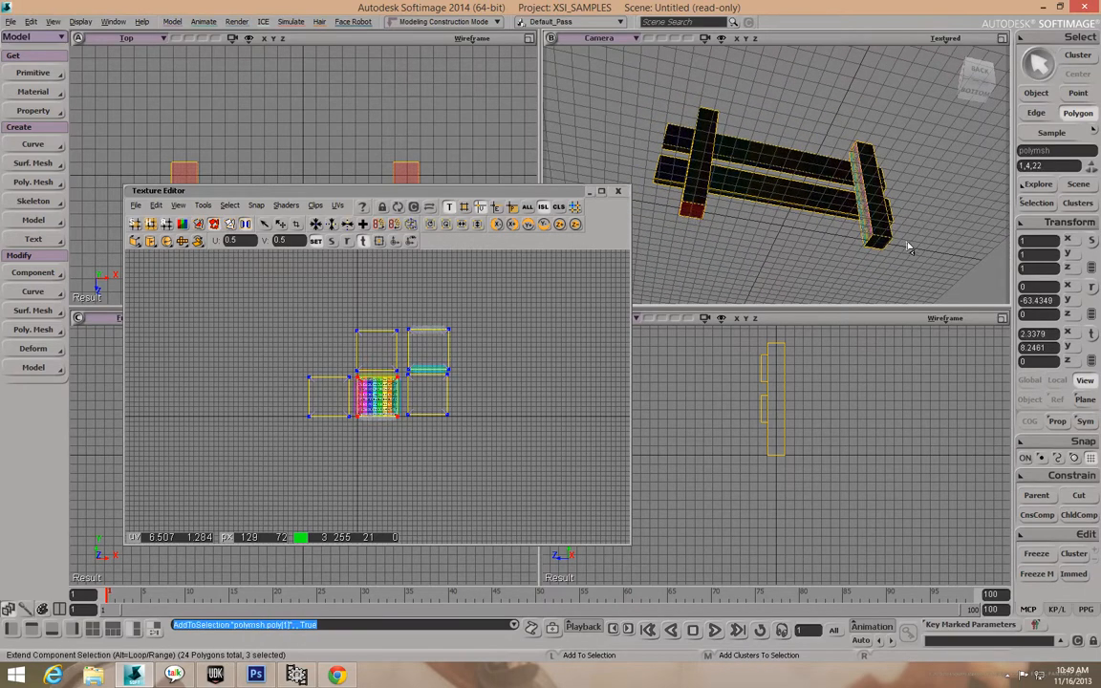
pyautogui.keyDown('shift'); pyautogui.click(880, 247); pyautogui.keyUp('shift')
pyautogui.press('o')
pyautogui.moveTo(796, 211); pyautogui.dragTo(989, 315)
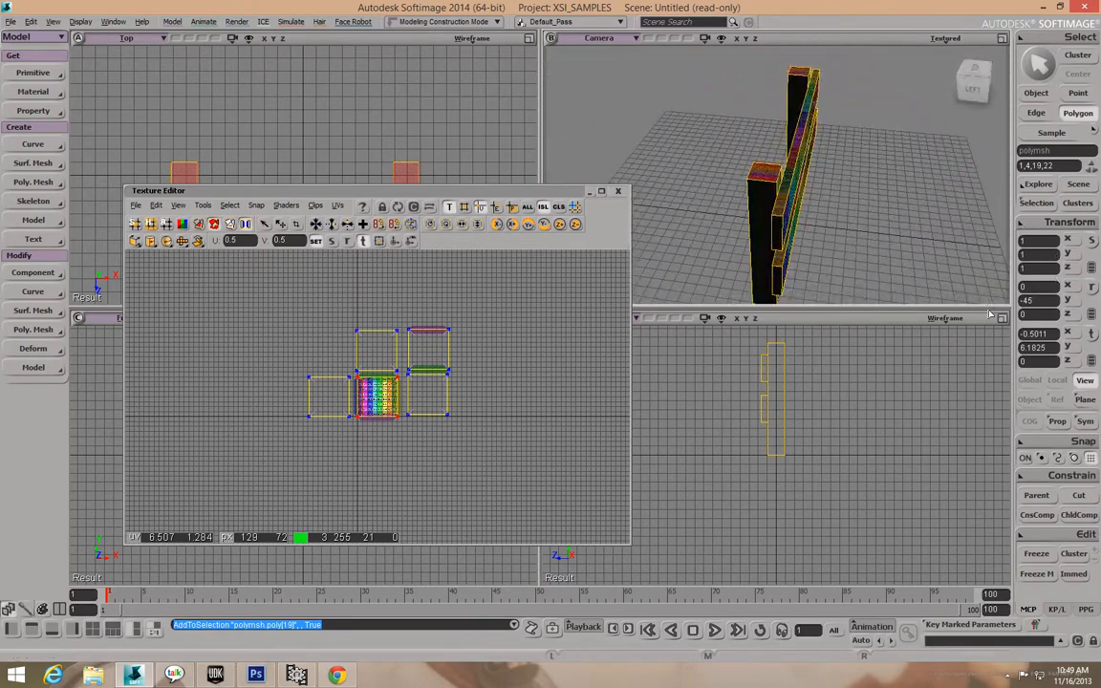
pyautogui.press('v')
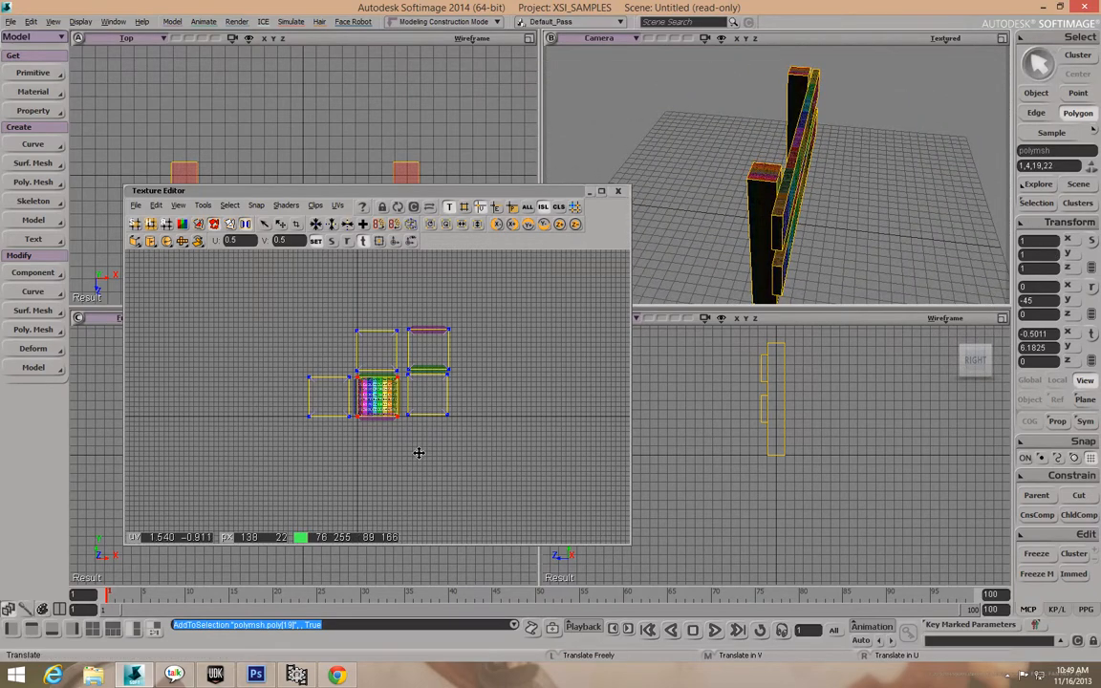
pyautogui.moveTo(372, 402); pyautogui.dragTo(323, 354)
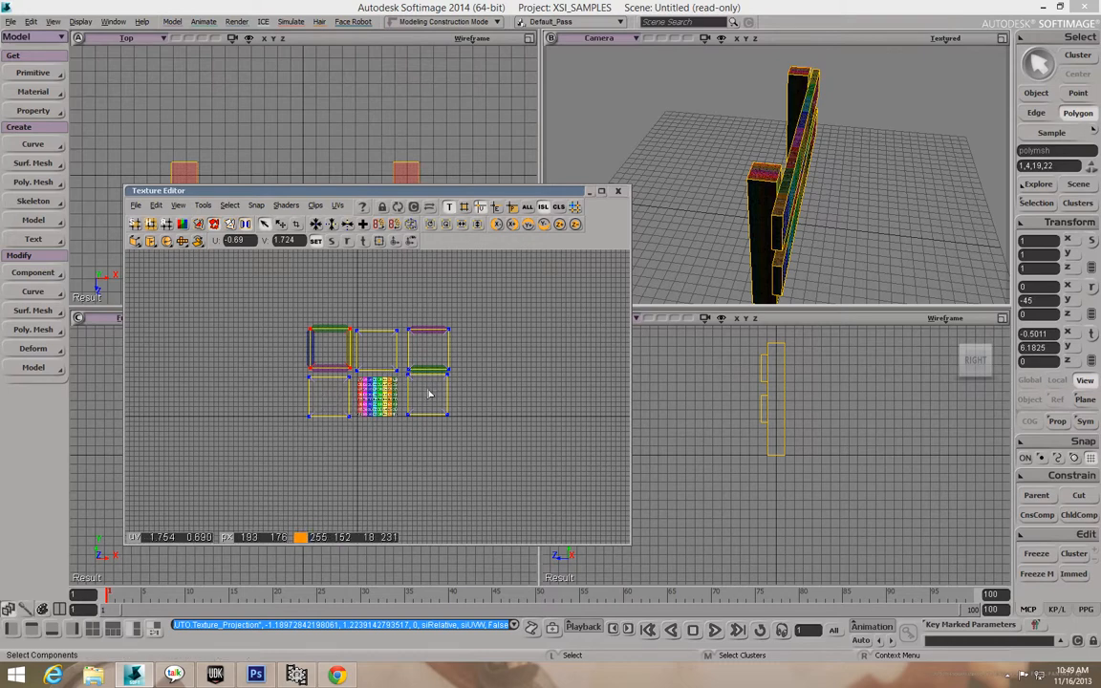
# Select the bottom-left UV island and scale it down around its centre.
pyautogui.click(318, 417)
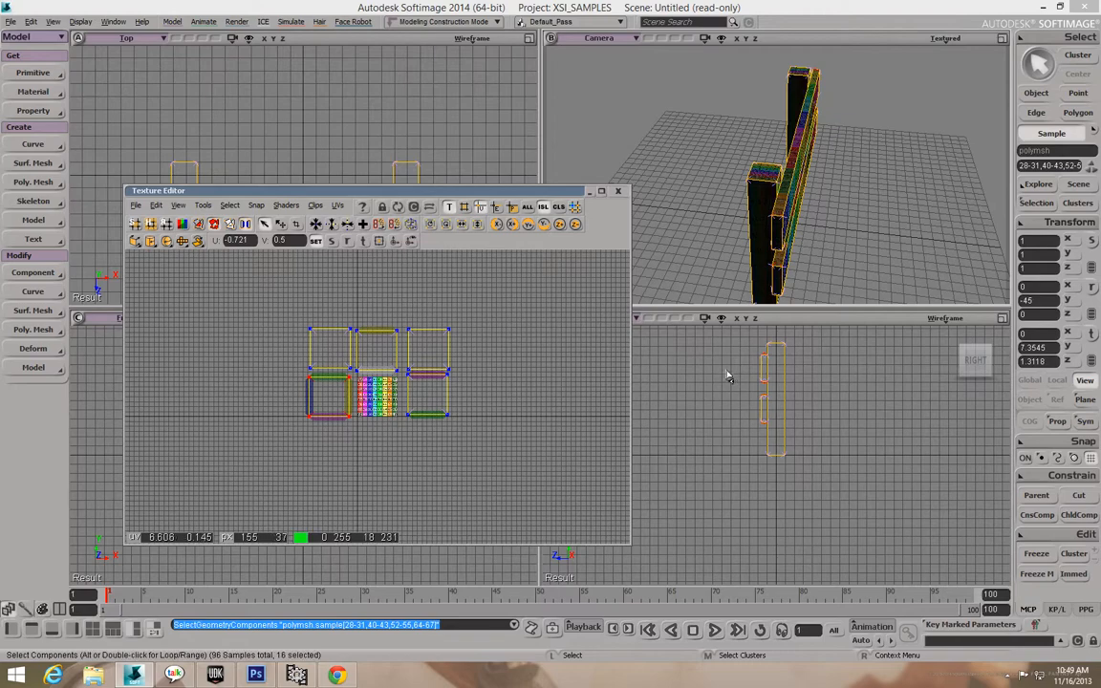
pyautogui.press('o')
pyautogui.moveTo(756, 198); pyautogui.dragTo(720, 217)
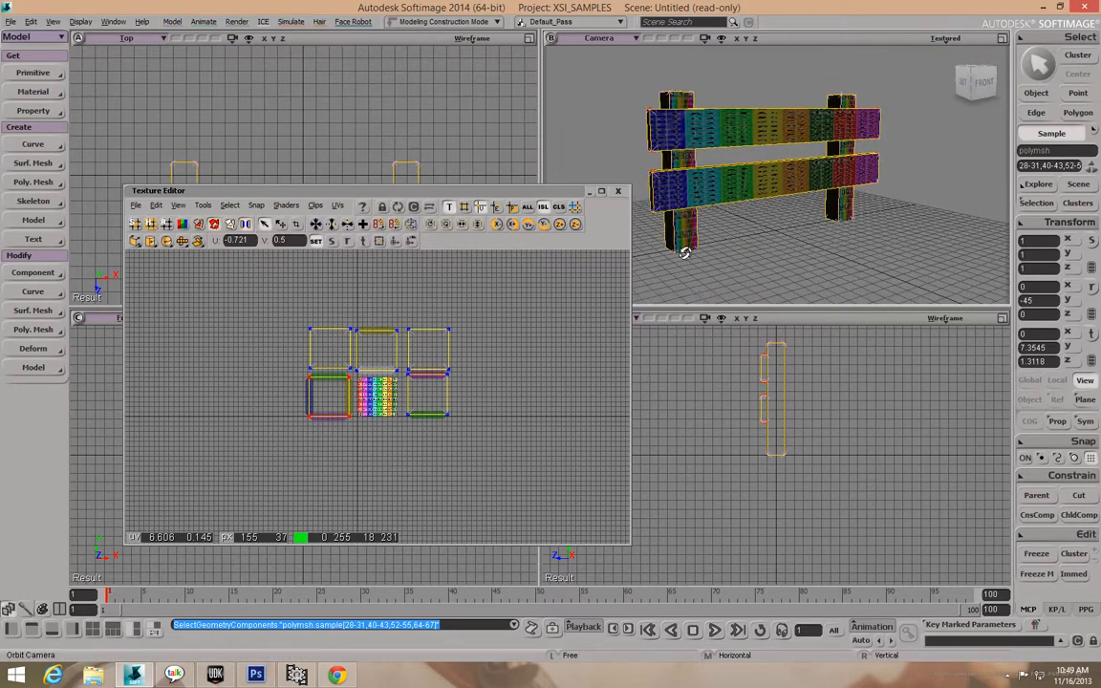
pyautogui.scroll(5, 339, 396)
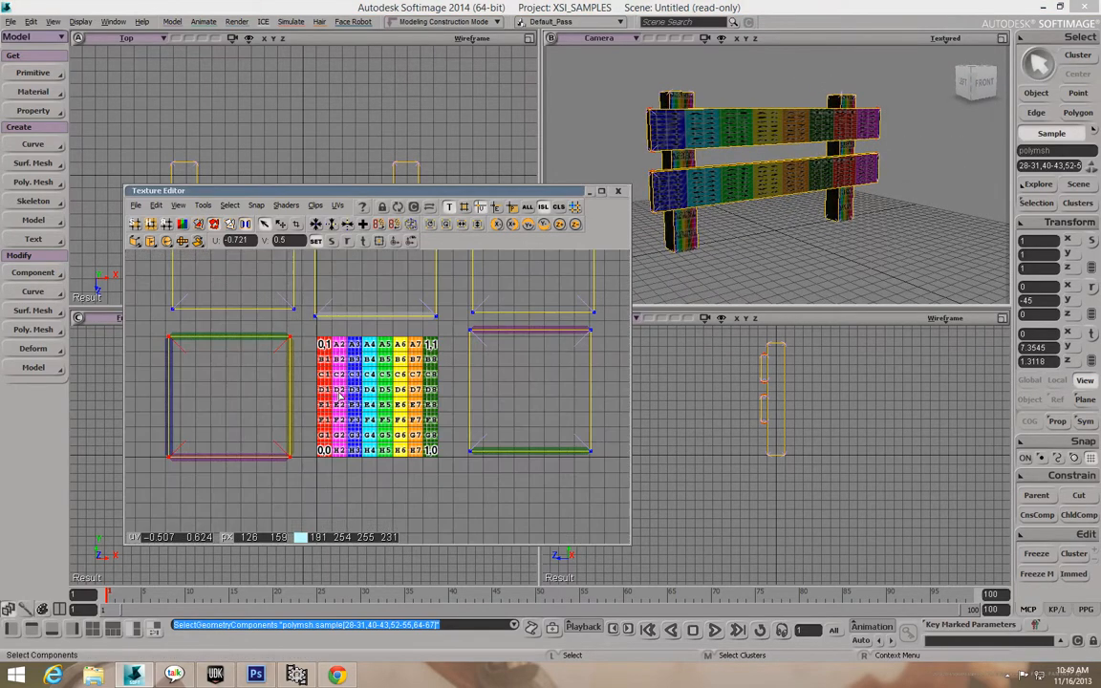
pyautogui.press('r')
pyautogui.moveTo(251, 393); pyautogui.dragTo(237, 401)
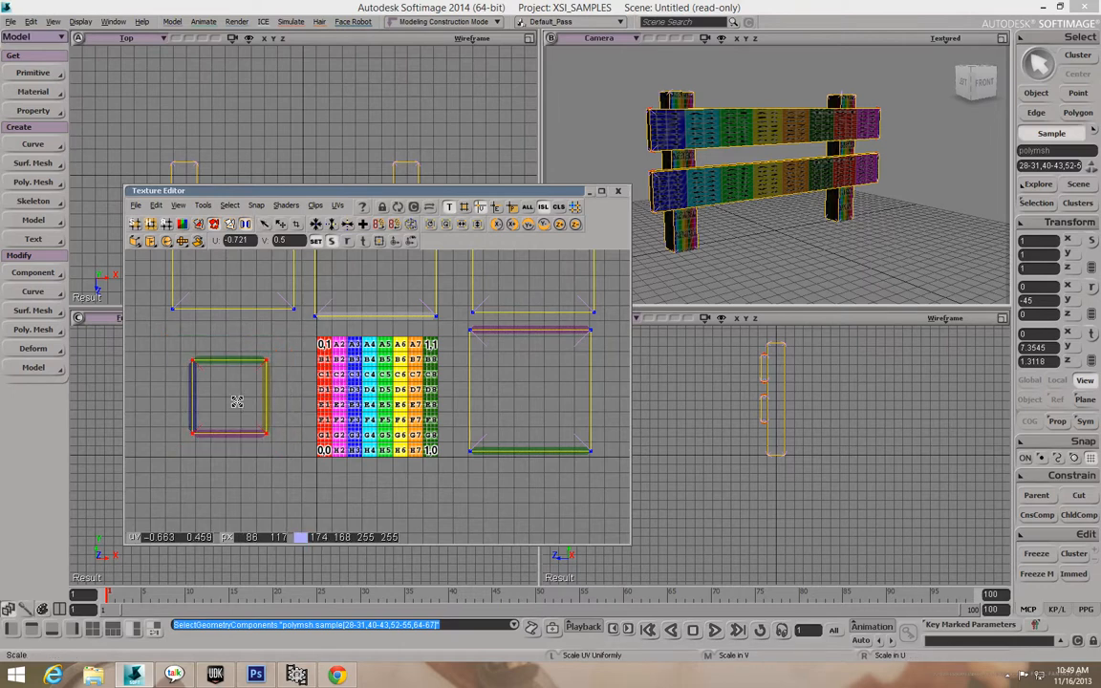
pyautogui.press('v')
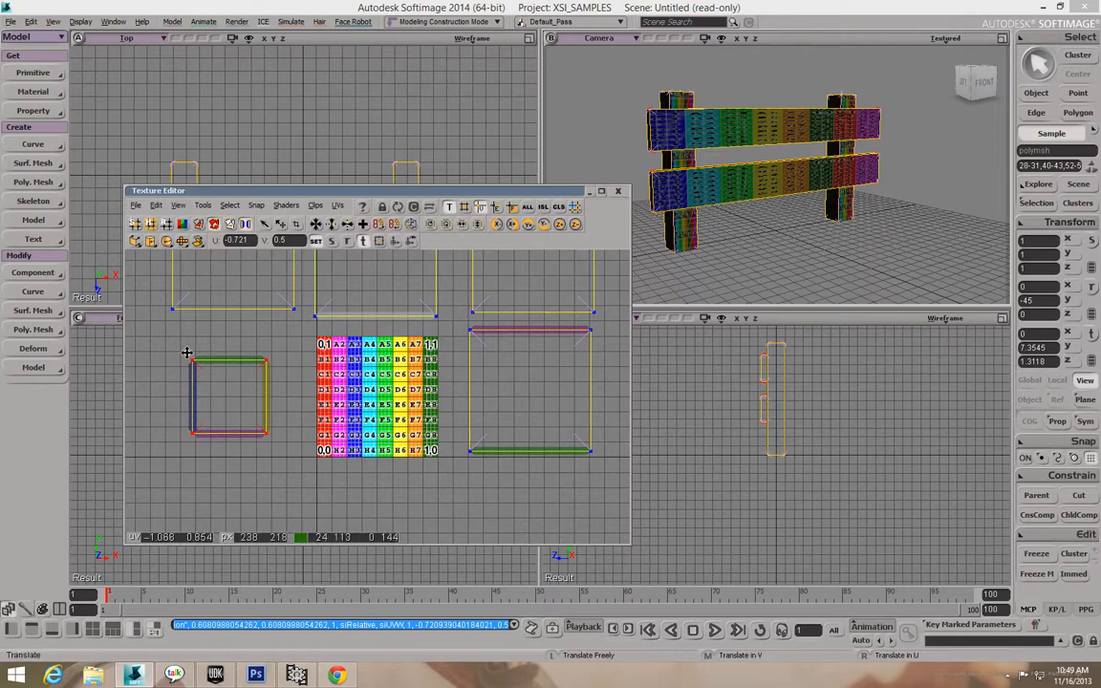
# Lower the island's top edge to squash it into a thin strip near V 0.349.
pyautogui.press('space')
pyautogui.moveTo(187, 354); pyautogui.dragTo(295, 391)
pyautogui.press('v')
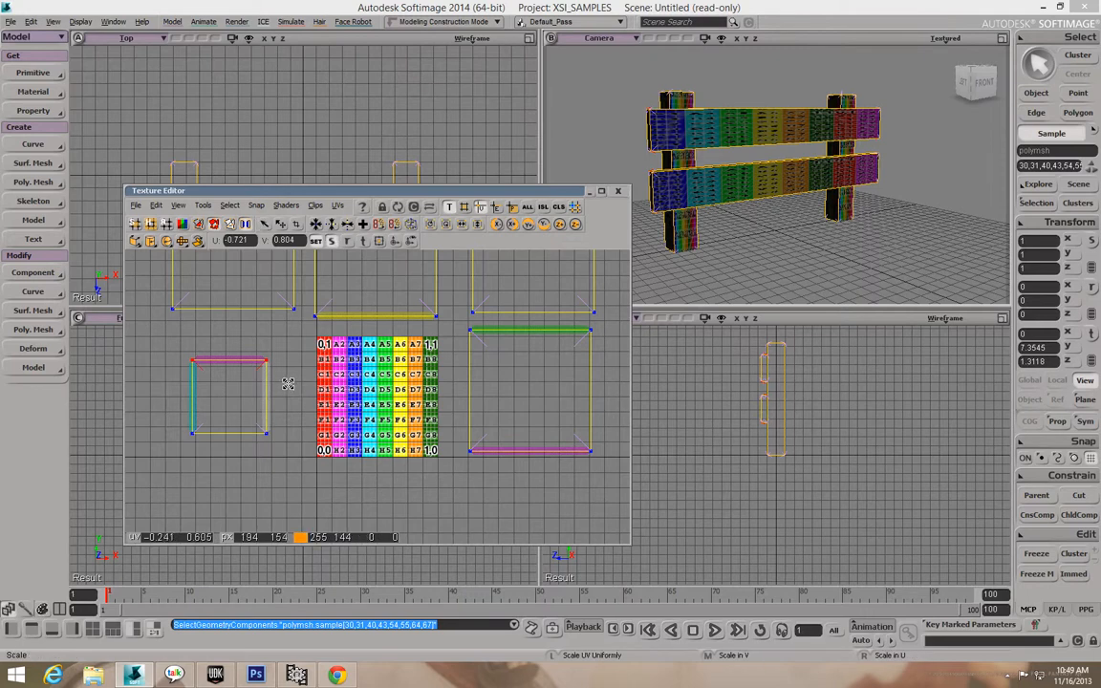
pyautogui.moveTo(251, 376); pyautogui.dragTo(251, 413)
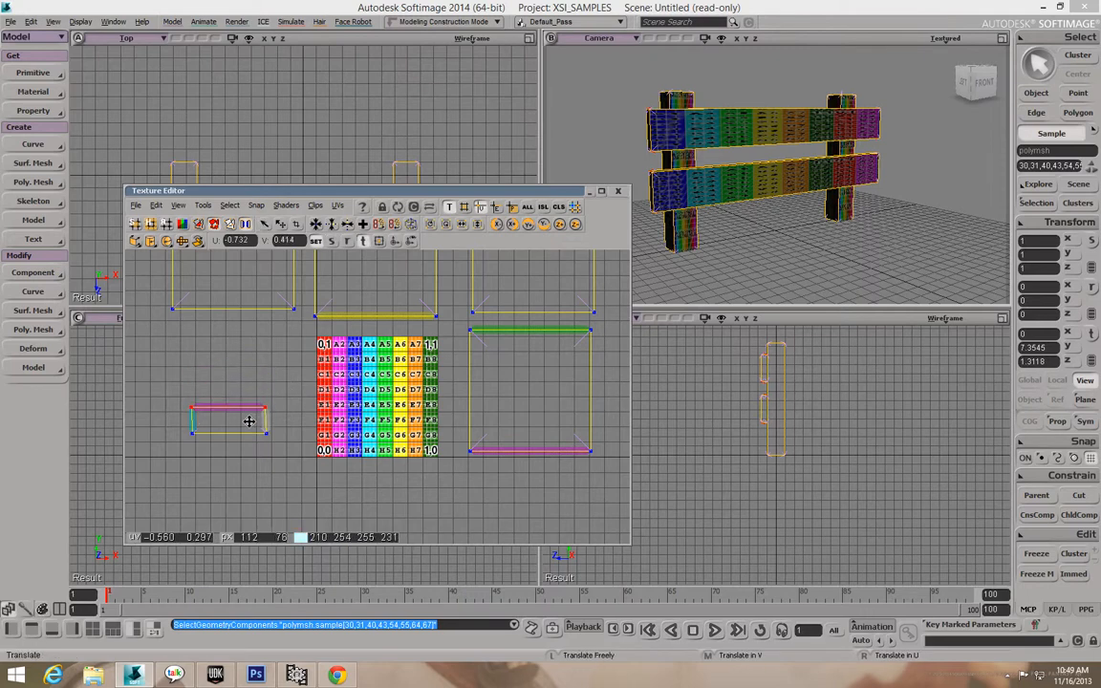
pyautogui.hotkey('ctrl', 'z')
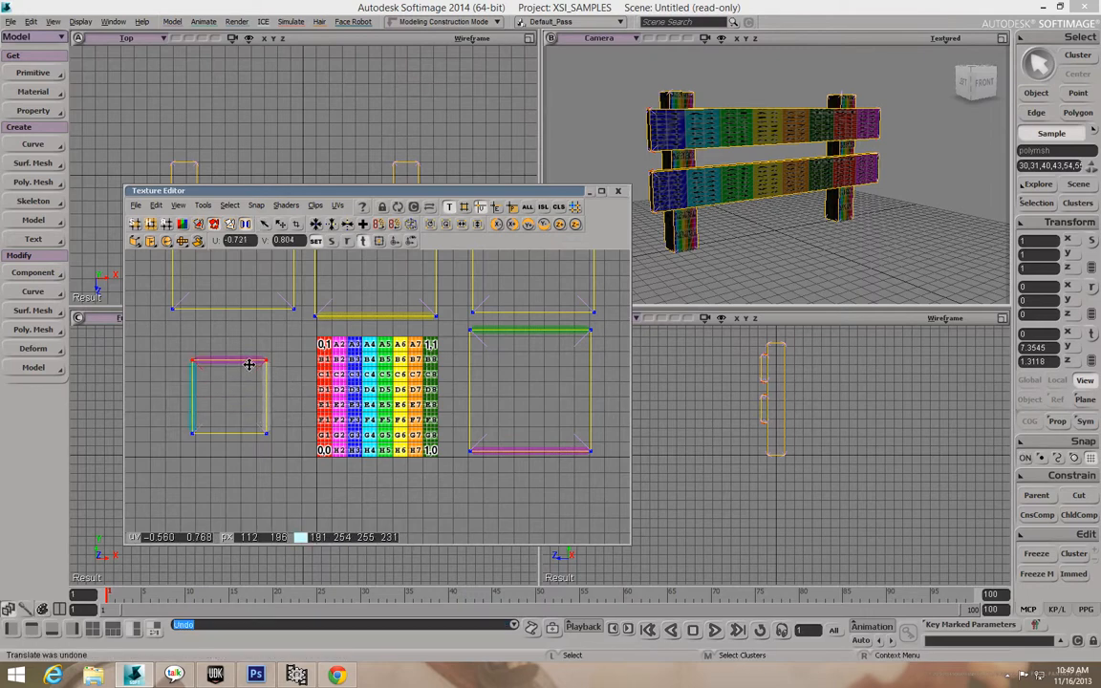
pyautogui.moveTo(246, 359); pyautogui.dragTo(242, 382)
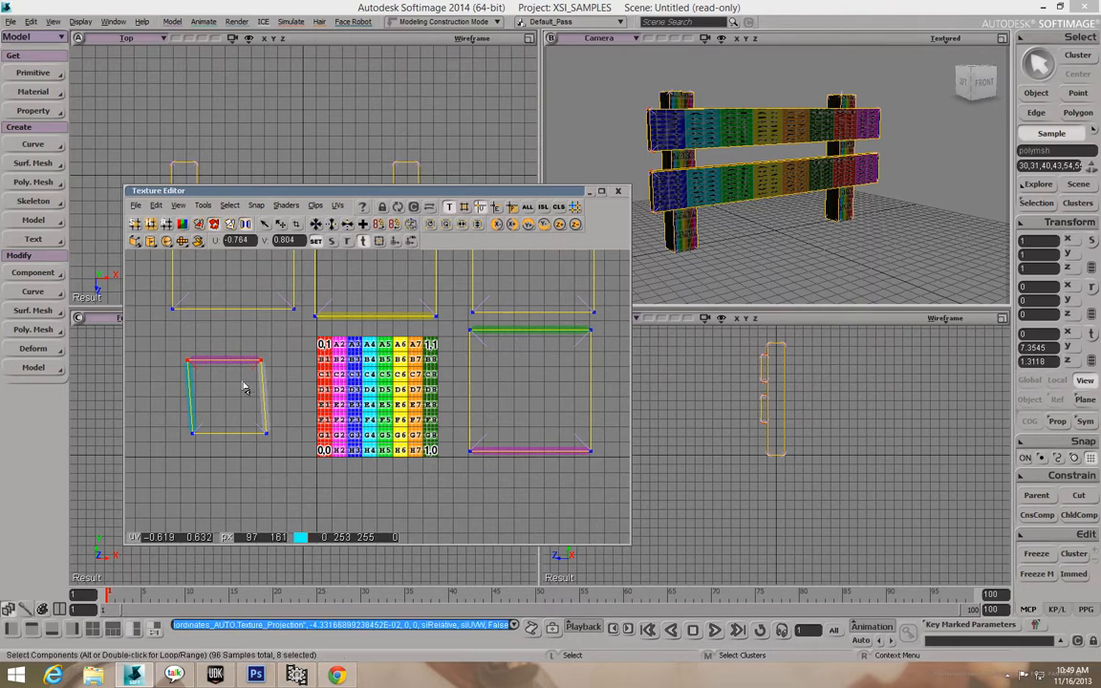
pyautogui.hotkey('ctrl', 'z')
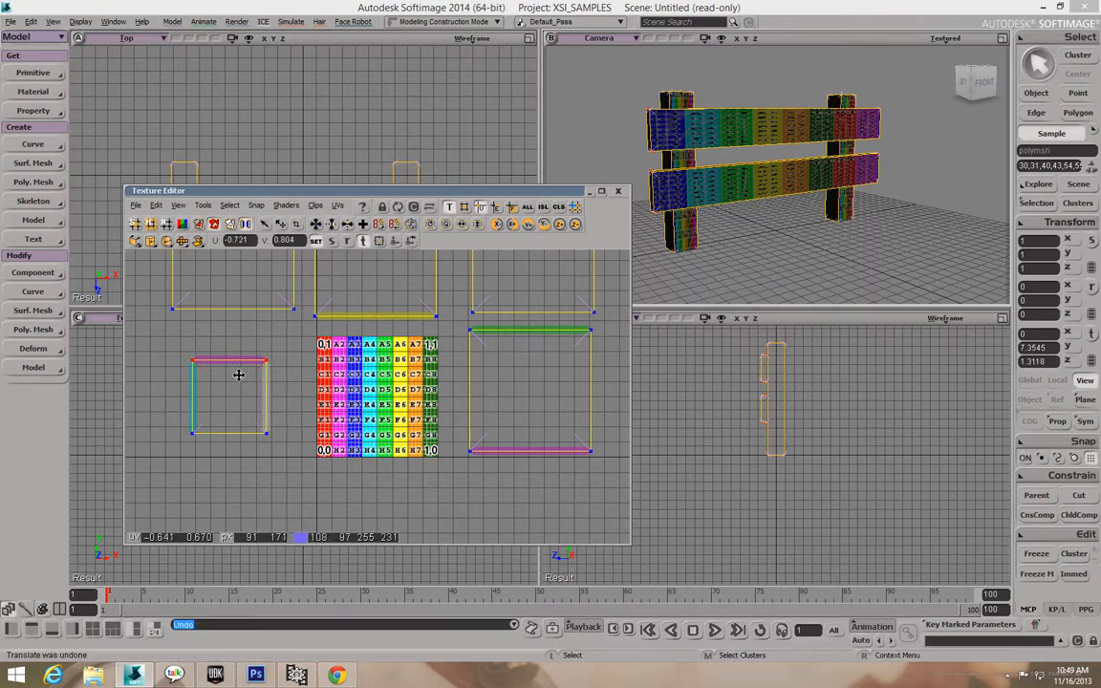
pyautogui.moveTo(238, 374); pyautogui.dragTo(244, 418)
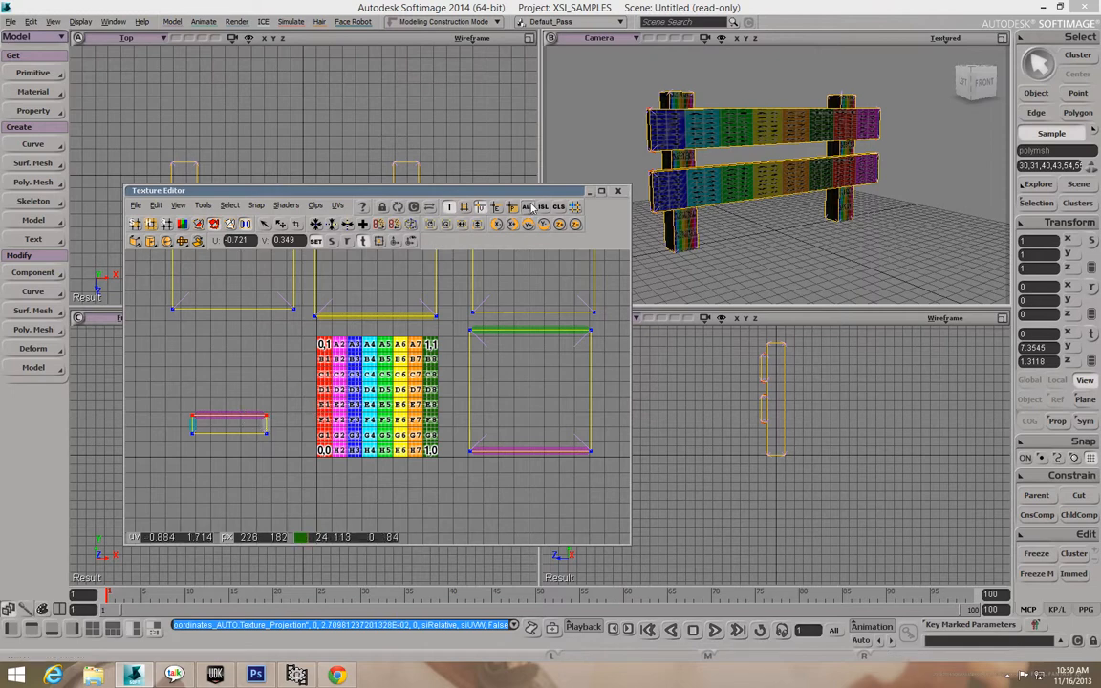
# Move the flattened strip onto the checker tile, up to the D and E rows.
pyautogui.moveTo(177, 382); pyautogui.dragTo(366, 432)
pyautogui.press('v')
pyautogui.press('o')
pyautogui.moveTo(737, 217); pyautogui.dragTo(755, 258)
pyautogui.moveTo(374, 436); pyautogui.dragTo(380, 408)
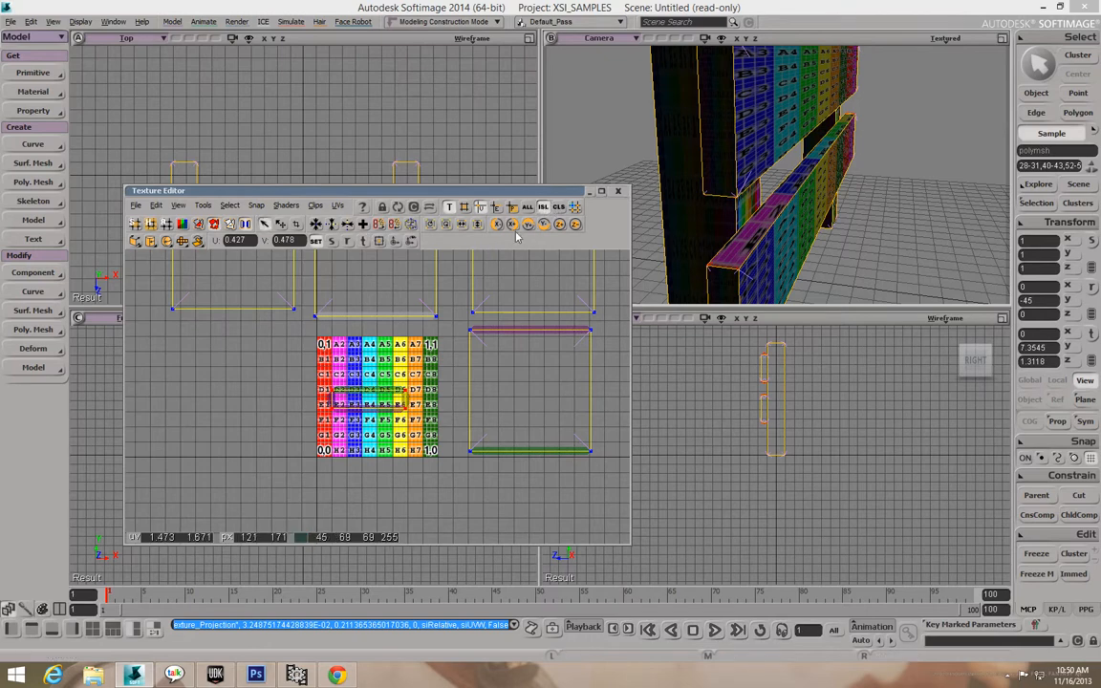
# Stretch the strip's right end to the tile edge and place it on the top row near V 0.92.
pyautogui.moveTo(412, 406); pyautogui.dragTo(424, 422)
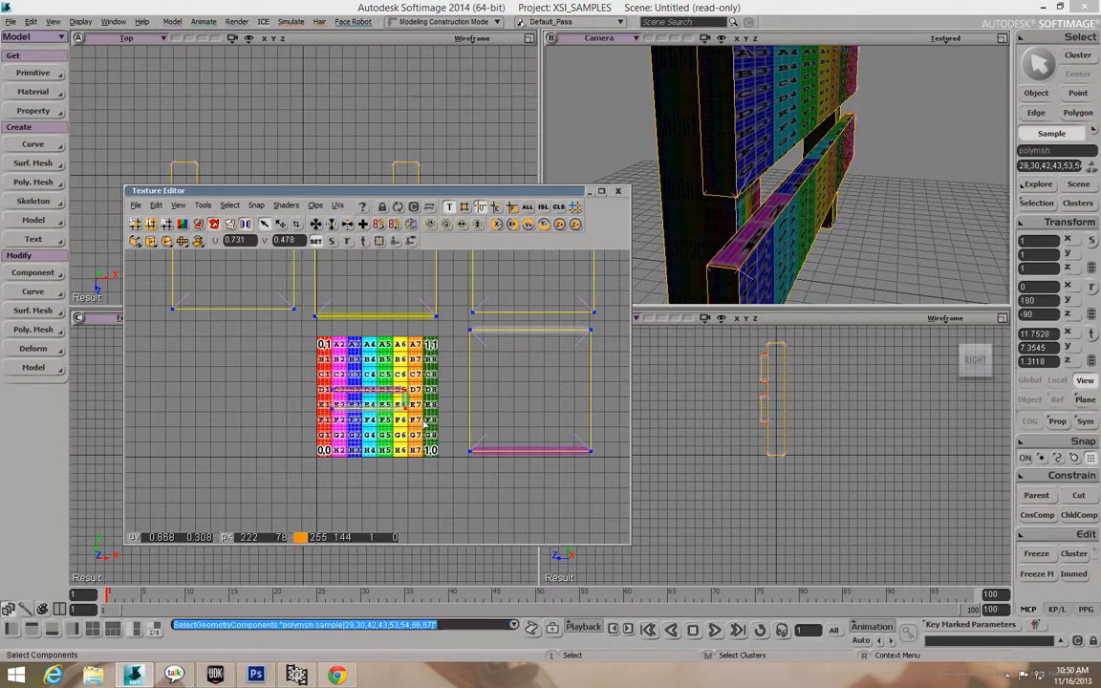
pyautogui.press('v')
pyautogui.moveTo(400, 402); pyautogui.dragTo(446, 403)
pyautogui.press('space')
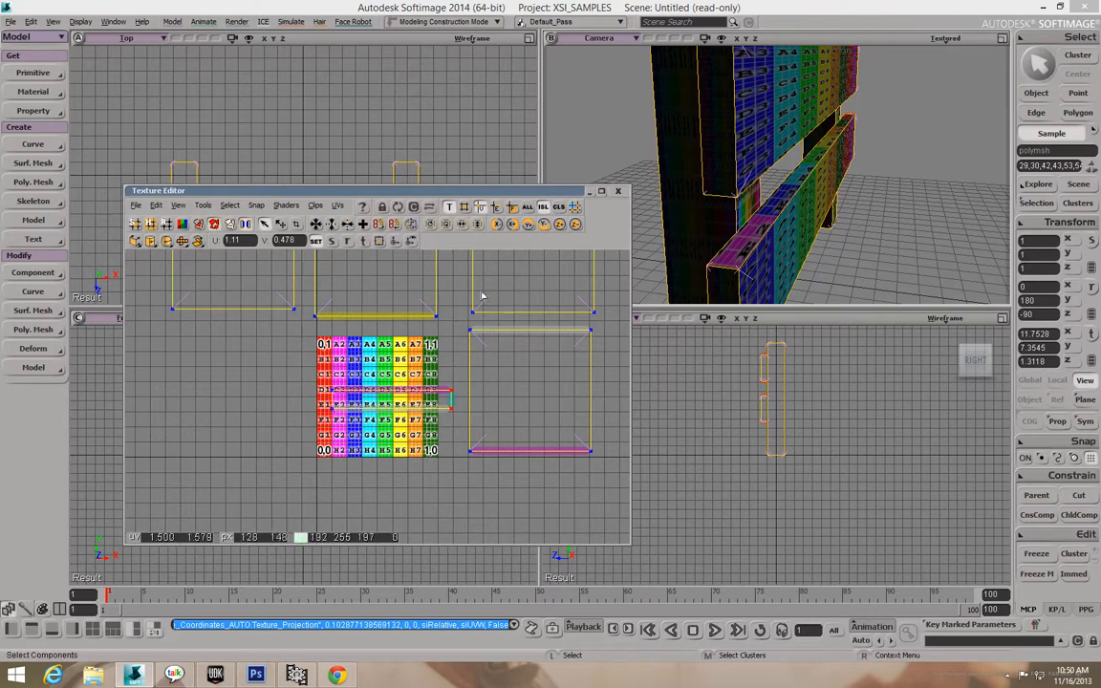
pyautogui.keyDown('shift'); pyautogui.moveTo(304, 379); pyautogui.dragTo(379, 355); pyautogui.keyUp('shift')
pyautogui.press('v')
# Nudge the rail strip's right-edge corner point slightly left, near the 1,1 UV corner.
pyautogui.scroll(5, 379, 354)
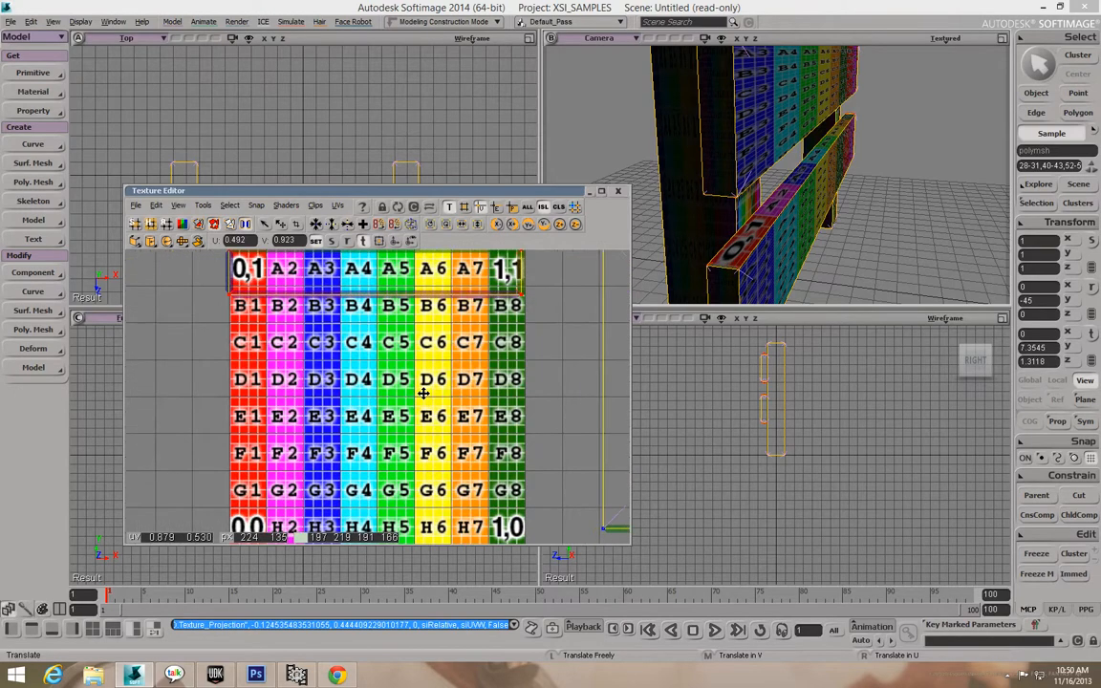
pyautogui.moveTo(457, 360); pyautogui.dragTo(514, 387)
pyautogui.press('z')
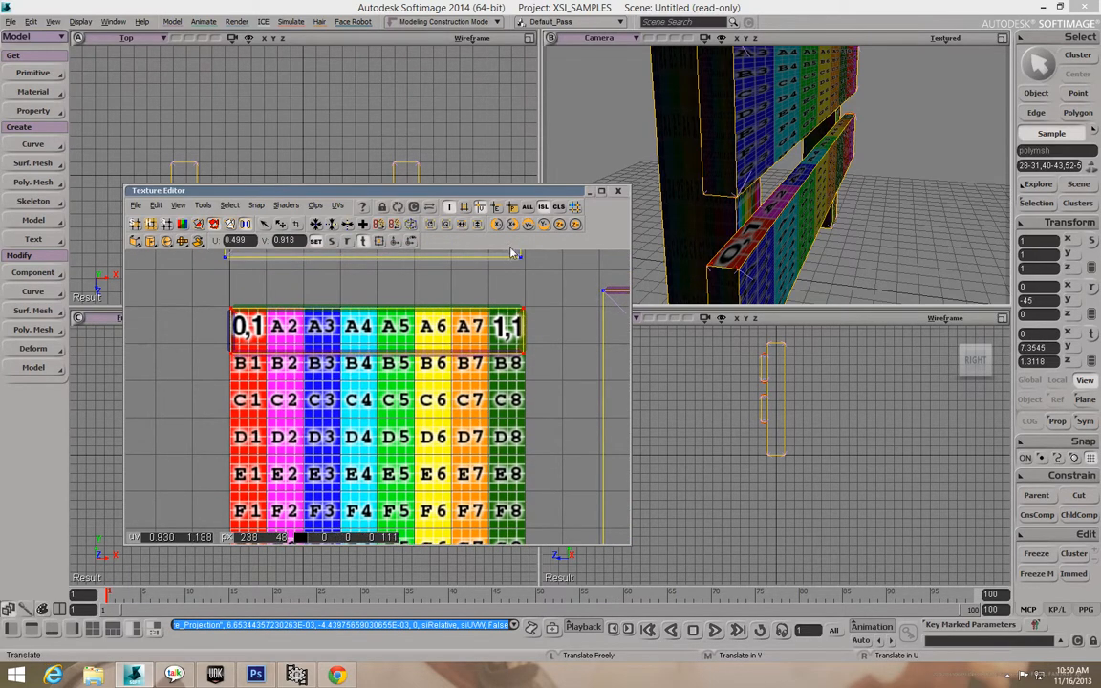
pyautogui.press('space')
pyautogui.moveTo(494, 303); pyautogui.dragTo(535, 369)
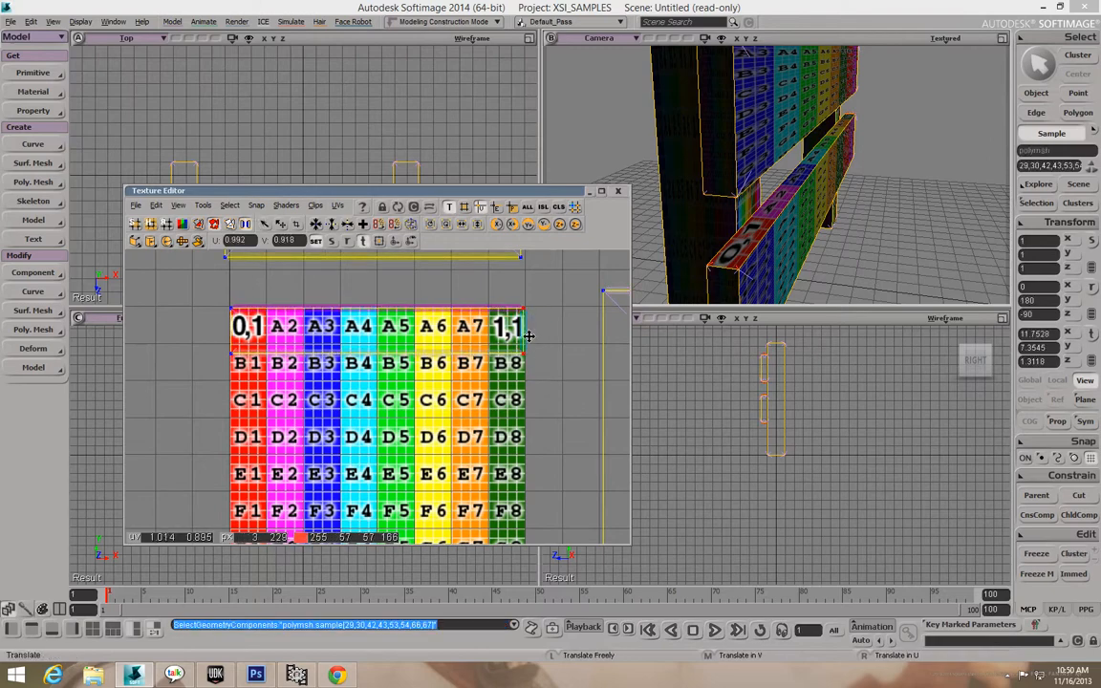
pyautogui.moveTo(524, 330); pyautogui.dragTo(526, 331)
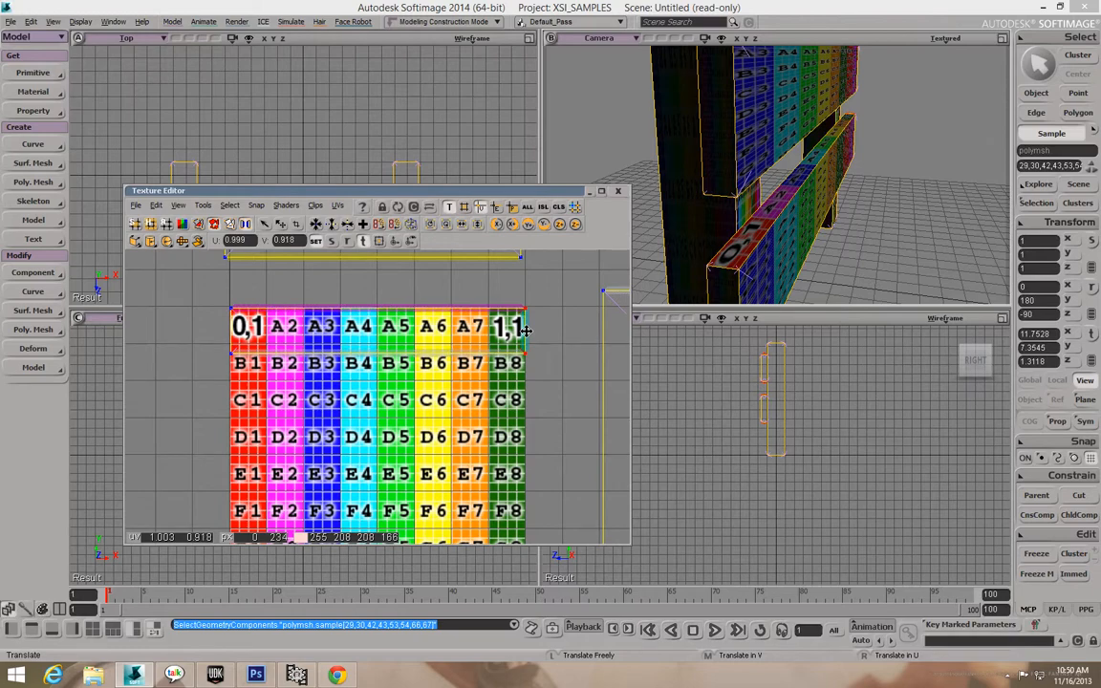
pyautogui.hotkey('ctrl', 'z')
pyautogui.moveTo(529, 330); pyautogui.dragTo(525, 329)
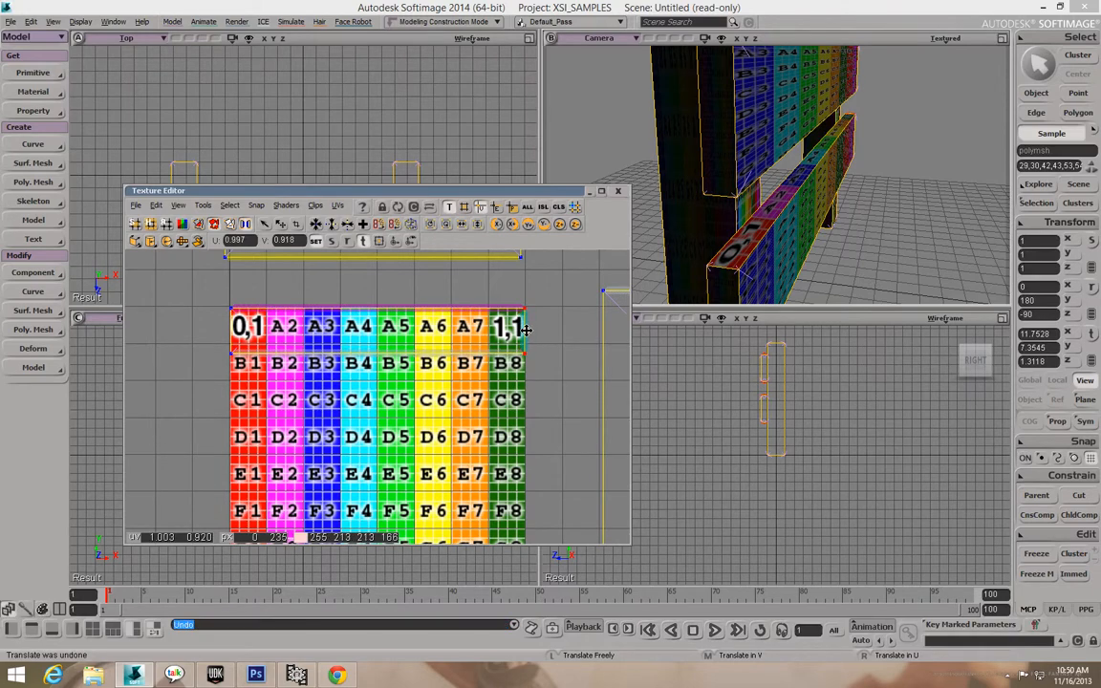
# Select the UV points along the texture's top edge, then clear them and orbit around the fence.
pyautogui.press('c')
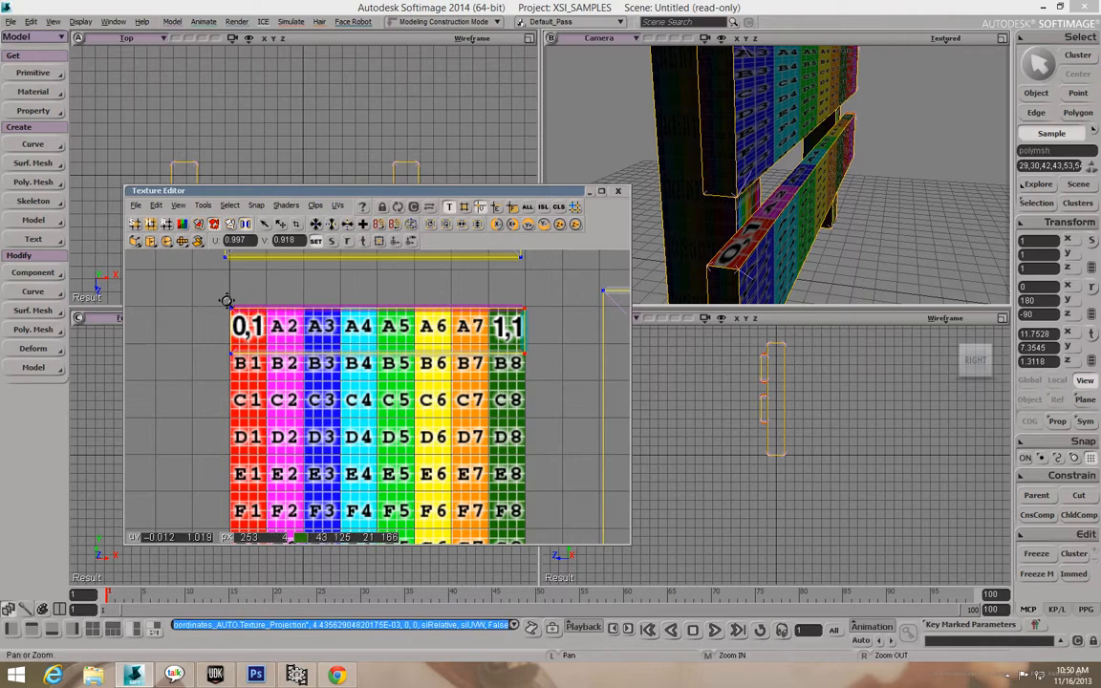
pyautogui.press('x')
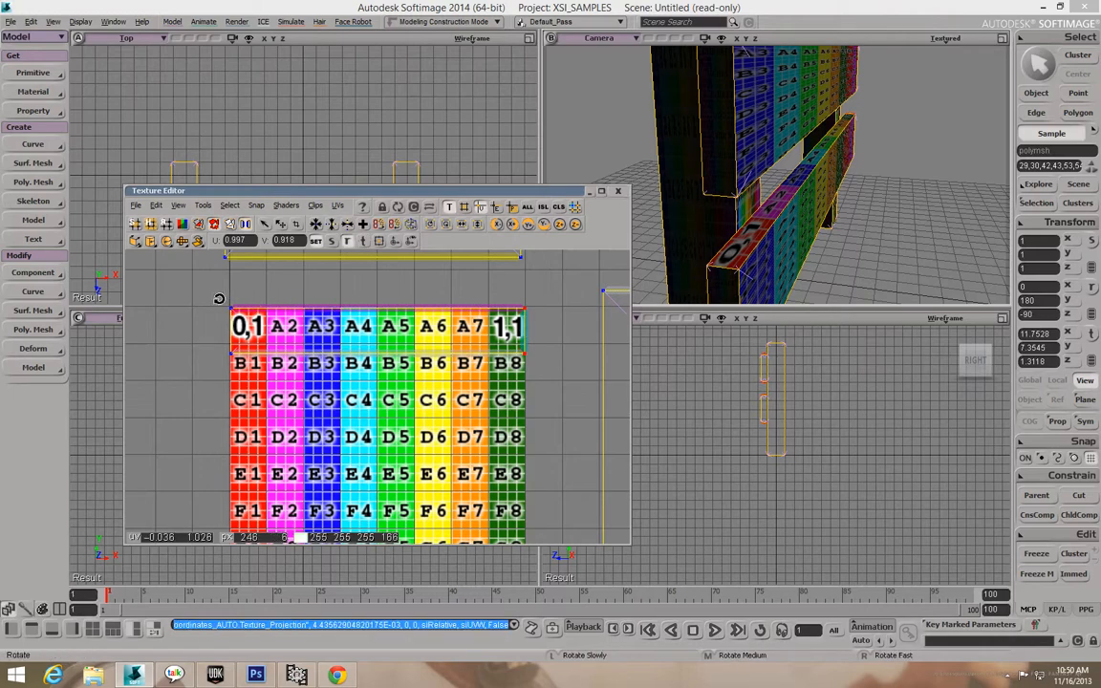
pyautogui.press('v')
pyautogui.press('space')
pyautogui.moveTo(196, 269); pyautogui.dragTo(527, 309)
pyautogui.press('v')
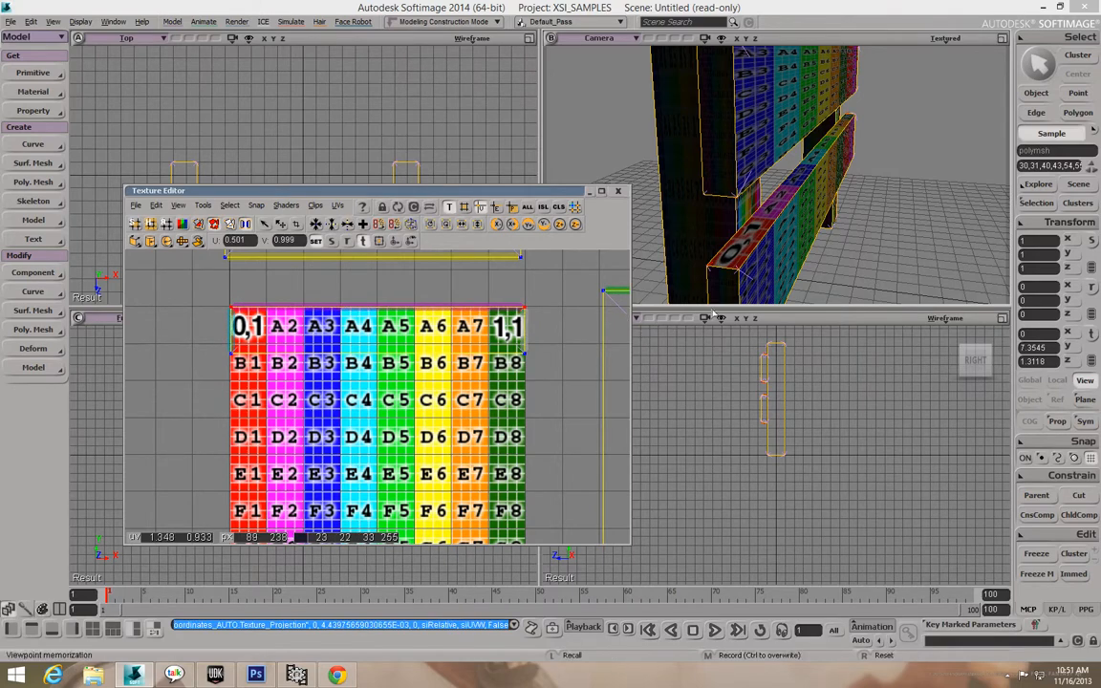
pyautogui.click(790, 258)
pyautogui.press('o')
pyautogui.press('o')
pyautogui.moveTo(794, 238)
pyautogui.mouseDown()
pyautogui.moveTo(785, 257)
pyautogui.moveTo(773, 243)
pyautogui.mouseUp()
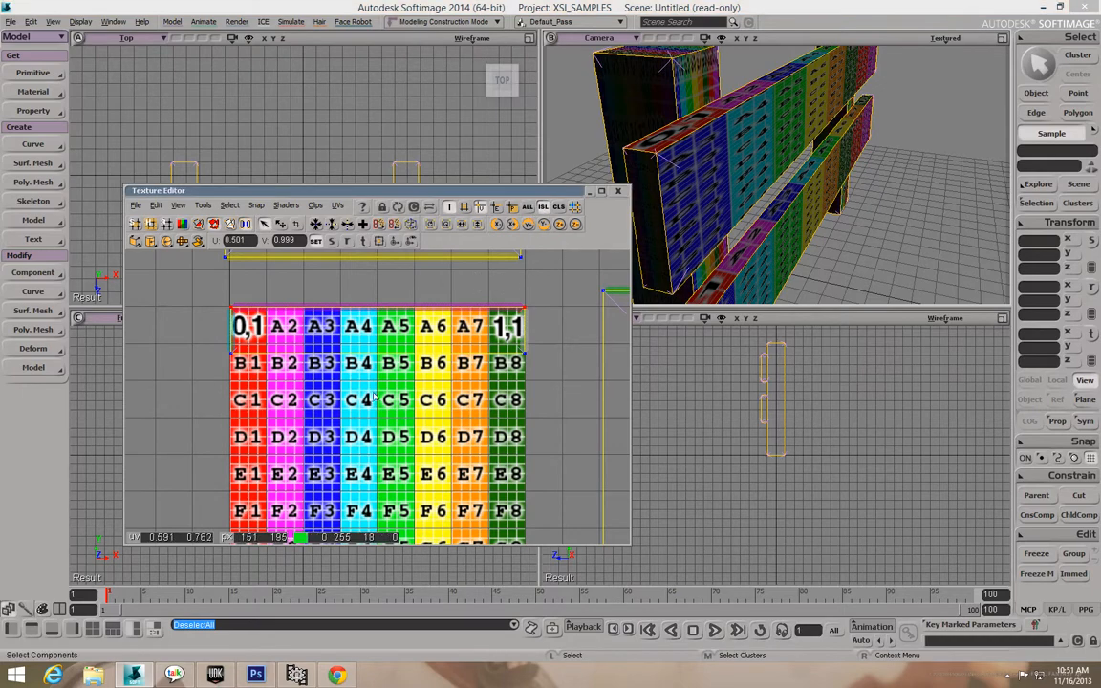
# Select the UV points along the A/B row edge and raise them slightly.
pyautogui.moveTo(210, 345); pyautogui.dragTo(573, 374)
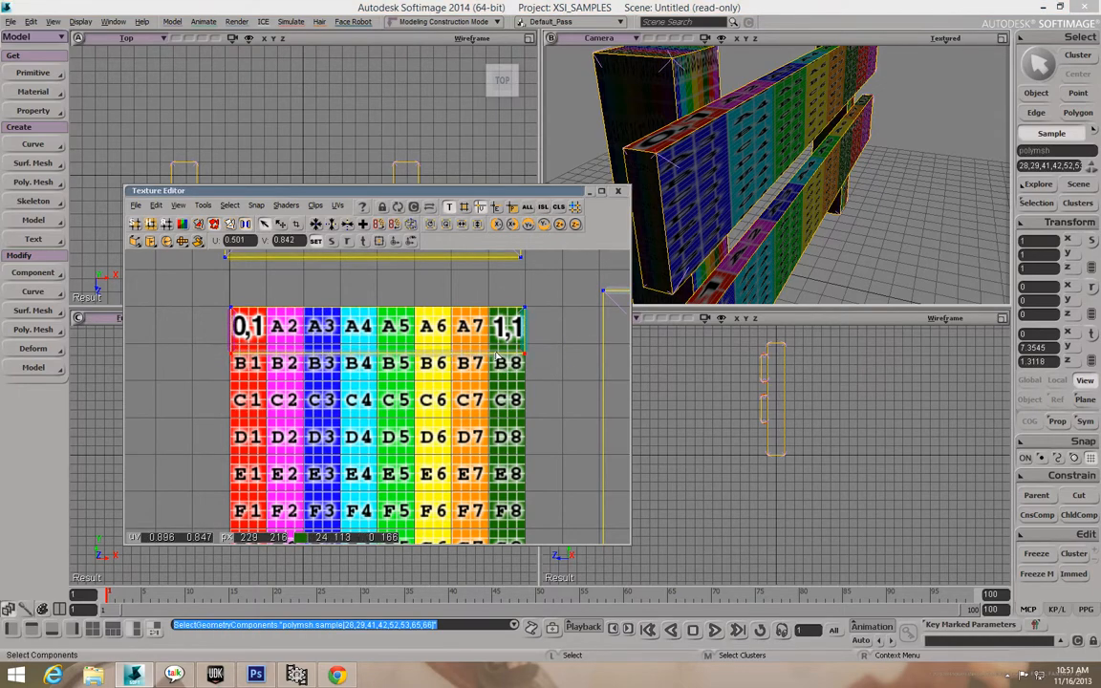
pyautogui.click(197, 347)
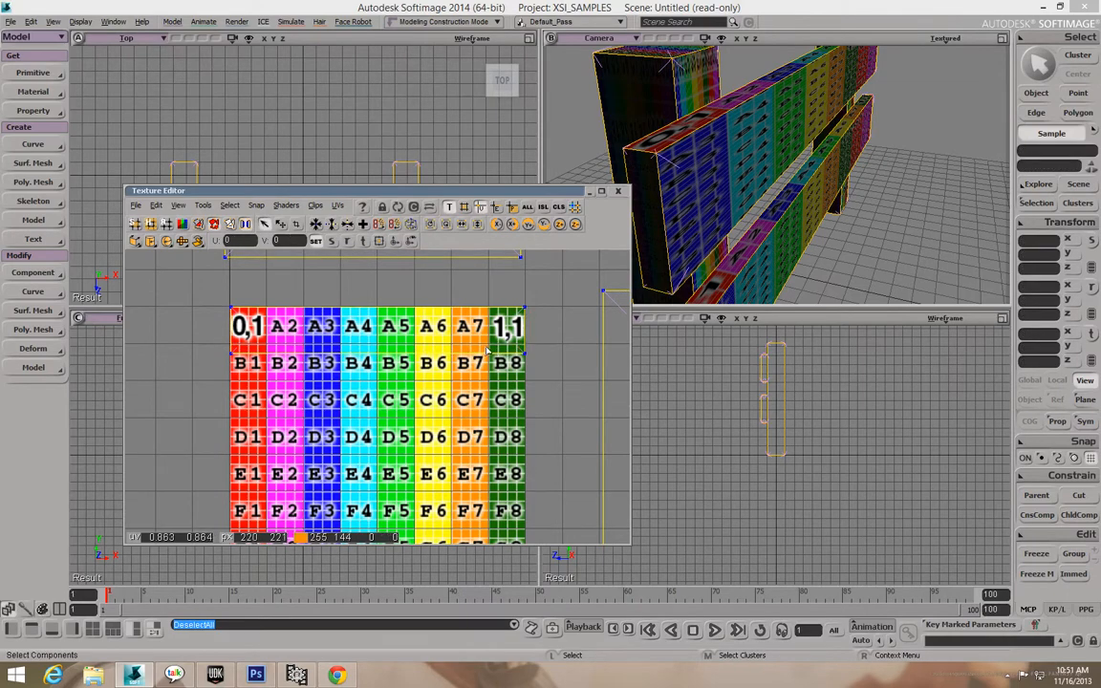
pyautogui.moveTo(197, 347); pyautogui.dragTo(488, 348)
pyautogui.press('v')
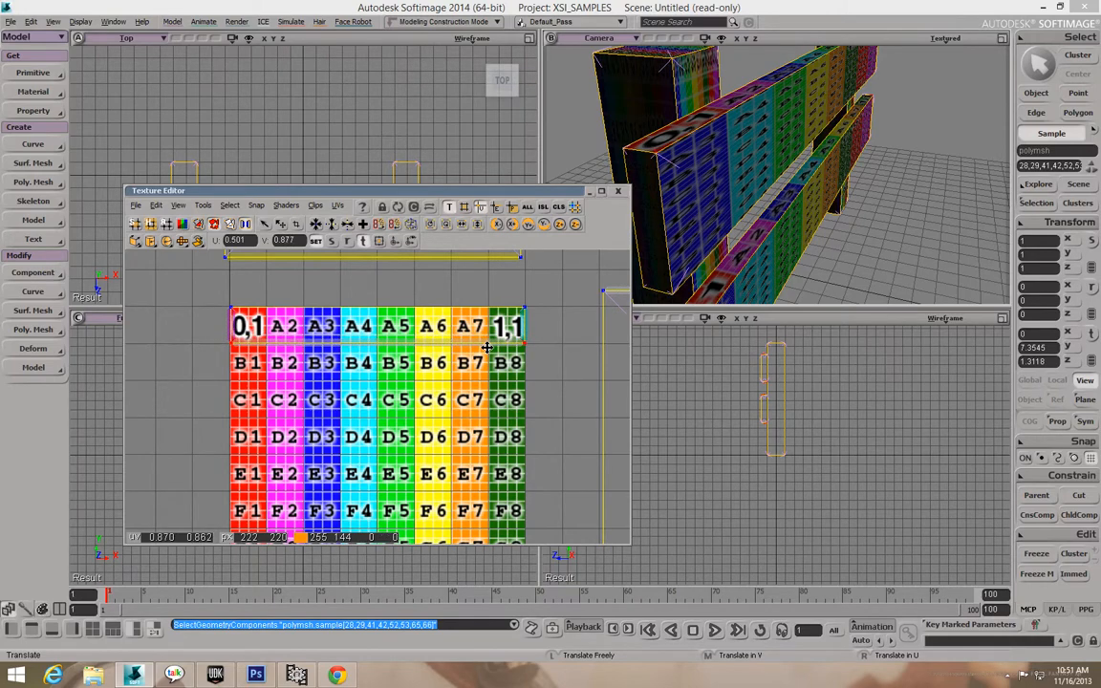
pyautogui.moveTo(487, 348); pyautogui.dragTo(488, 348, button='middle')
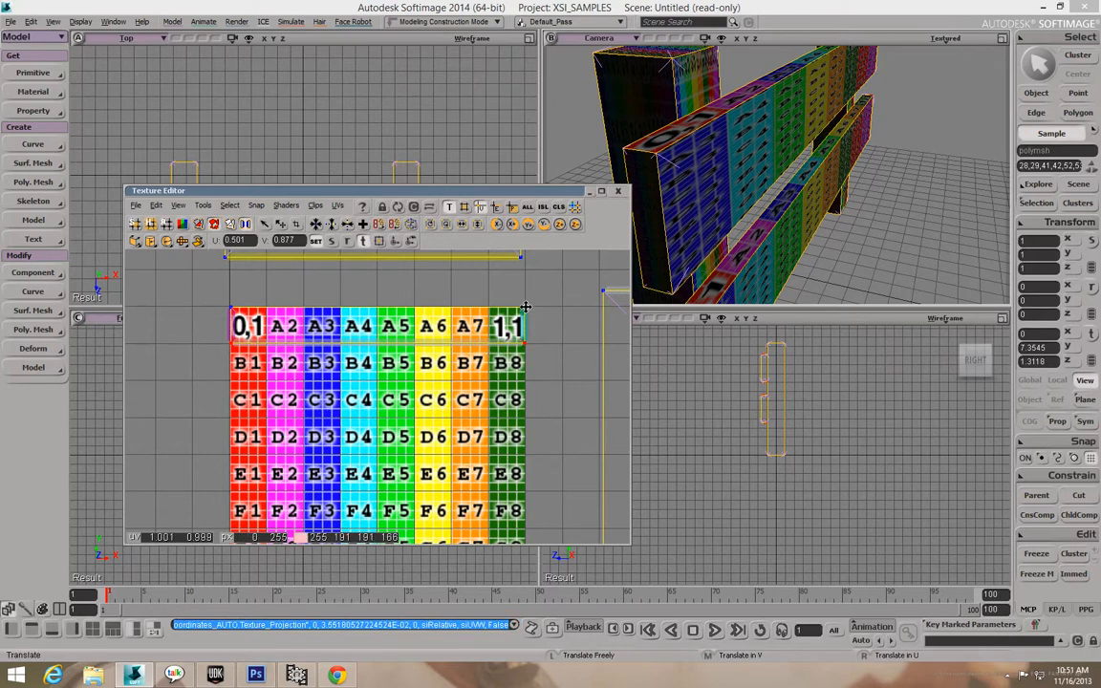
# Select the right-hand UV island and move it left and down over the texture.
pyautogui.click(544, 208)
pyautogui.click(561, 319)
pyautogui.scroll(-4, 553, 332)
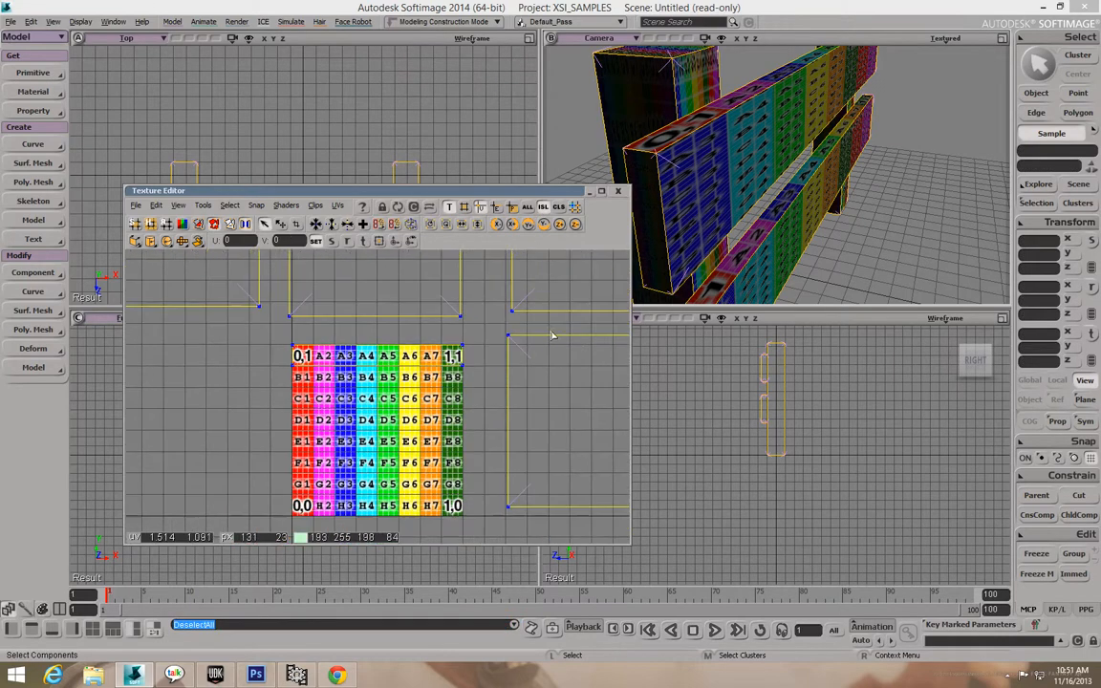
pyautogui.scroll(-2, 462, 370)
pyautogui.moveTo(453, 355); pyautogui.dragTo(498, 392)
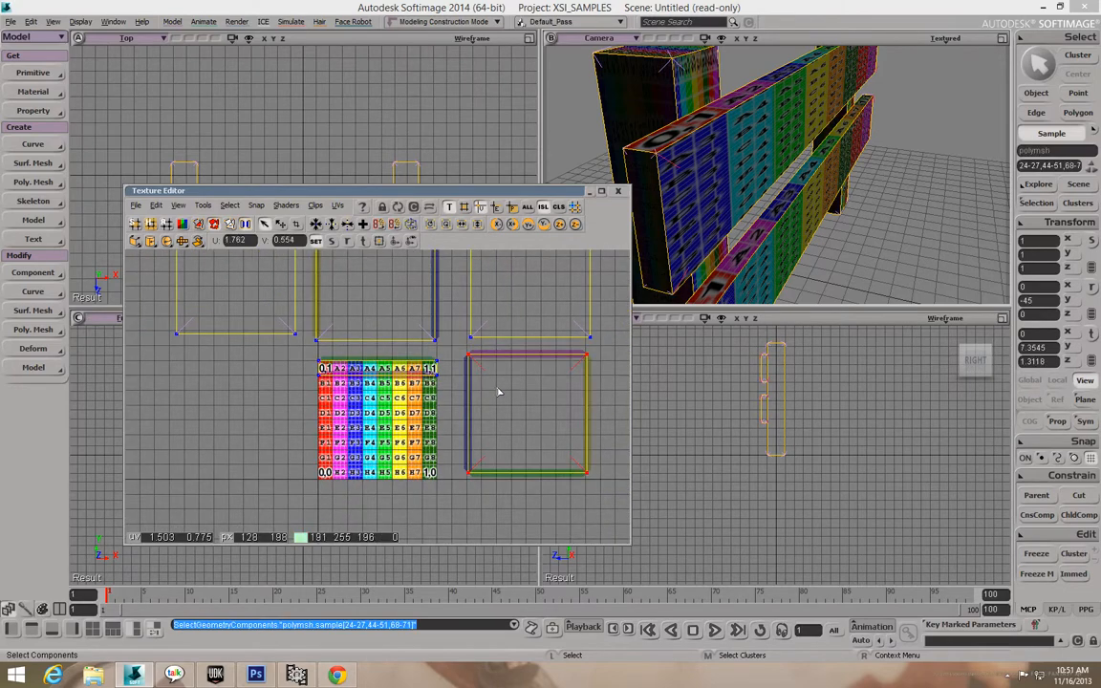
pyautogui.press('v')
pyautogui.moveTo(523, 396); pyautogui.dragTo(372, 423)
# Stretch the island by raising its bottom edge upward.
pyautogui.scroll(2, 372, 423)
pyautogui.scroll(1, 429, 426)
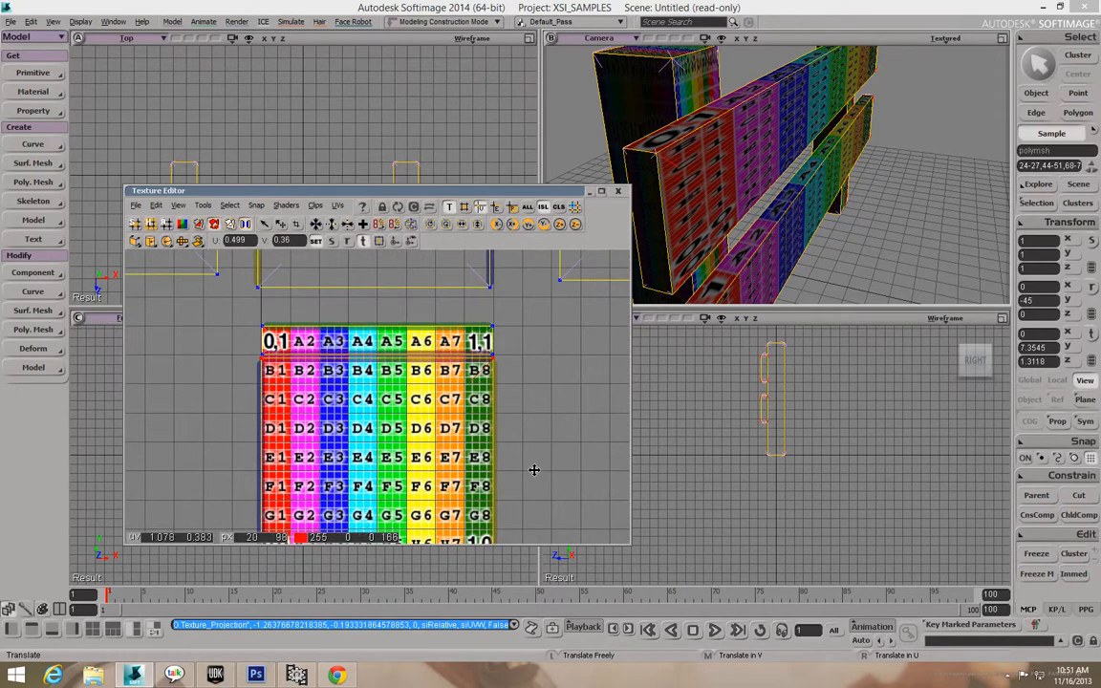
pyautogui.scroll(-1, 481, 426)
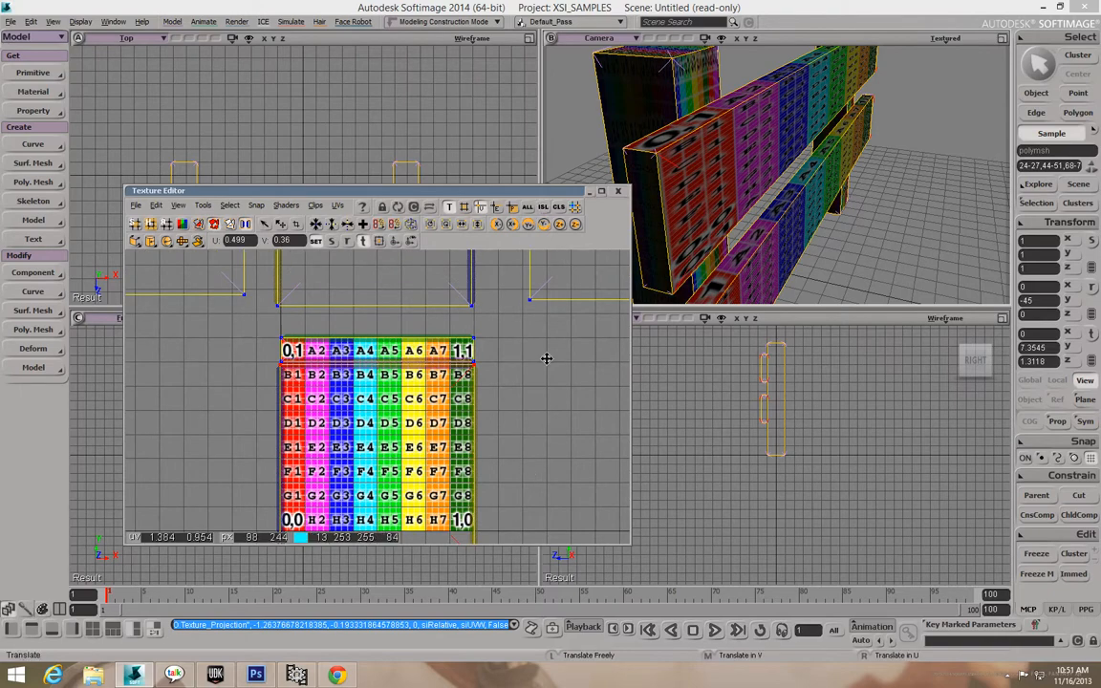
pyautogui.scroll(-2, 521, 393)
pyautogui.moveTo(286, 498); pyautogui.dragTo(469, 518)
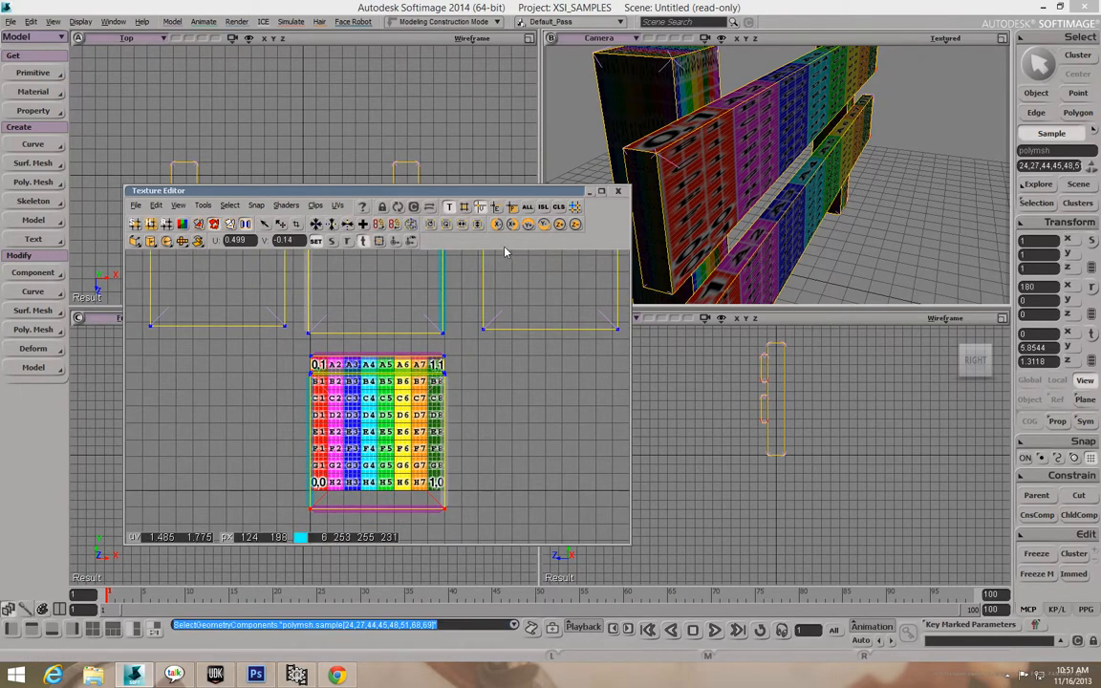
pyautogui.moveTo(400, 463); pyautogui.dragTo(394, 361)
# Nudge the B–C row points and the right-column points from D8 to B8 slightly left.
pyautogui.scroll(5, 487, 438)
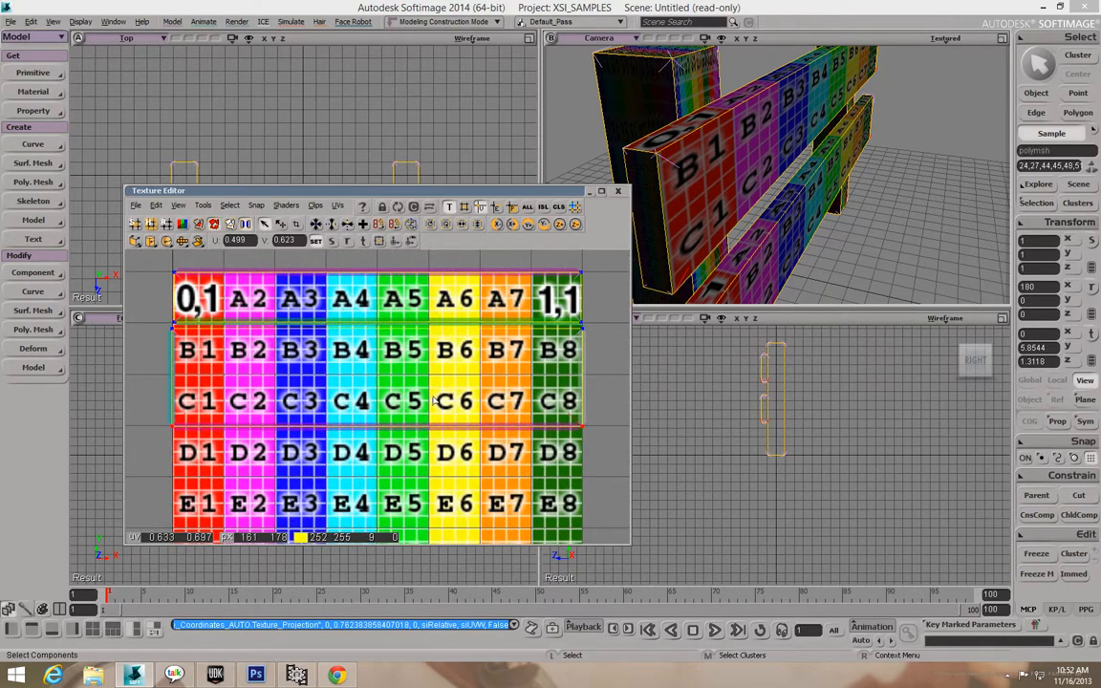
pyautogui.moveTo(153, 325); pyautogui.dragTo(182, 348)
pyautogui.press('v')
pyautogui.moveTo(245, 380); pyautogui.dragTo(244, 381)
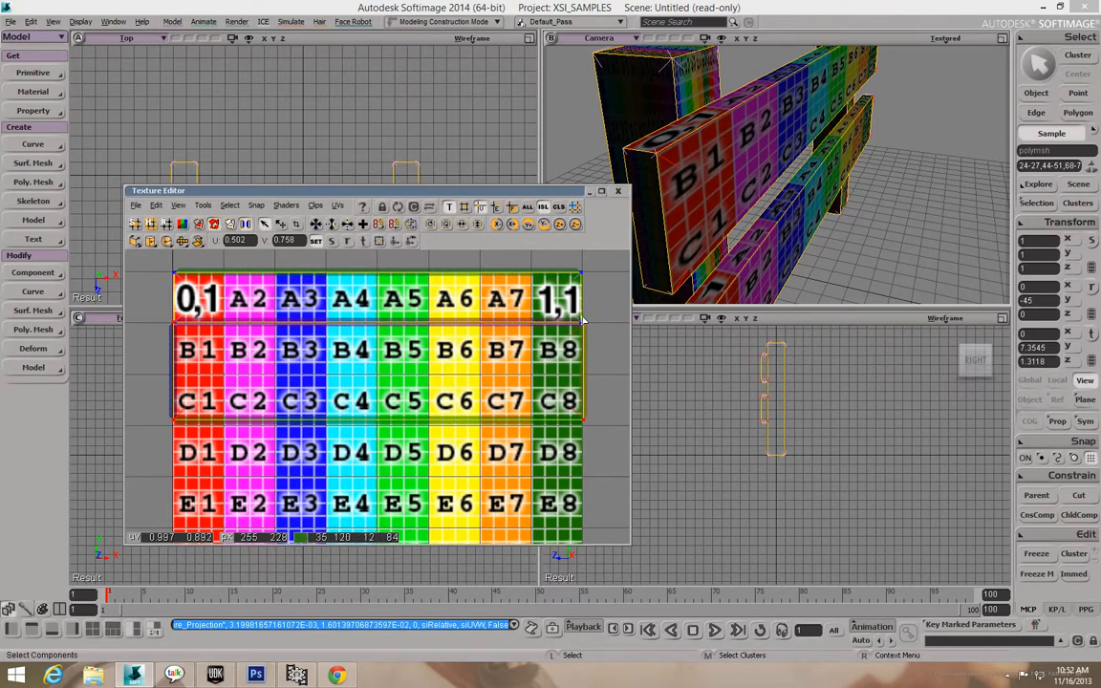
pyautogui.moveTo(593, 435); pyautogui.dragTo(586, 323)
pyautogui.moveTo(590, 369); pyautogui.dragTo(581, 370)
pyautogui.hotkey('ctrl', 'z')
pyautogui.moveTo(580, 369); pyautogui.dragTo(579, 370)
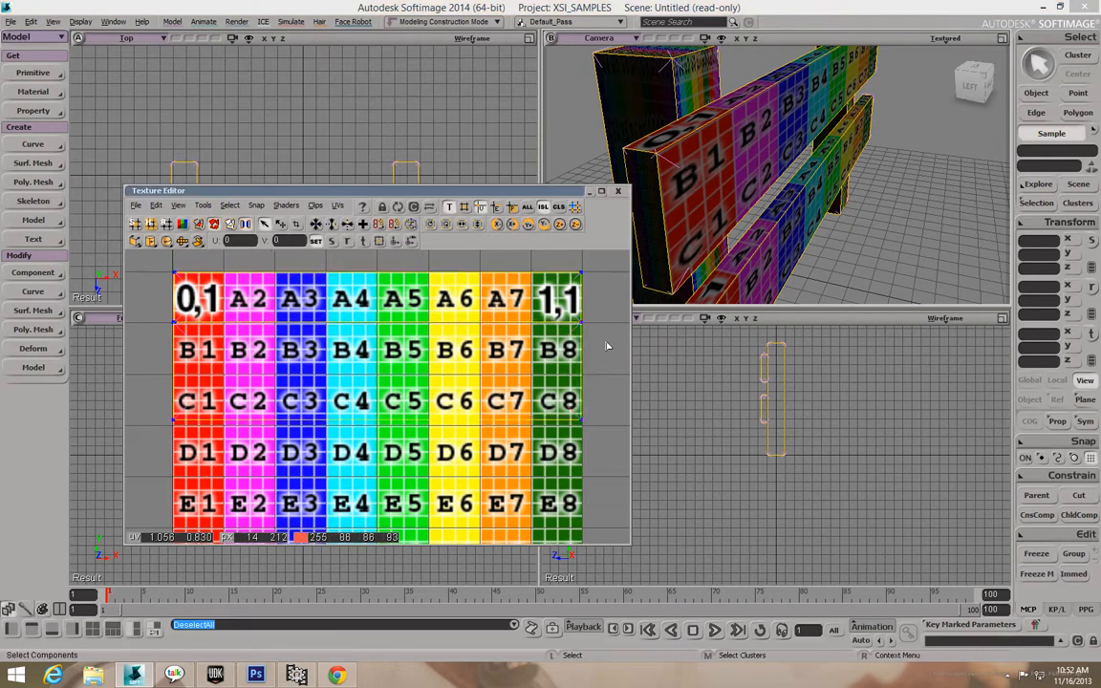
# Move the remaining right-hand UV island over the checker's rows E–H and scale it to about half size.
pyautogui.scroll(-4, 606, 346)
pyautogui.scroll(-3, 568, 384)
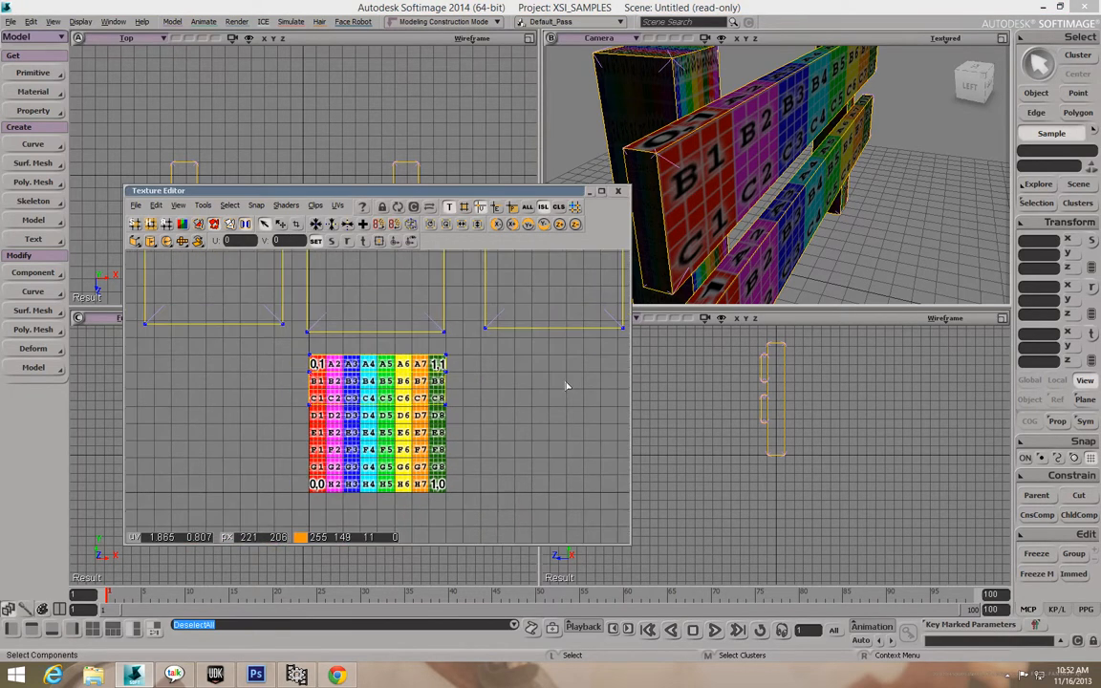
pyautogui.moveTo(541, 314); pyautogui.dragTo(603, 361)
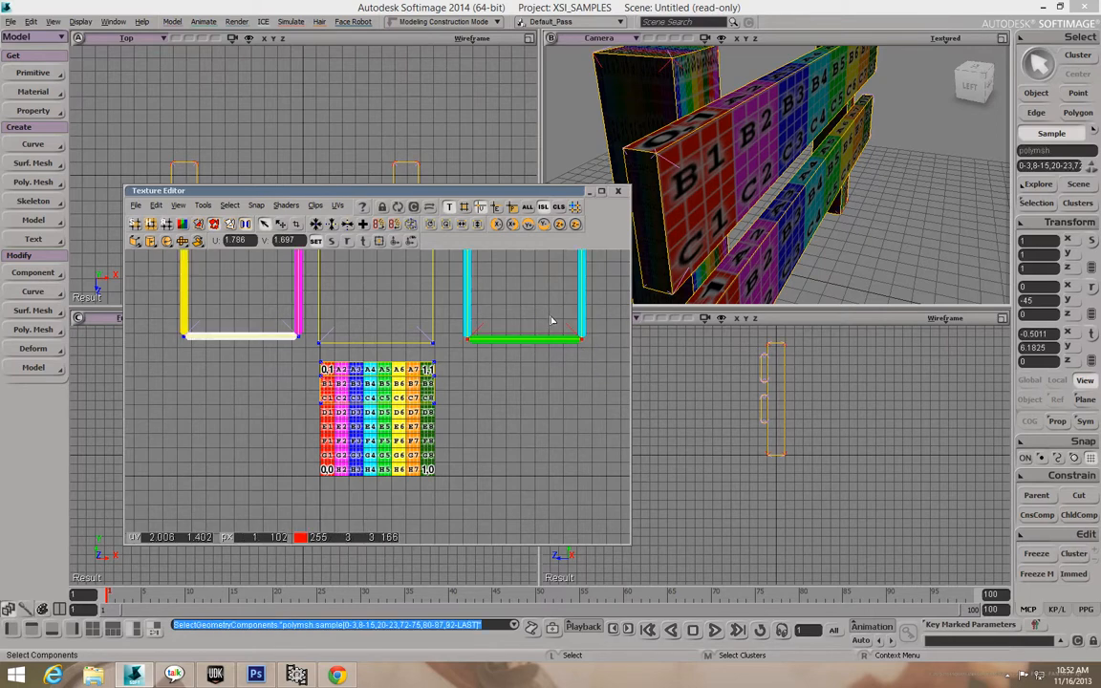
pyautogui.press('v')
pyautogui.moveTo(579, 337); pyautogui.dragTo(422, 505)
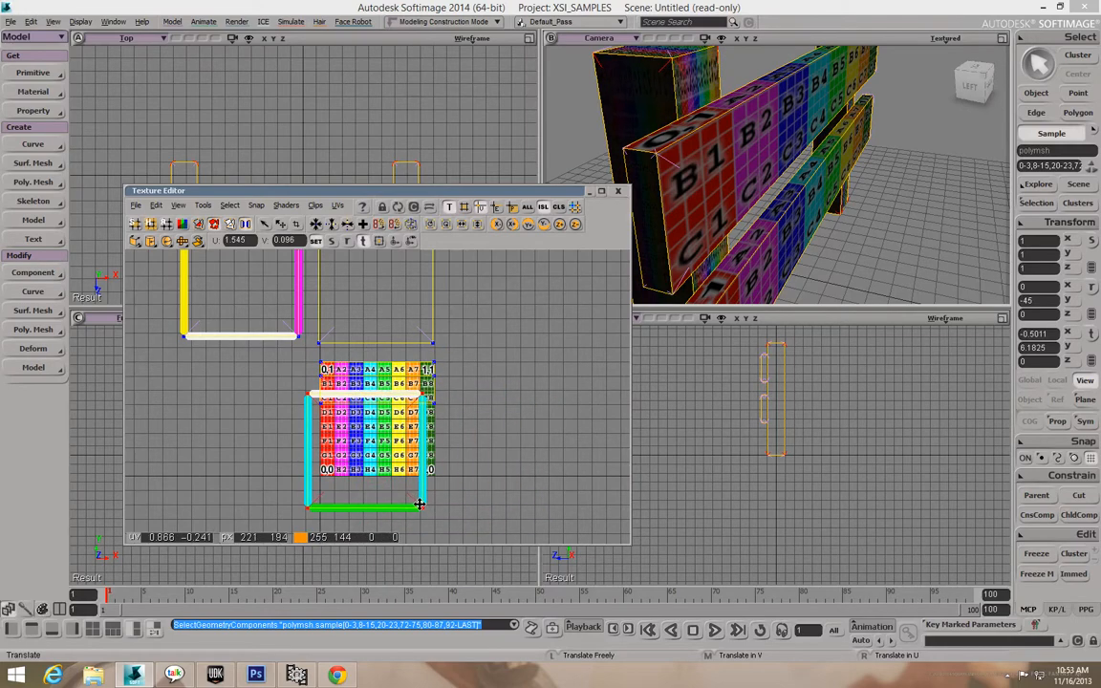
pyautogui.scroll(3, 421, 504)
pyautogui.scroll(-2, 484, 499)
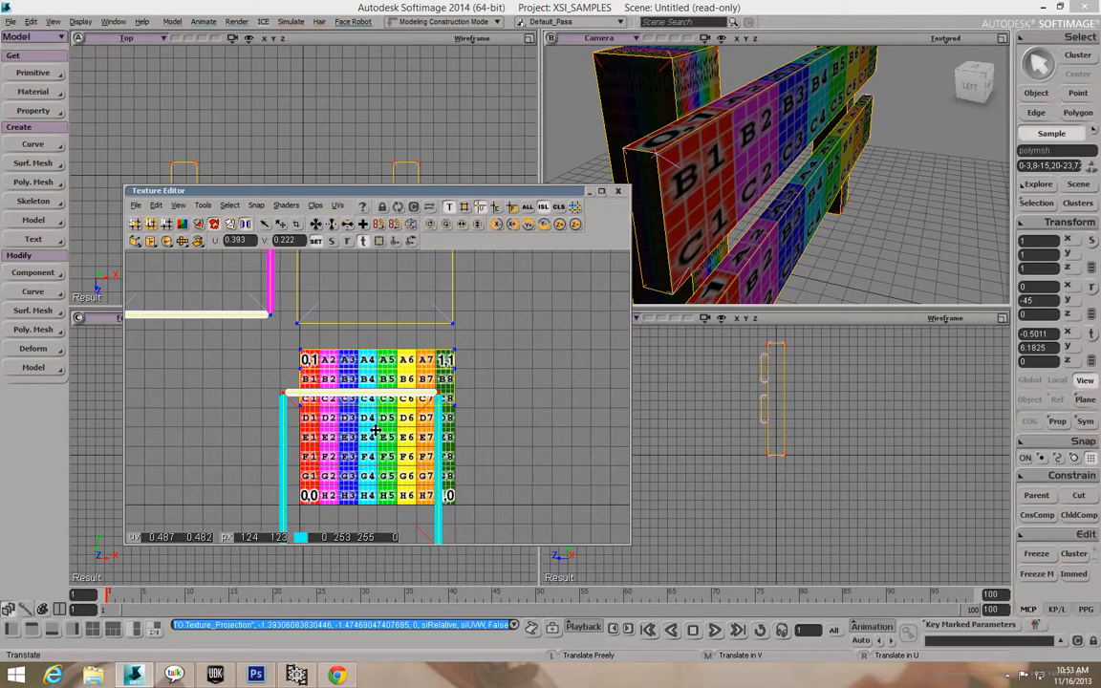
pyautogui.press('x')
pyautogui.moveTo(408, 441); pyautogui.dragTo(383, 448)
pyautogui.press('v')
pyautogui.press('space')
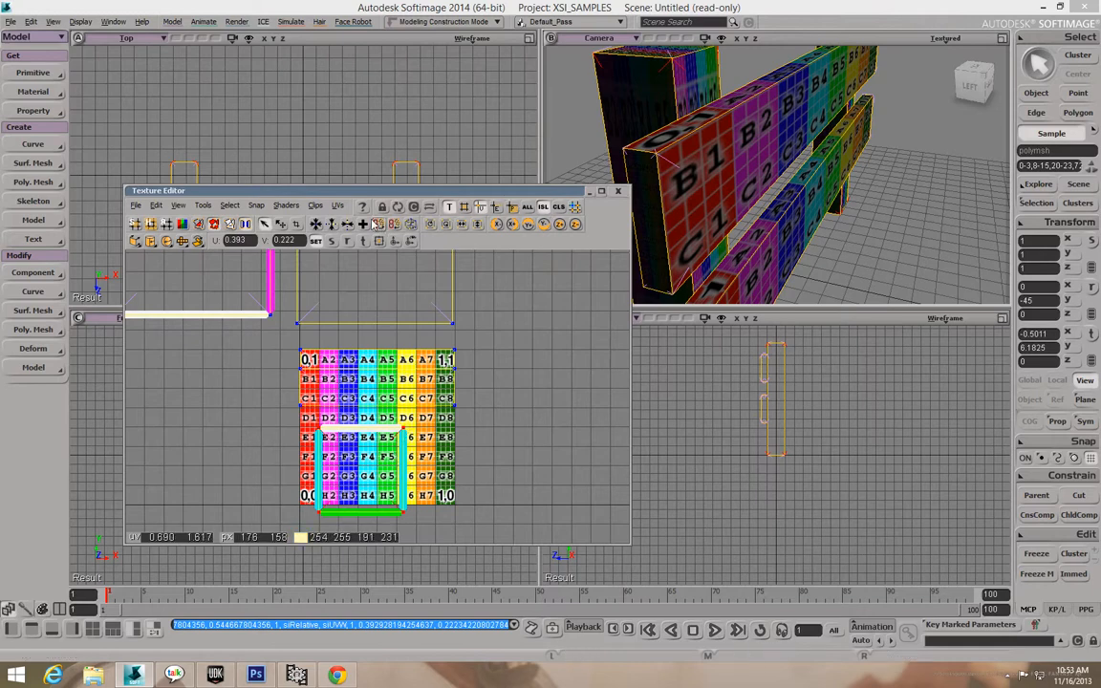
# Show a checkerboard instead of the texture image and orbit the 3D view around the fence.
pyautogui.click(314, 206)
pyautogui.moveTo(328, 227)
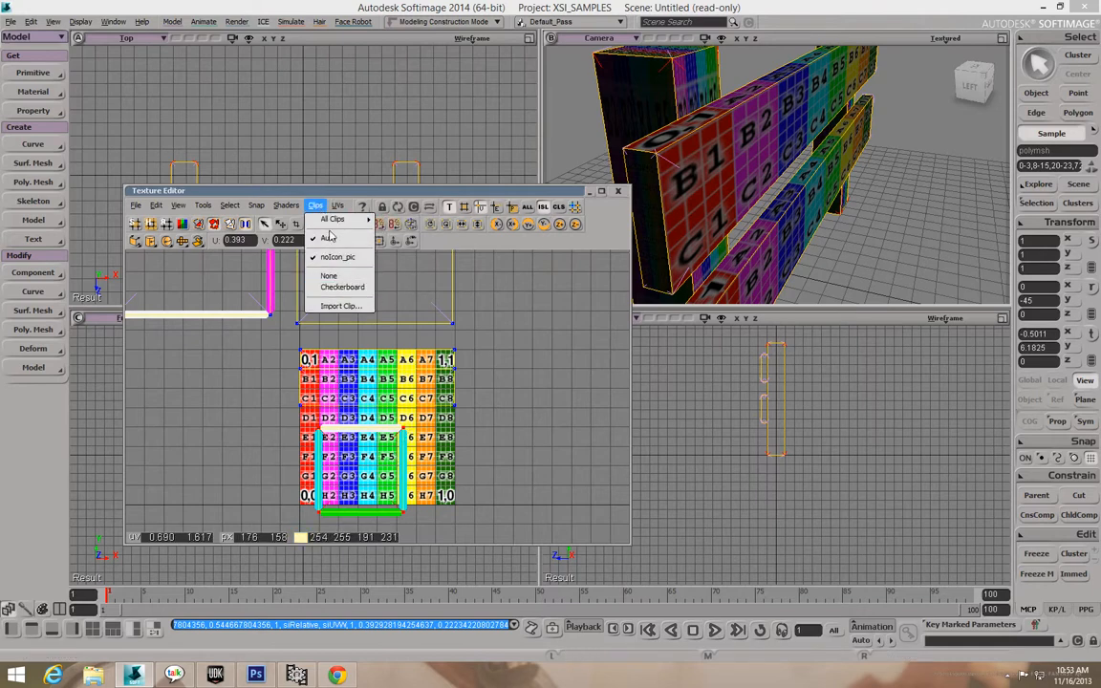
pyautogui.click(335, 288)
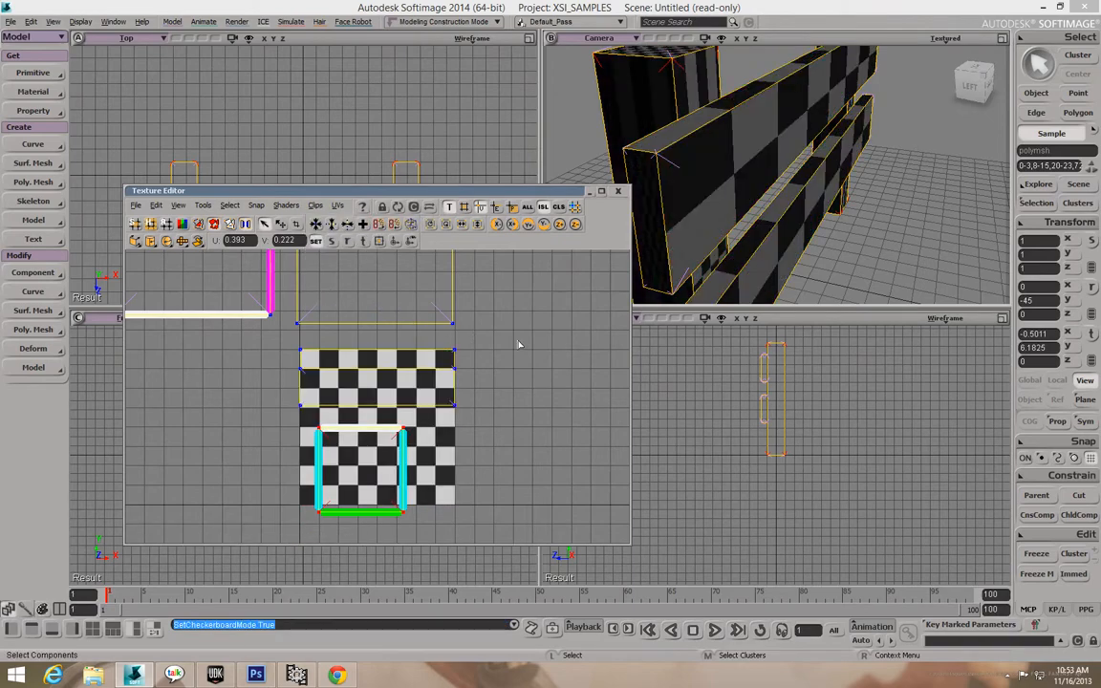
pyautogui.press('o')
pyautogui.moveTo(762, 271); pyautogui.dragTo(749, 232)
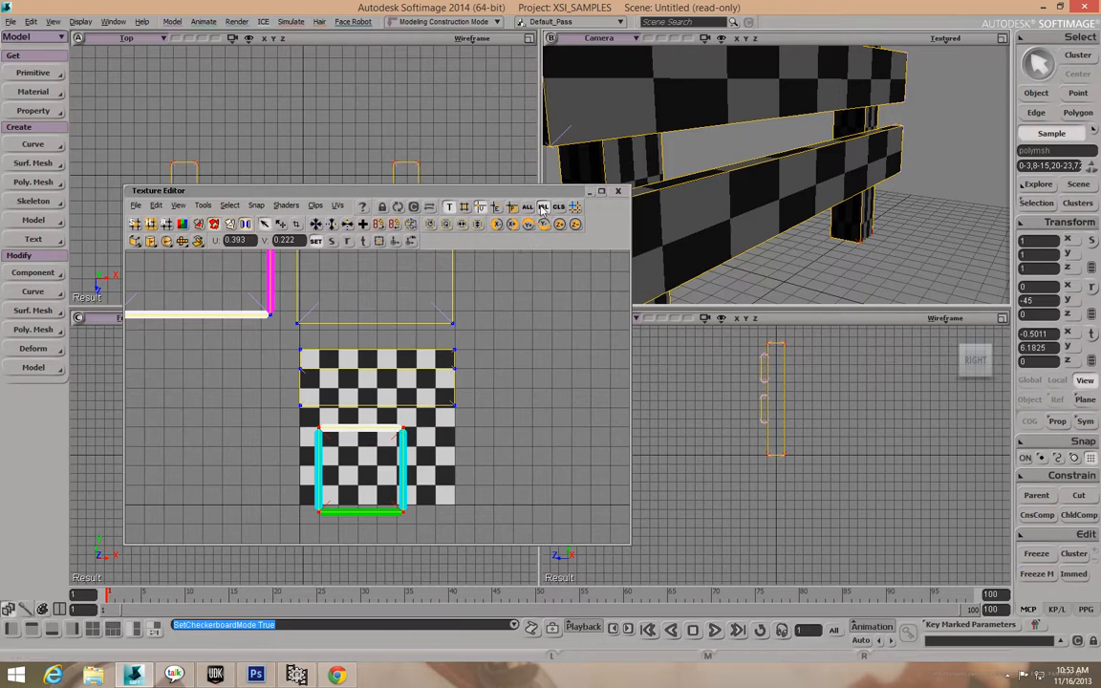
# Move the lower UV island's points left toward the checker's left edge.
pyautogui.moveTo(386, 418); pyautogui.dragTo(425, 498)
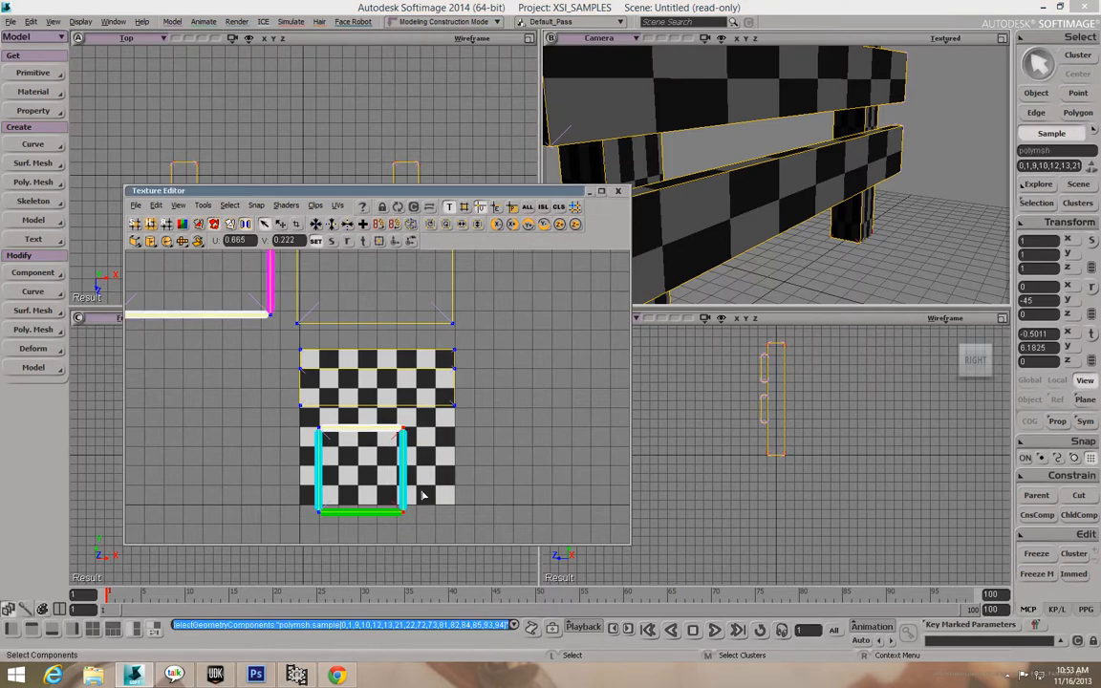
pyautogui.press('v')
pyautogui.moveTo(408, 489); pyautogui.dragTo(388, 490)
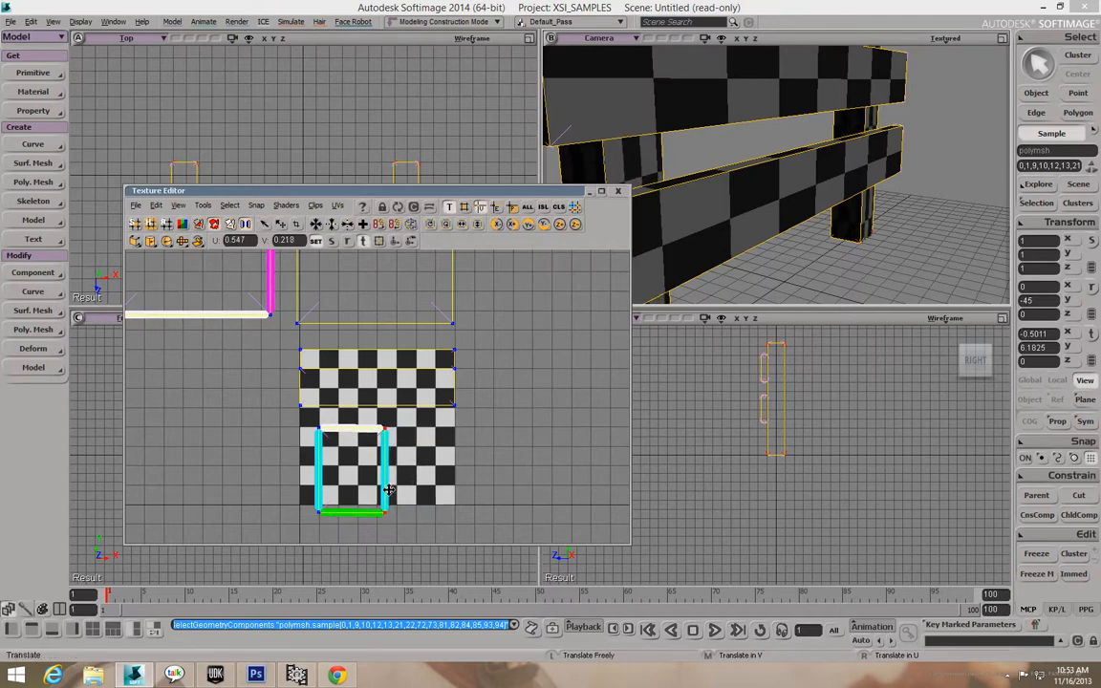
pyautogui.hotkey('ctrl', 'z')
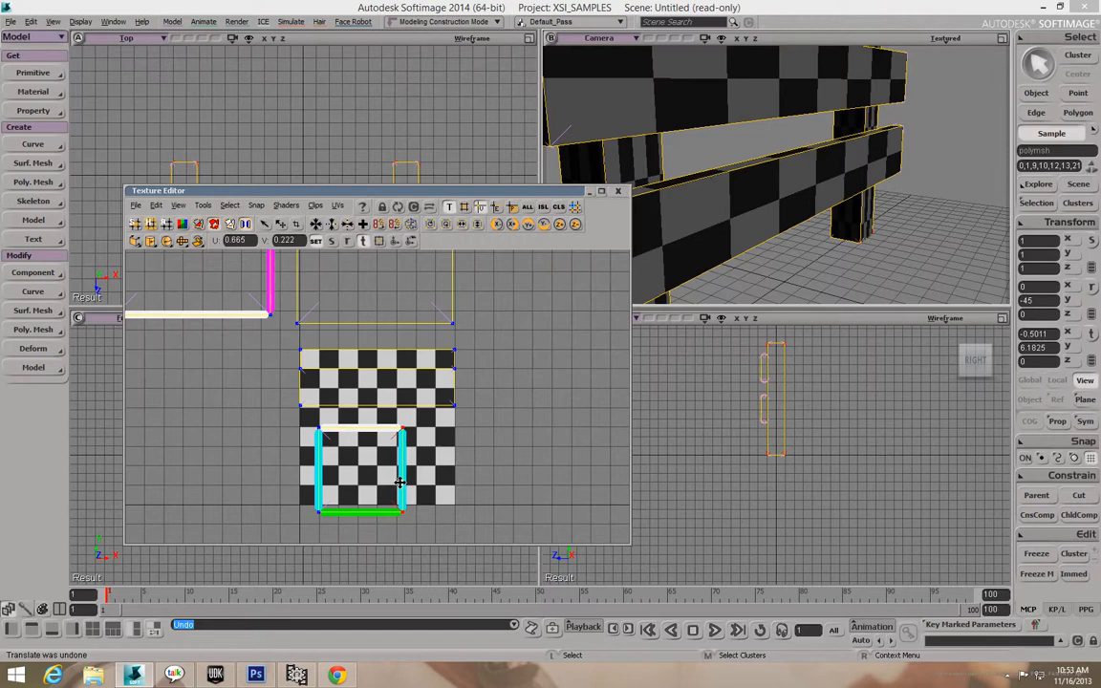
pyautogui.moveTo(378, 486); pyautogui.dragTo(350, 491)
pyautogui.press('r')
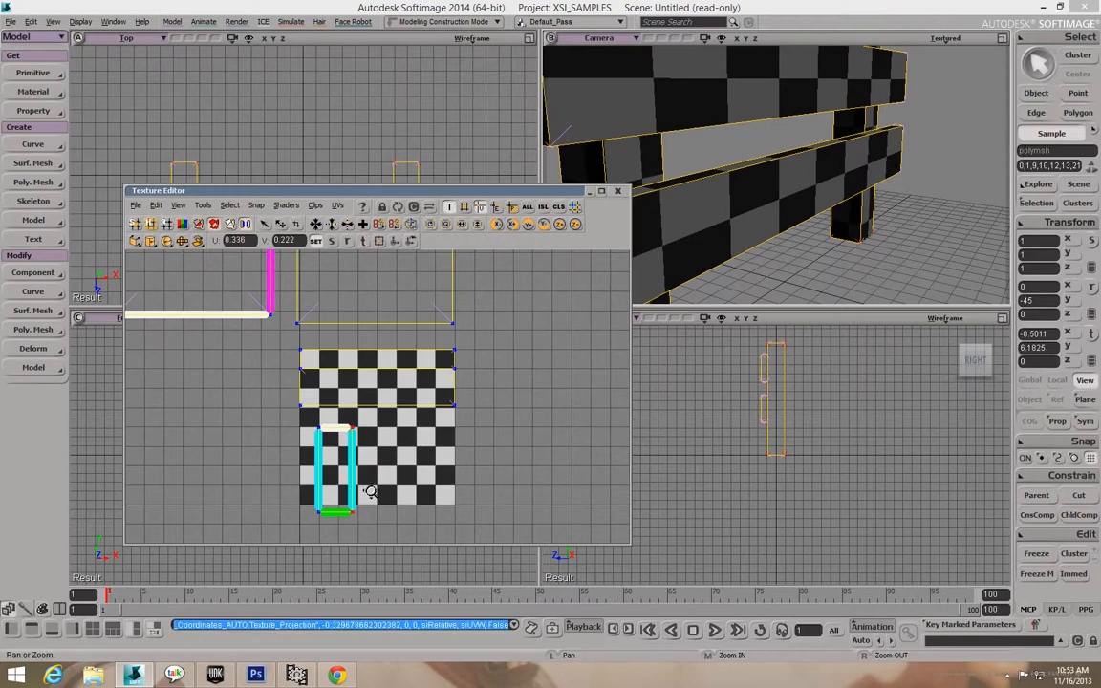
pyautogui.press('v')
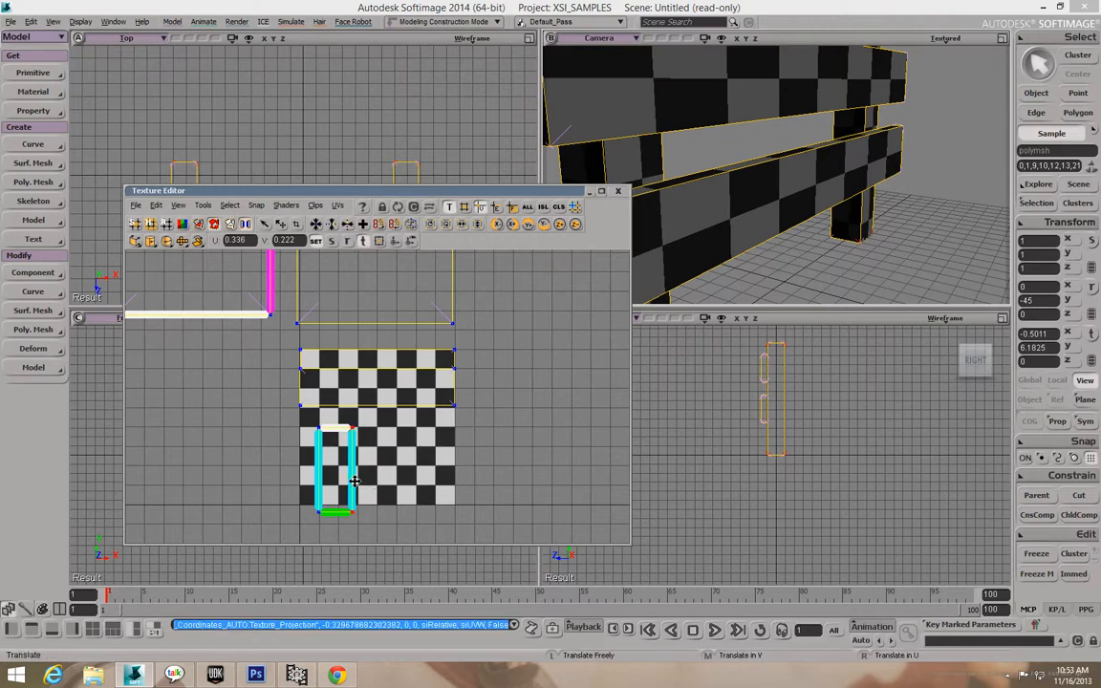
pyautogui.press('space')
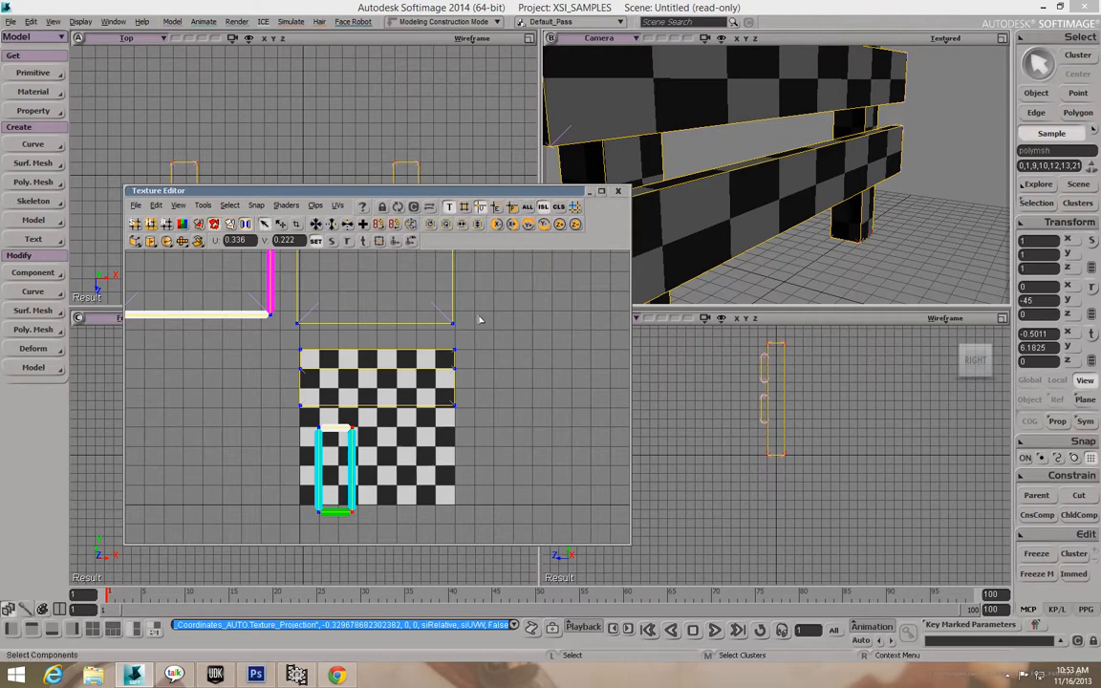
# Nudge the post strip's two bottom corners vertically and orbit the camera to view the posts.
pyautogui.moveTo(312, 428); pyautogui.dragTo(333, 458)
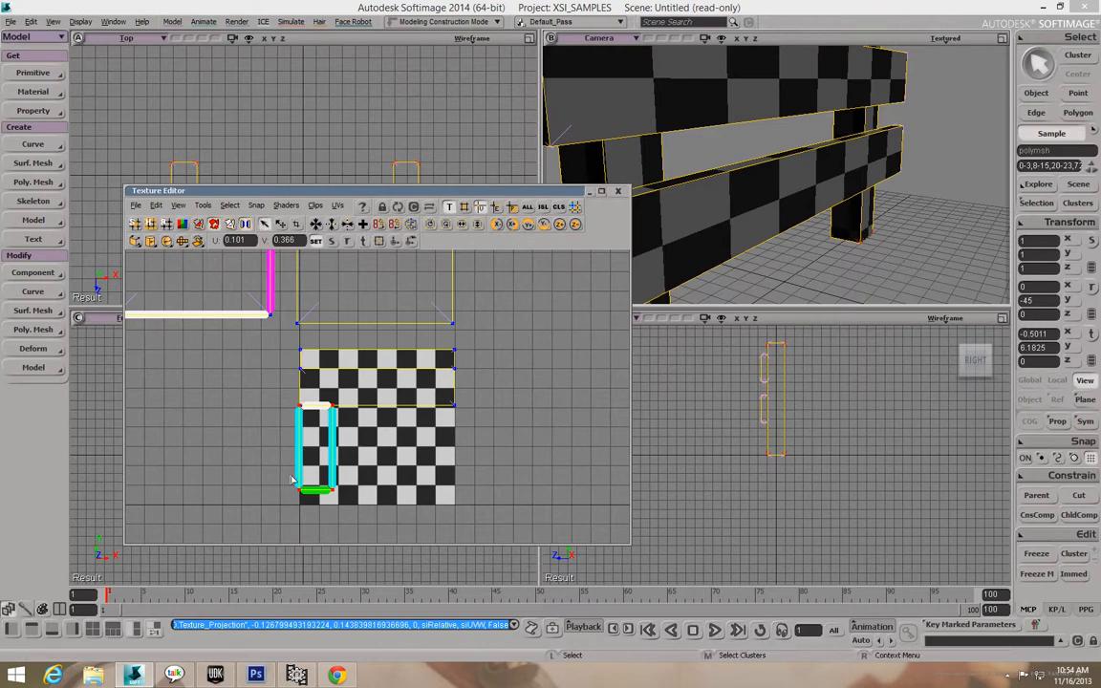
pyautogui.moveTo(290, 481); pyautogui.dragTo(333, 507)
pyautogui.press('v')
pyautogui.moveTo(335, 507); pyautogui.dragTo(335, 506, button='middle')
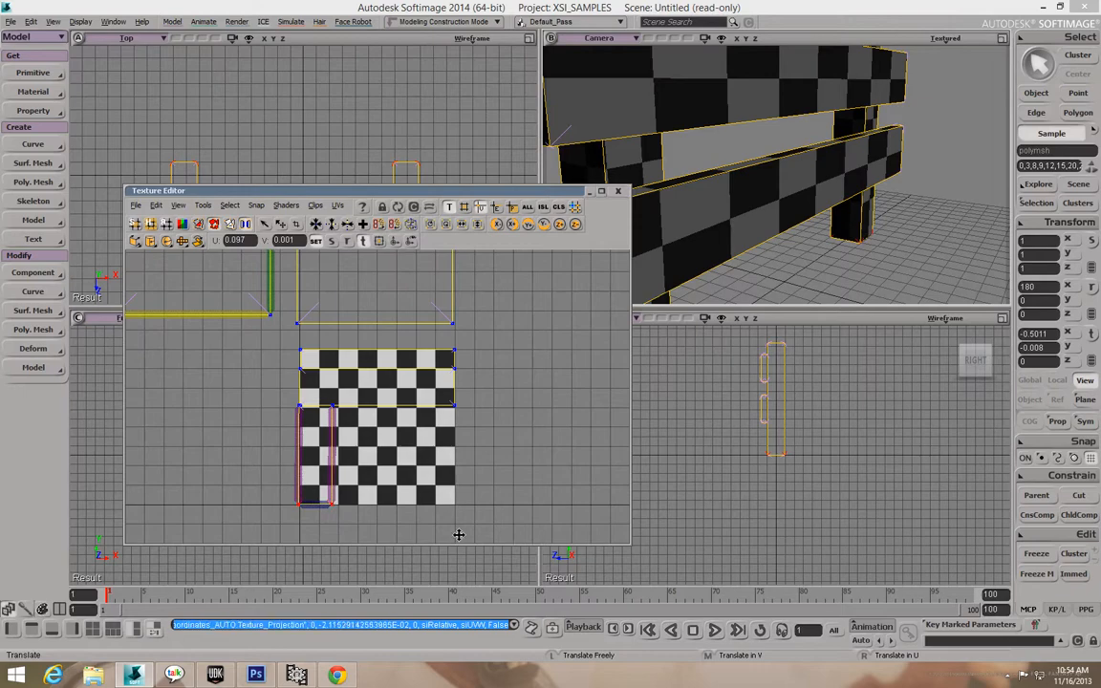
pyautogui.press('o')
pyautogui.moveTo(764, 206); pyautogui.dragTo(792, 228)
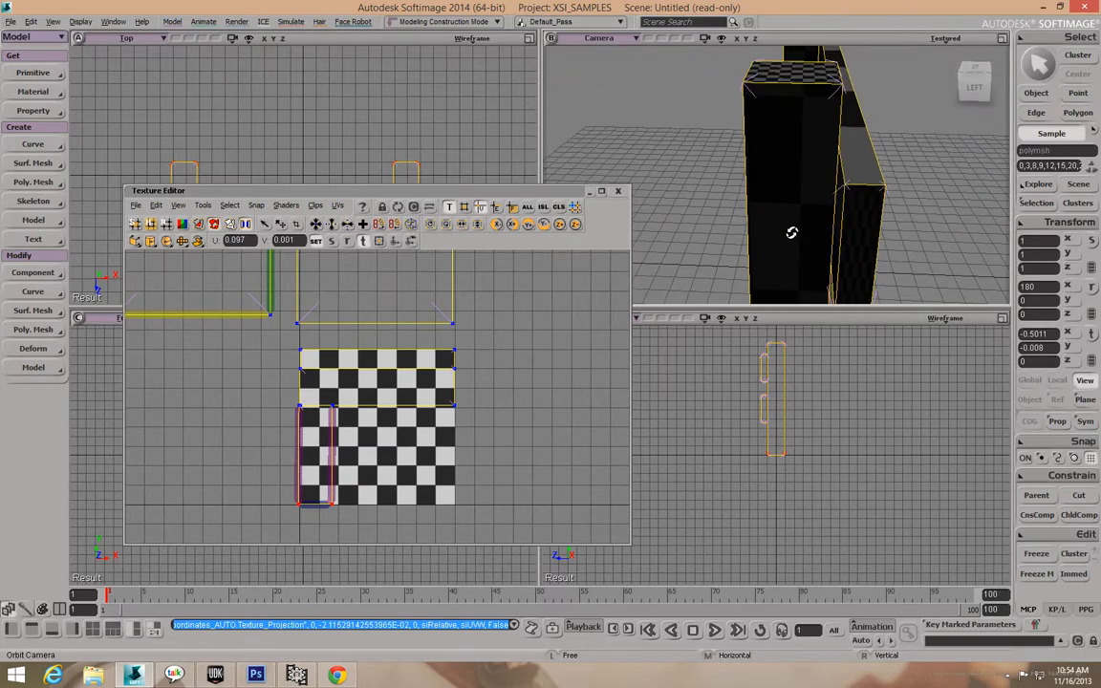
pyautogui.press('v')
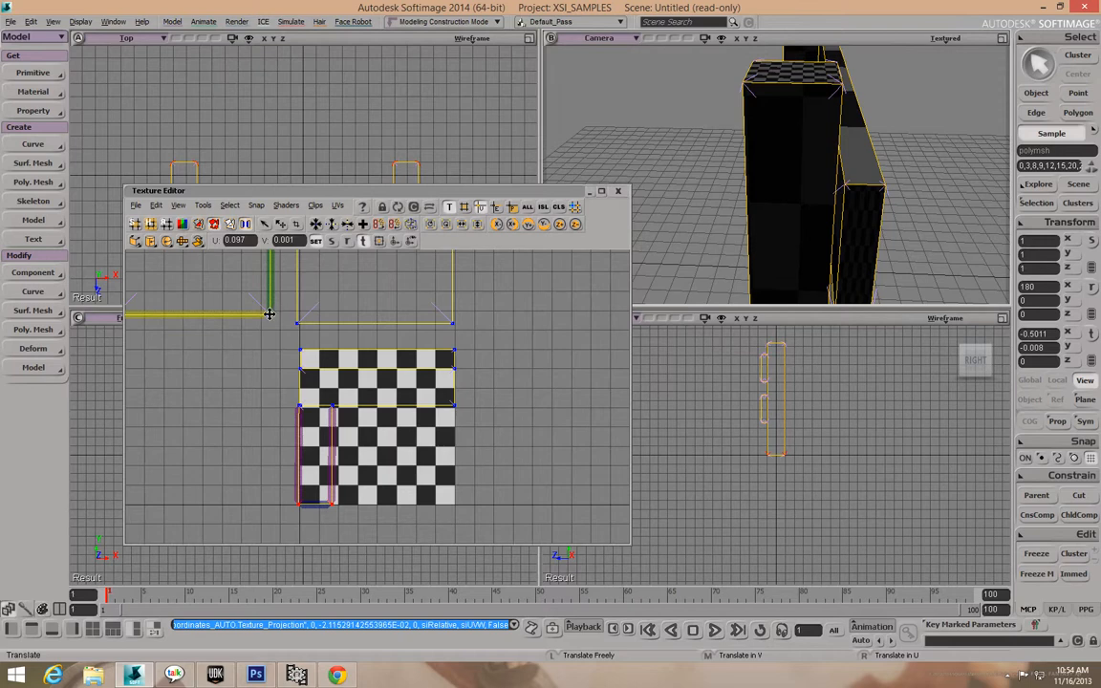
# Move the upper-left square UV island down onto the checker and scale it down.
pyautogui.click(542, 208)
pyautogui.click(240, 363)
pyautogui.scroll(-3, 240, 363)
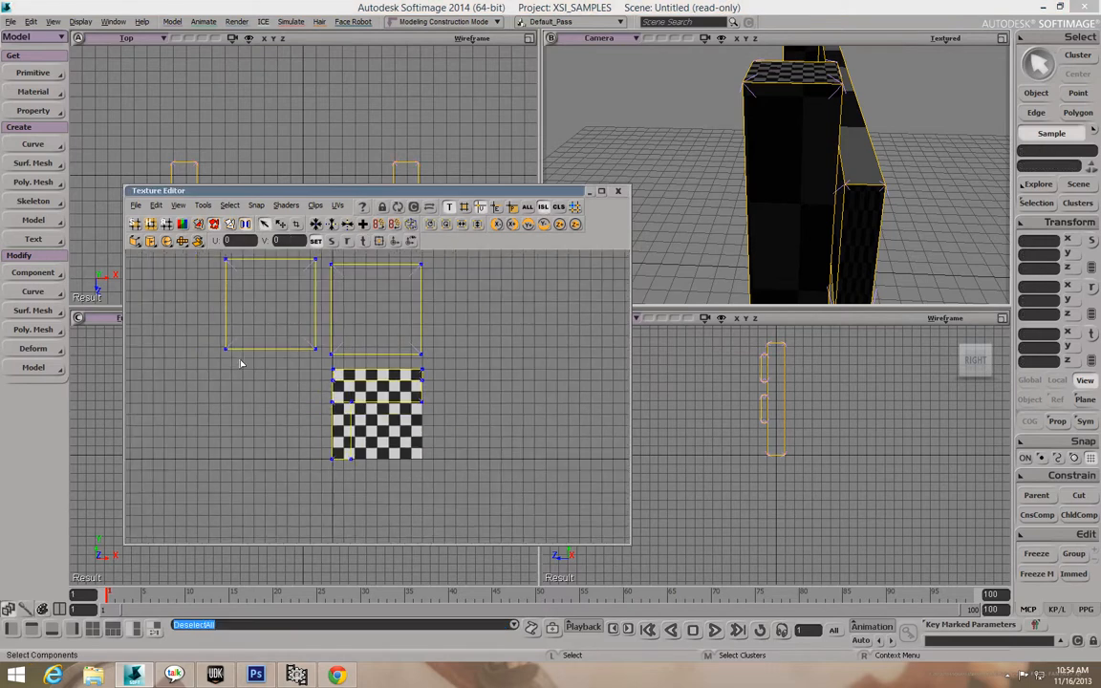
pyautogui.moveTo(213, 332); pyautogui.dragTo(260, 363)
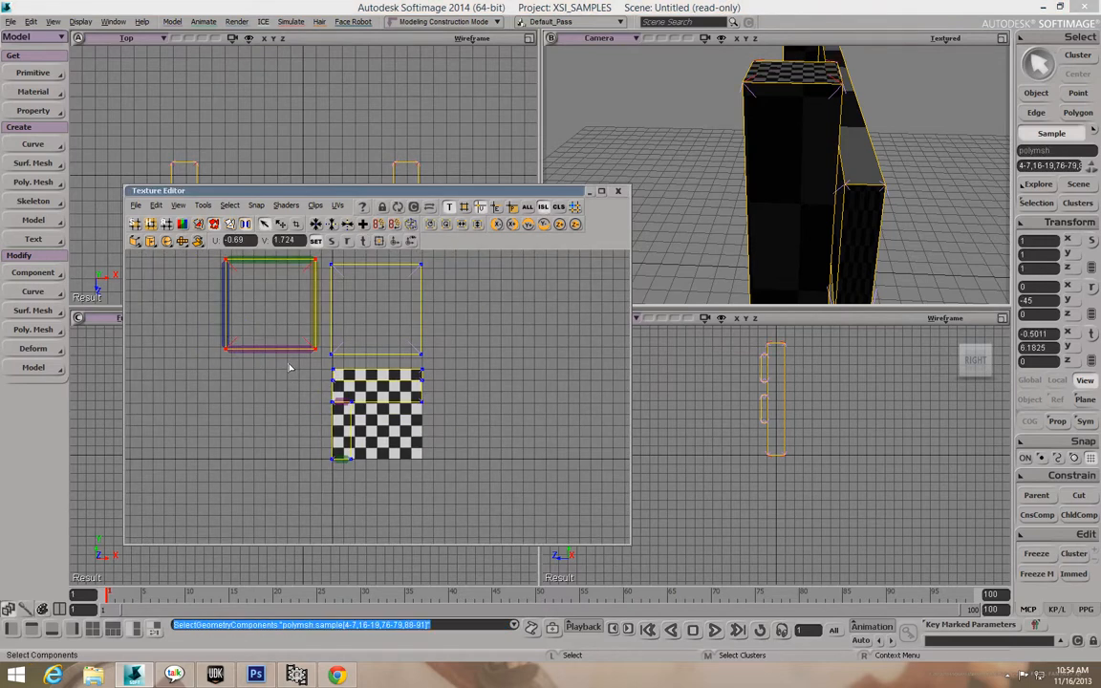
pyautogui.press('v')
pyautogui.moveTo(250, 336); pyautogui.dragTo(339, 457)
pyautogui.press('x')
pyautogui.press('space')
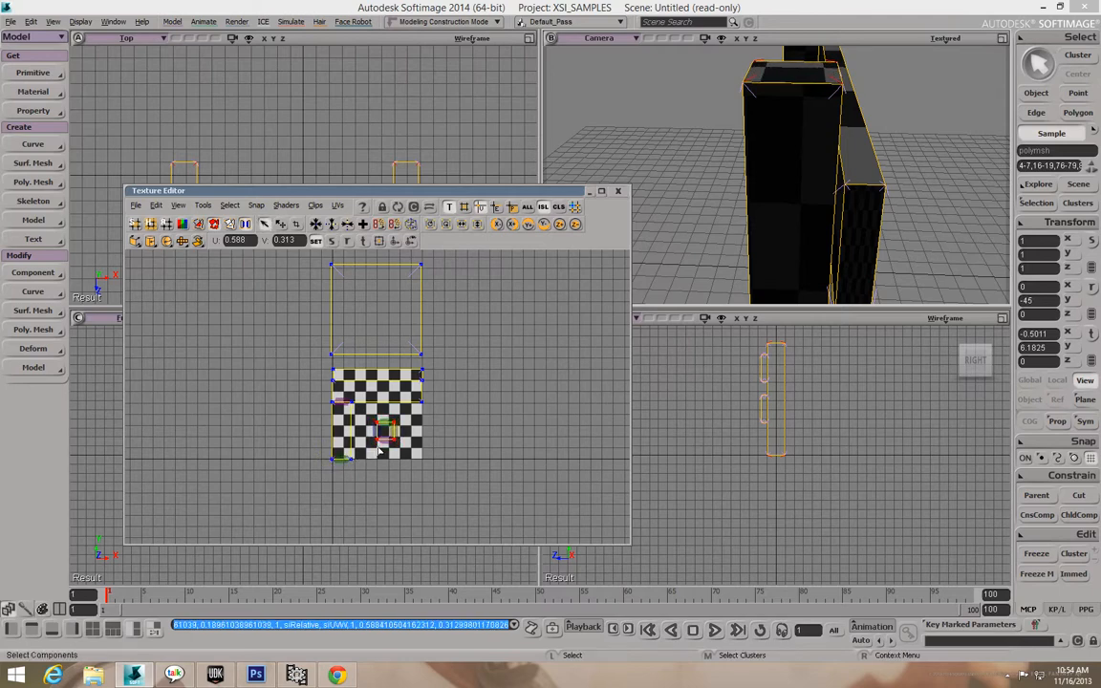
# Fine-tune the small island just right of the post strip's top, then select the top island's points.
pyautogui.press('v')
pyautogui.moveTo(376, 430); pyautogui.dragTo(360, 418)
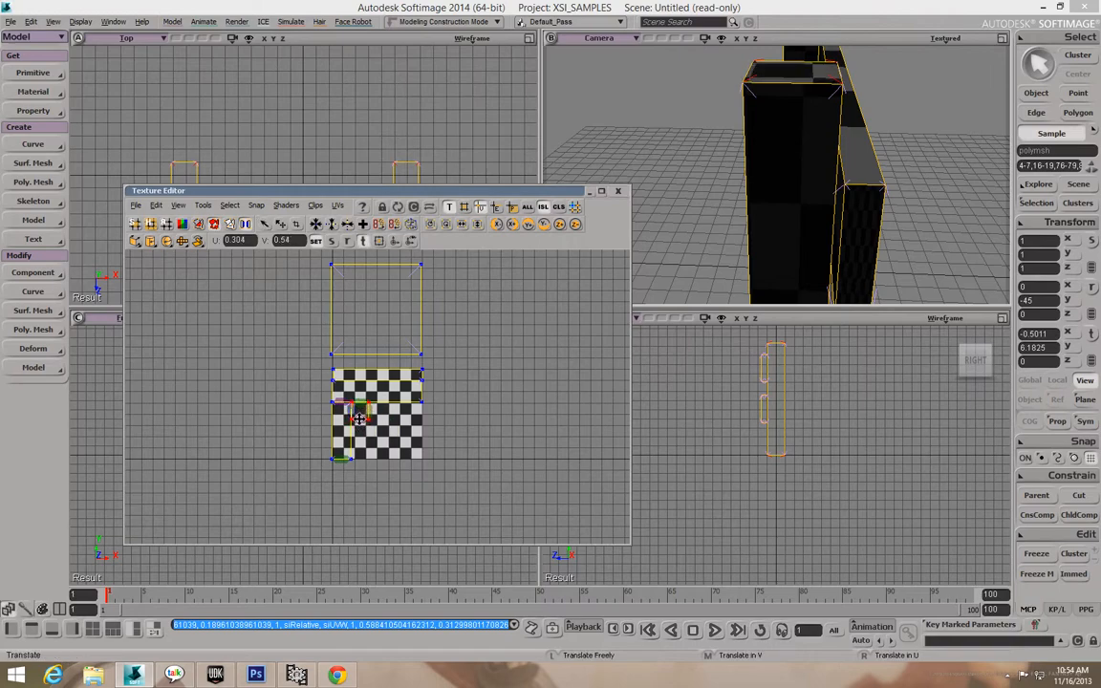
pyautogui.scroll(5, 379, 423)
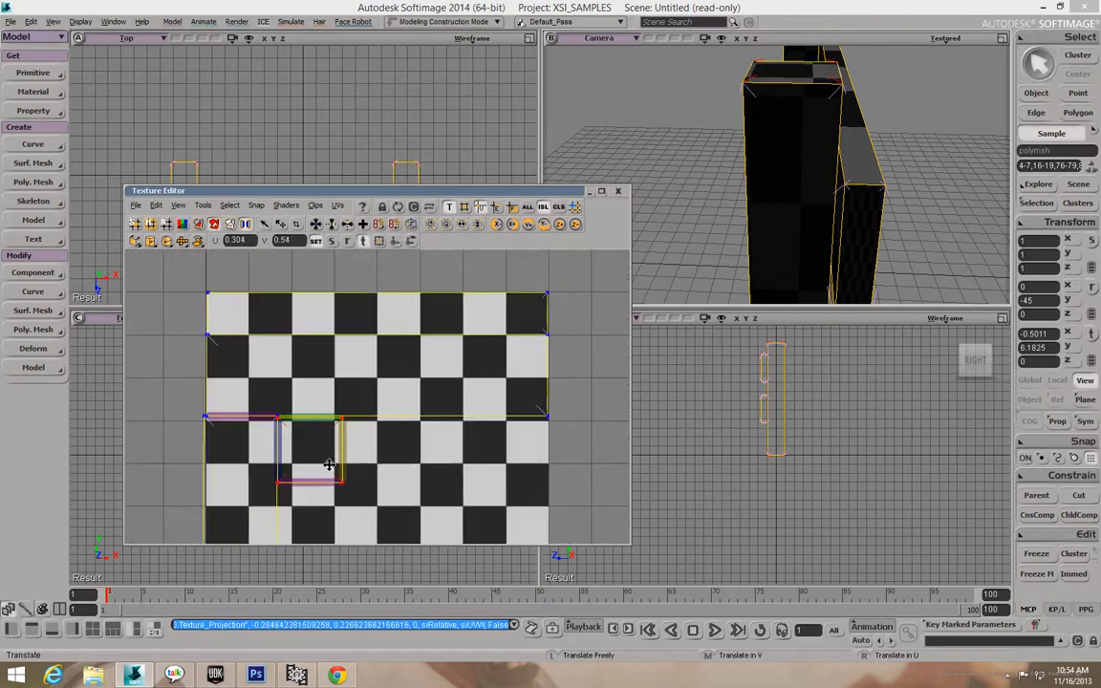
pyautogui.moveTo(347, 459); pyautogui.dragTo(345, 456)
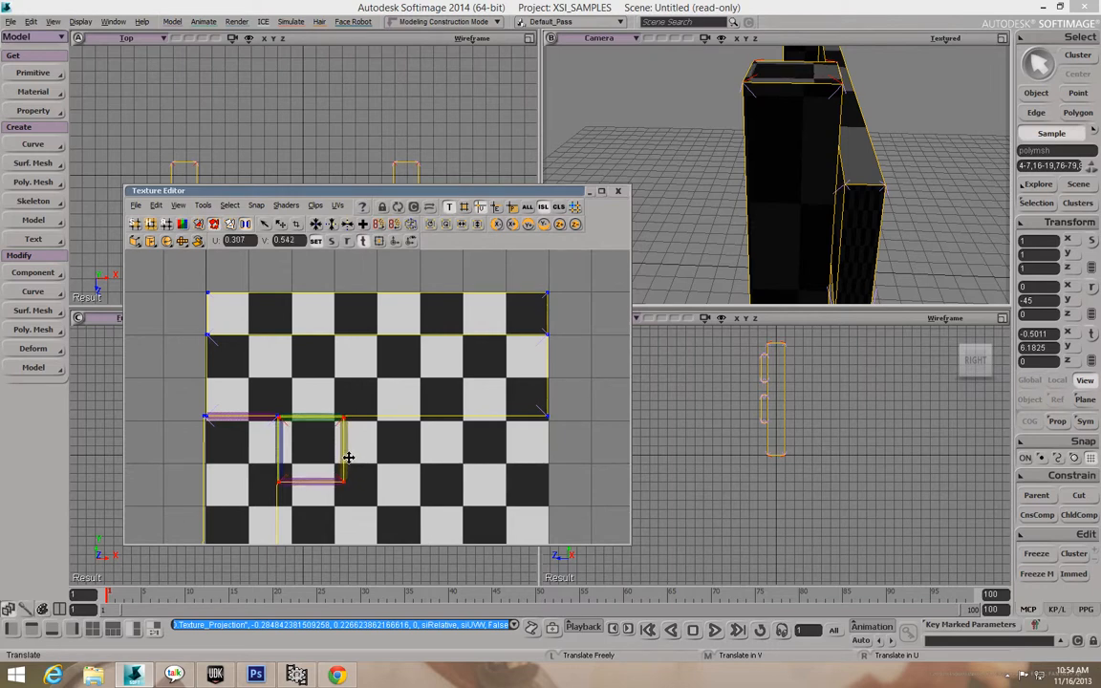
pyautogui.press('x')
pyautogui.scroll(-3, 420, 448)
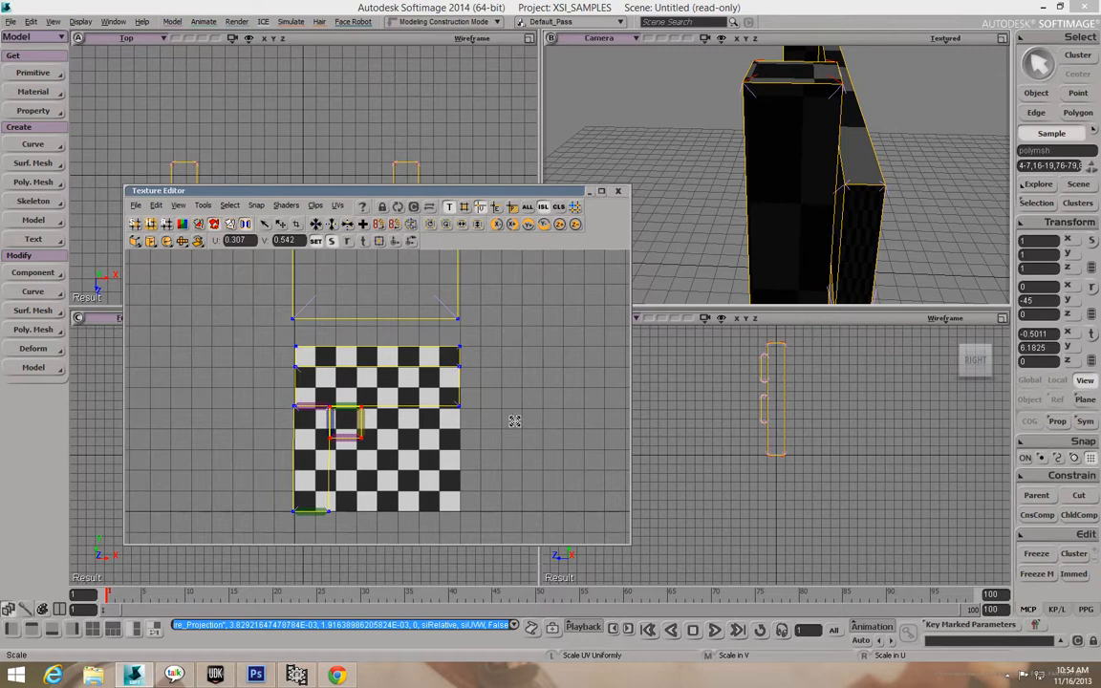
pyautogui.press('space')
pyautogui.press('space')
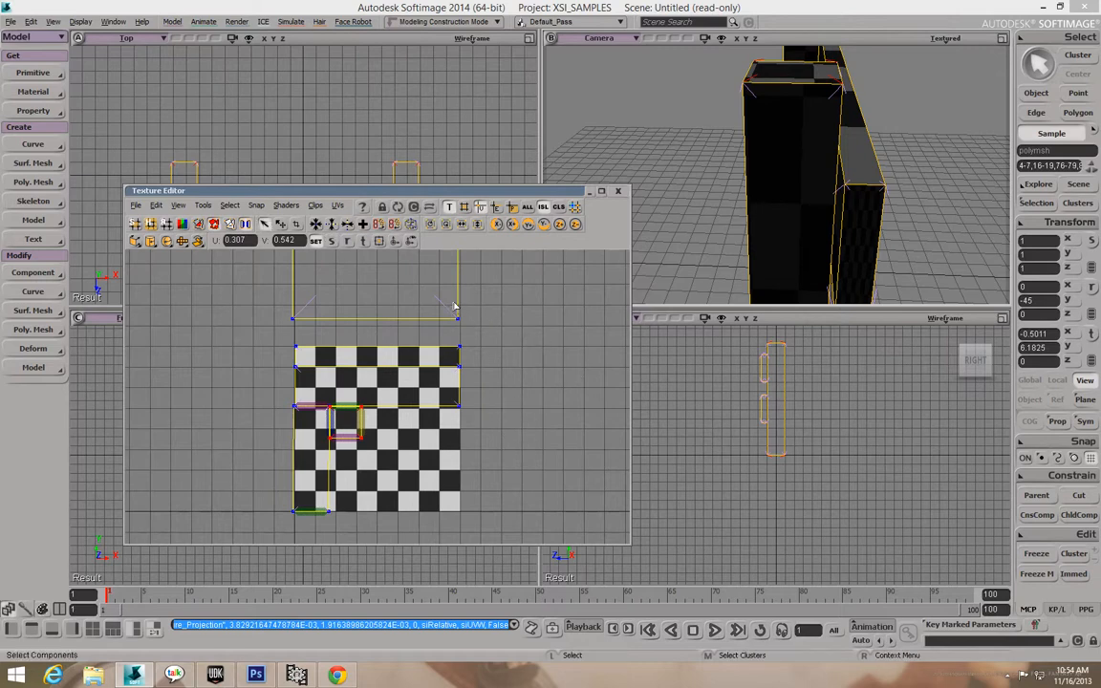
pyautogui.moveTo(447, 297); pyautogui.dragTo(507, 348)
pyautogui.moveTo(434, 303); pyautogui.dragTo(482, 330)
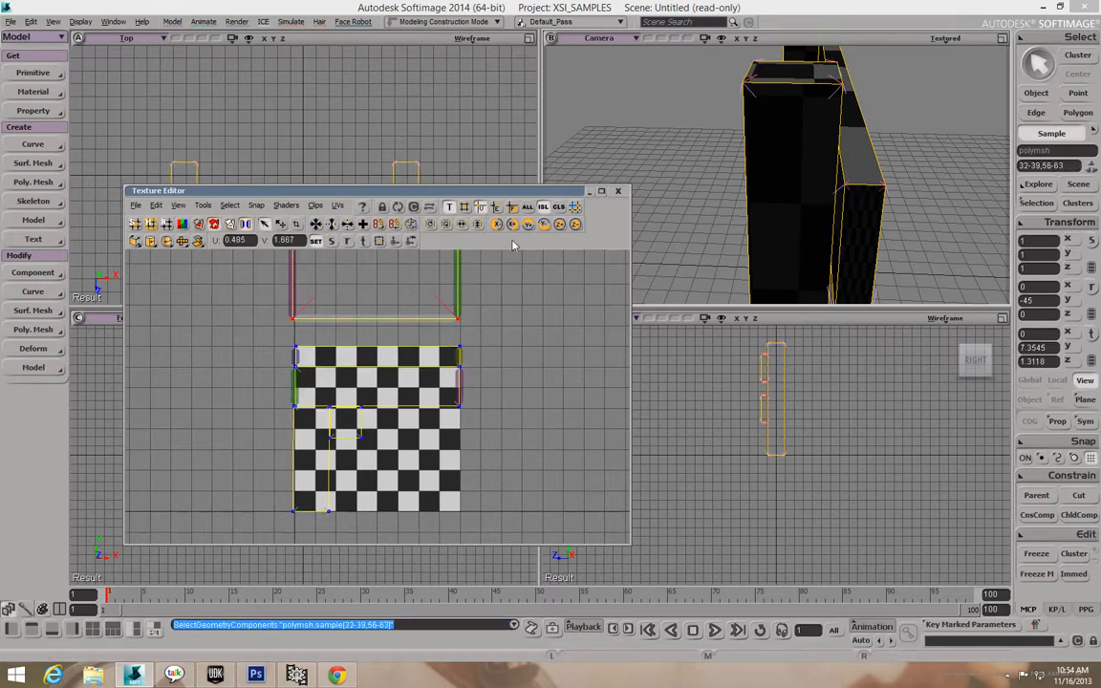
# Scale the top UV island down into the checker layout.
pyautogui.press('x')
pyautogui.moveTo(459, 310); pyautogui.dragTo(424, 502)
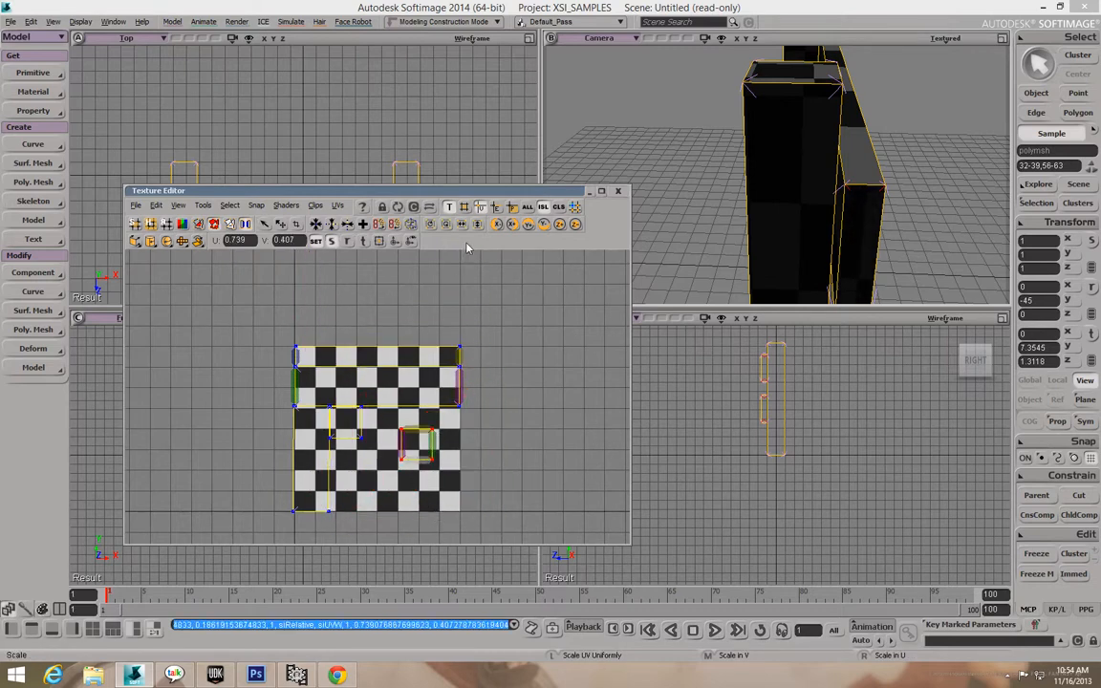
pyautogui.press('v')
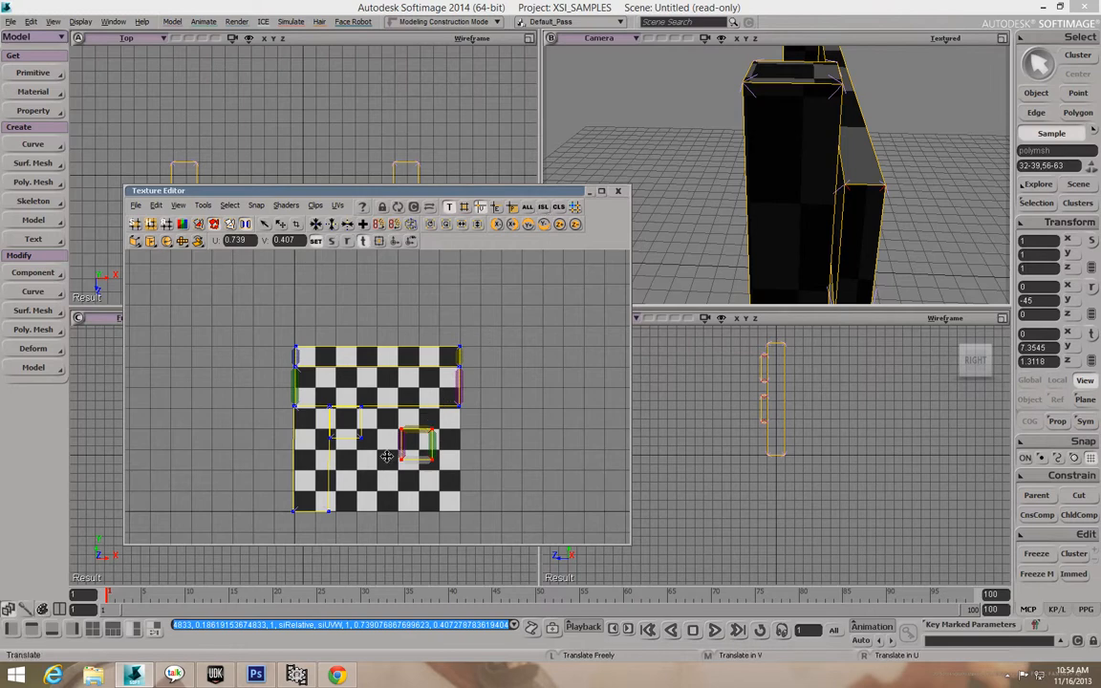
pyautogui.press('x')
pyautogui.press('v')
# Pull the island's bottom points down to the checker's bottom edge, near V 0.004.
pyautogui.press('space')
pyautogui.moveTo(391, 453); pyautogui.dragTo(425, 497)
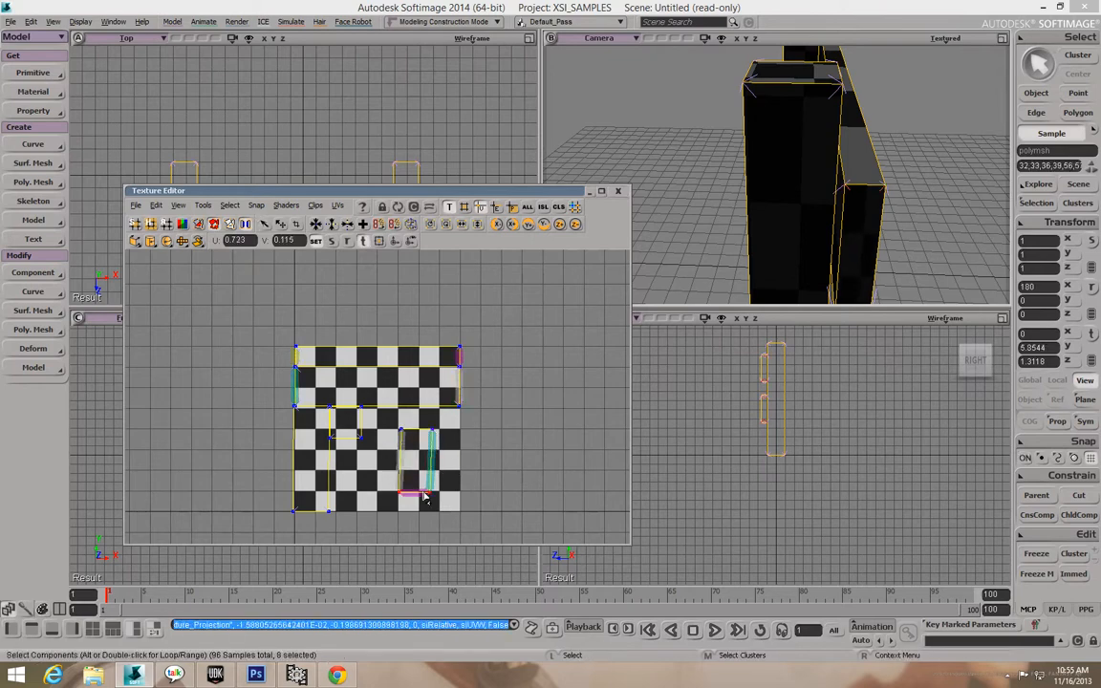
pyautogui.hotkey('ctrl', 'z')
pyautogui.moveTo(427, 495); pyautogui.dragTo(427, 529)
pyautogui.press('v')
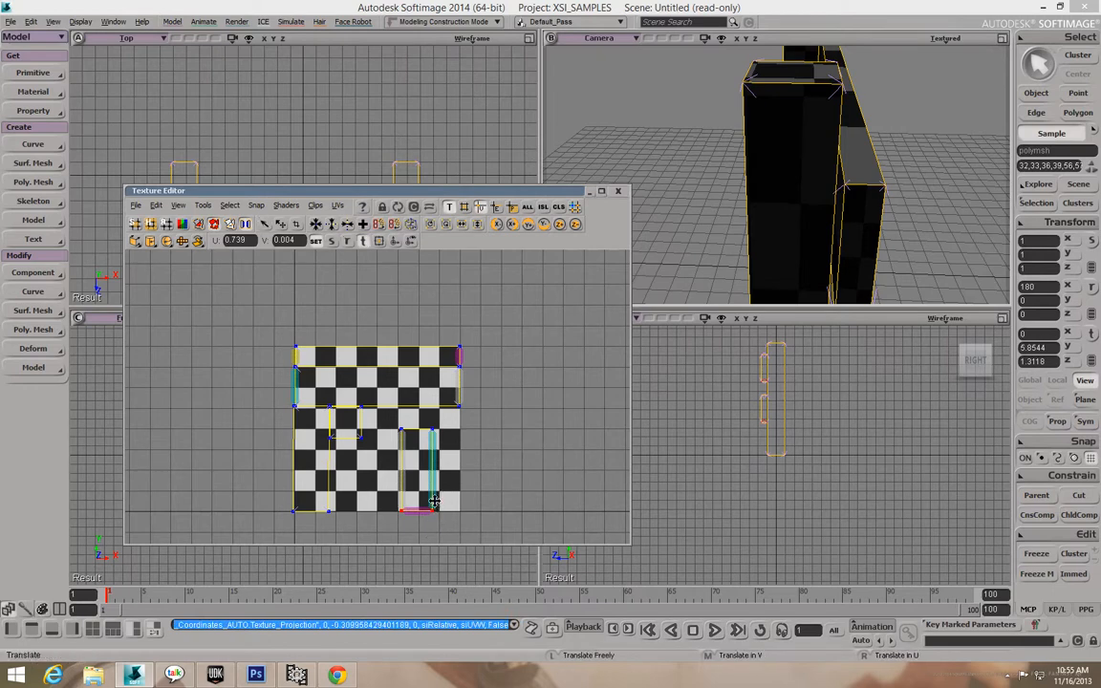
pyautogui.press('space')
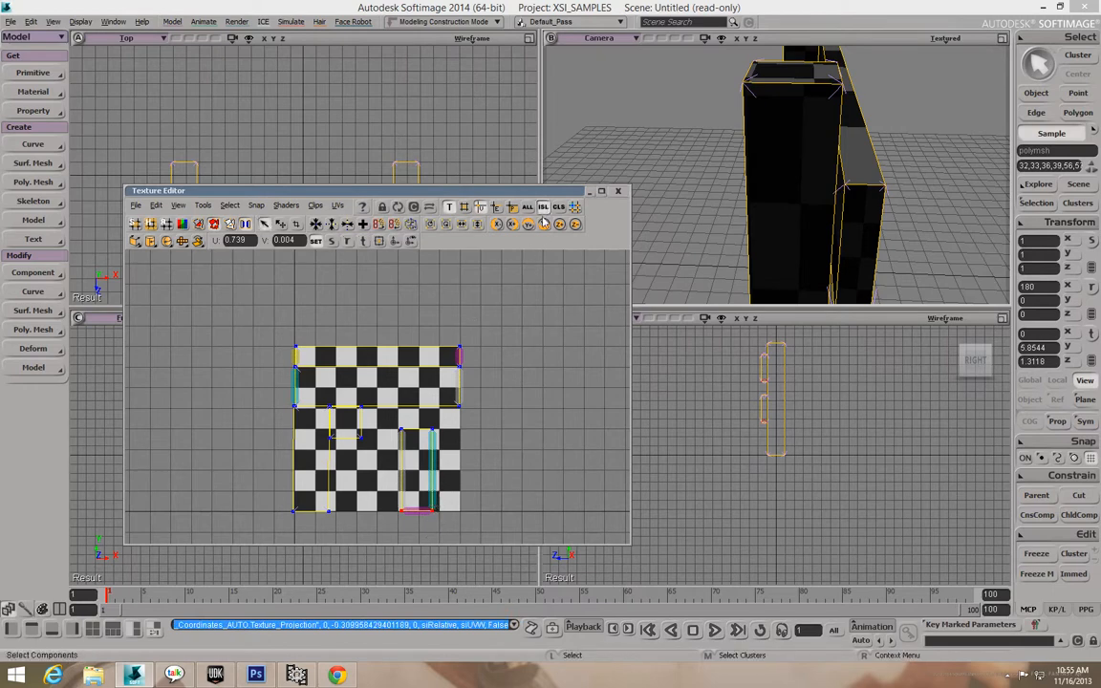
pyautogui.click(415, 470)
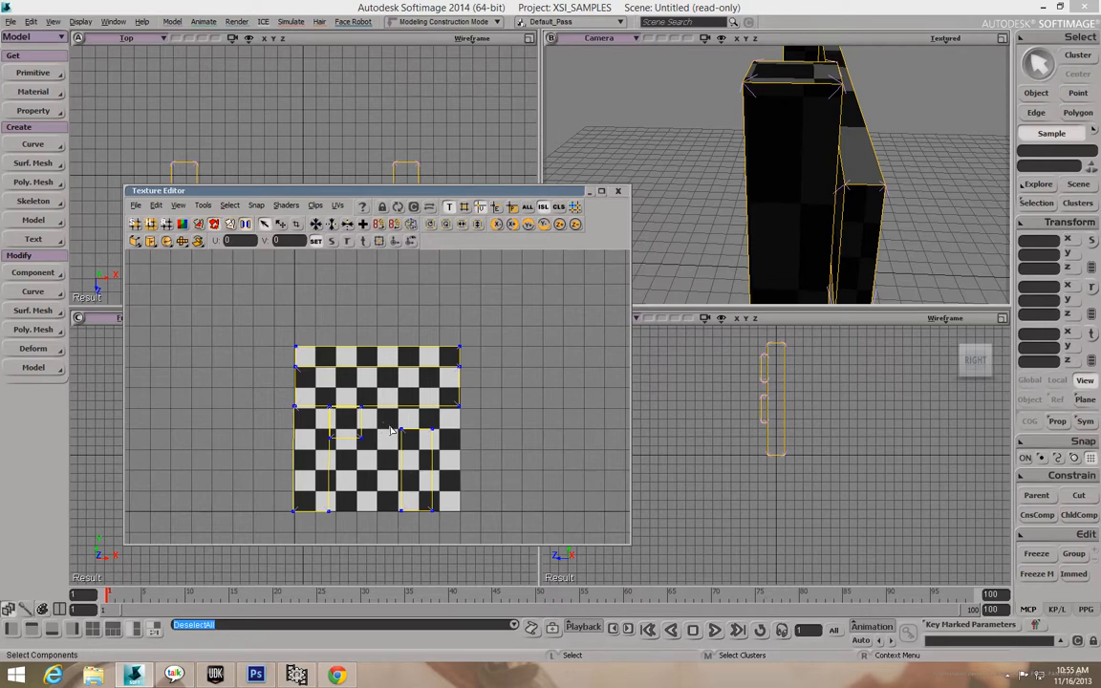
# Shift the tall UV strip right to line up with the checker's right edge.
pyautogui.moveTo(383, 427); pyautogui.dragTo(470, 539)
pyautogui.press('v')
pyautogui.moveTo(437, 484)
pyautogui.mouseDown()
pyautogui.moveTo(376, 469)
pyautogui.moveTo(416, 457)
pyautogui.moveTo(382, 451)
pyautogui.moveTo(457, 478)
pyautogui.mouseUp()
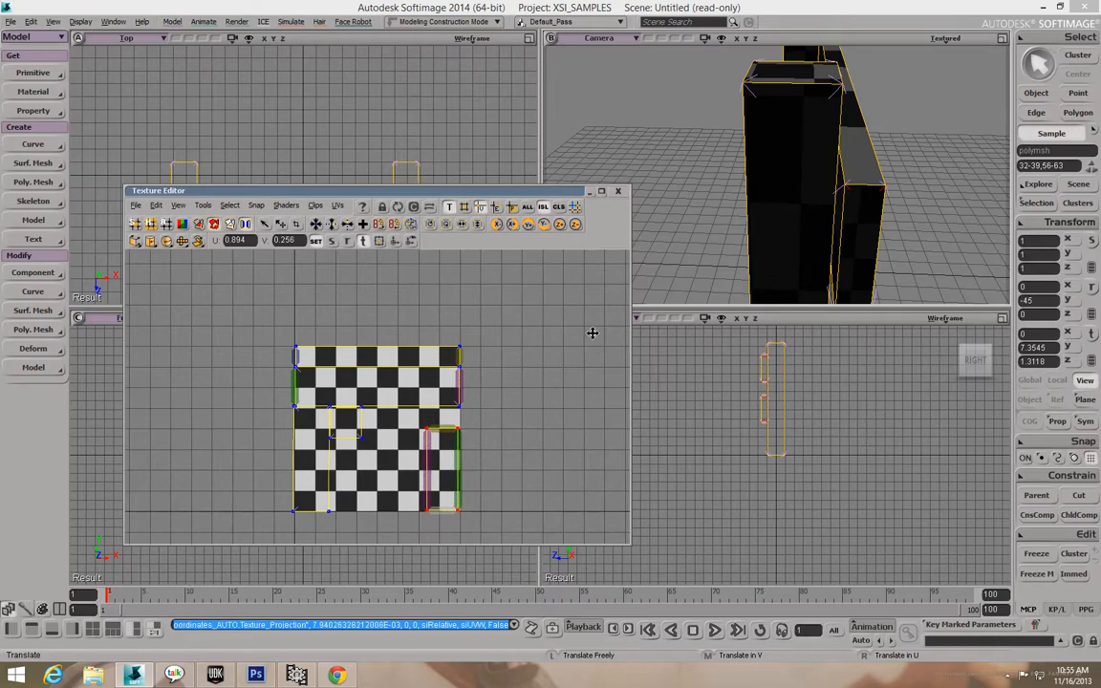
# Orbit the camera to review the whole checkered fence, then bring Photoshop forward.
pyautogui.press('o')
pyautogui.moveTo(877, 185); pyautogui.dragTo(764, 169)
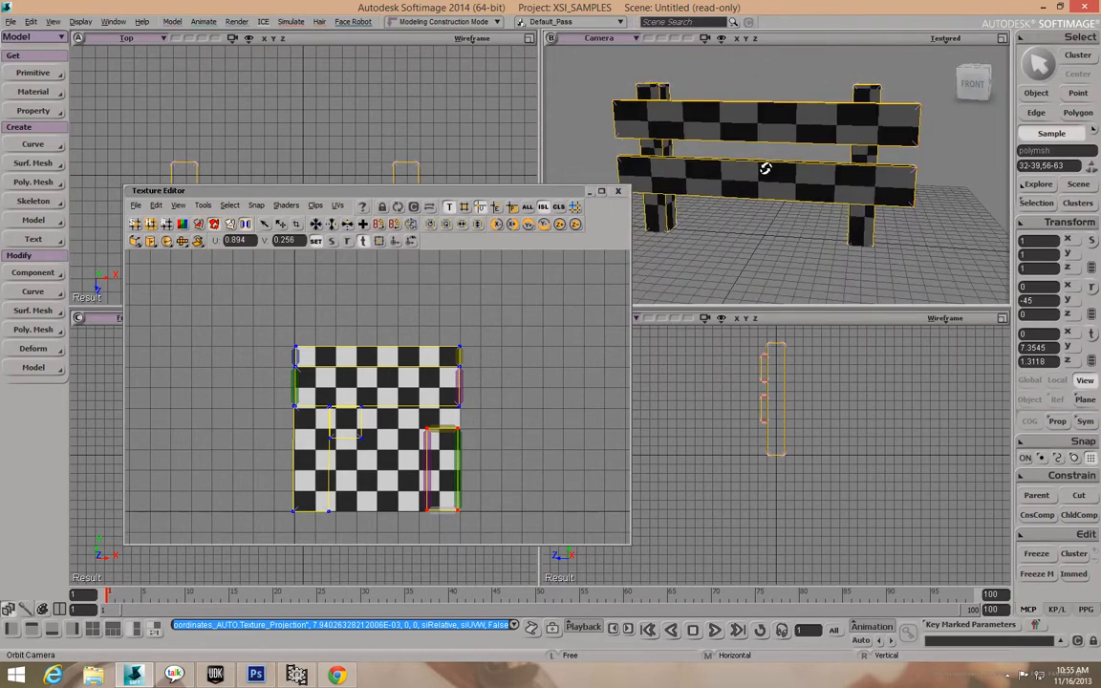
pyautogui.scroll(2, 768, 167)
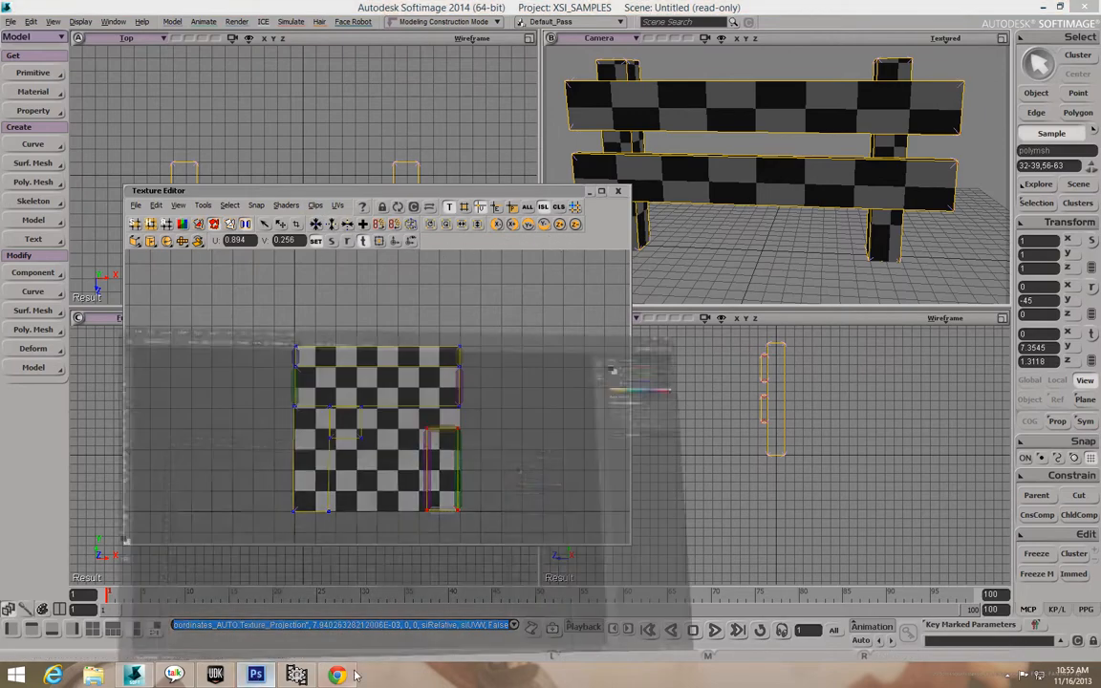
pyautogui.click(256, 675)
# Create a new 512x512 document and fill the canvas with black.
pyautogui.click(37, 9)
pyautogui.click(48, 20)
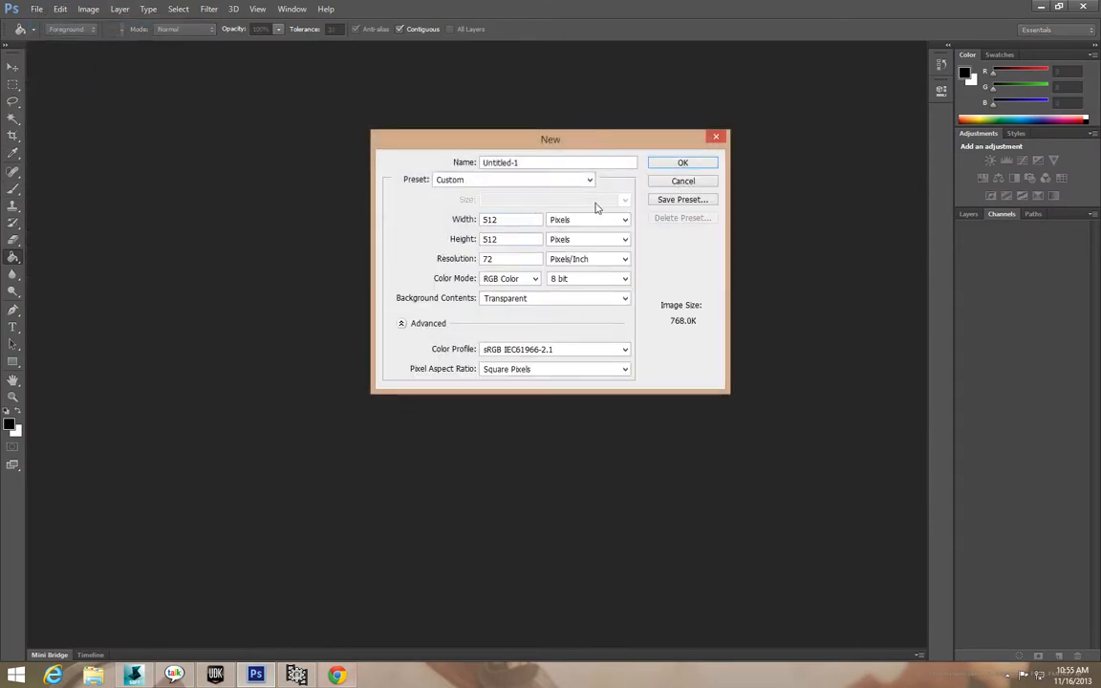
pyautogui.click(684, 163)
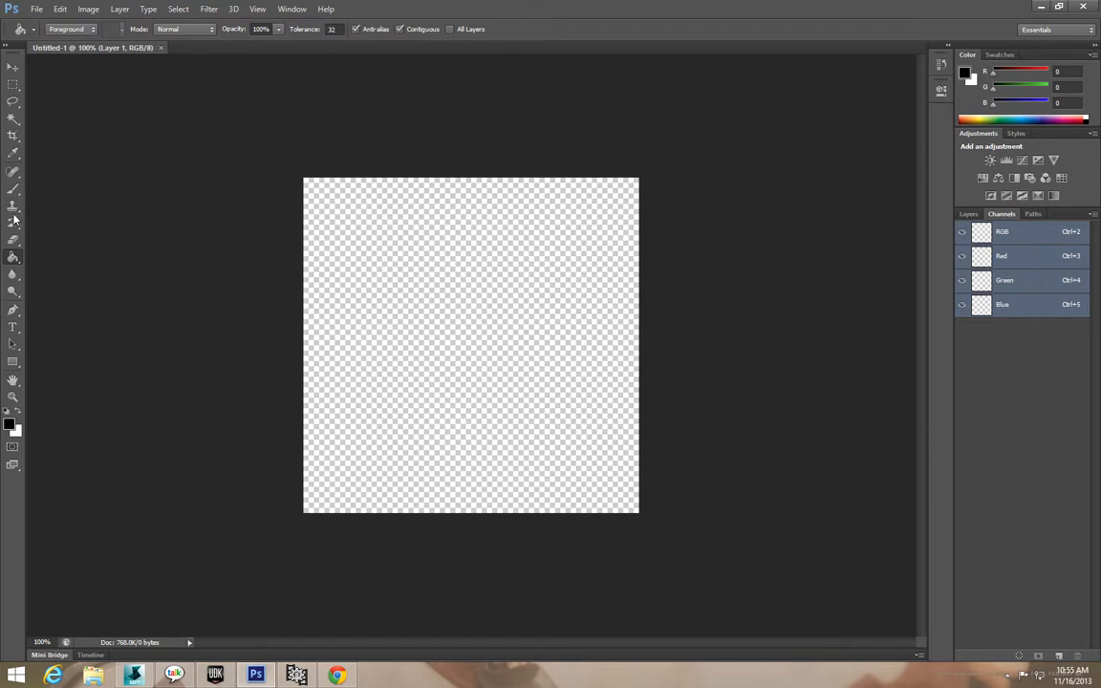
pyautogui.click(391, 305)
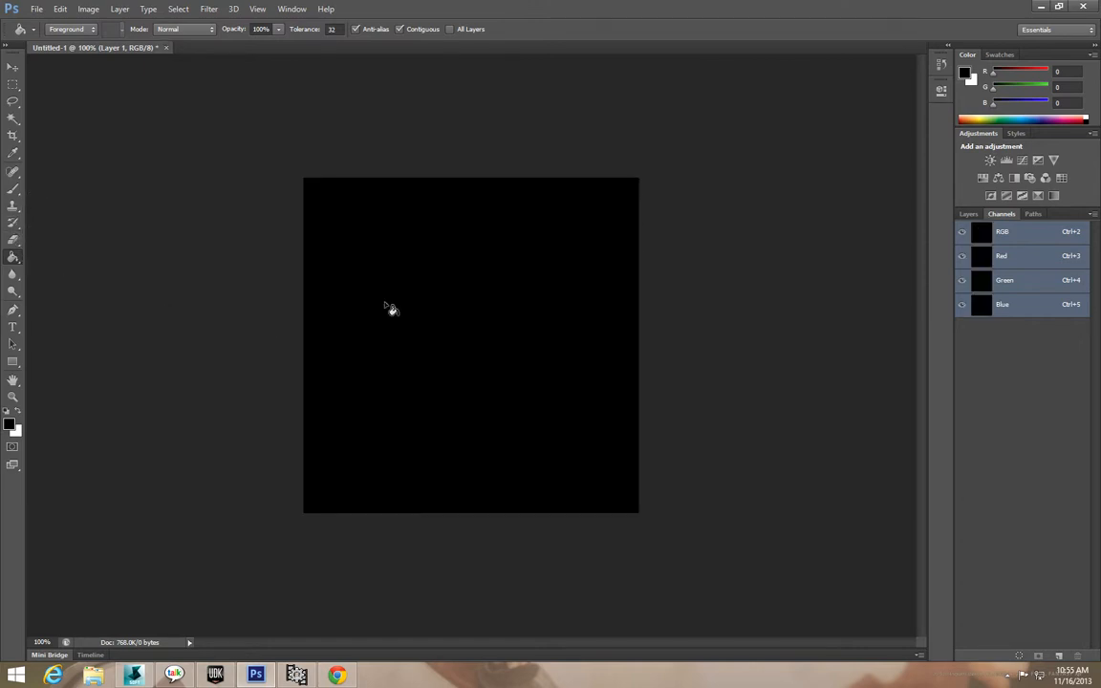
# Save As into the D:\Downloads\UDK Texture JPEG\WoodExample folder.
pyautogui.click(37, 8)
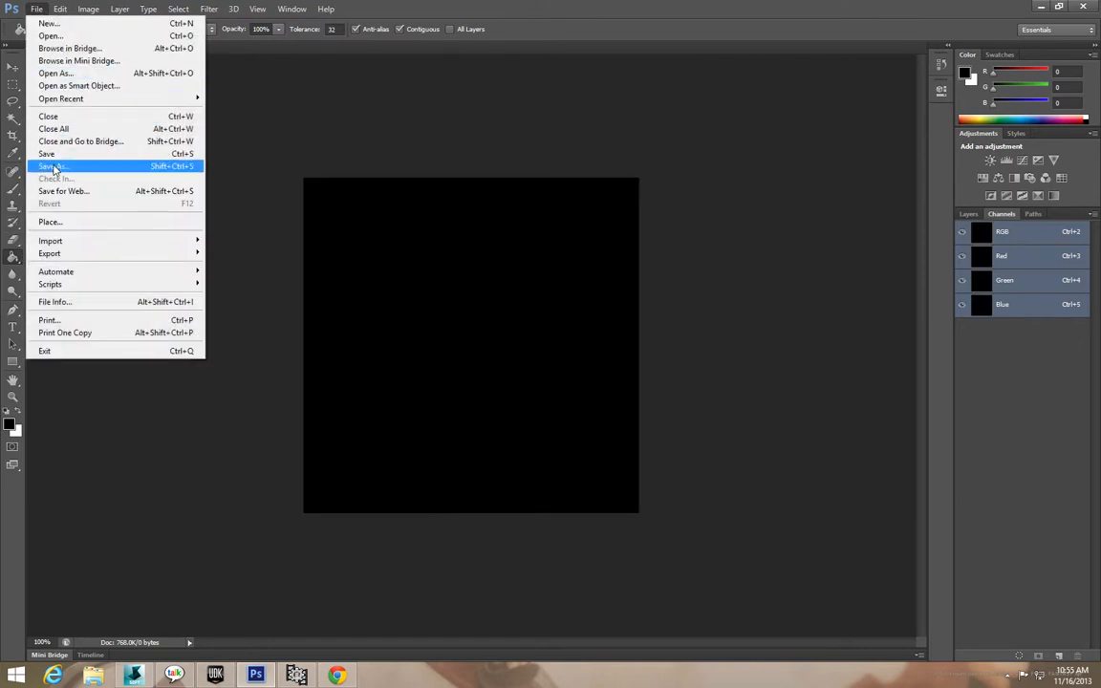
pyautogui.click(54, 168)
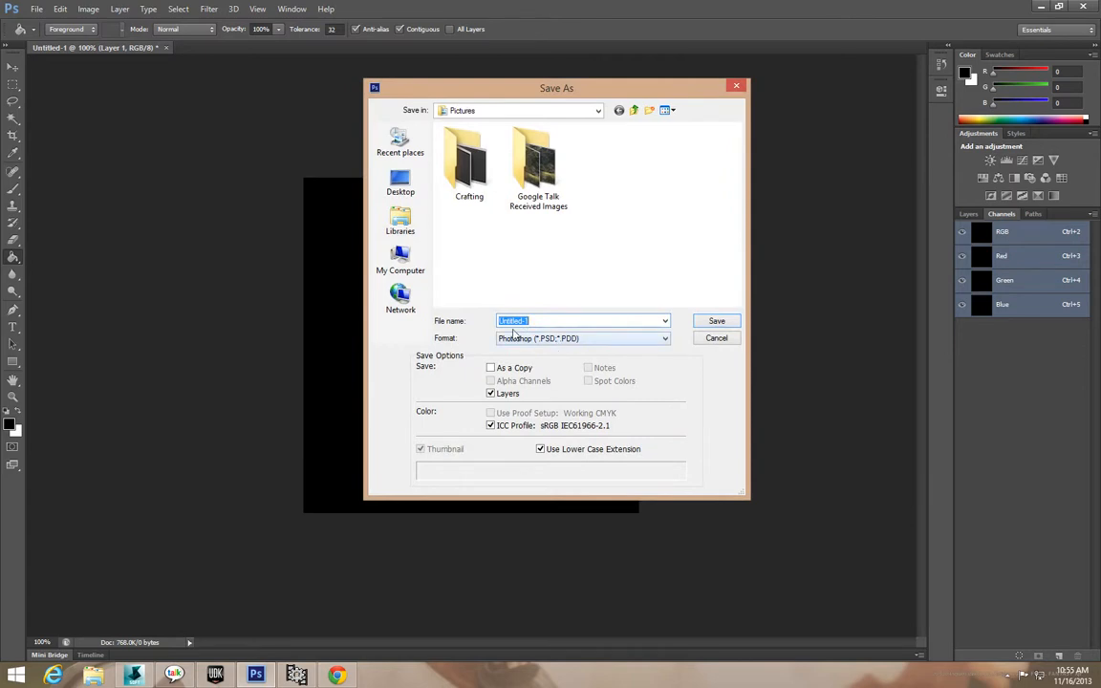
pyautogui.click(392, 257)
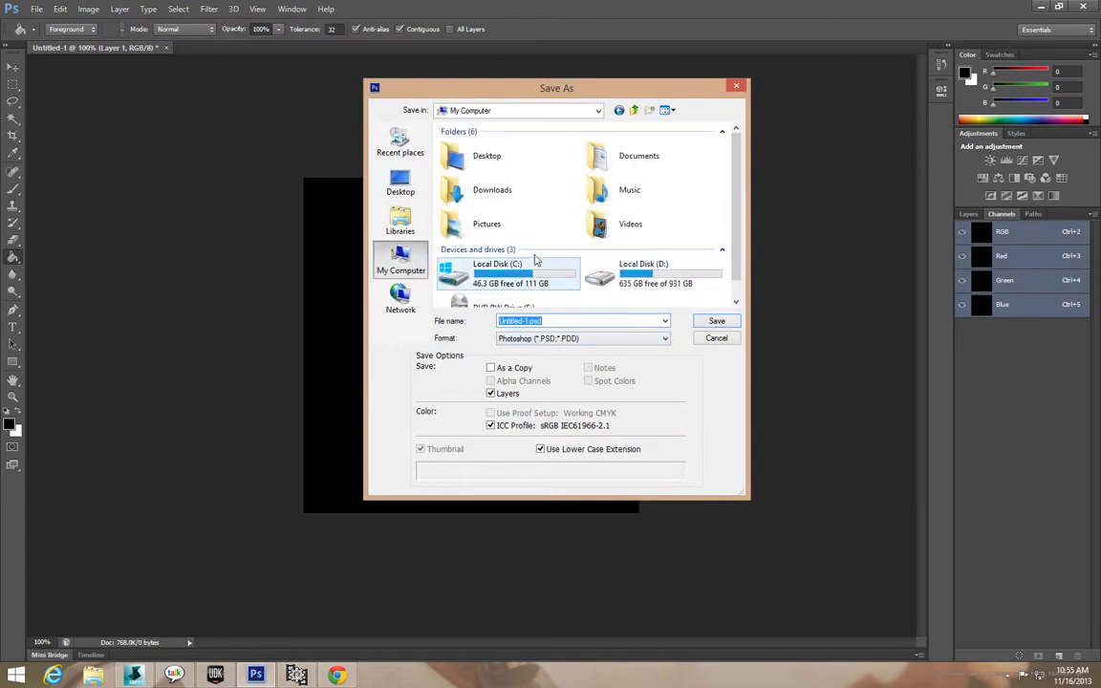
pyautogui.doubleClick(593, 260)
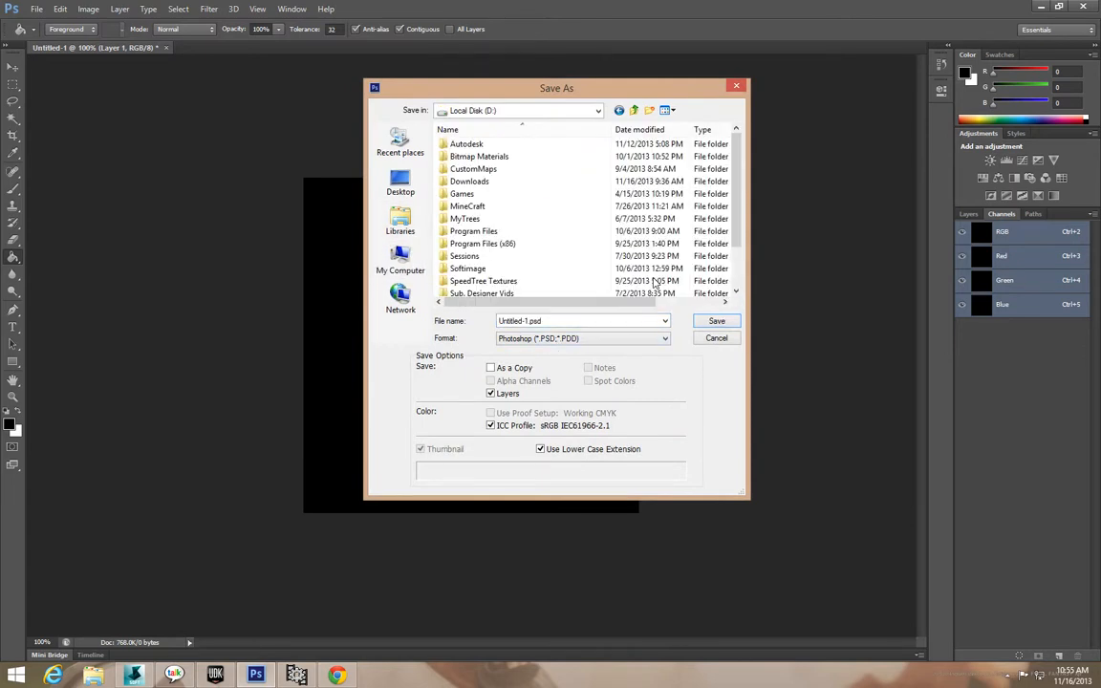
pyautogui.doubleClick(516, 181)
pyautogui.click(492, 293)
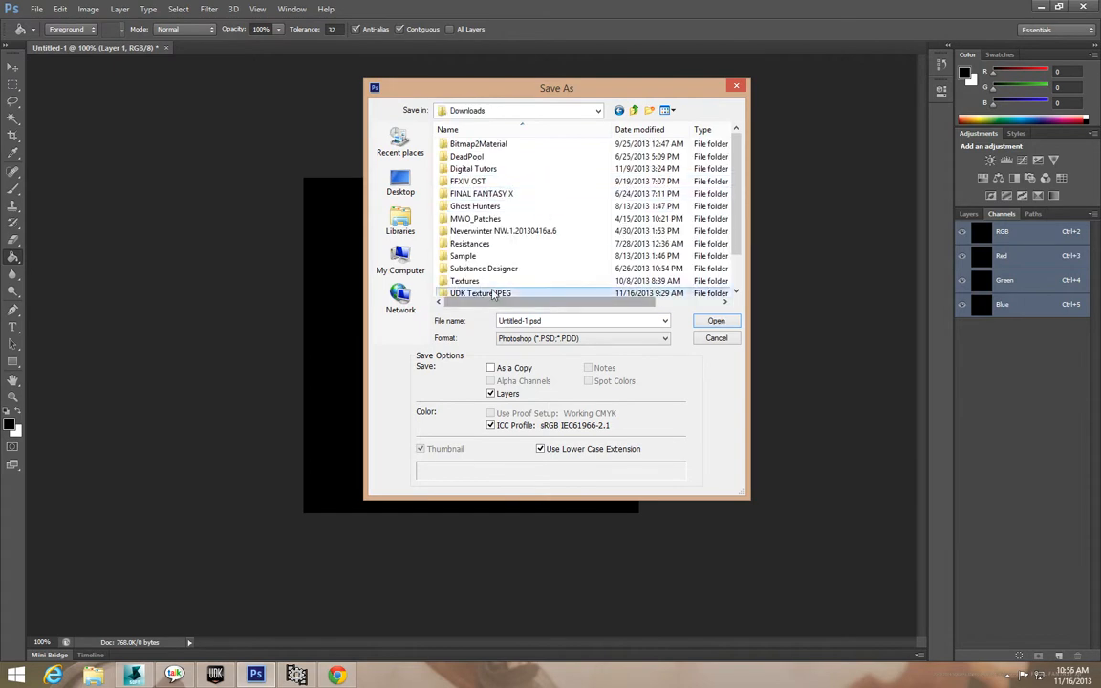
pyautogui.doubleClick(492, 294)
pyautogui.doubleClick(470, 192)
# Save the file as Black.tga, a 24 bits/pixel Targa, and minimize Photoshop.
pyautogui.click(539, 321)
pyautogui.click(529, 321)
pyautogui.moveTo(528, 321); pyautogui.dragTo(419, 324)
pyautogui.write('Black')
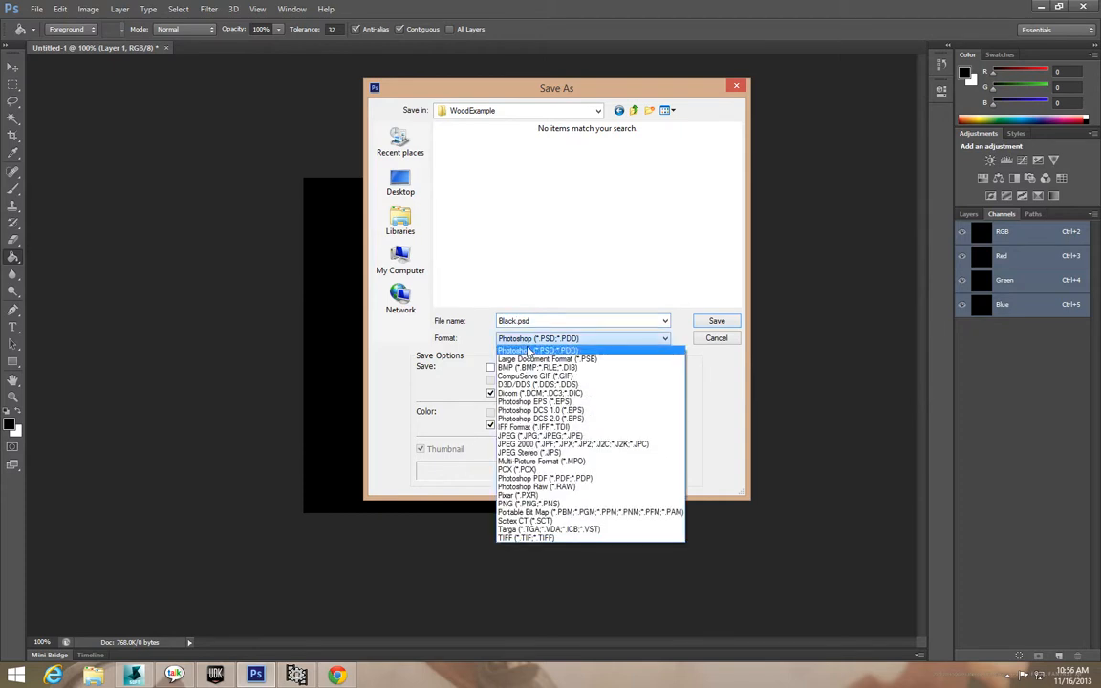
pyautogui.click(546, 529)
pyautogui.click(712, 321)
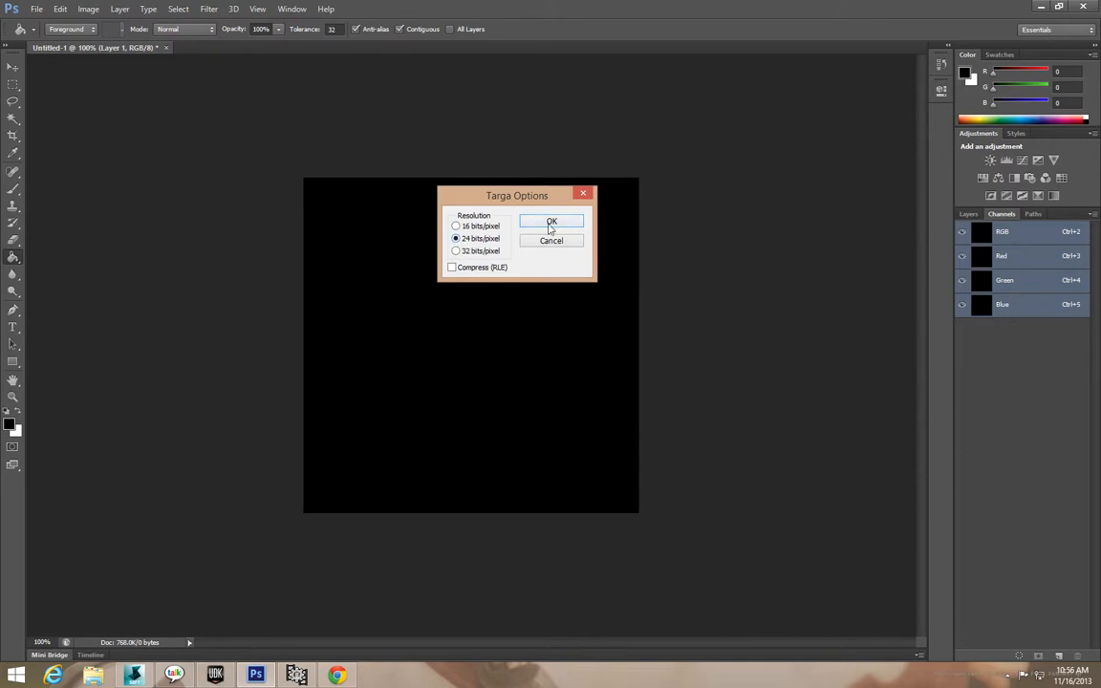
pyautogui.click(551, 223)
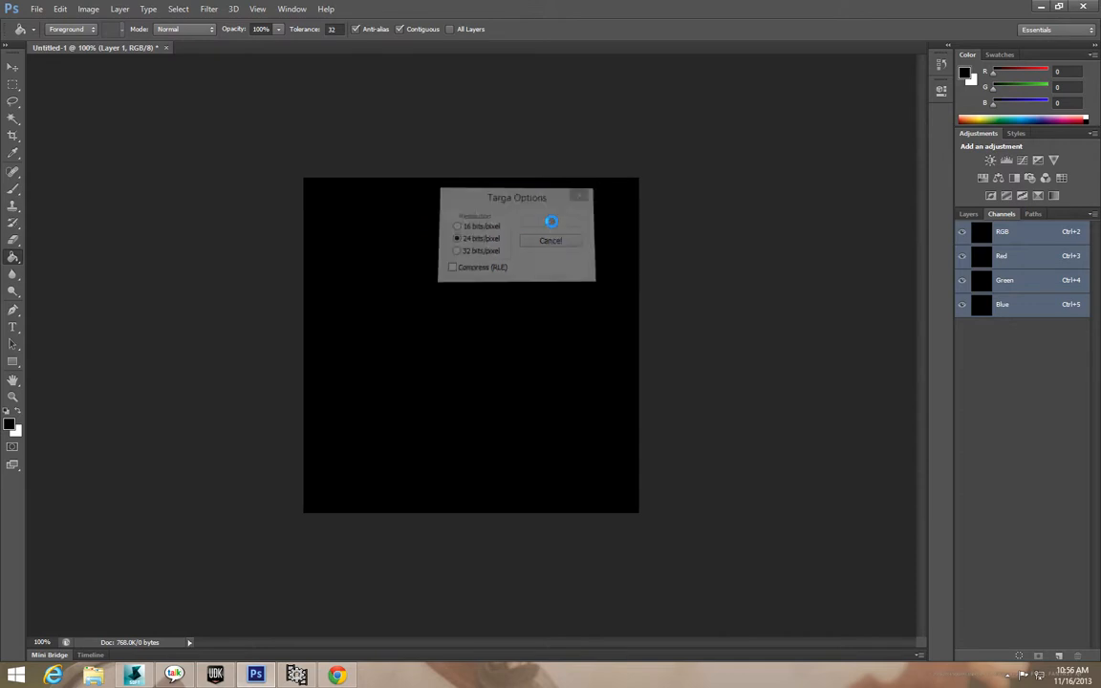
pyautogui.click(1042, 7)
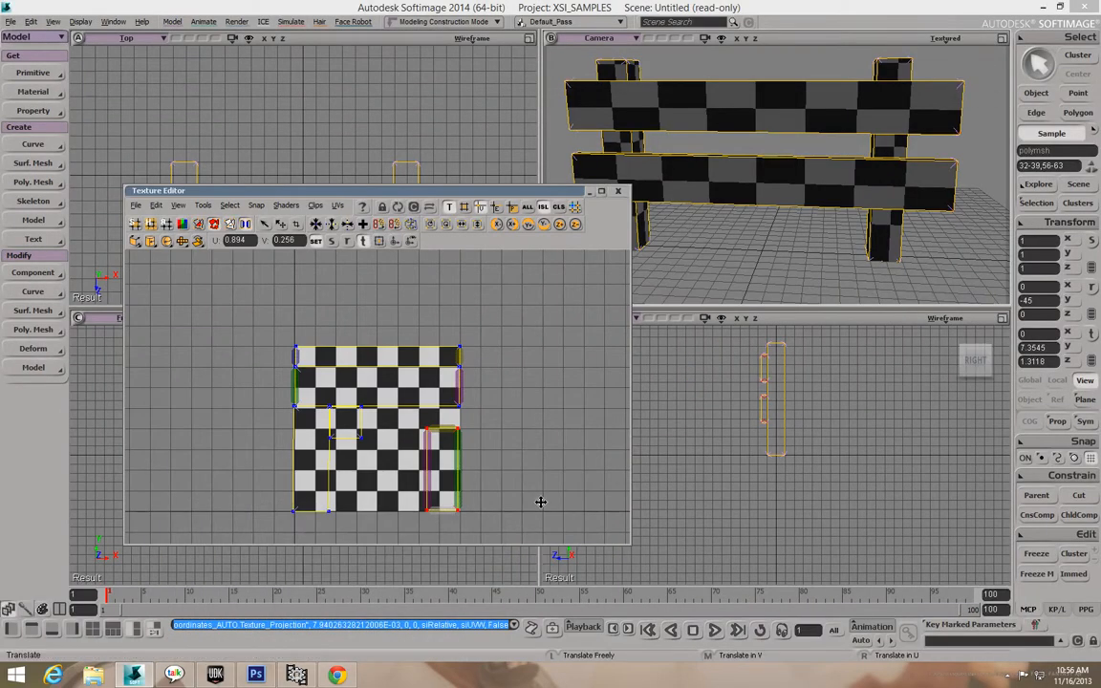
# Start a clip import and look for the texture under C:\Users and its Downloads folder.
pyautogui.click(315, 205)
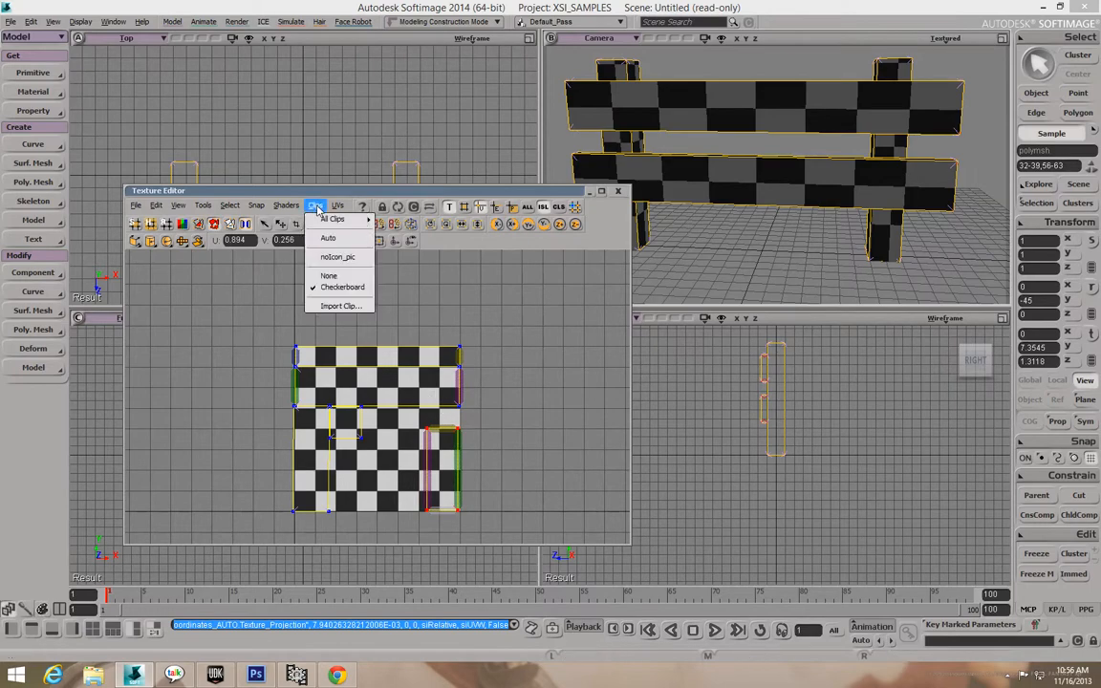
pyautogui.click(335, 306)
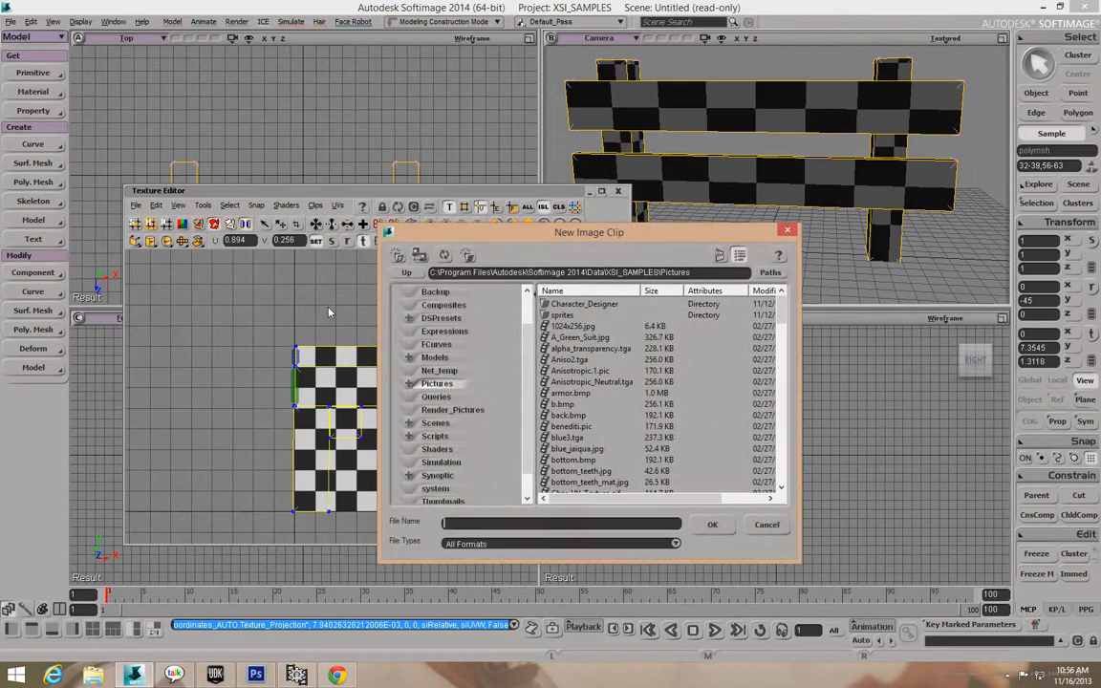
pyautogui.moveTo(784, 318); pyautogui.dragTo(803, 293)
pyautogui.click(445, 272)
pyautogui.click(432, 272)
pyautogui.moveTo(432, 273); pyautogui.dragTo(680, 273)
pyautogui.click(677, 273)
pyautogui.moveTo(437, 272); pyautogui.dragTo(690, 272)
pyautogui.write('\\')
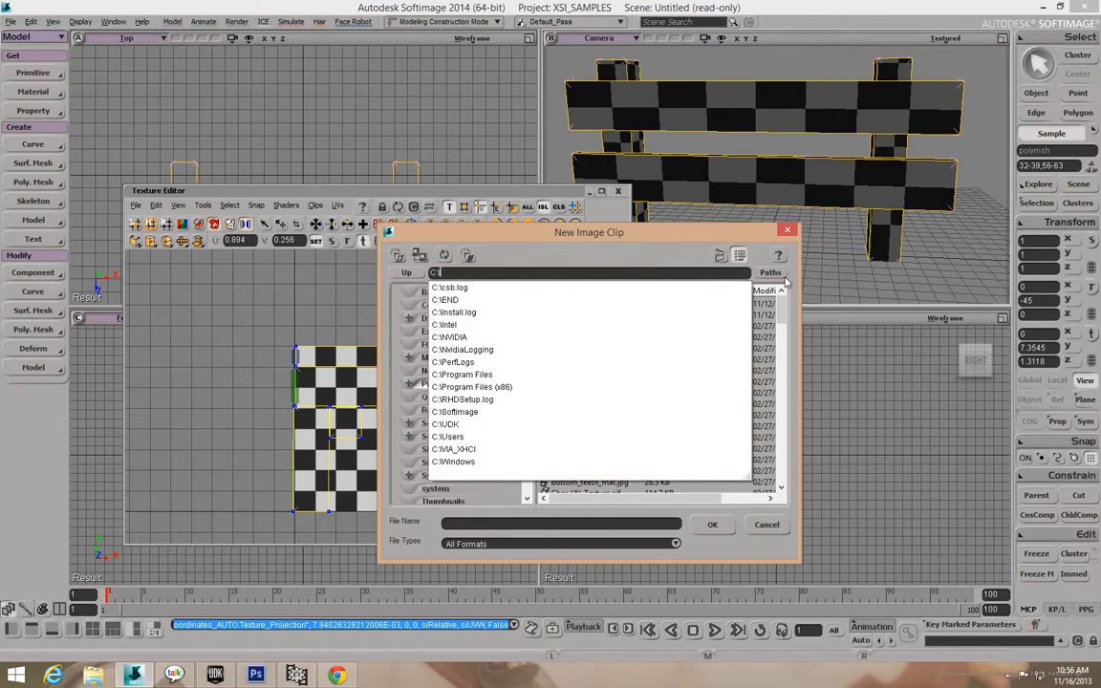
pyautogui.write('Users')
pyautogui.press('Return')
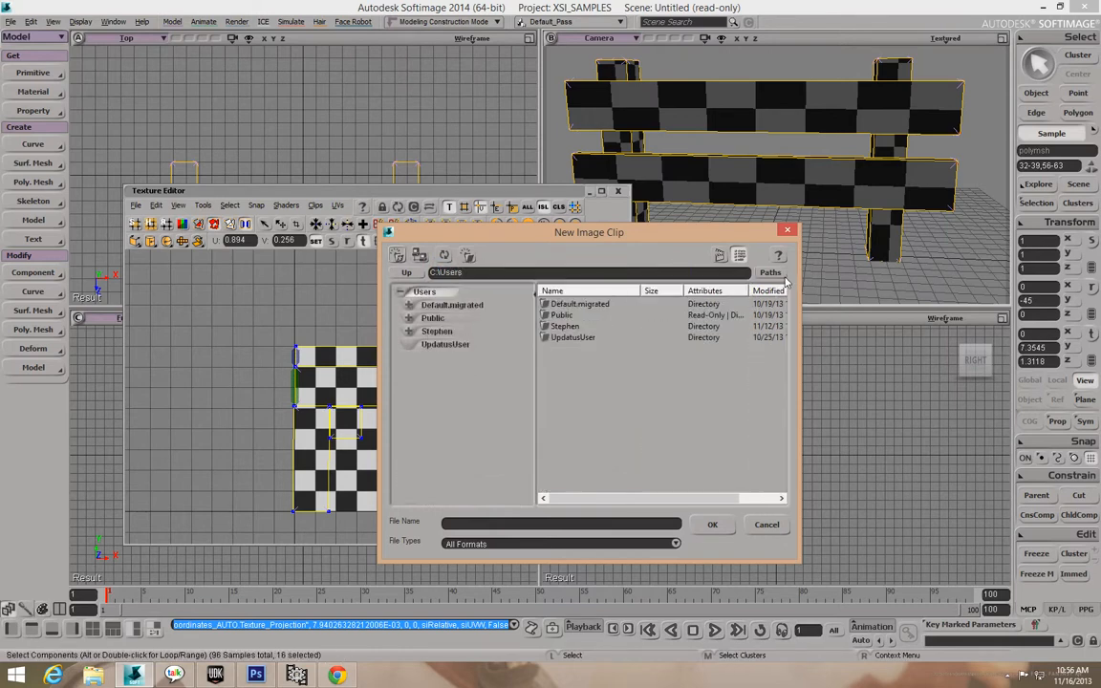
pyautogui.doubleClick(565, 326)
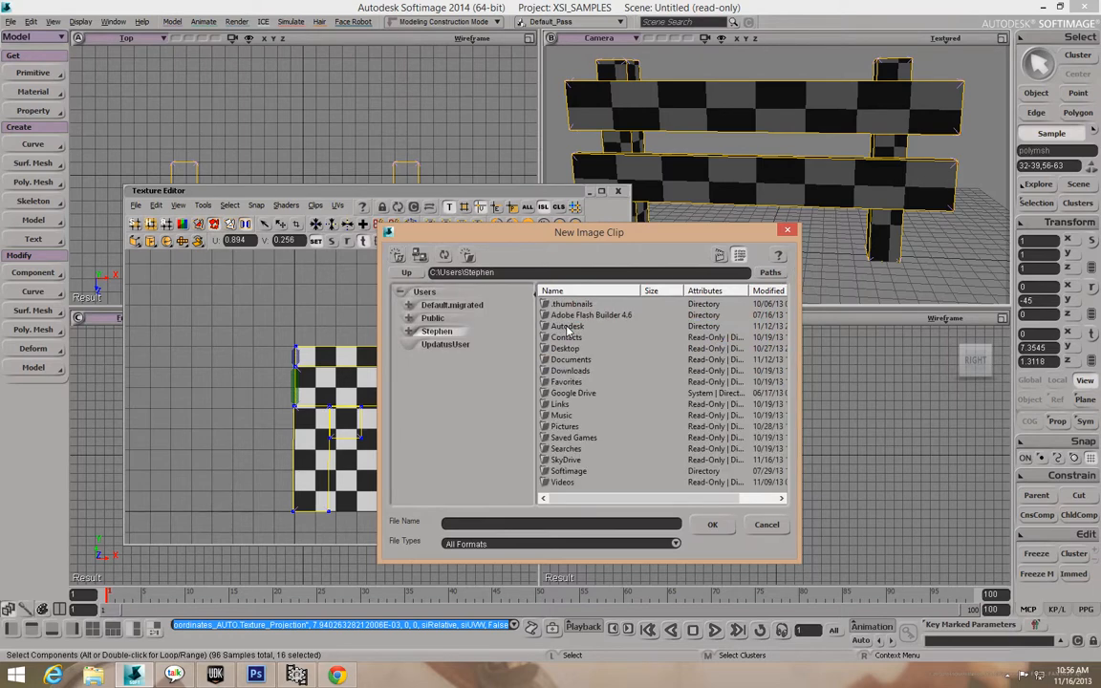
pyautogui.click(571, 371)
pyautogui.doubleClick(588, 372)
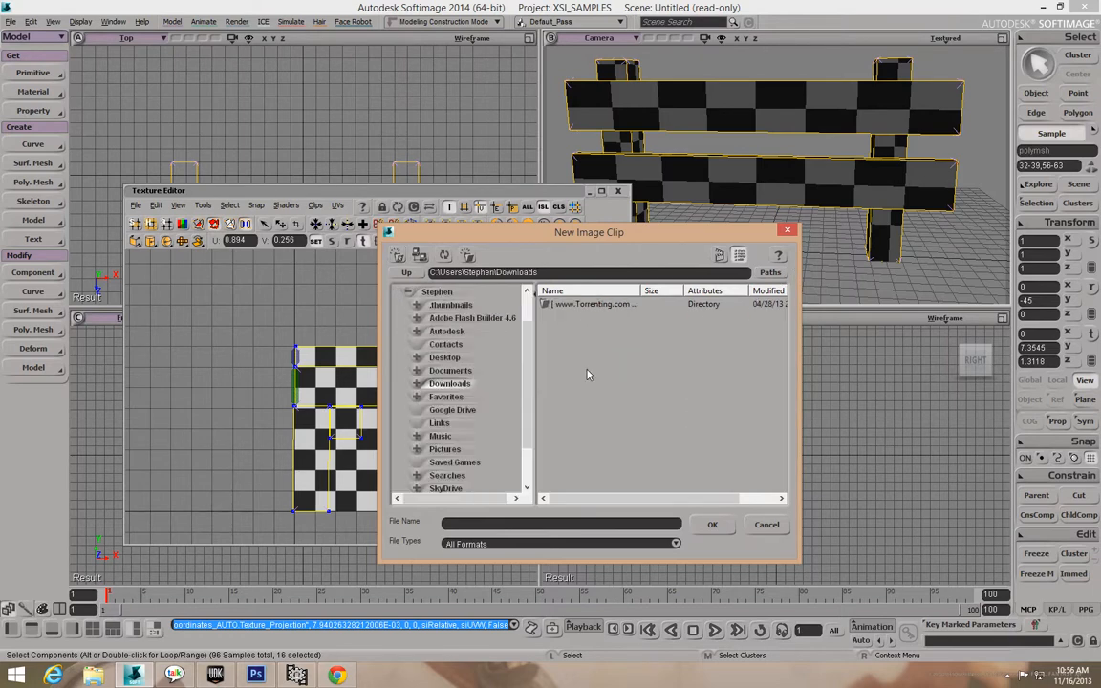
pyautogui.click(407, 273)
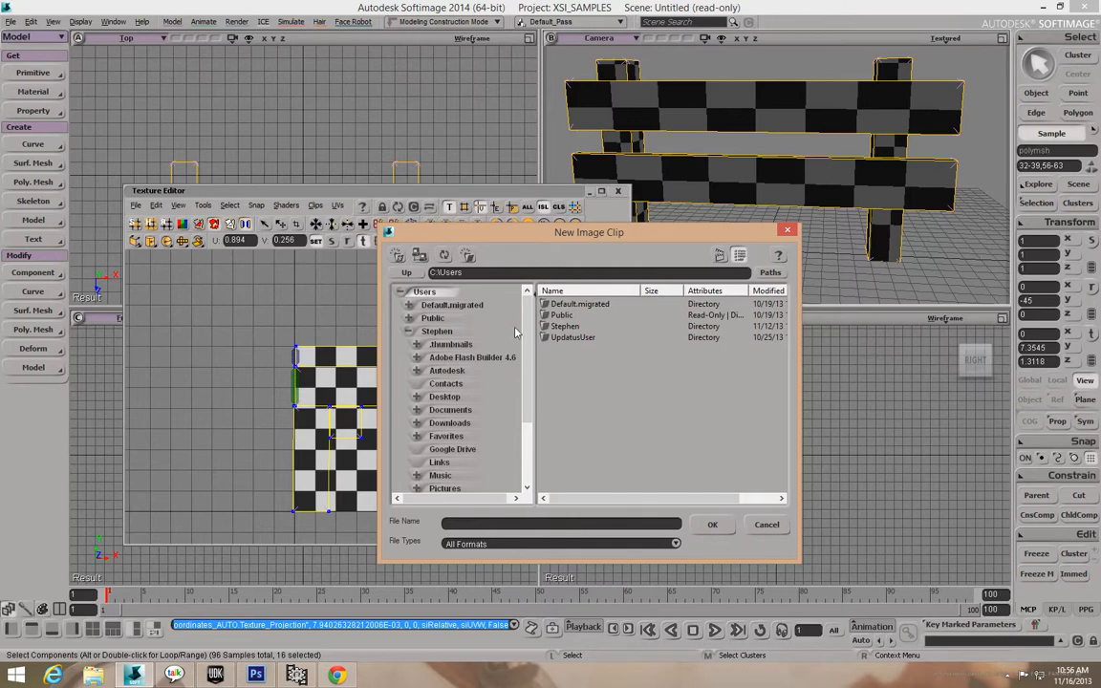
pyautogui.scroll(-2, 483, 332)
# Switch the browser path to the D drive and search its Users folders.
pyautogui.doubleClick(432, 273)
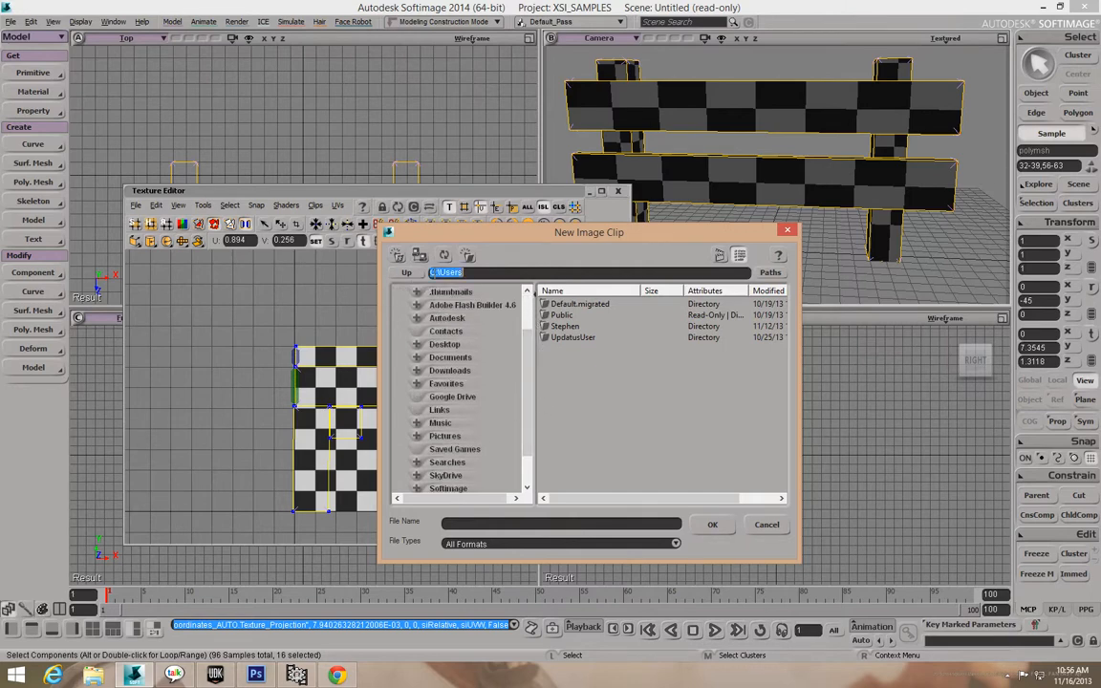
pyautogui.click(432, 272)
pyautogui.press('BackSpace')
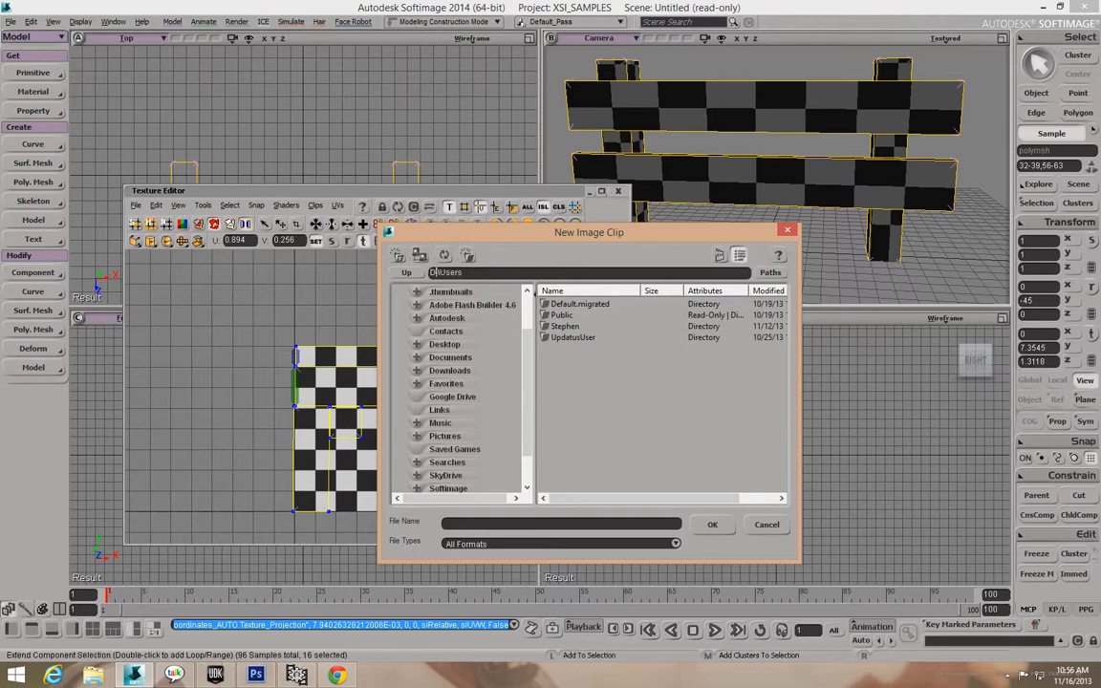
pyautogui.write('D')
pyautogui.press('Return')
pyautogui.doubleClick(593, 317)
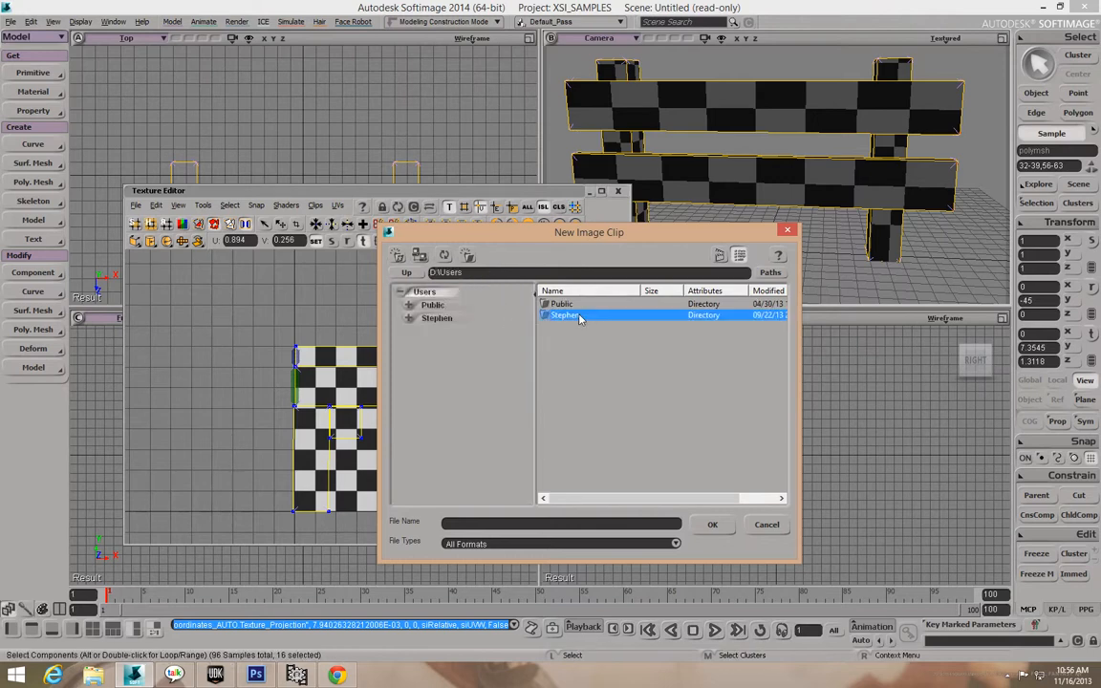
pyautogui.doubleClick(591, 317)
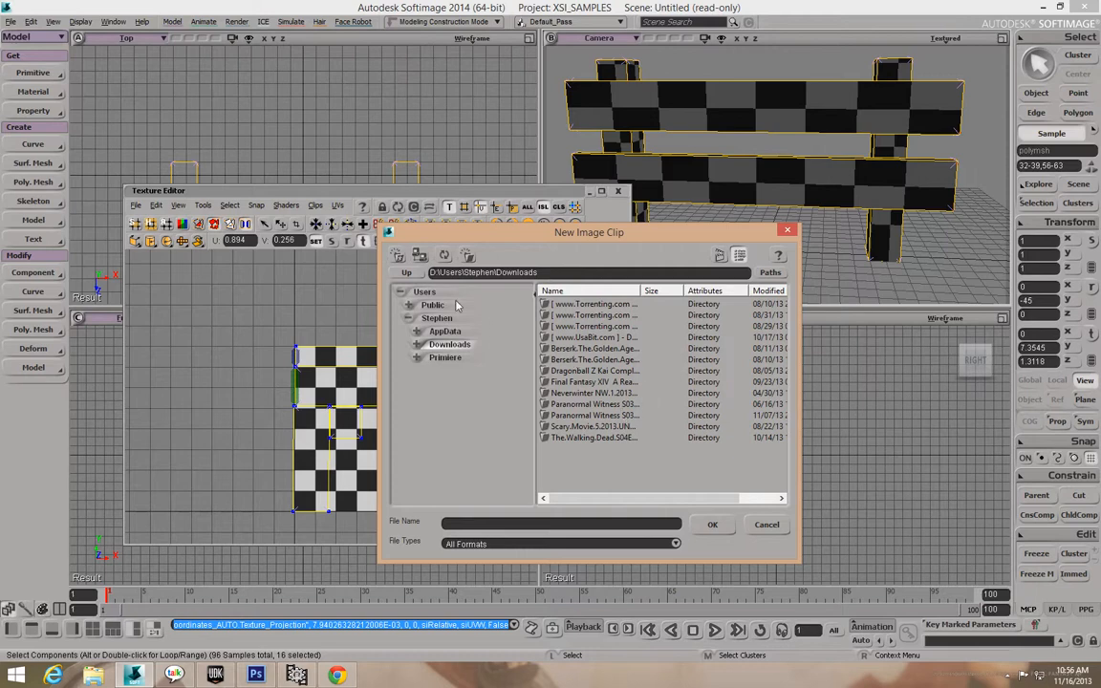
pyautogui.click(406, 274)
pyautogui.click(406, 274)
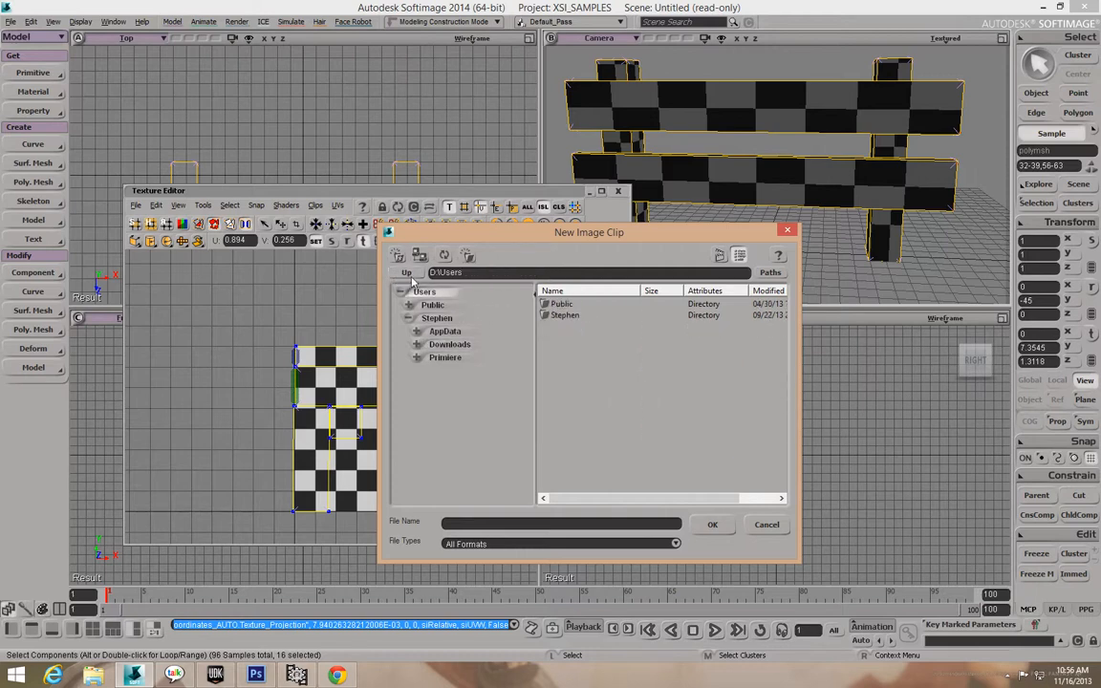
pyautogui.doubleClick(561, 305)
pyautogui.doubleClick(561, 305)
pyautogui.click(407, 273)
pyautogui.click(406, 274)
pyautogui.click(406, 274)
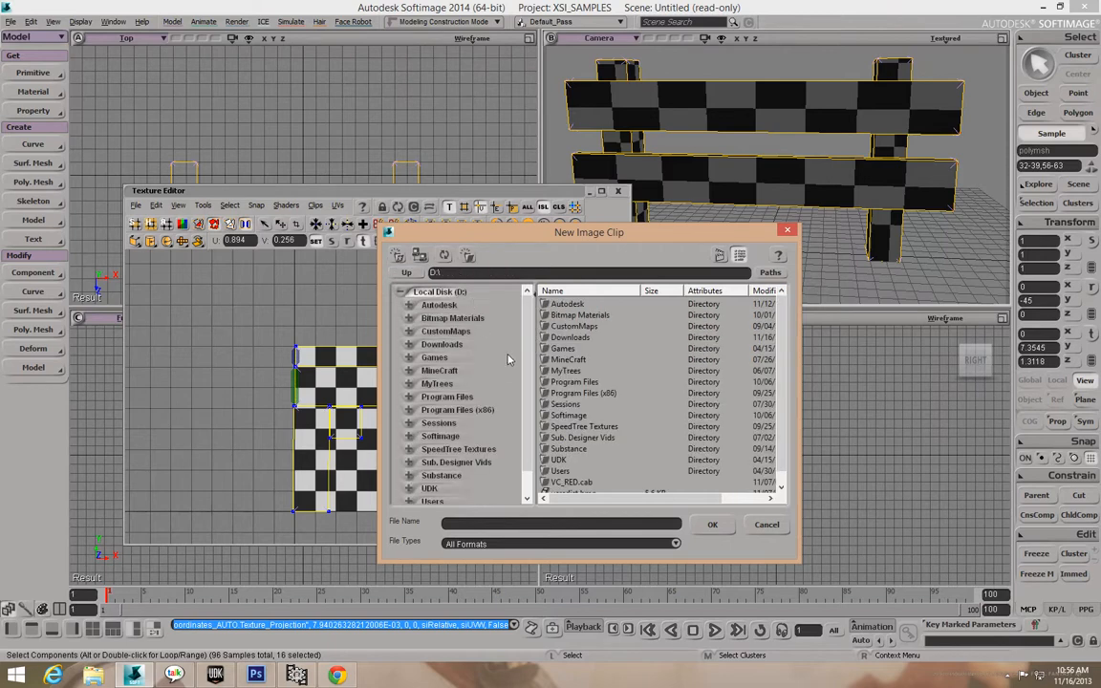
# Load Black.tga from D:\Downloads\UDK Texture JPEG\WoodExample as the texture clip.
pyautogui.click(446, 346)
pyautogui.click(625, 342)
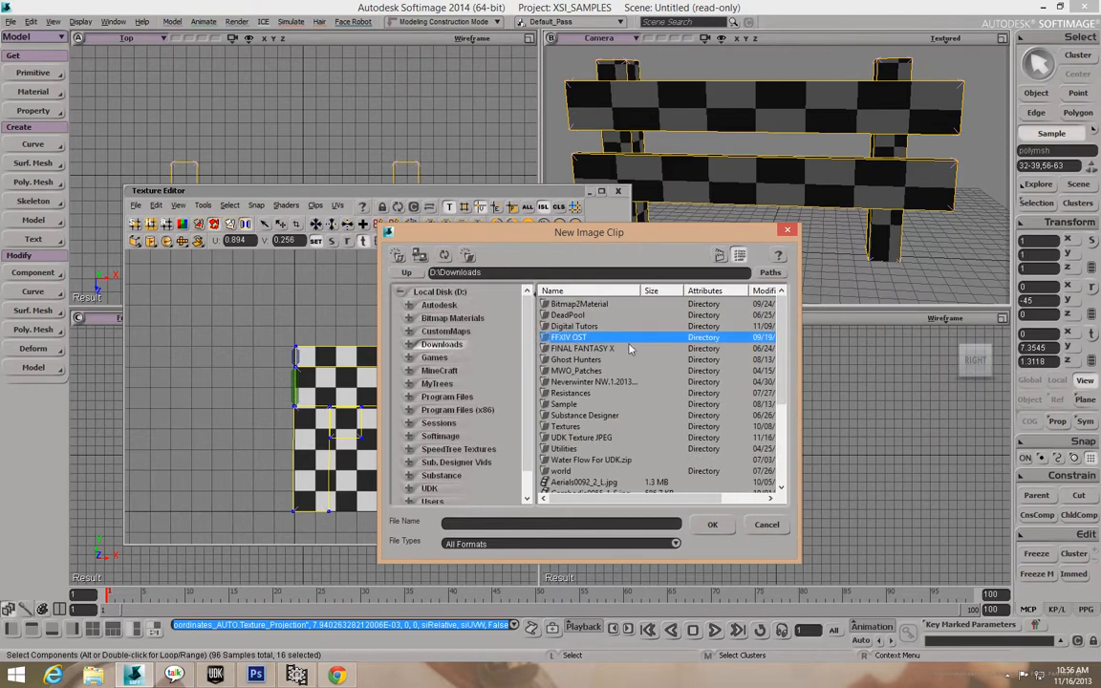
pyautogui.scroll(-2, 630, 351)
pyautogui.doubleClick(573, 370)
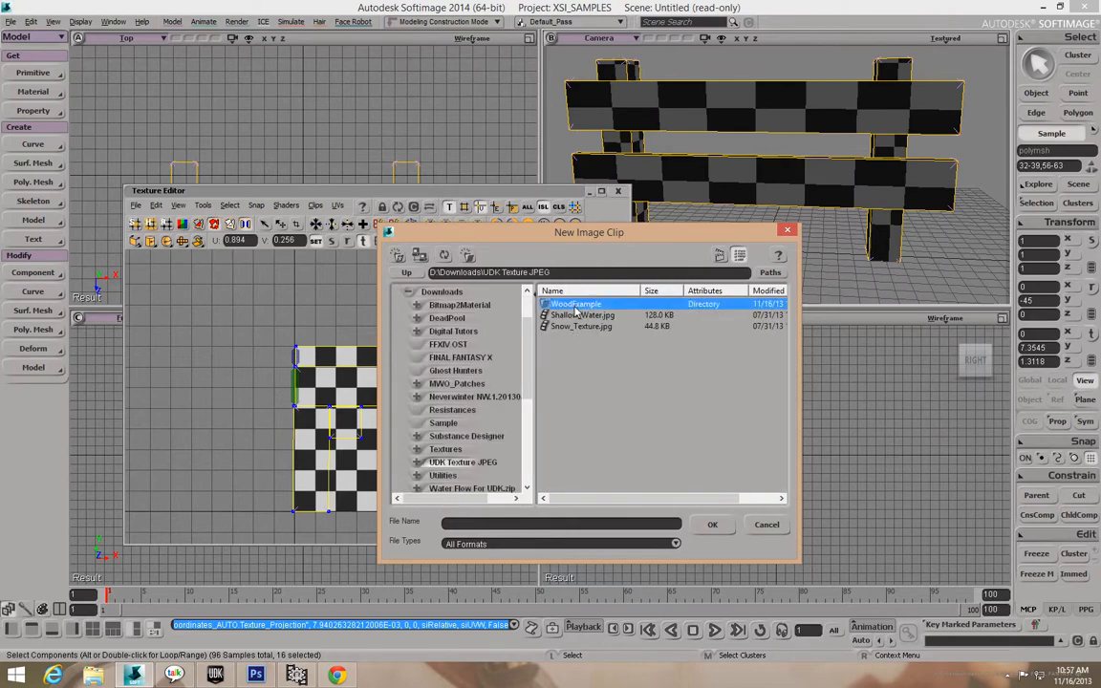
pyautogui.doubleClick(575, 306)
pyautogui.doubleClick(557, 306)
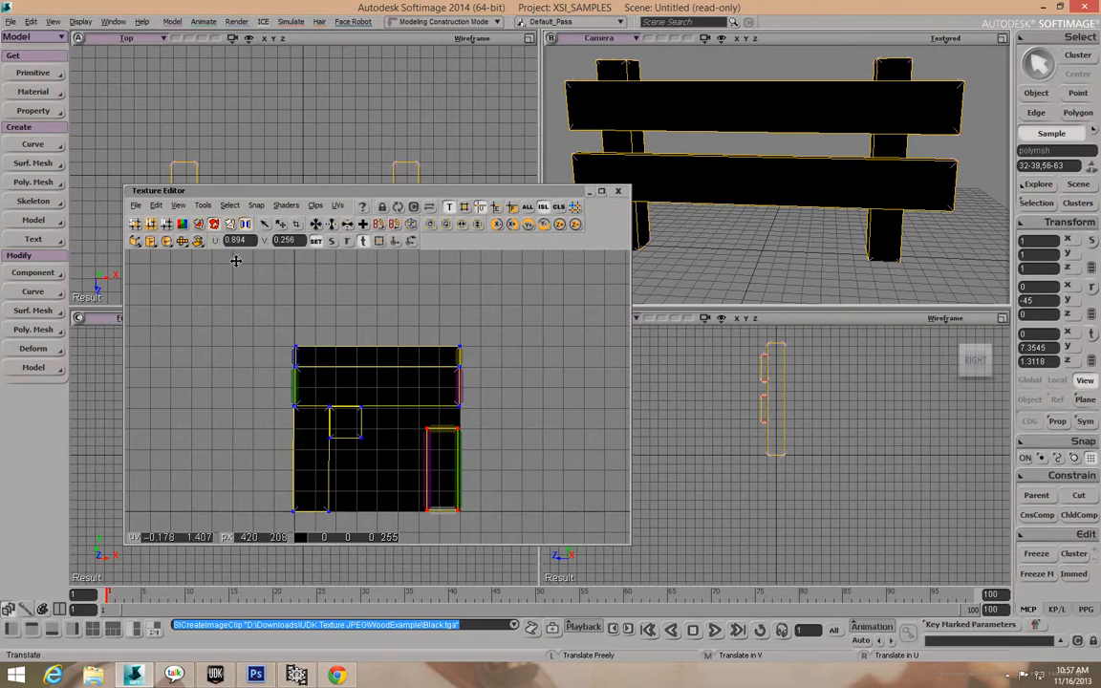
# Switch to object selection, show the noIcon_pic clip, then re-import Black.tga as the texture.
pyautogui.click(156, 207)
pyautogui.click(156, 210)
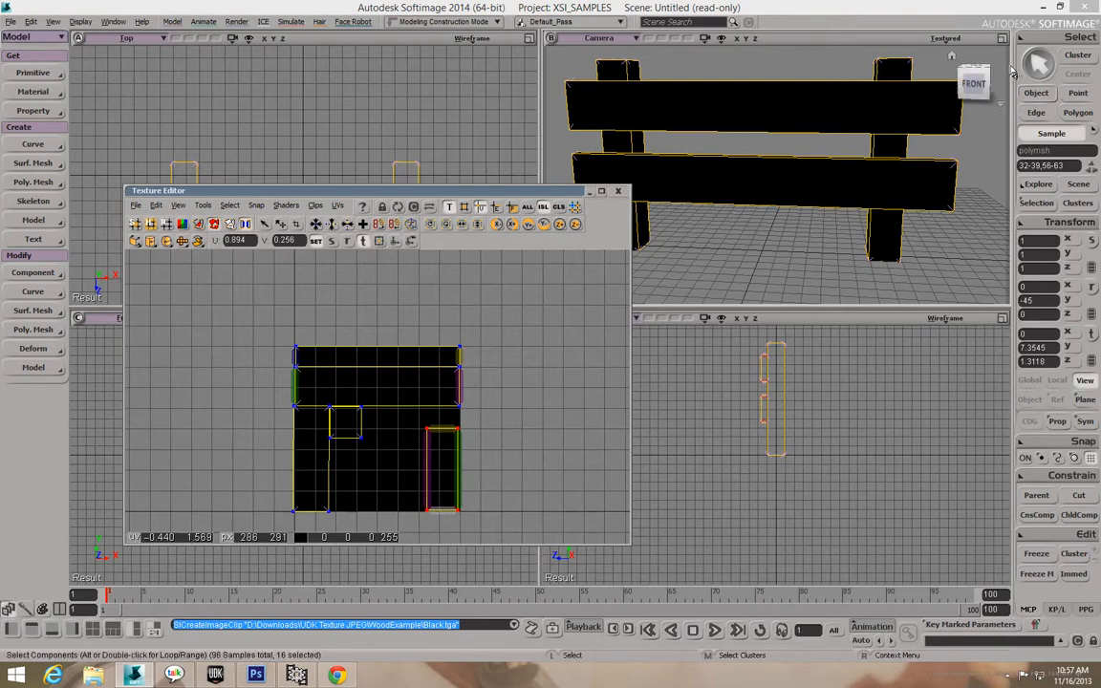
pyautogui.click(1040, 92)
pyautogui.click(156, 206)
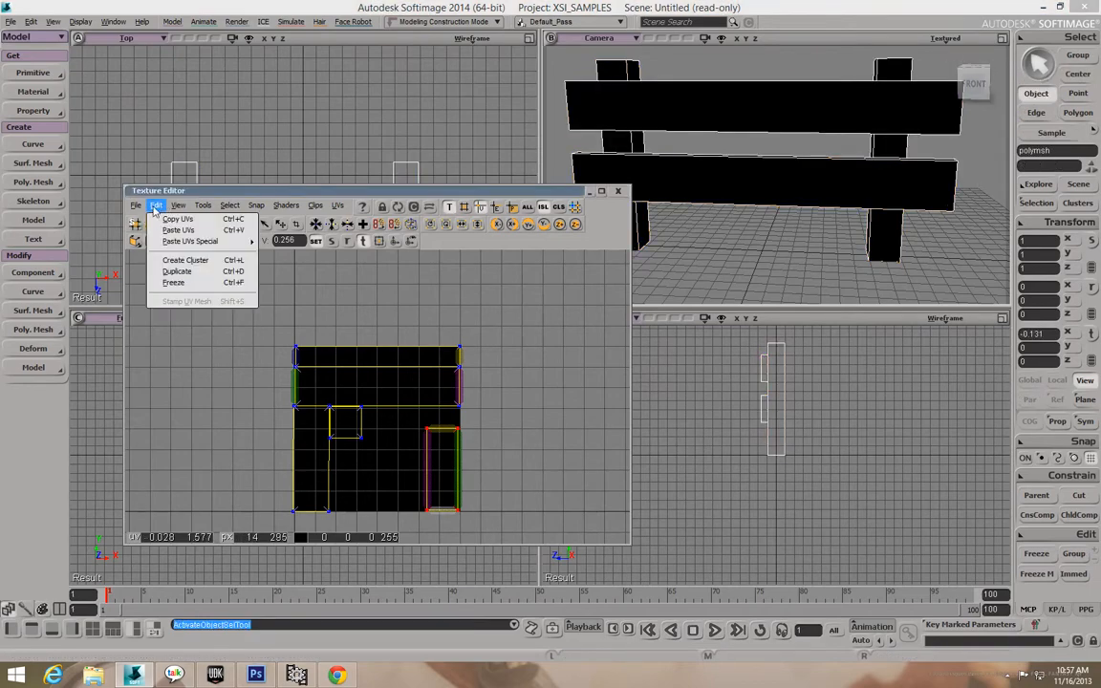
pyautogui.moveTo(318, 208)
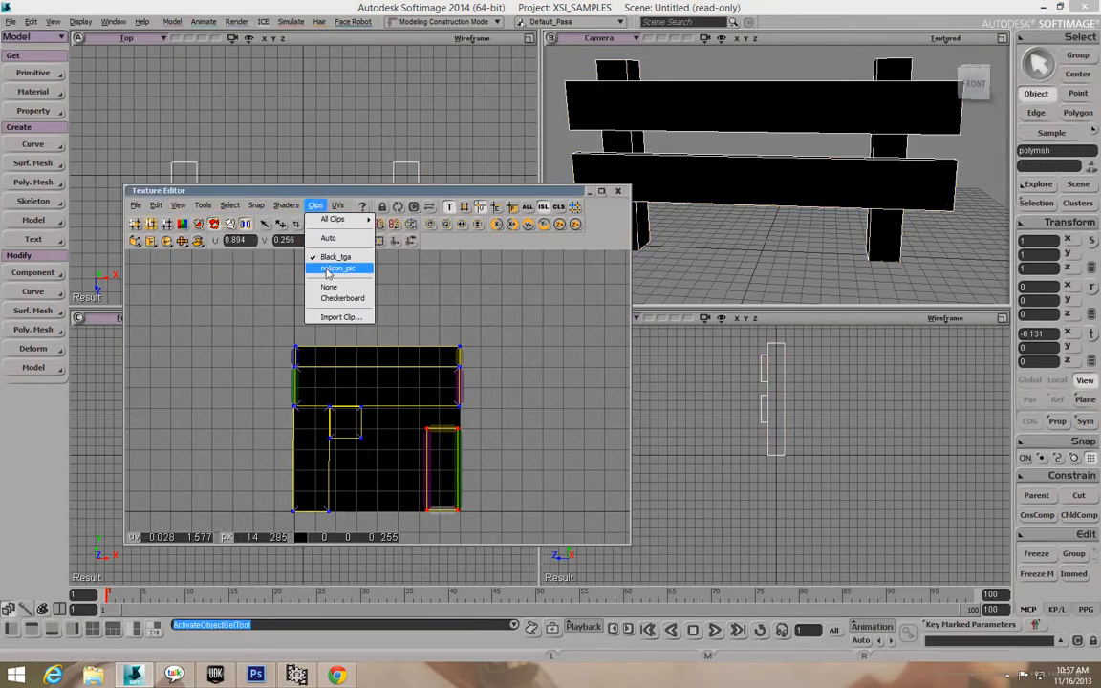
pyautogui.click(334, 268)
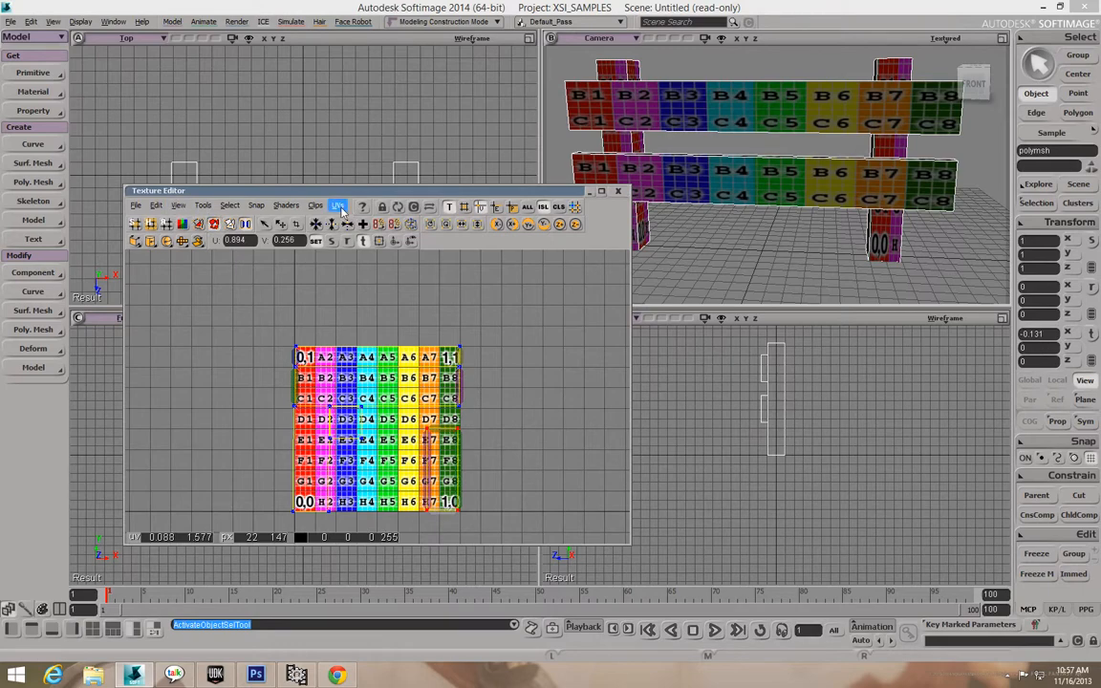
pyautogui.click(317, 207)
pyautogui.click(329, 305)
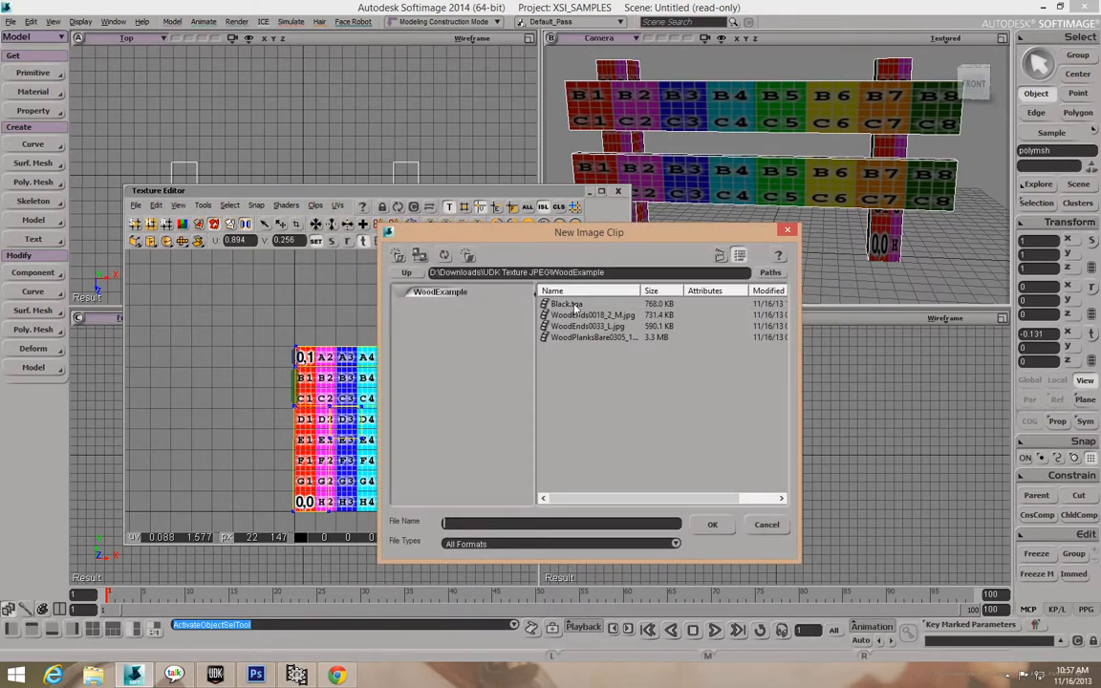
pyautogui.doubleClick(575, 306)
# Stamp the UV mesh onto a new Targa texture named Gate_Stamp and display it.
pyautogui.click(156, 206)
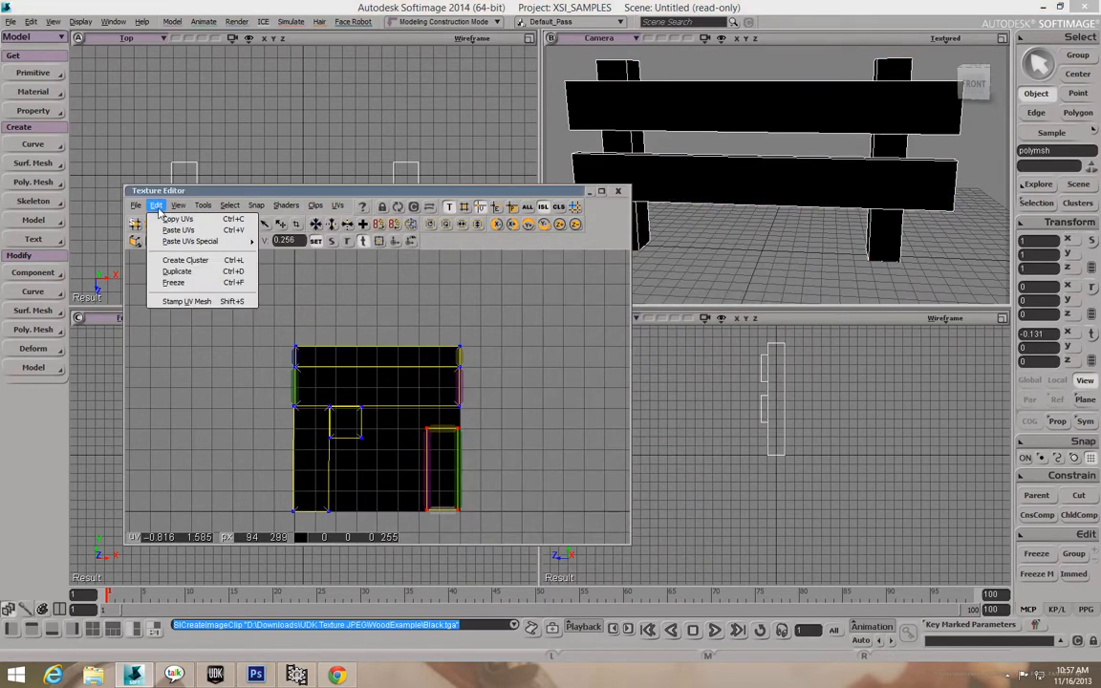
pyautogui.click(172, 302)
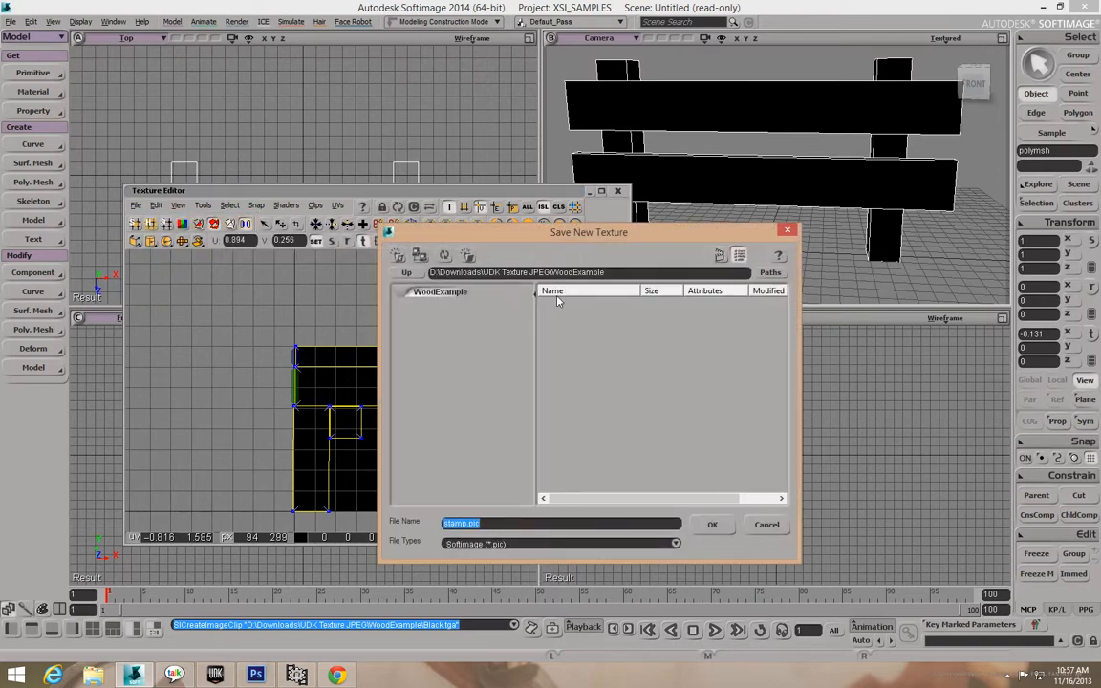
pyautogui.click(461, 523)
pyautogui.write('Gate')
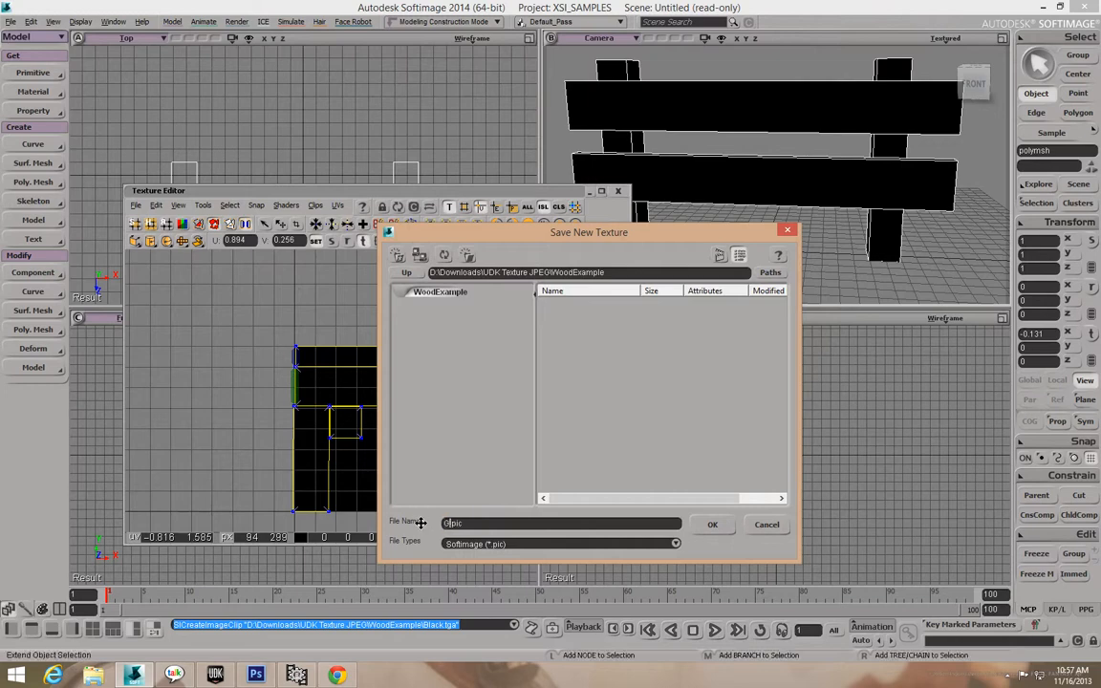
pyautogui.write('_1')
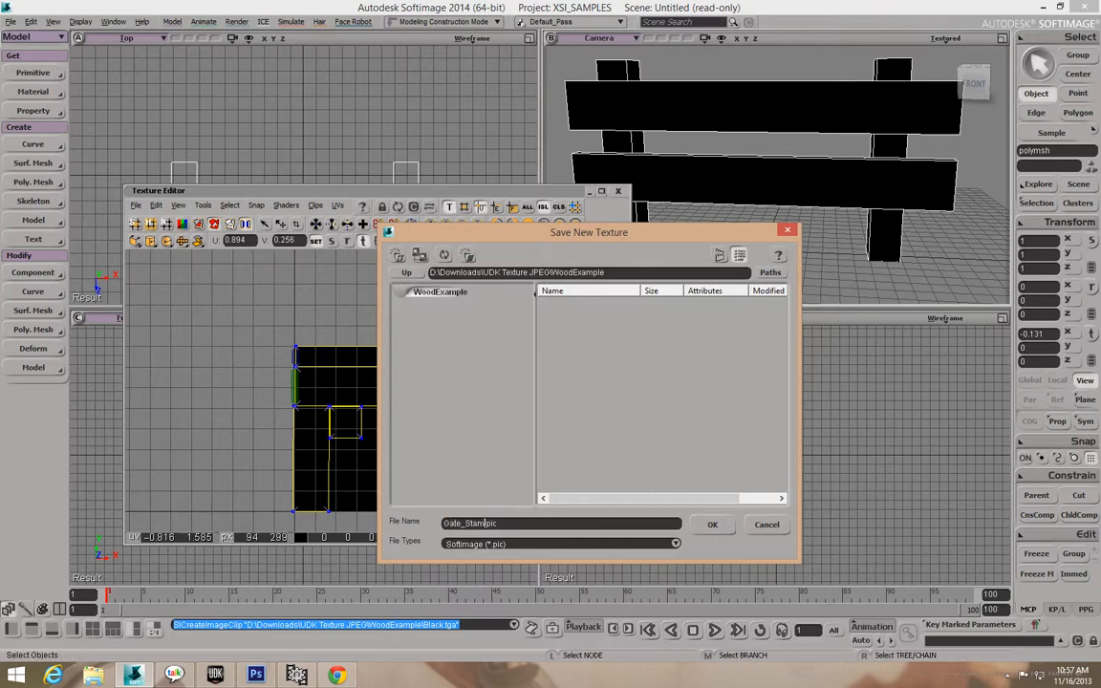
pyautogui.click(644, 545)
pyautogui.click(636, 566)
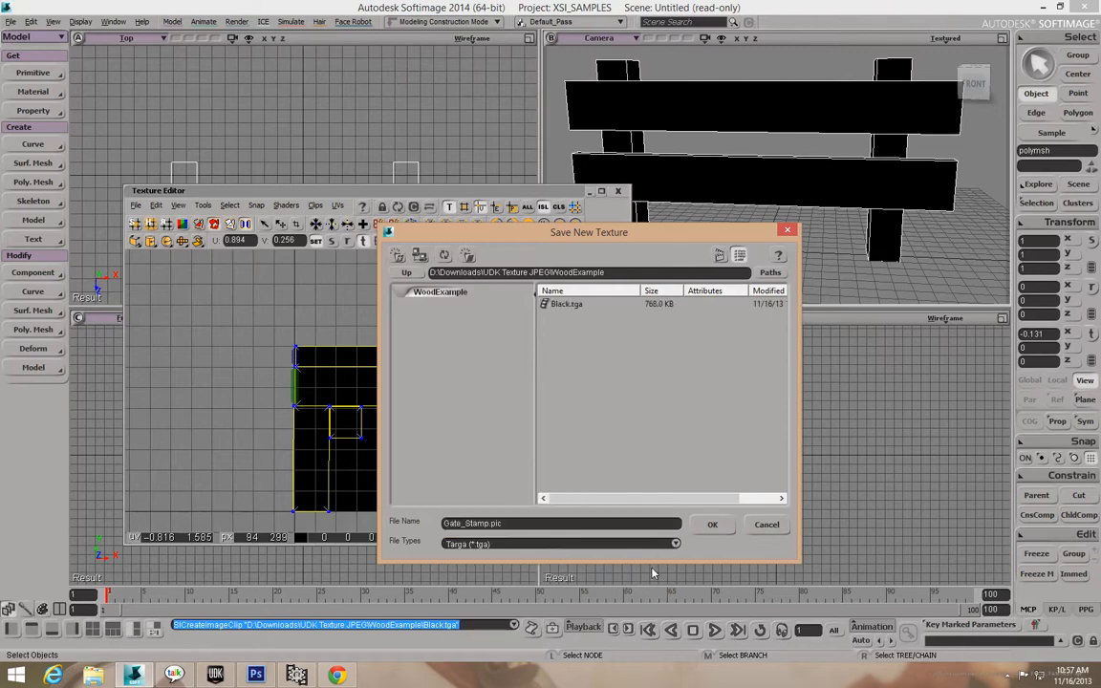
pyautogui.click(708, 527)
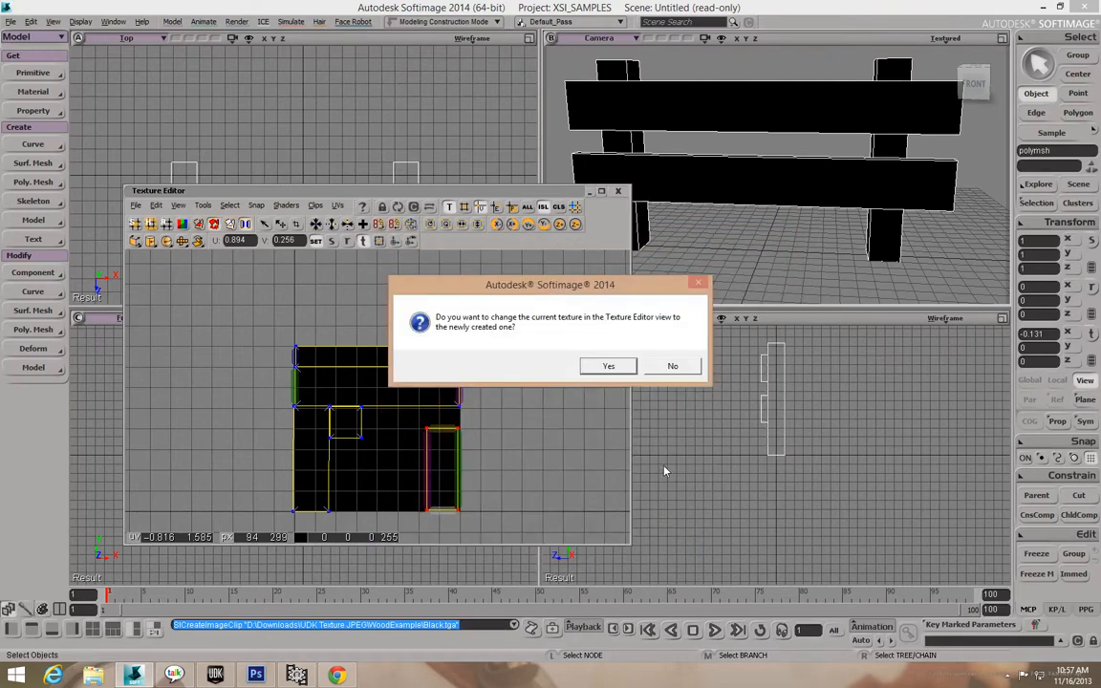
pyautogui.click(608, 365)
# Open Gate_Stamp.pic from the WoodExample folder in Photoshop CS6.
pyautogui.click(256, 674)
pyautogui.click(36, 8)
pyautogui.click(43, 30)
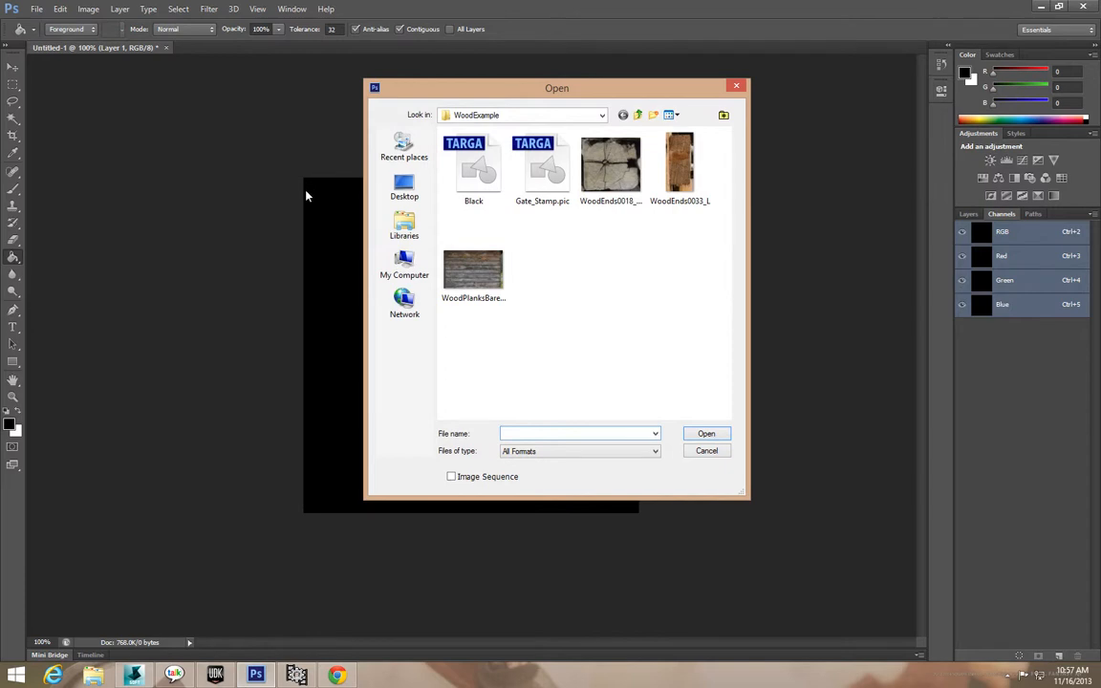
pyautogui.doubleClick(539, 176)
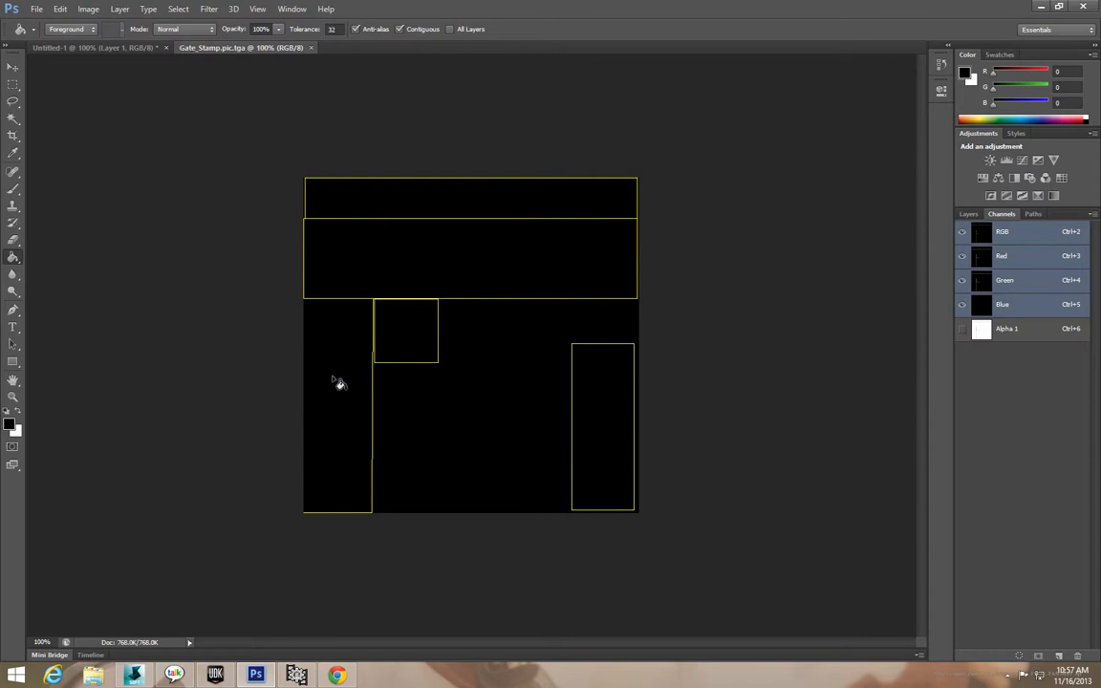
# Bring up a File Explorer window on My Computer over the Photoshop Gate_Stamp canvas.
pyautogui.click(36, 10)
pyautogui.click(95, 676)
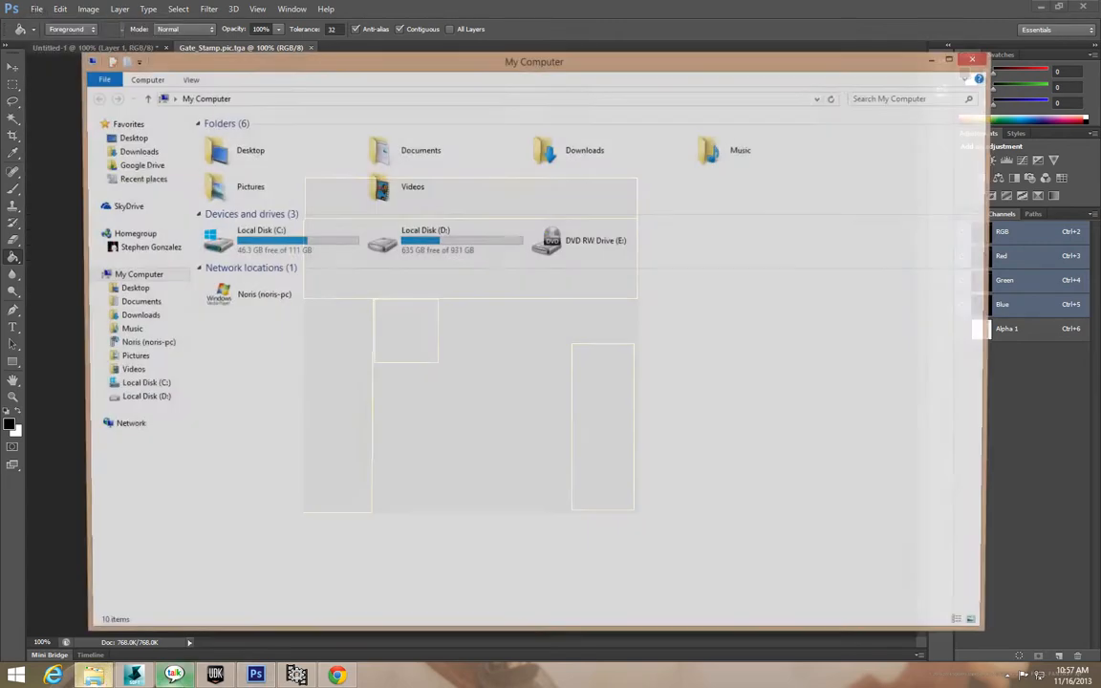
# Move File Explorer beside the canvas and browse to D:\Downloads\UDK Texture JPEG\WoodExample.
pyautogui.moveTo(577, 71); pyautogui.dragTo(596, 75)
pyautogui.moveTo(697, 83); pyautogui.dragTo(971, 108)
pyautogui.click(746, 284)
pyautogui.doubleClick(745, 284)
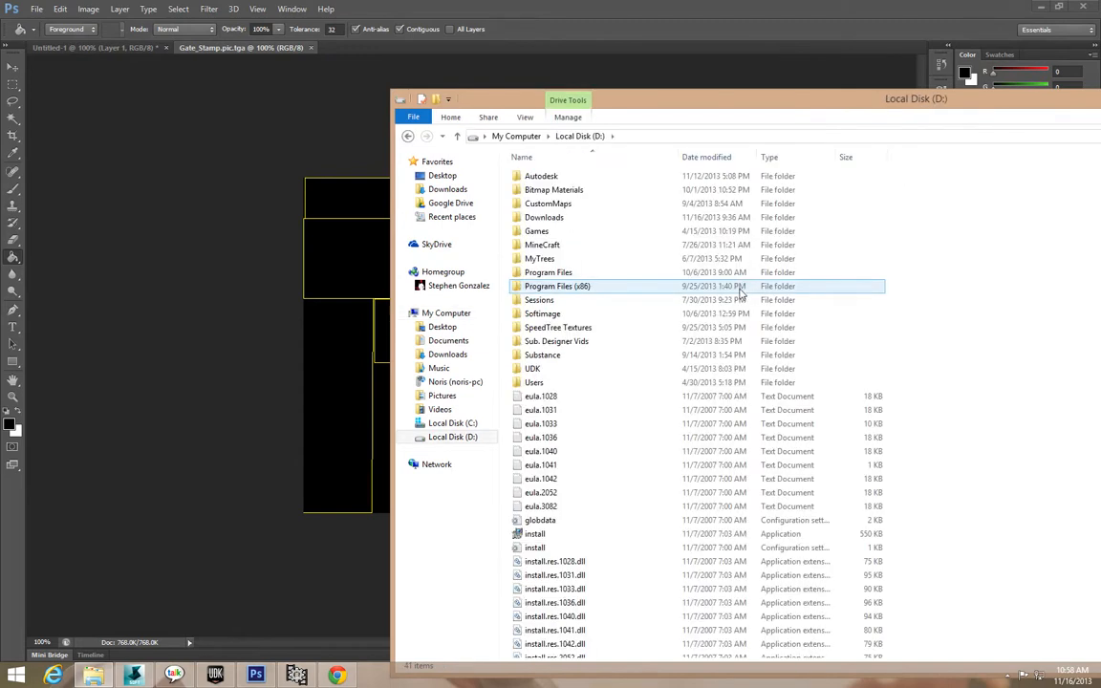
pyautogui.click(571, 223)
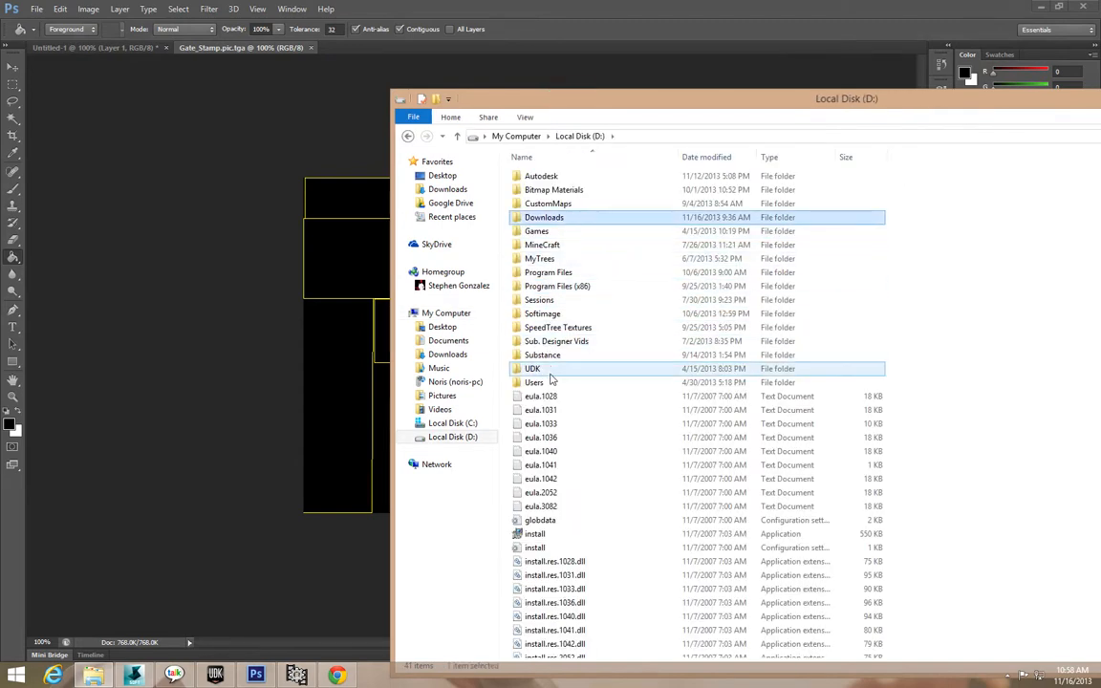
pyautogui.click(552, 342)
pyautogui.click(541, 384)
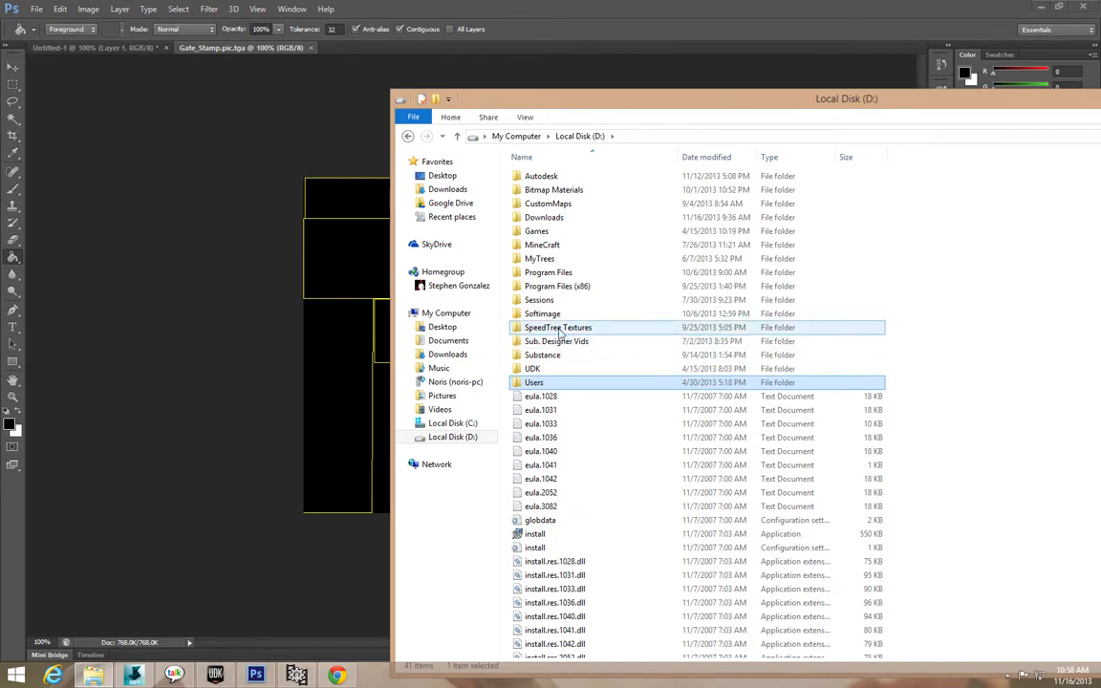
pyautogui.click(462, 440)
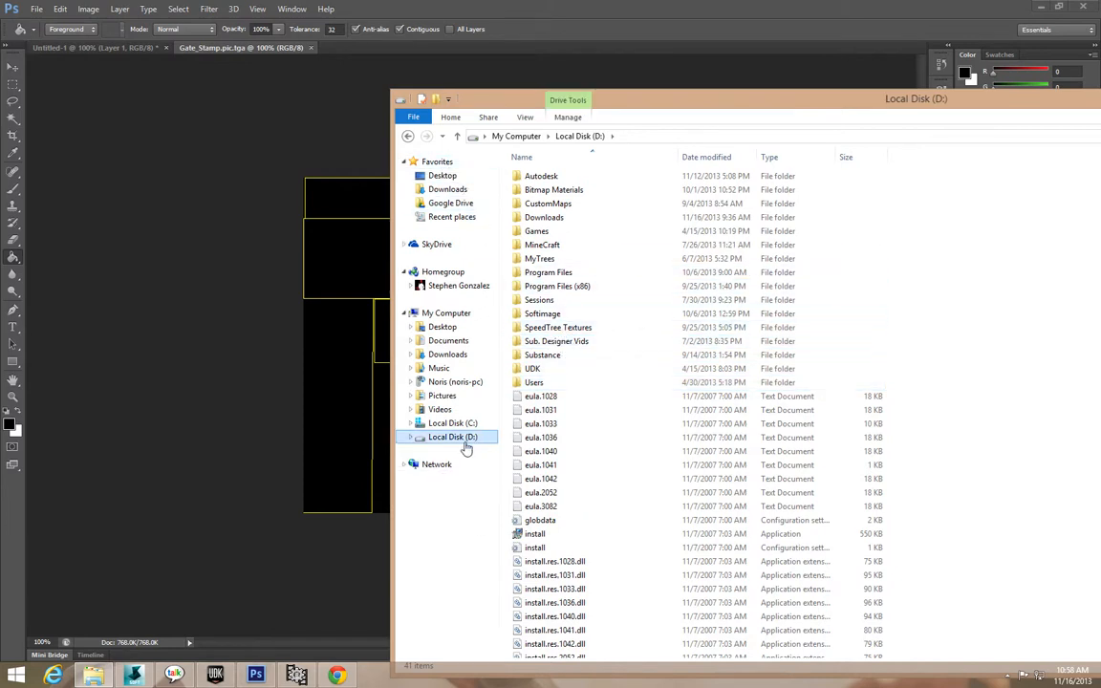
pyautogui.doubleClick(541, 217)
pyautogui.click(550, 218)
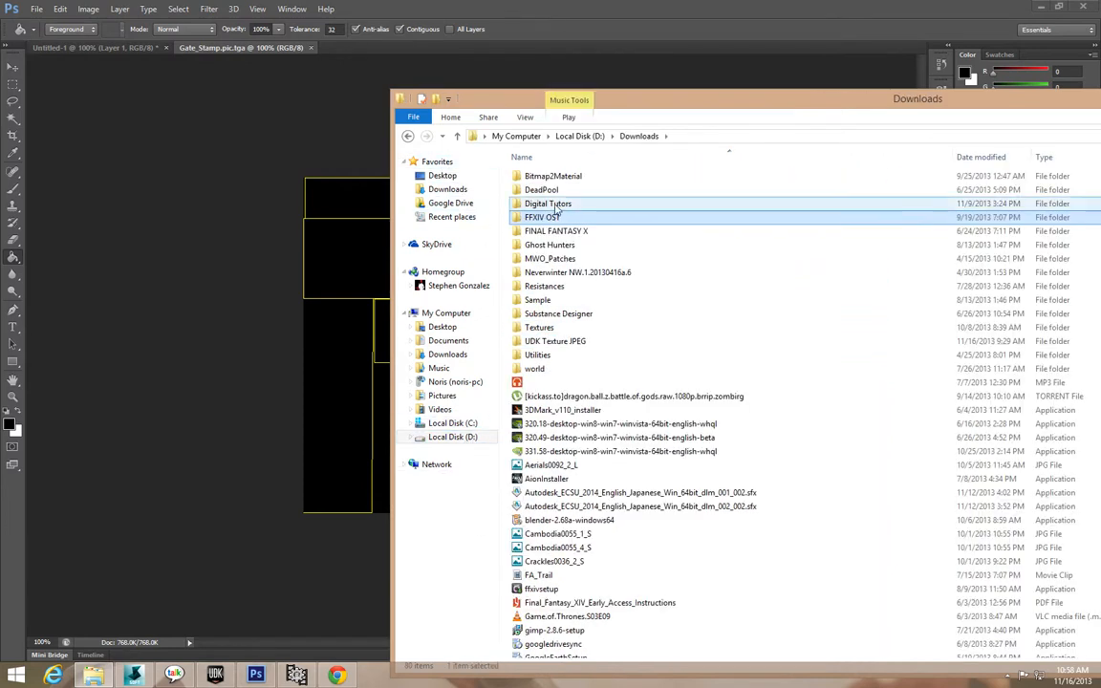
pyautogui.doubleClick(573, 343)
pyautogui.doubleClick(543, 189)
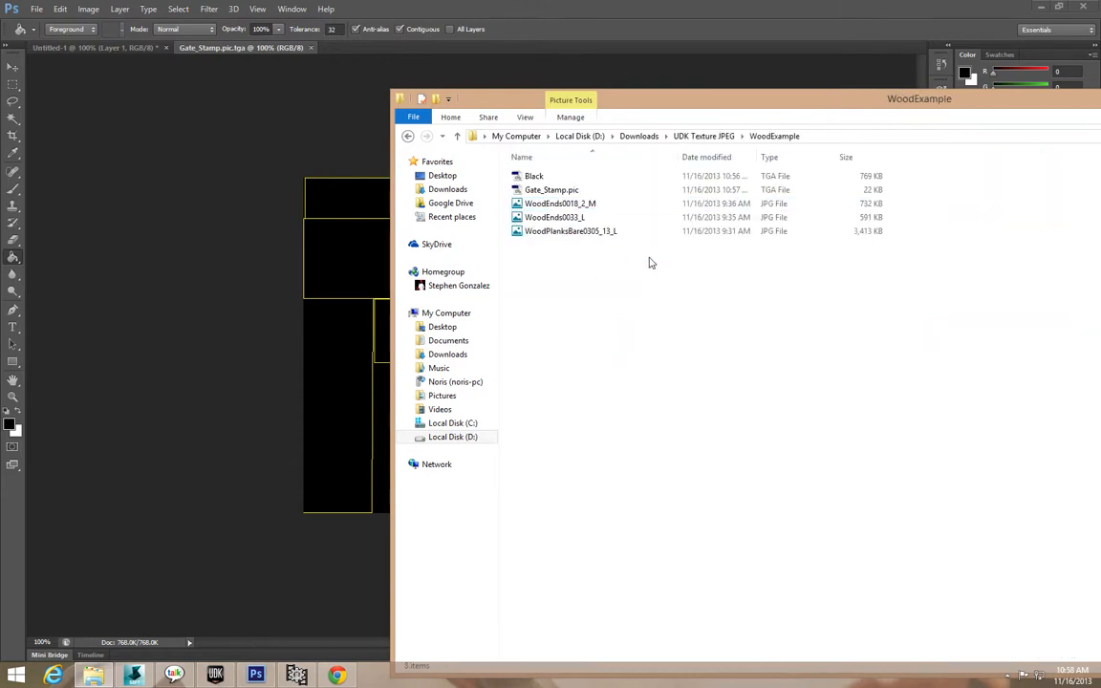
# Preview WoodEnds0018_2_M, then select the three wood JPGs and drag them into Gate_Stamp.
pyautogui.click(555, 207)
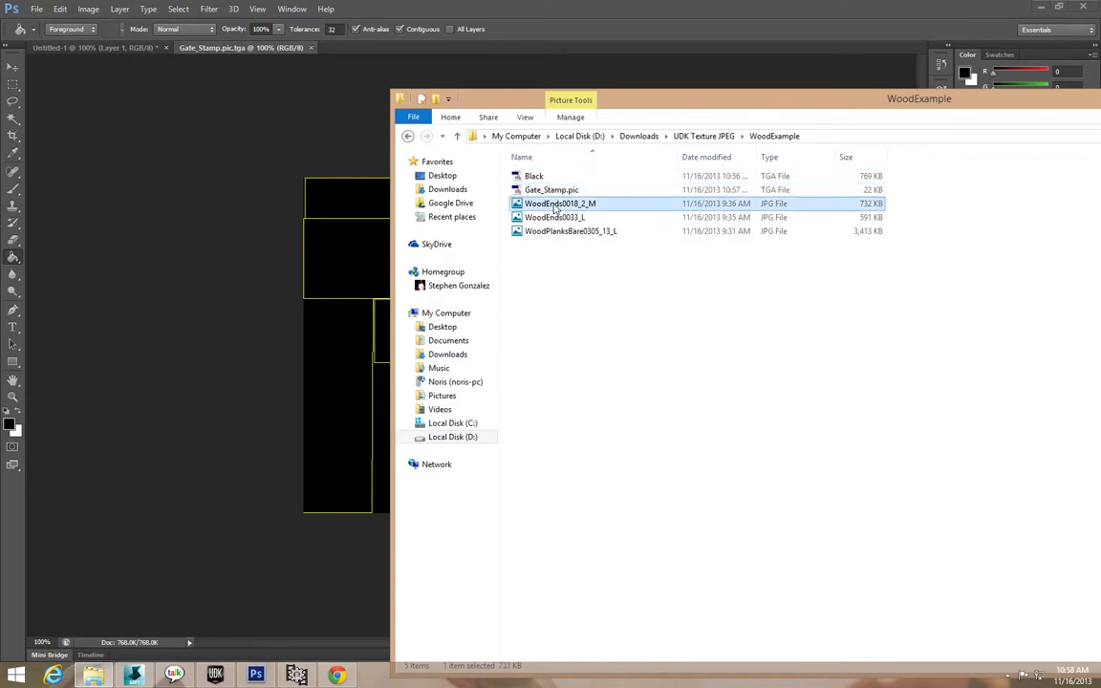
pyautogui.doubleClick(556, 207)
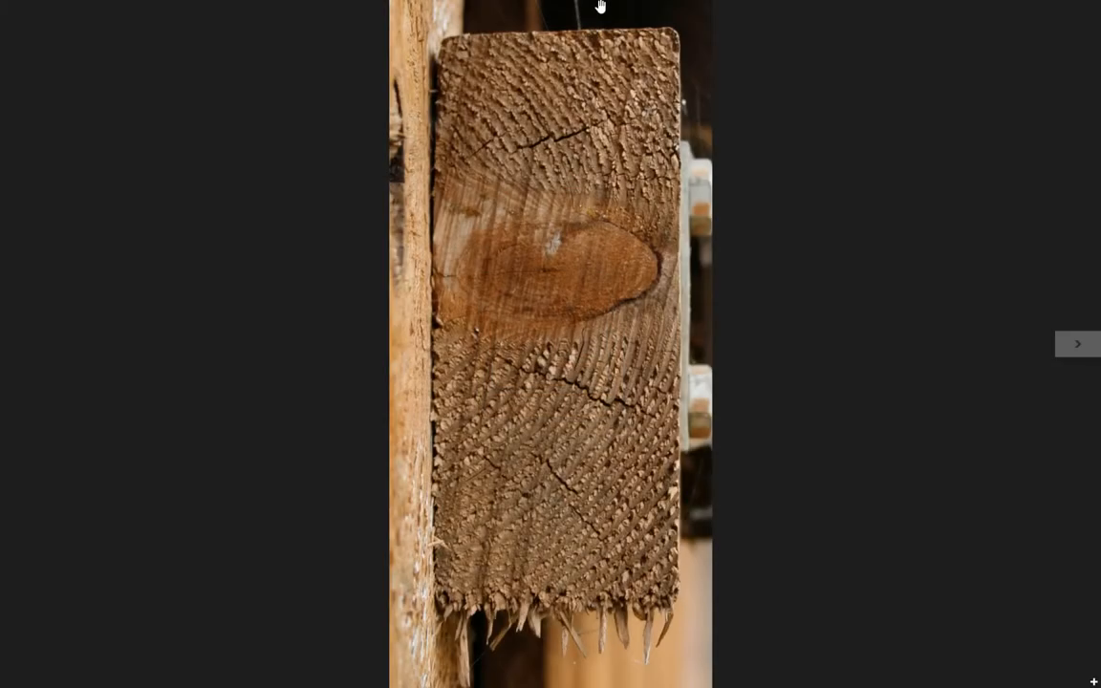
pyautogui.moveTo(601, 6); pyautogui.dragTo(526, 669)
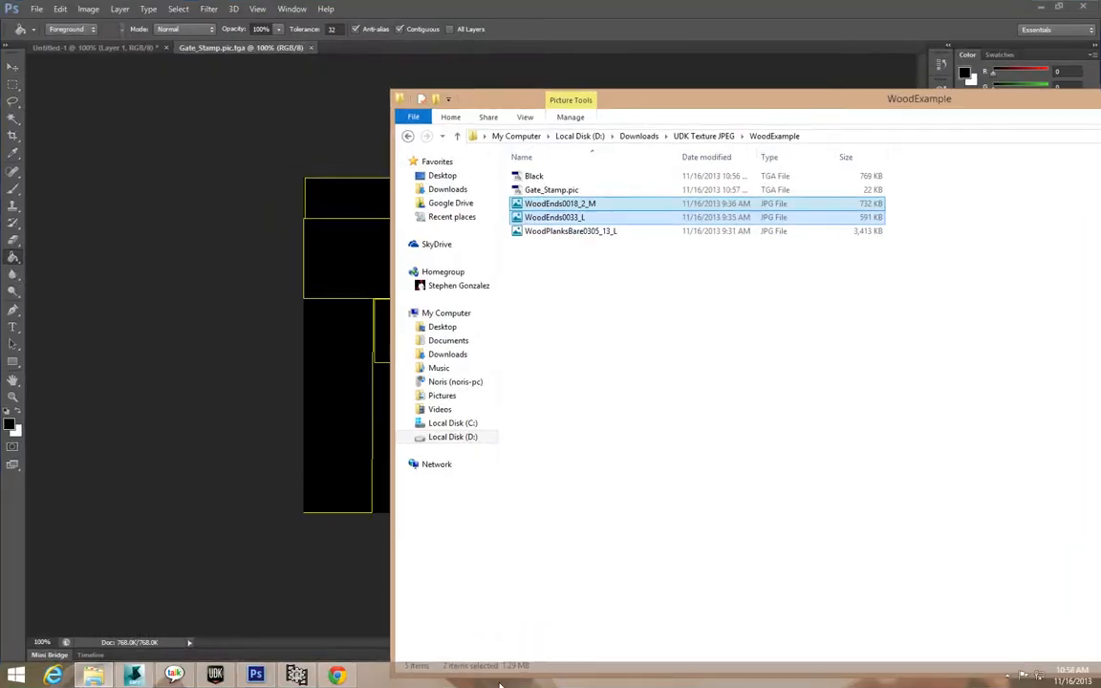
pyautogui.keyDown('ctrl'); pyautogui.click(565, 235); pyautogui.keyUp('ctrl')
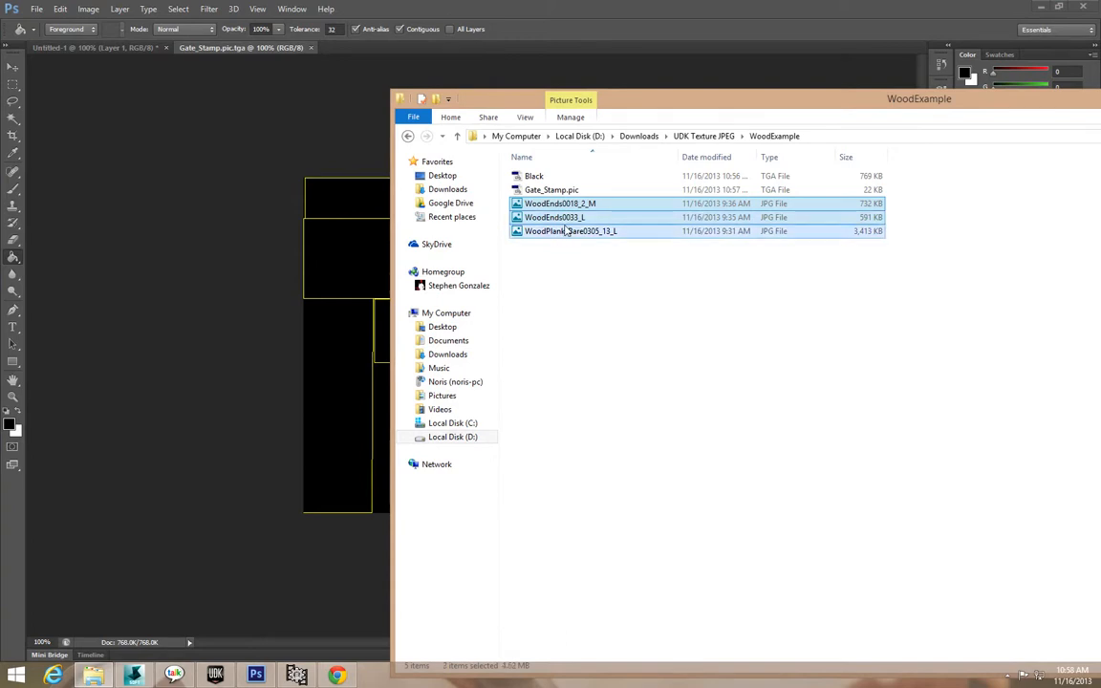
pyautogui.moveTo(568, 223); pyautogui.dragTo(179, 215)
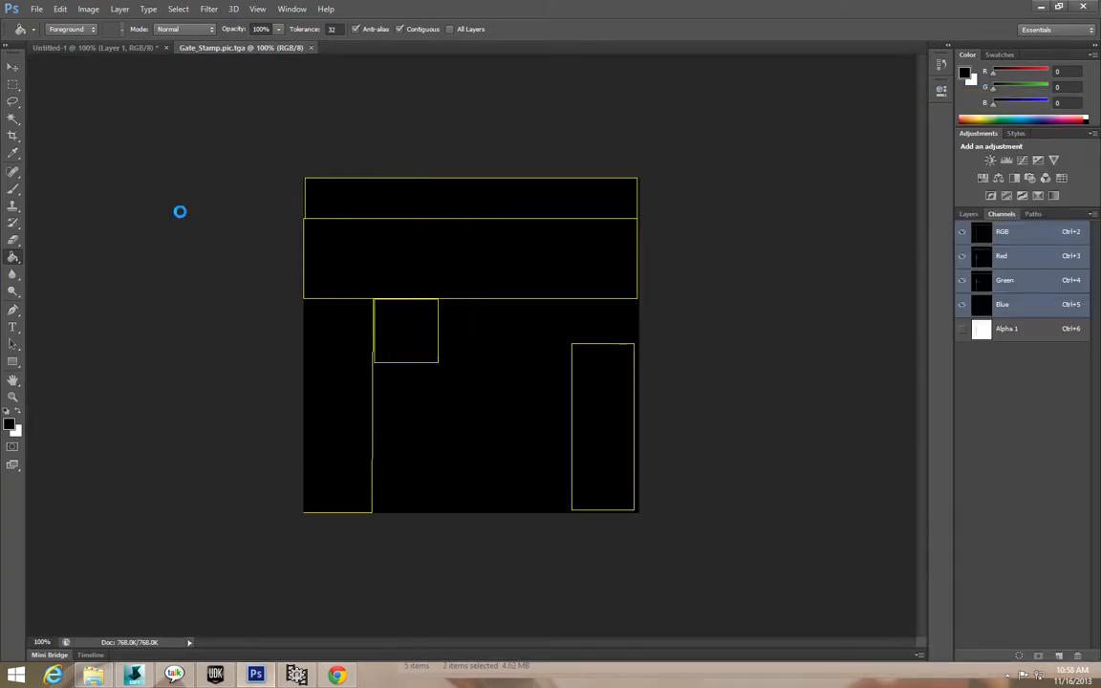
# Cancel placing the dropped wood images into the Gate_Stamp document.
pyautogui.moveTo(472, 302); pyautogui.dragTo(738, 324)
pyautogui.press('Return')
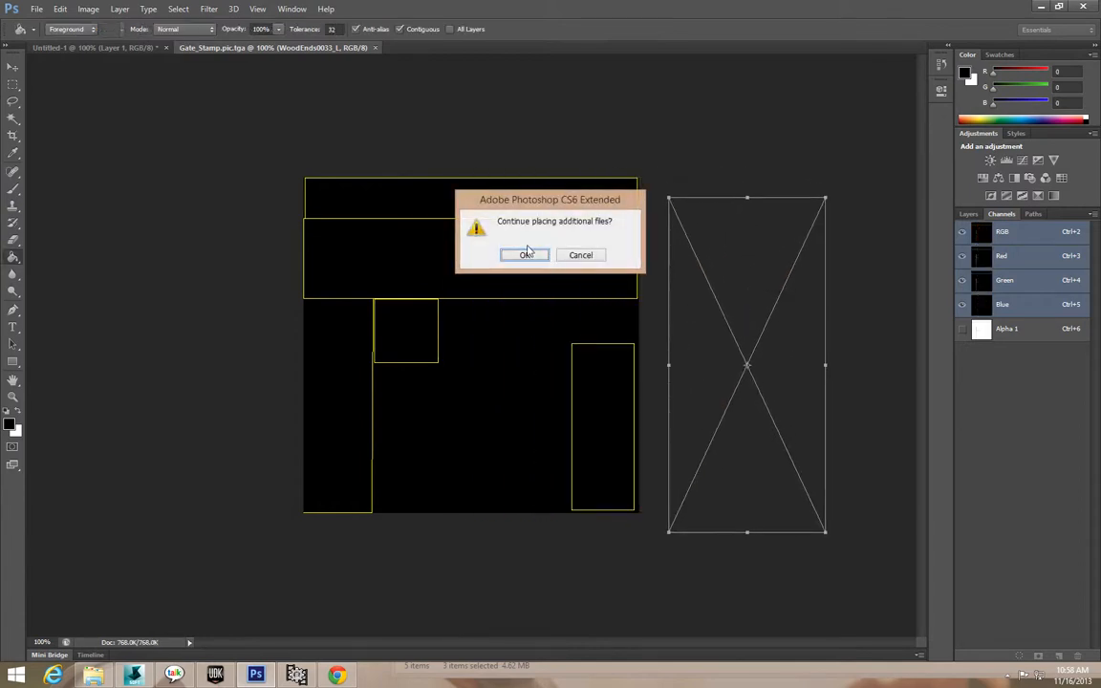
pyautogui.click(528, 254)
pyautogui.click(37, 9)
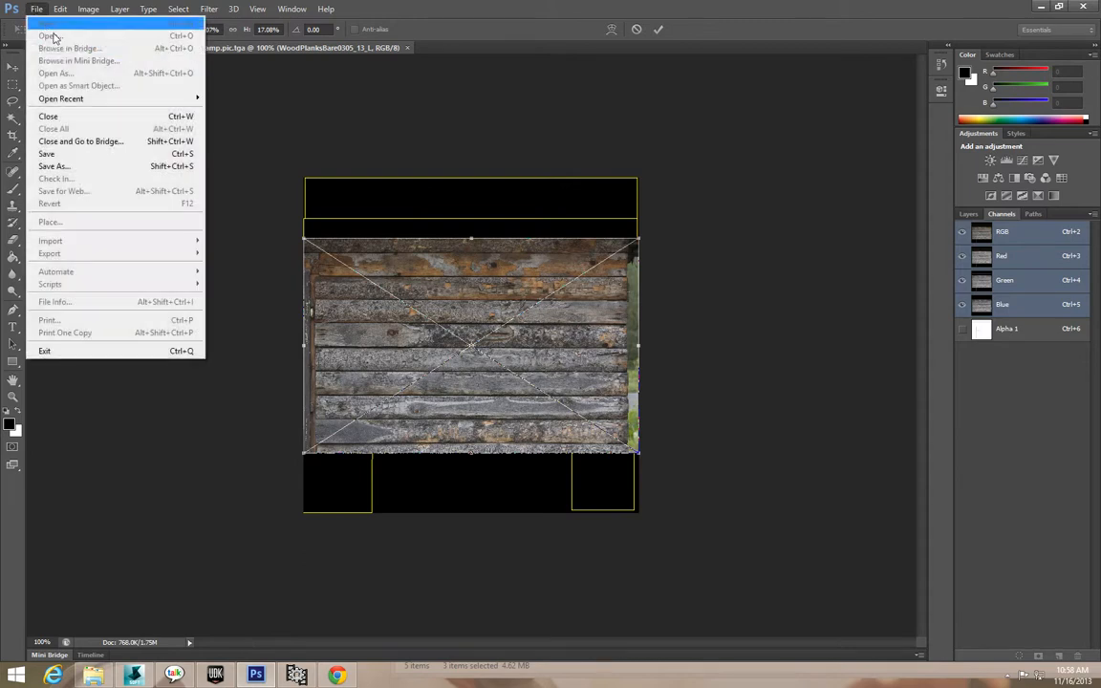
pyautogui.click(273, 142)
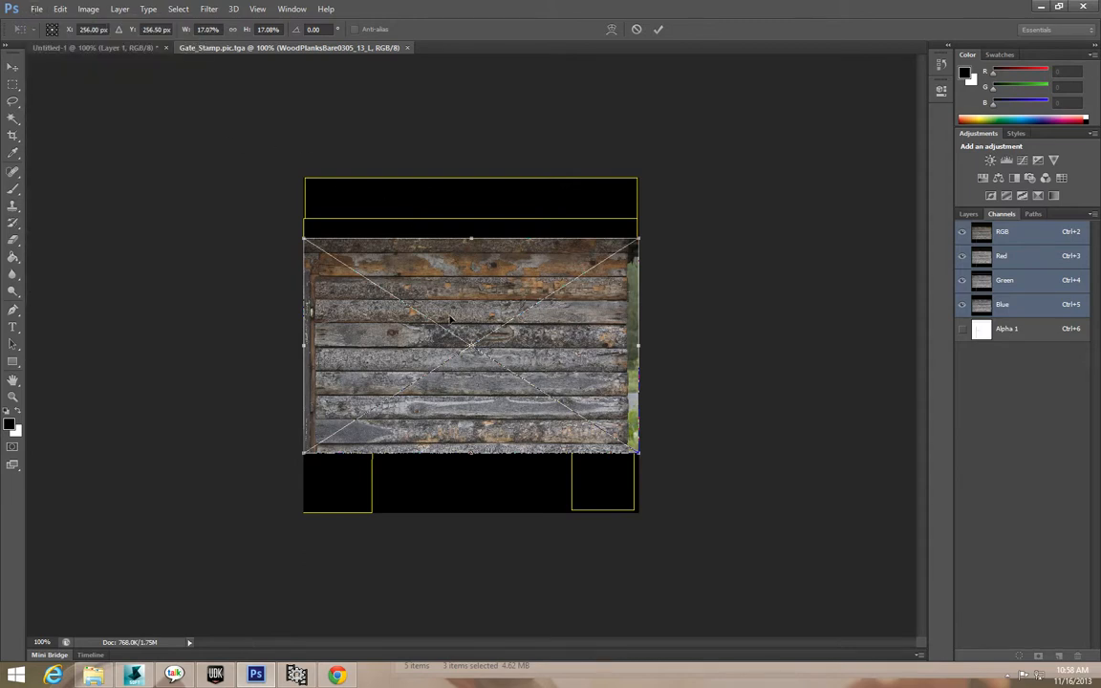
pyautogui.press('Escape')
pyautogui.click(535, 255)
pyautogui.press('Escape')
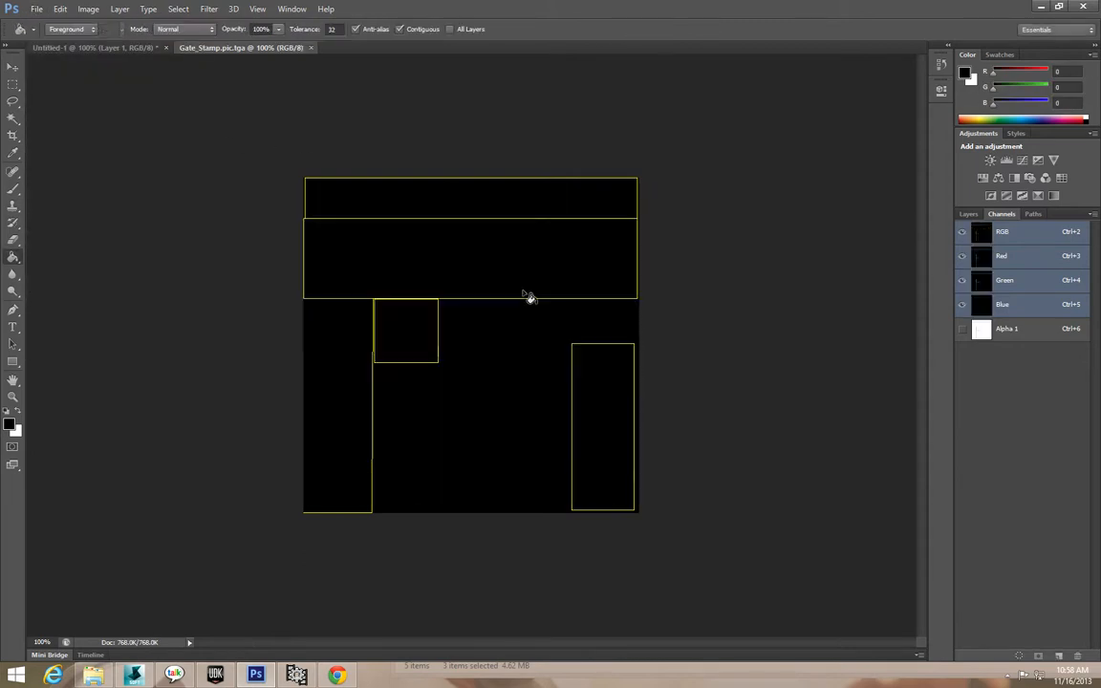
# Open WoodEnds0018_2_M, WoodEnds0033_L and WoodPlanksBare0305_13_L as separate Photoshop documents.
pyautogui.click(37, 10)
pyautogui.click(47, 35)
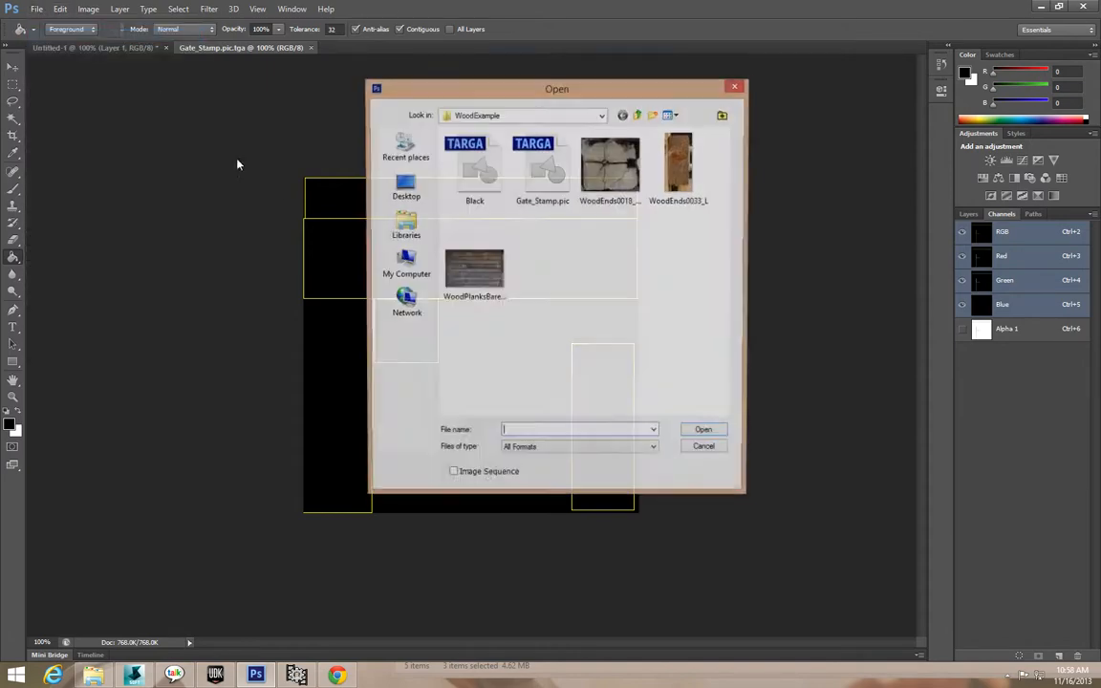
pyautogui.doubleClick(610, 164)
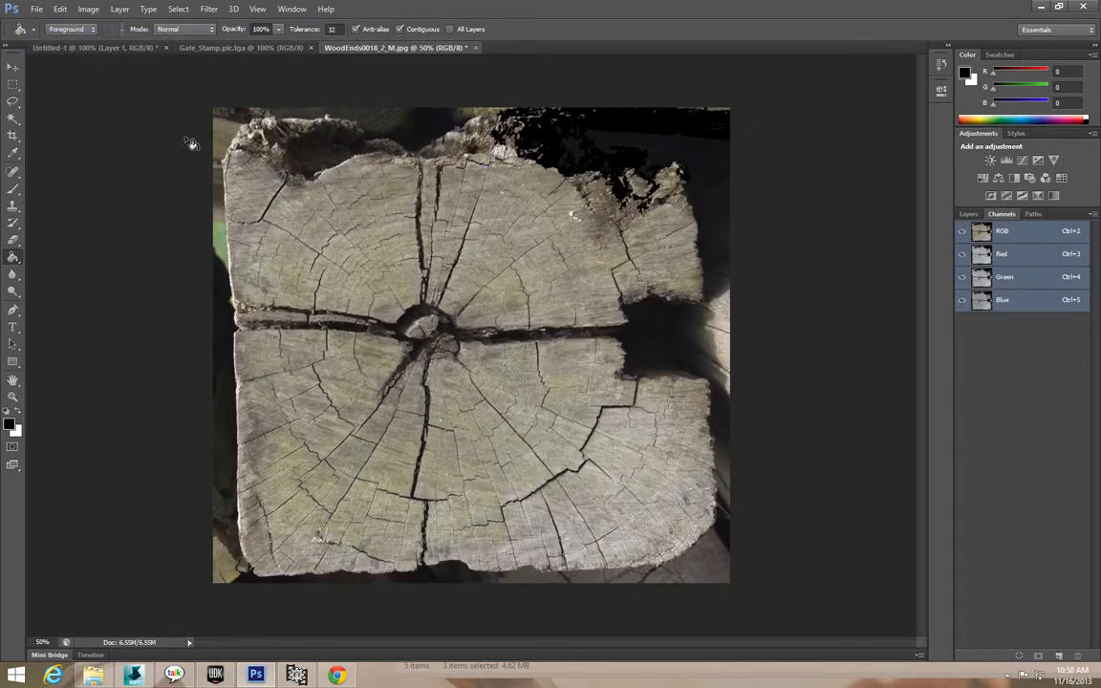
pyautogui.click(40, 9)
pyautogui.click(48, 34)
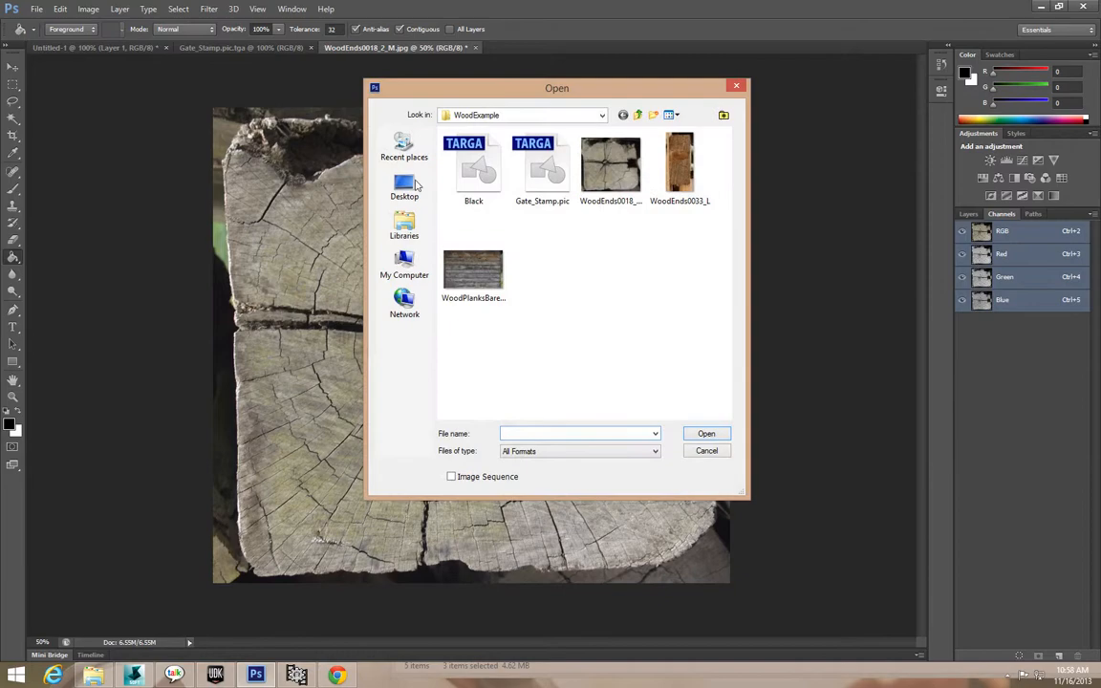
pyautogui.doubleClick(680, 191)
pyautogui.click(36, 8)
pyautogui.click(48, 34)
pyautogui.doubleClick(472, 277)
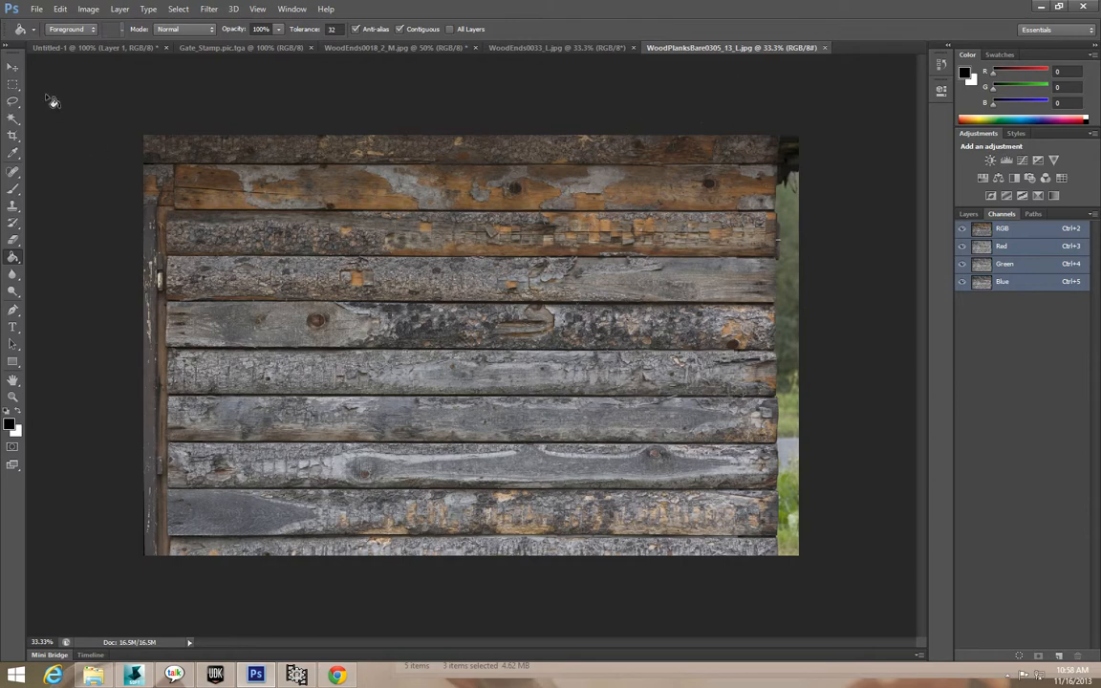
pyautogui.click(14, 84)
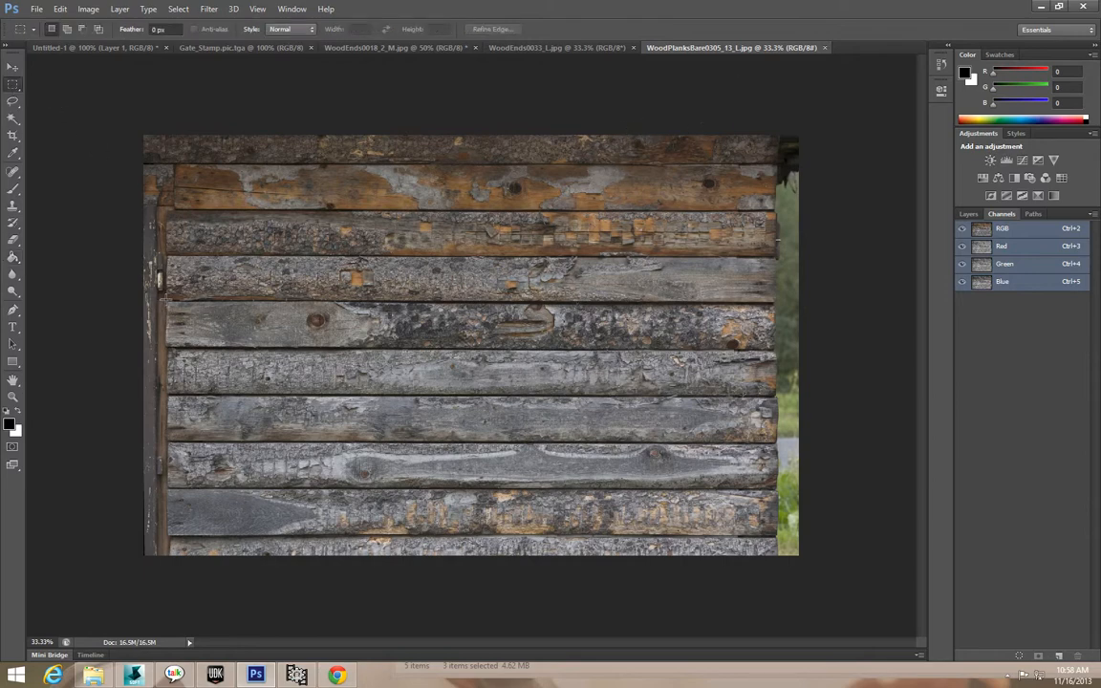
# Copy one full plank from the planks photo into Gate_Stamp and move it up about 70 px.
pyautogui.moveTo(166, 303); pyautogui.dragTo(774, 351)
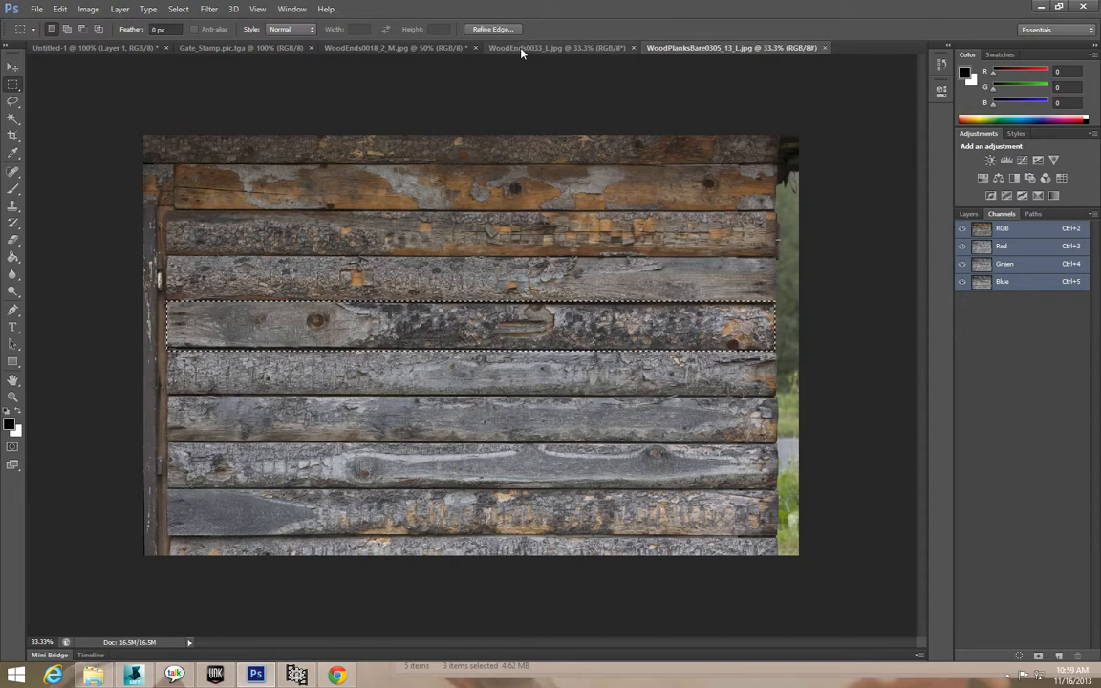
pyautogui.click(209, 48)
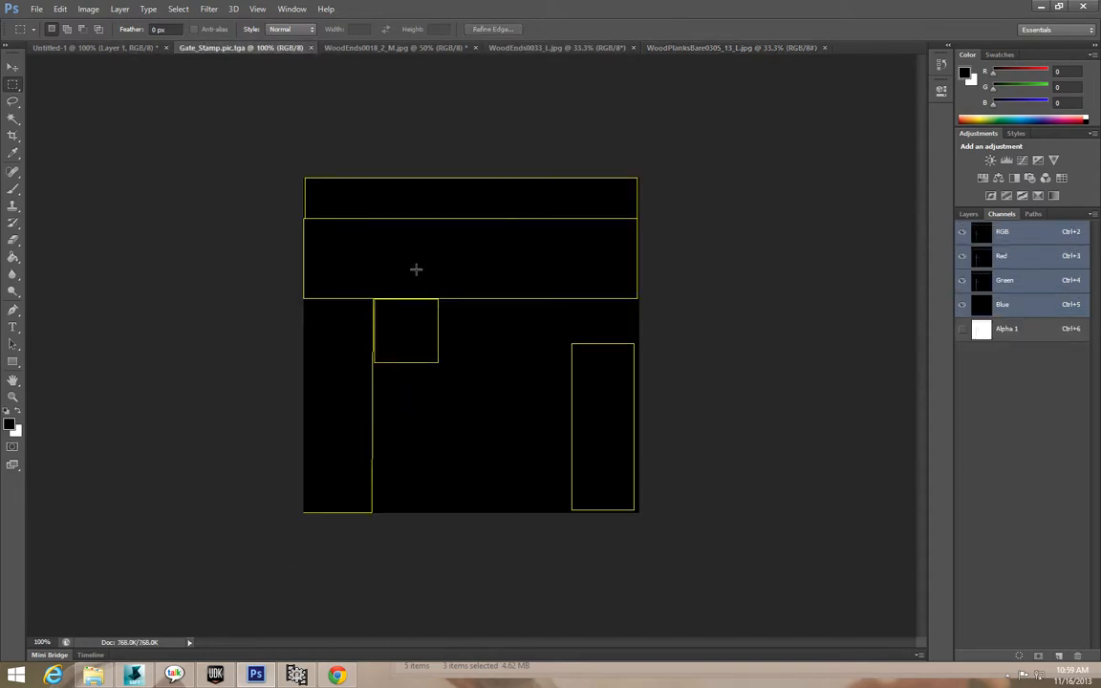
pyautogui.hotkey('ctrl', 'v')
pyautogui.moveTo(503, 348); pyautogui.dragTo(545, 289)
pyautogui.hotkey('ctrl', 'd')
pyautogui.click(14, 68)
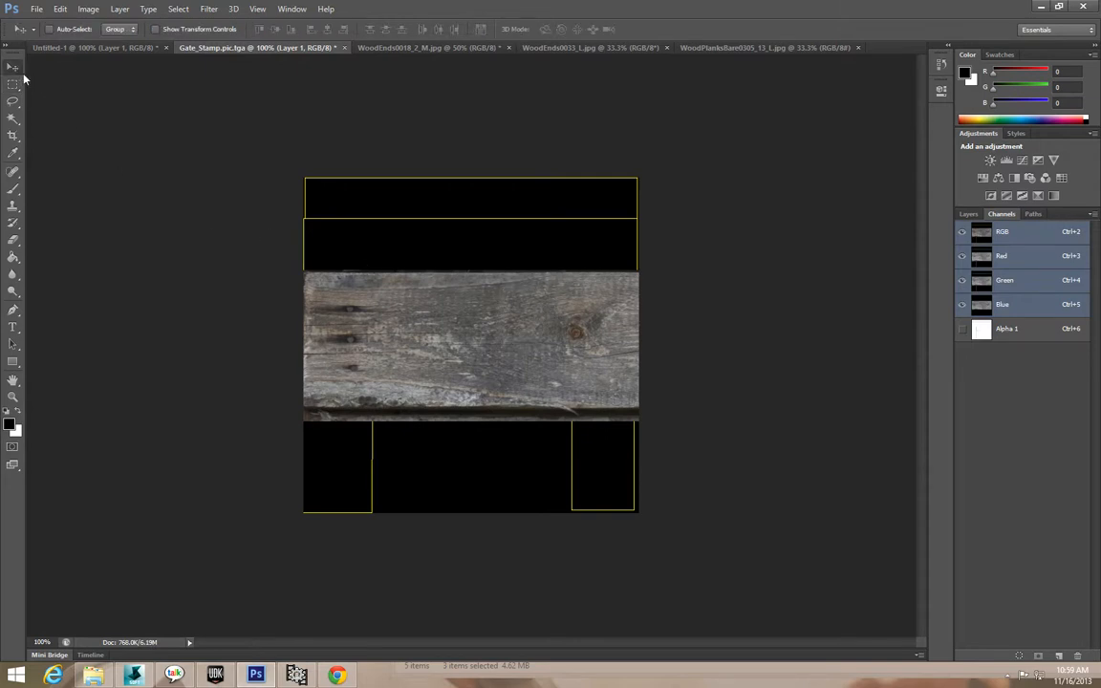
pyautogui.moveTo(504, 374); pyautogui.dragTo(502, 305)
pyautogui.click(60, 8)
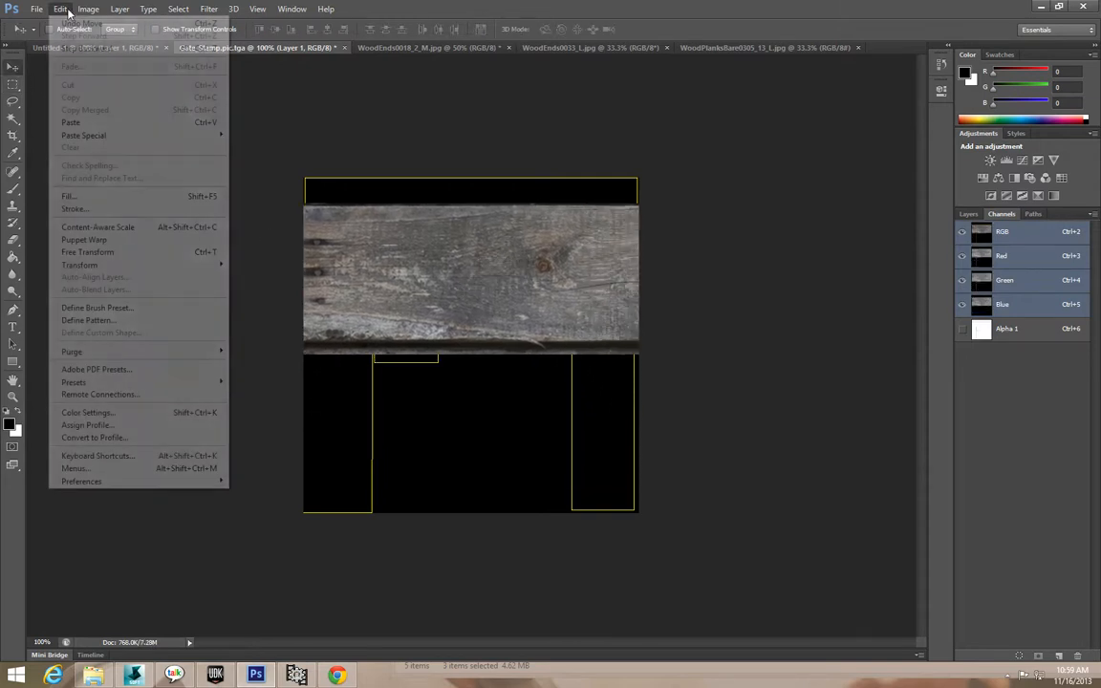
# Scale the pasted plank down to about 43% and bring it over the canvas.
pyautogui.moveTo(86, 265)
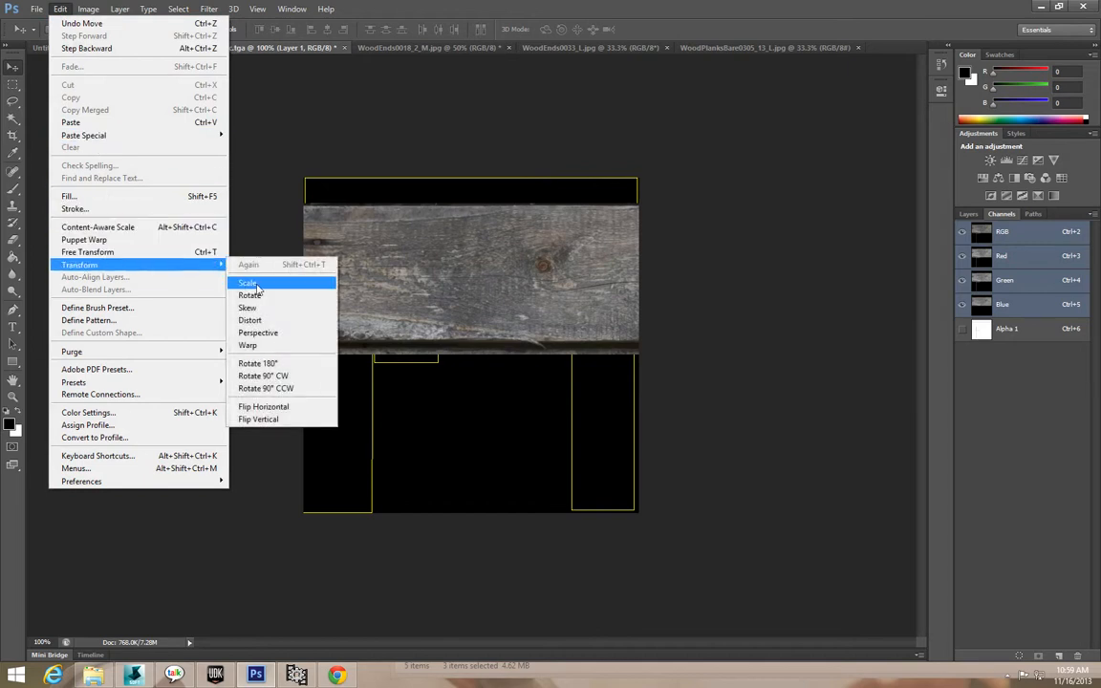
pyautogui.click(239, 270)
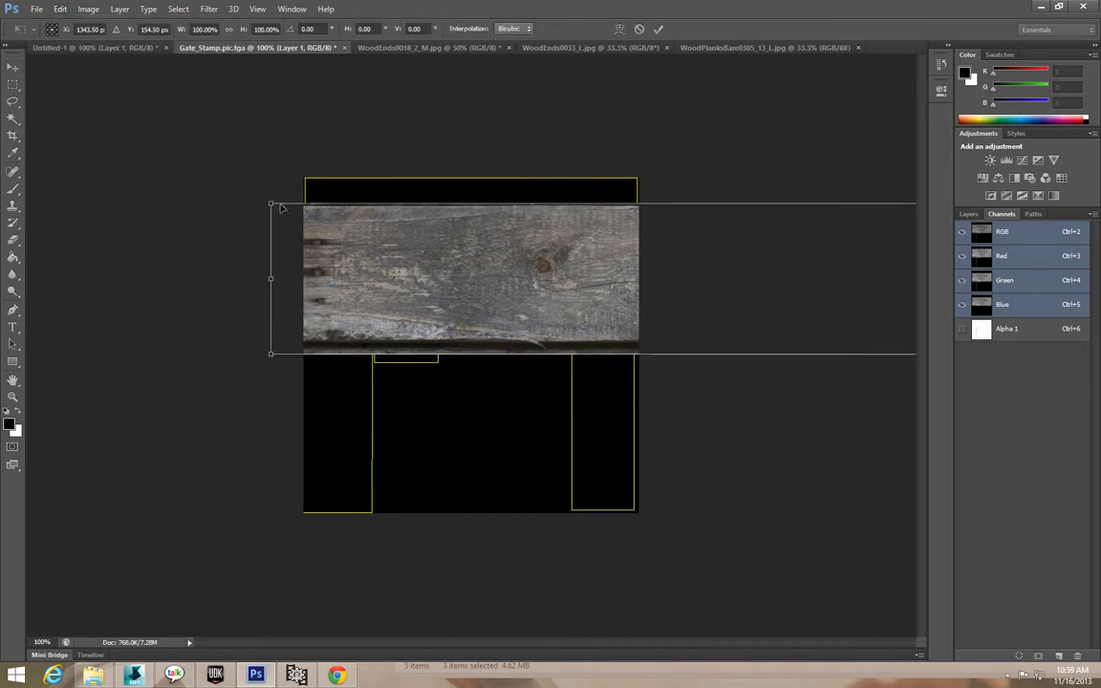
pyautogui.moveTo(277, 206); pyautogui.dragTo(232, 236)
pyautogui.keyDown('shift'); pyautogui.moveTo(188, 188); pyautogui.dragTo(711, 390); pyautogui.keyUp('shift')
pyautogui.moveTo(784, 298); pyautogui.dragTo(366, 284)
pyautogui.keyDown('shift'); pyautogui.moveTo(293, 217); pyautogui.dragTo(458, 267); pyautogui.keyUp('shift')
pyautogui.moveTo(707, 275); pyautogui.dragTo(317, 284)
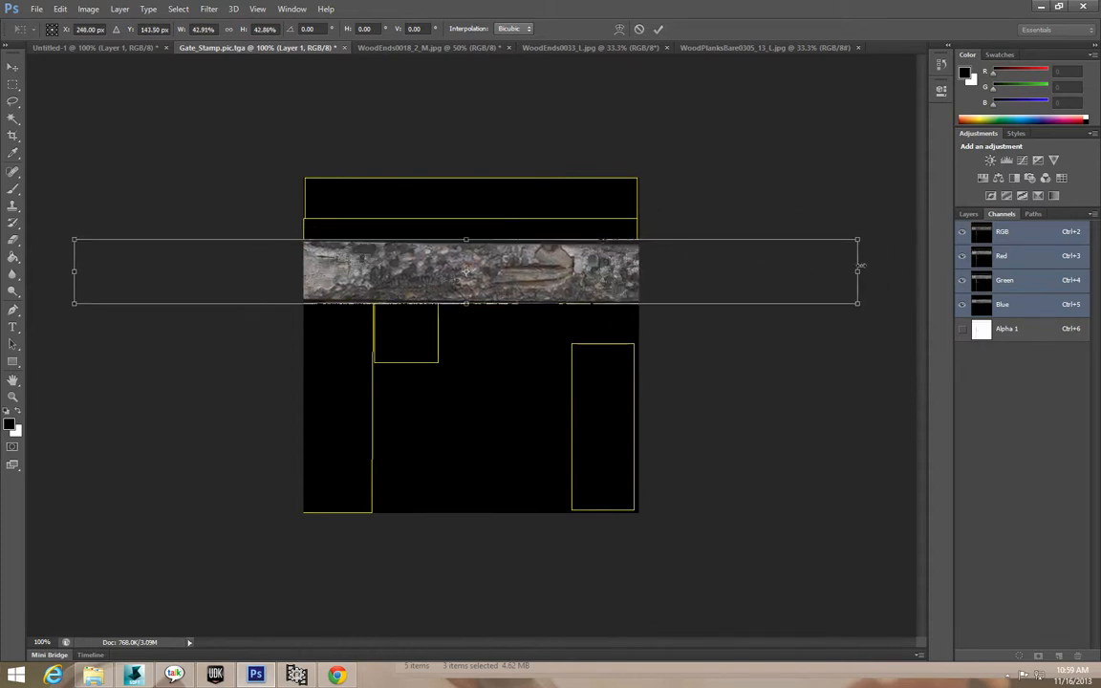
# Fit the plank into the strip at 38.21% width by 54.98% height and apply.
pyautogui.moveTo(858, 272); pyautogui.dragTo(797, 139)
pyautogui.moveTo(573, 289); pyautogui.dragTo(606, 284)
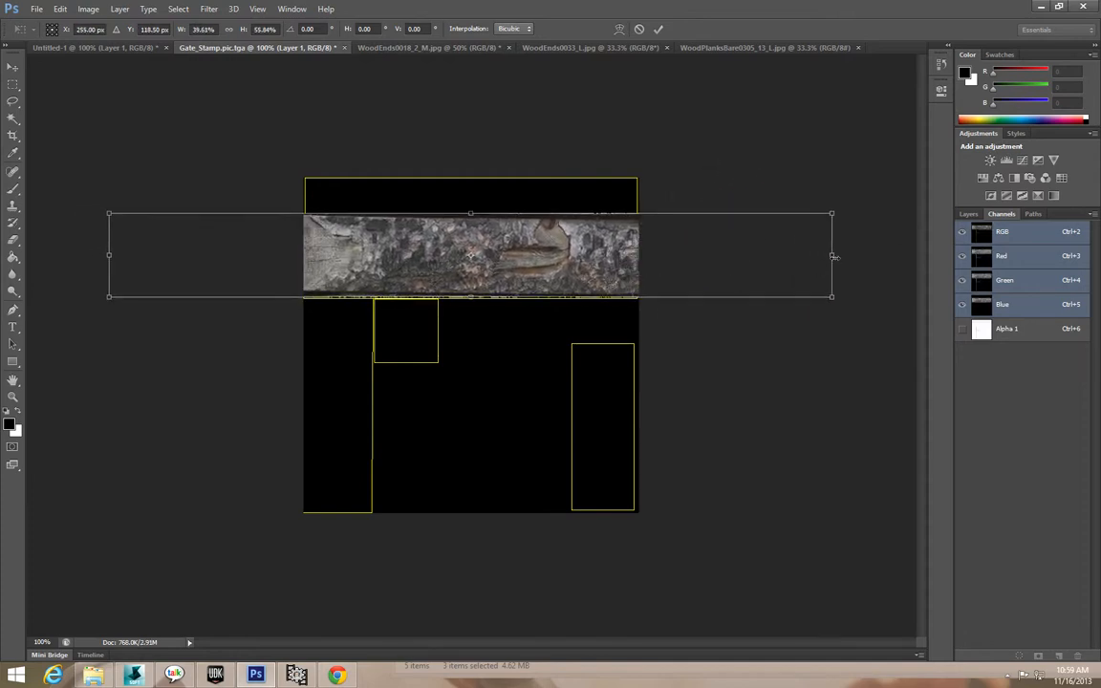
pyautogui.moveTo(834, 255); pyautogui.dragTo(656, 255)
pyautogui.moveTo(112, 254); pyautogui.dragTo(150, 255)
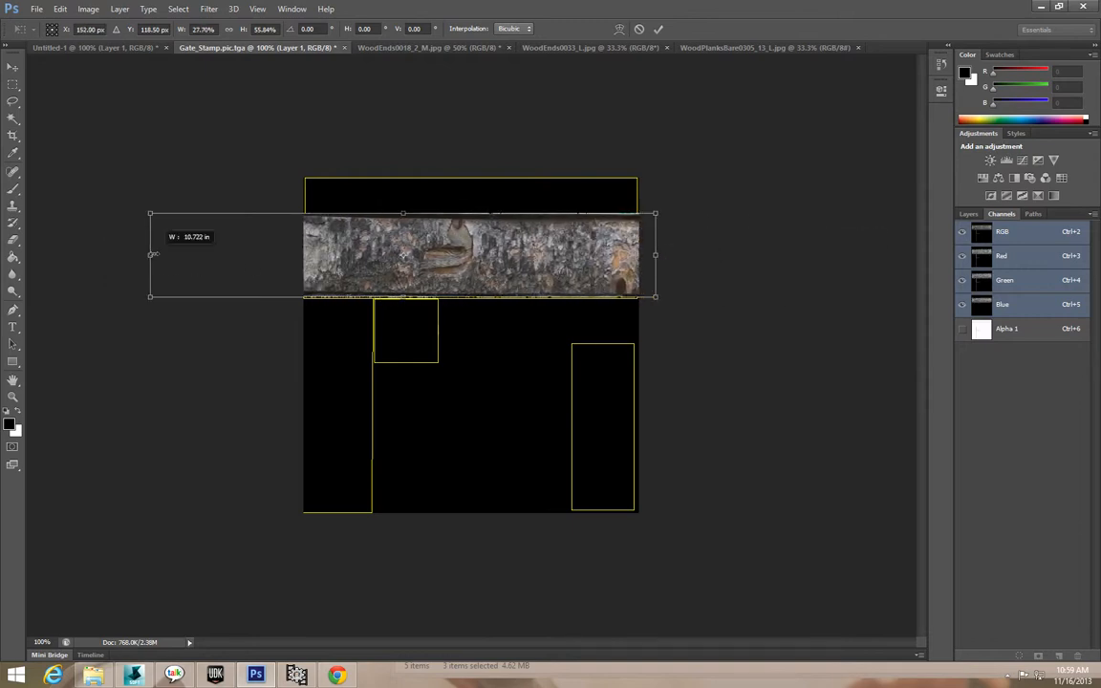
pyautogui.moveTo(377, 249); pyautogui.dragTo(439, 249)
pyautogui.moveTo(715, 255); pyautogui.dragTo(921, 256)
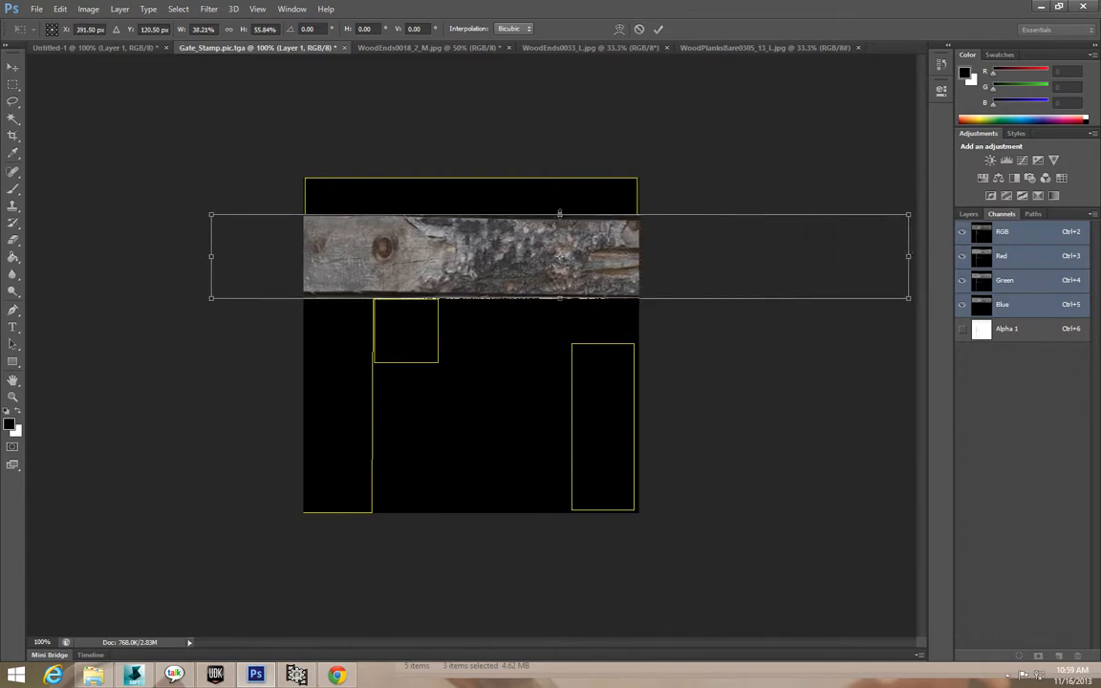
pyautogui.moveTo(560, 213)
pyautogui.mouseDown()
pyautogui.moveTo(559, 233)
pyautogui.moveTo(559, 216)
pyautogui.mouseUp()
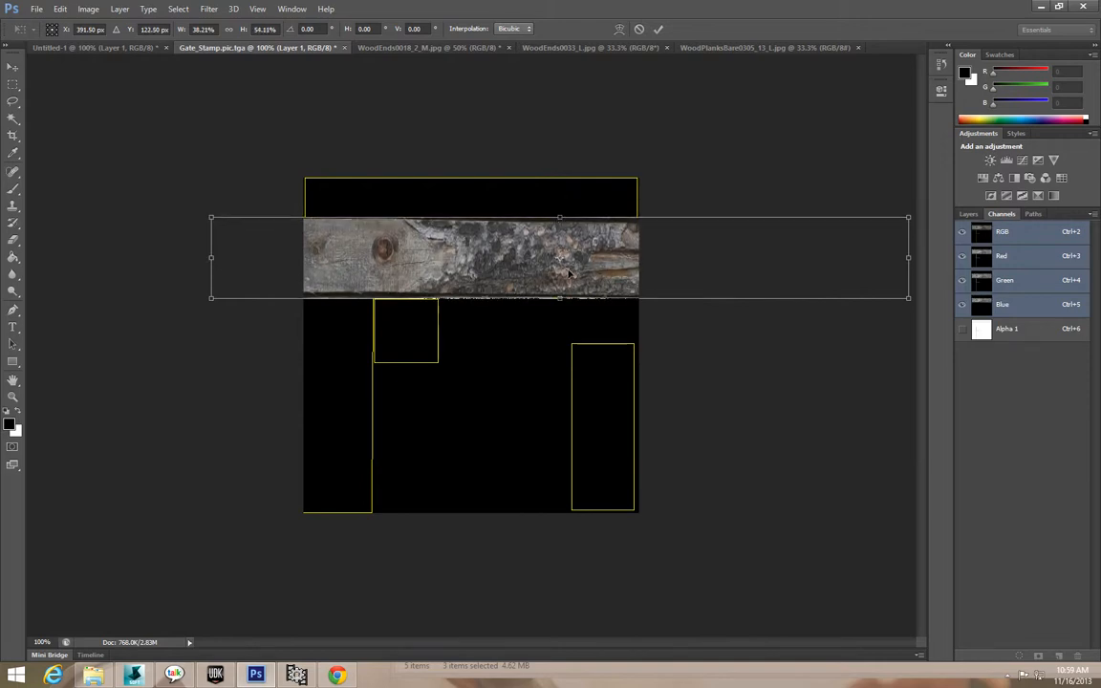
pyautogui.moveTo(559, 298)
pyautogui.mouseDown()
pyautogui.moveTo(559, 319)
pyautogui.moveTo(559, 285)
pyautogui.moveTo(559, 300)
pyautogui.mouseUp()
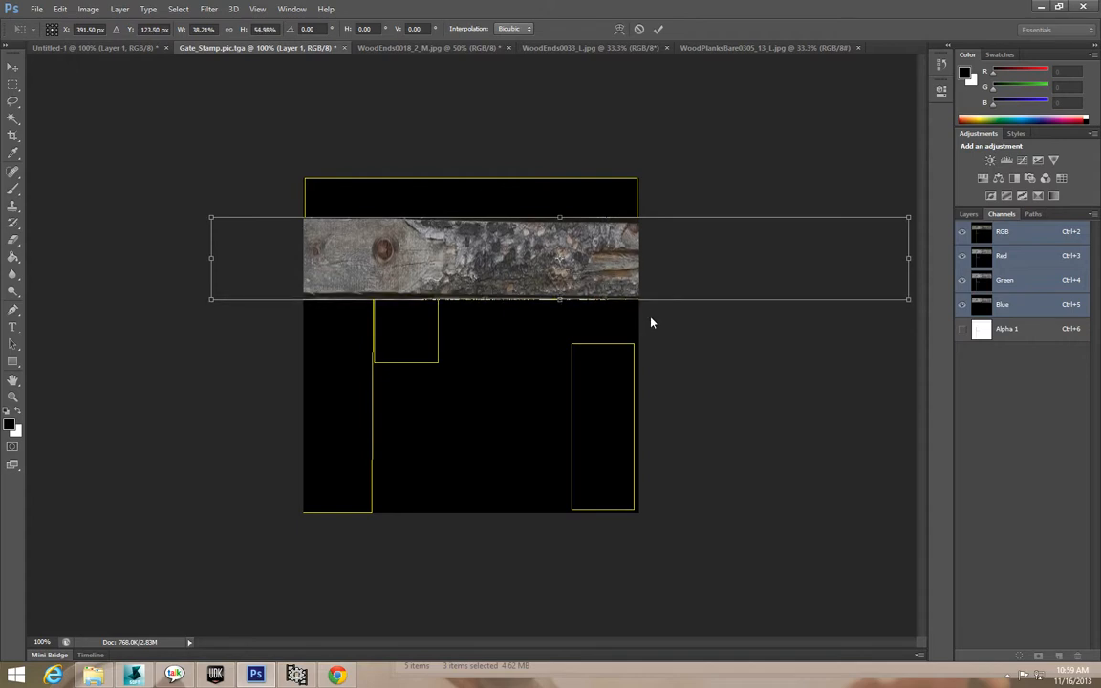
pyautogui.click(14, 67)
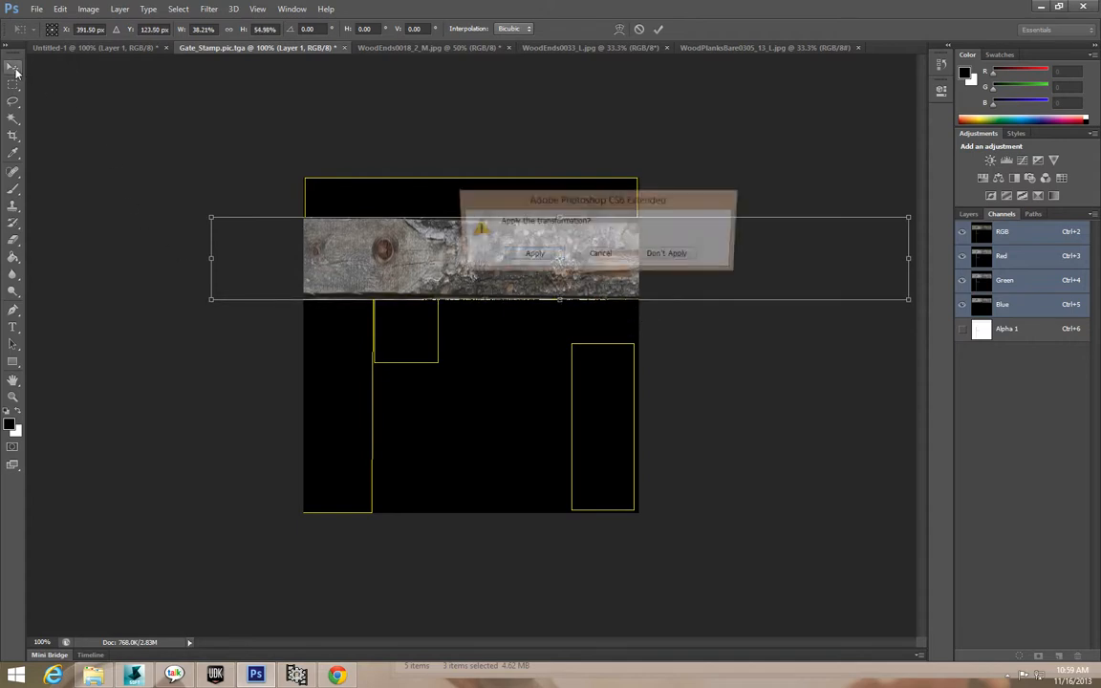
pyautogui.click(533, 256)
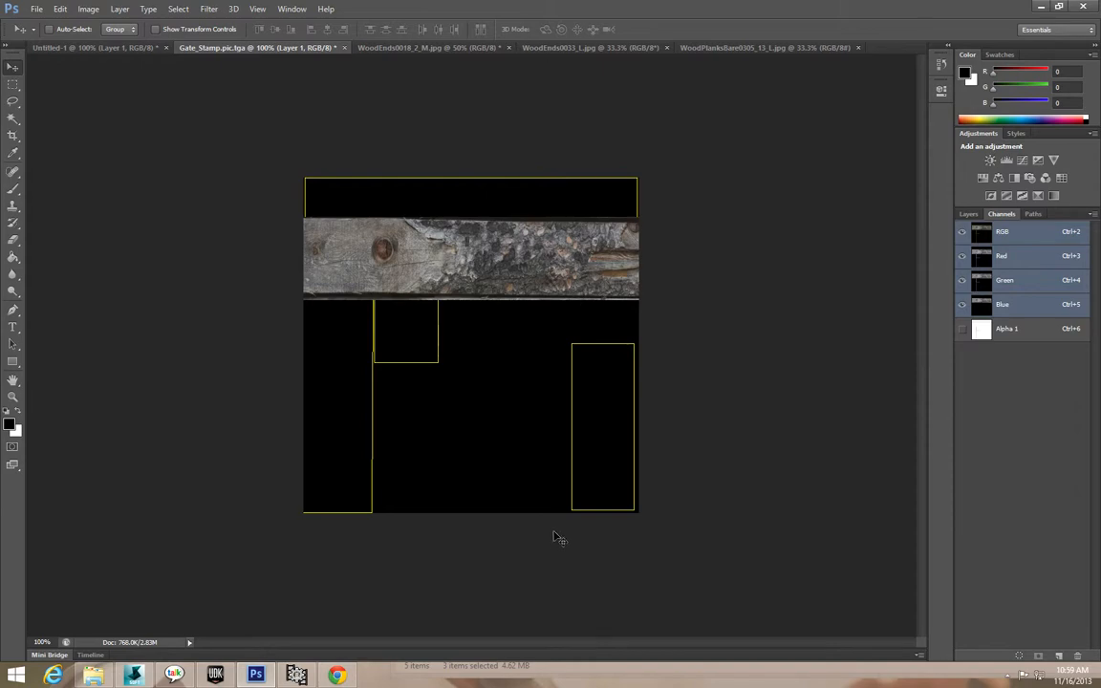
# Marquee part of the third plank in WoodPlanksBare0305_13_L and paste it into Gate_Stamp.
pyautogui.click(454, 48)
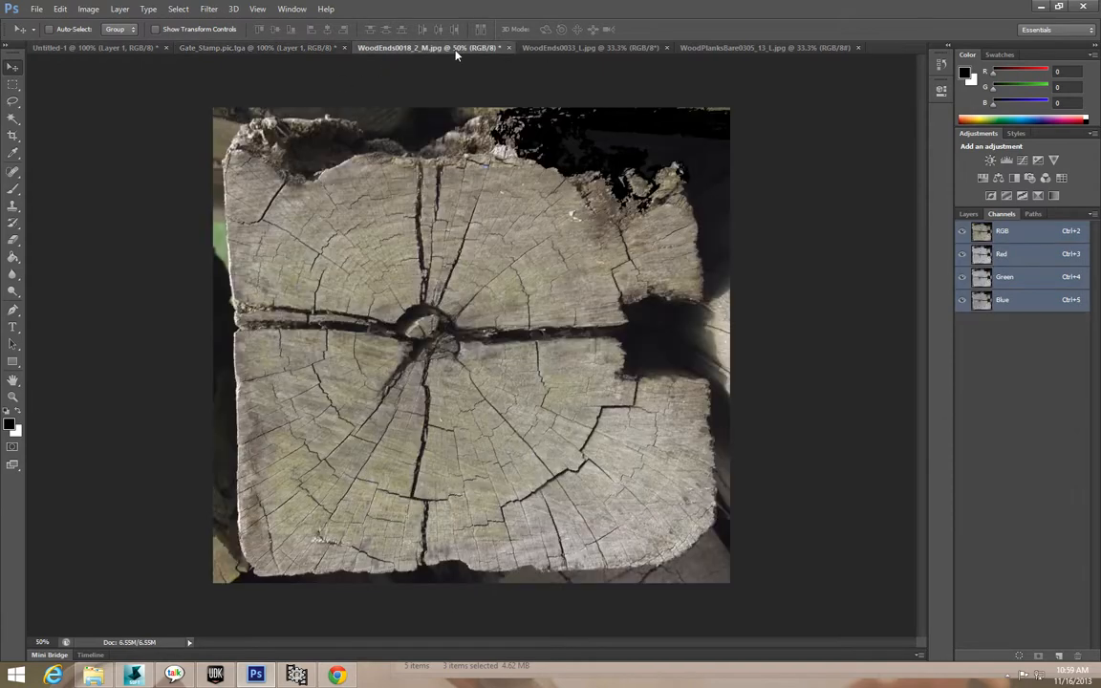
pyautogui.click(589, 48)
pyautogui.click(748, 48)
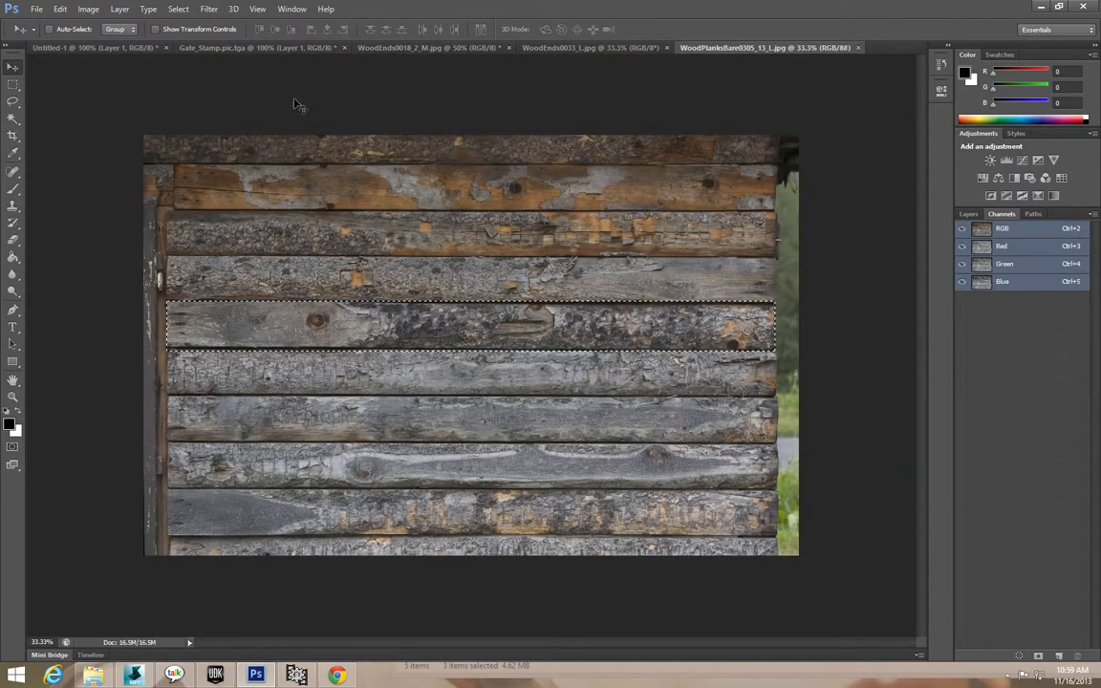
pyautogui.press('m')
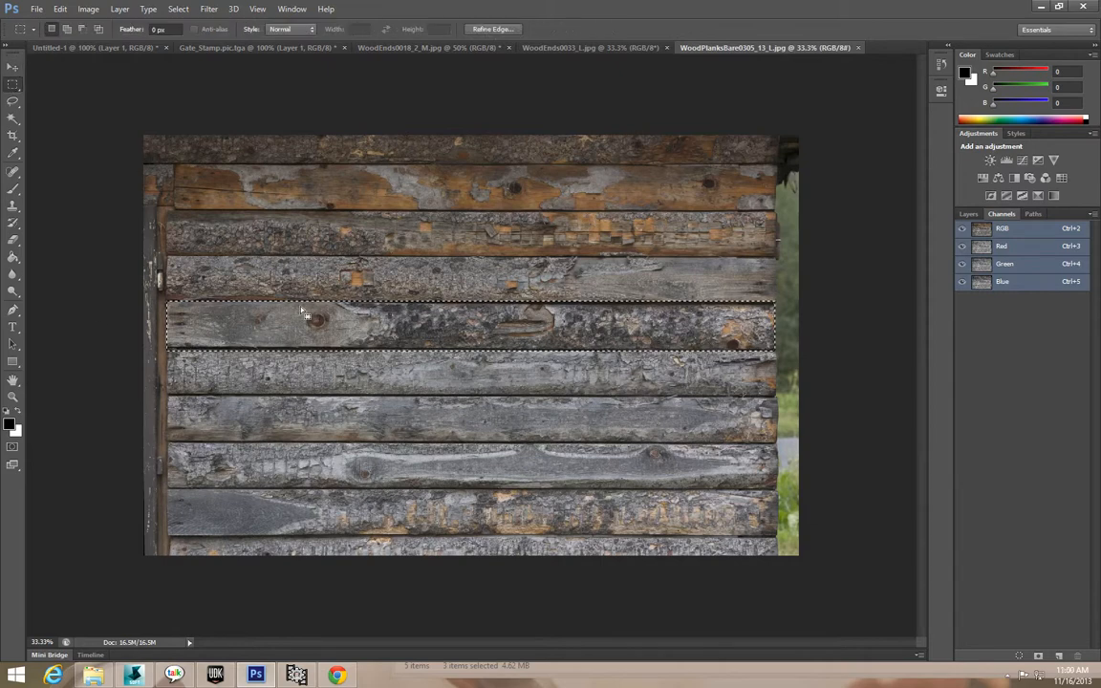
pyautogui.moveTo(164, 256); pyautogui.dragTo(575, 303)
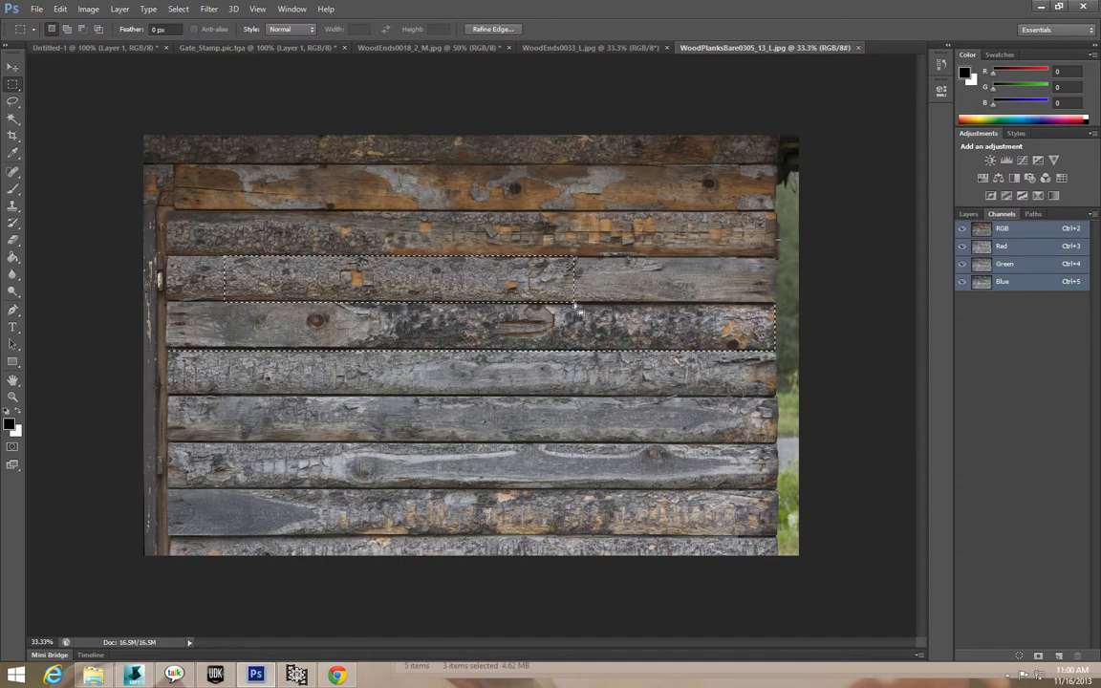
pyautogui.click(144, 47)
pyautogui.click(262, 48)
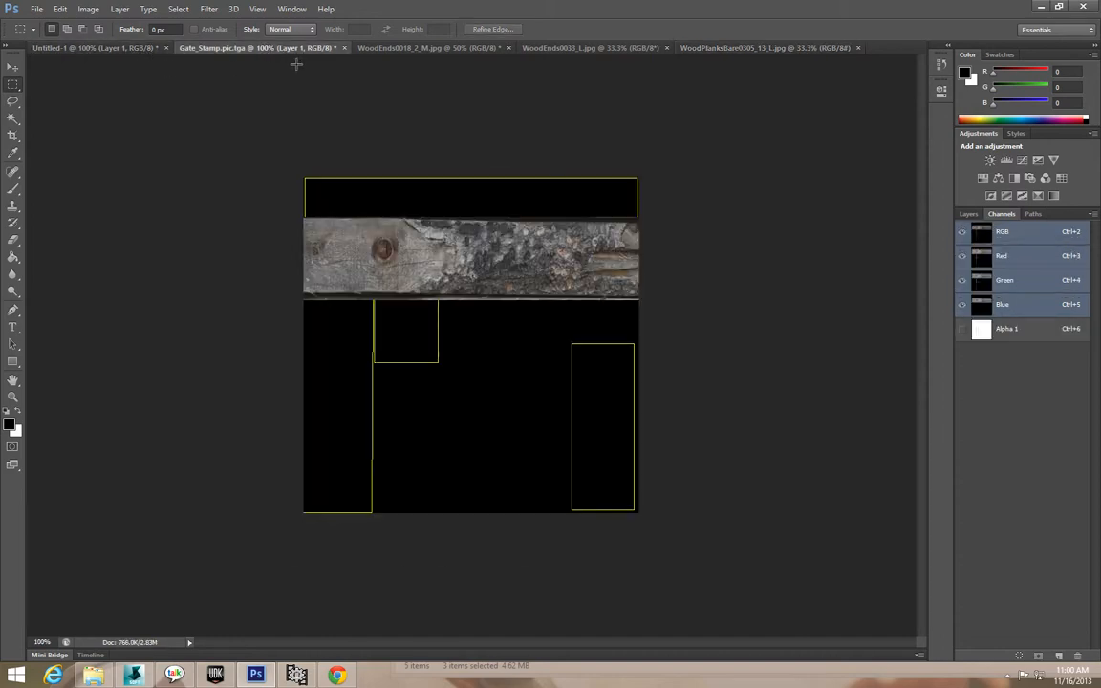
pyautogui.hotkey('ctrl', 'v')
# Move the newly pasted wood layer up to the top of the Gate_Stamp canvas.
pyautogui.moveTo(483, 310); pyautogui.dragTo(535, 181)
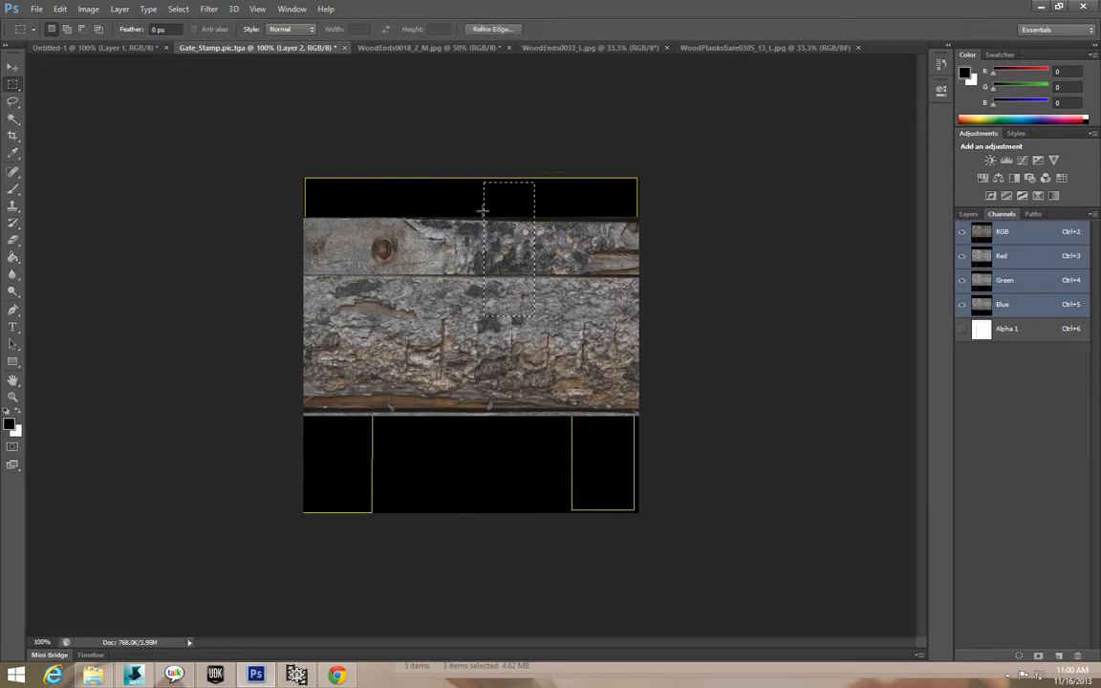
pyautogui.hotkey('ctrl', 'd')
pyautogui.click(10, 70)
pyautogui.moveTo(379, 286); pyautogui.dragTo(382, 153)
# Scale the wood to about 28% into a thin strip across the top band and apply.
pyautogui.click(59, 9)
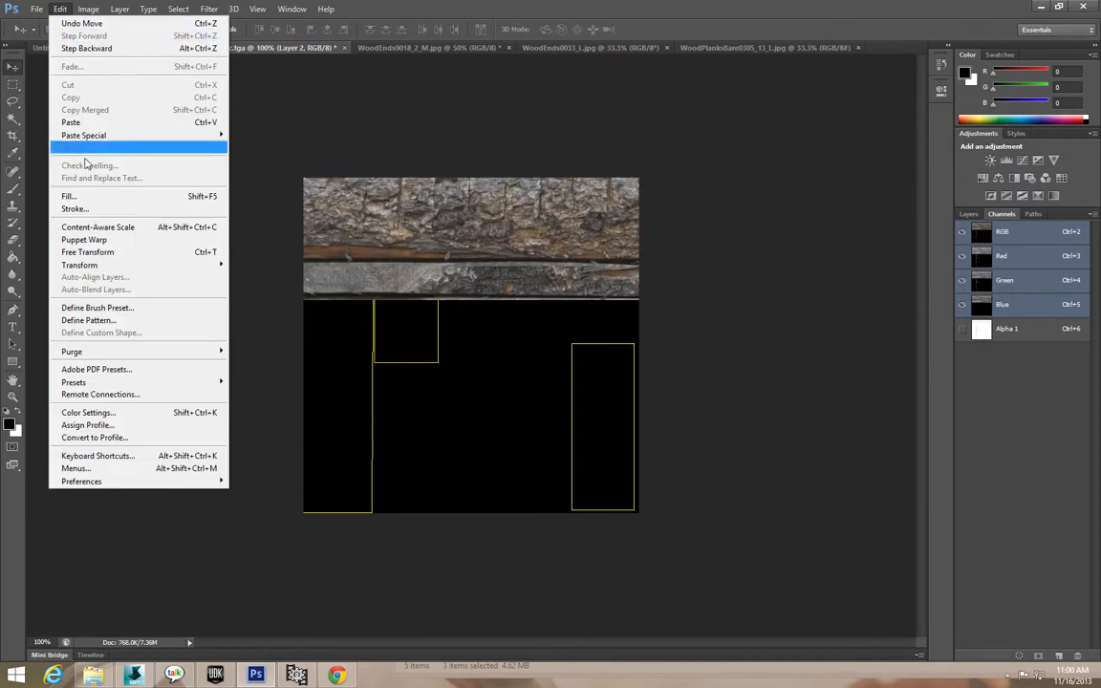
pyautogui.moveTo(96, 245)
pyautogui.click(249, 283)
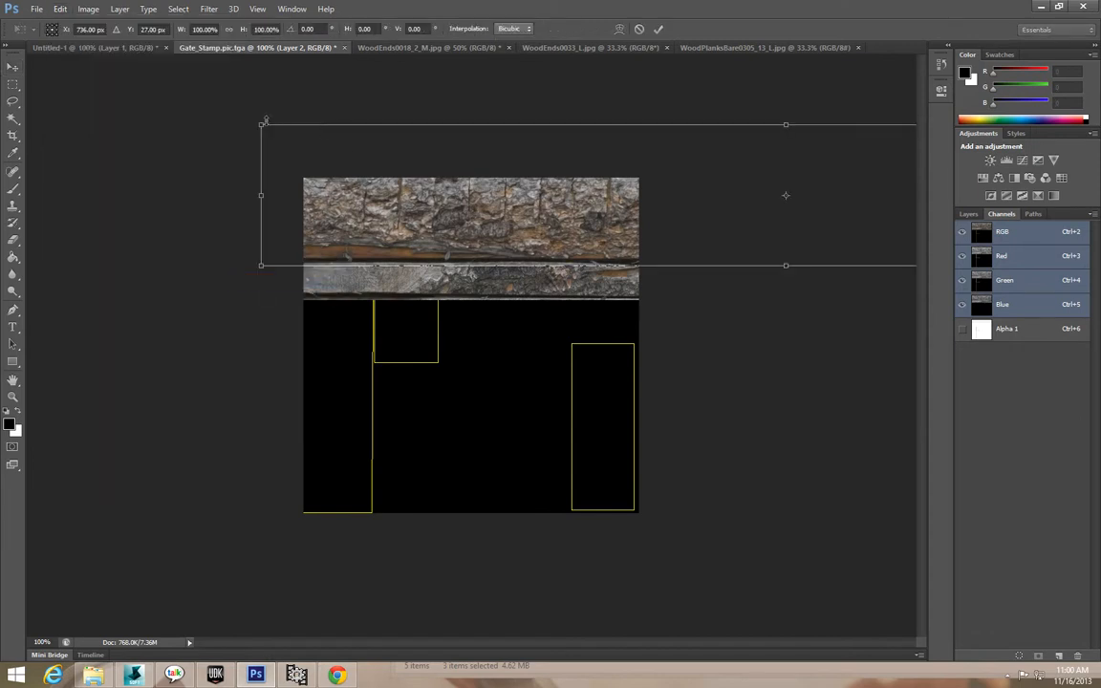
pyautogui.keyDown('shift'); pyautogui.moveTo(256, 125); pyautogui.dragTo(742, 189); pyautogui.keyUp('shift')
pyautogui.moveTo(833, 249); pyautogui.dragTo(310, 214)
pyautogui.keyDown('shift'); pyautogui.moveTo(218, 153); pyautogui.dragTo(490, 189); pyautogui.keyUp('shift')
pyautogui.moveTo(673, 225); pyautogui.dragTo(487, 214)
pyautogui.moveTo(600, 217); pyautogui.dragTo(641, 198)
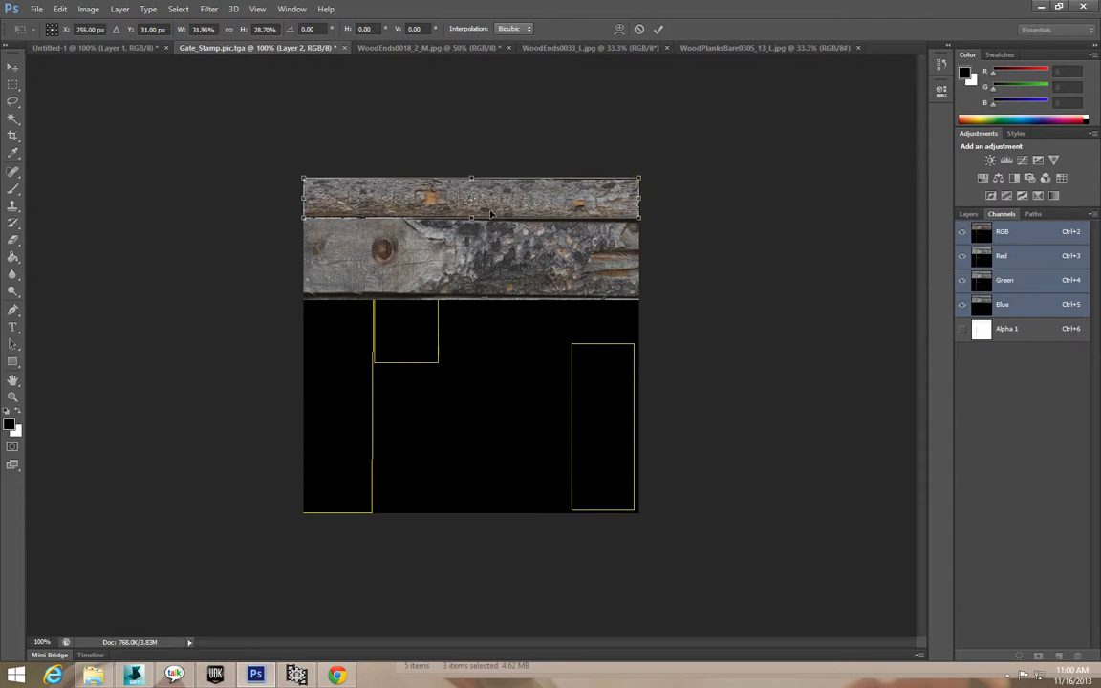
pyautogui.click(14, 66)
pyautogui.click(531, 257)
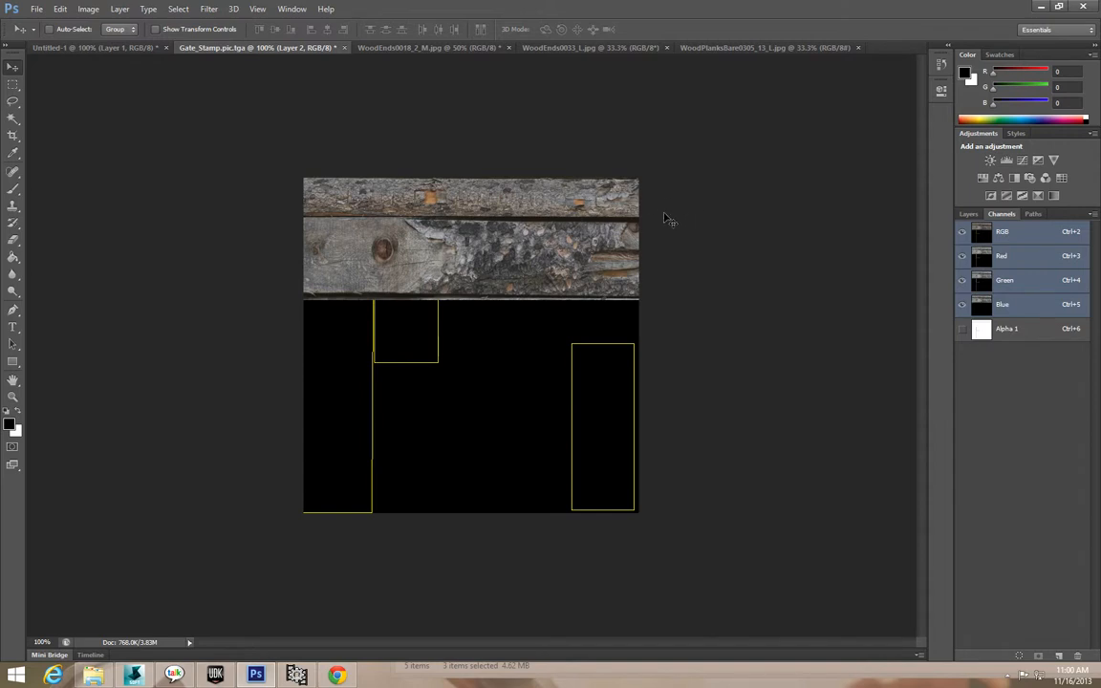
pyautogui.click(267, 679)
# Select the end-grain face in WoodEnds0033_L and paste it into Gate_Stamp as a new layer.
pyautogui.click(262, 677)
pyautogui.click(583, 48)
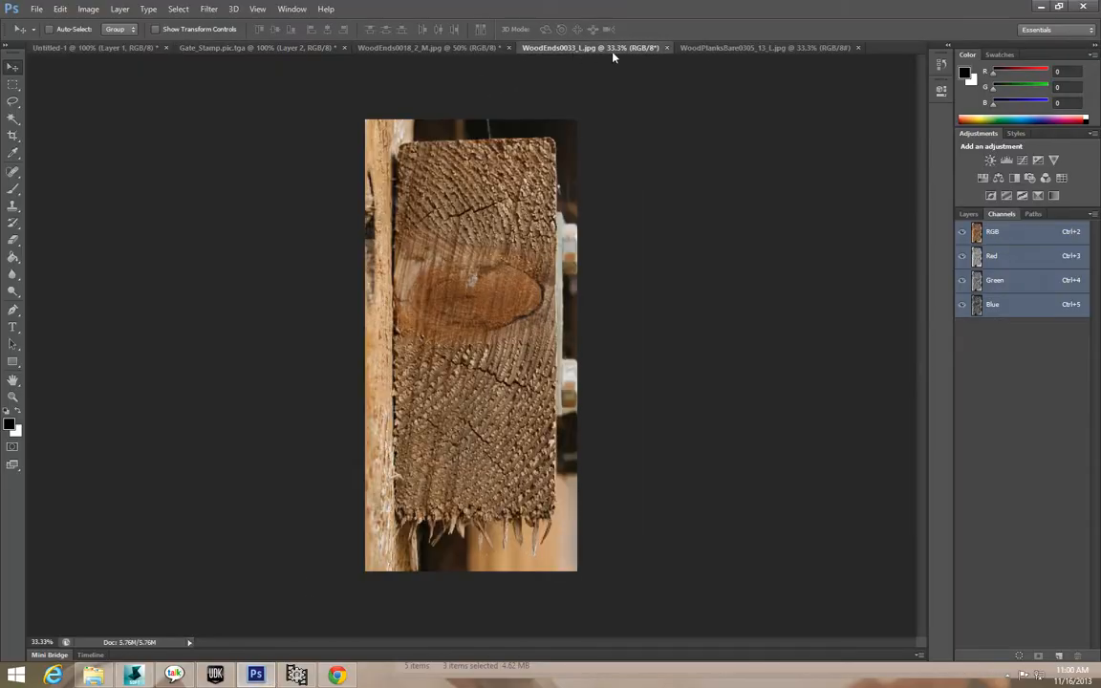
pyautogui.click(742, 49)
pyautogui.click(631, 50)
pyautogui.click(13, 84)
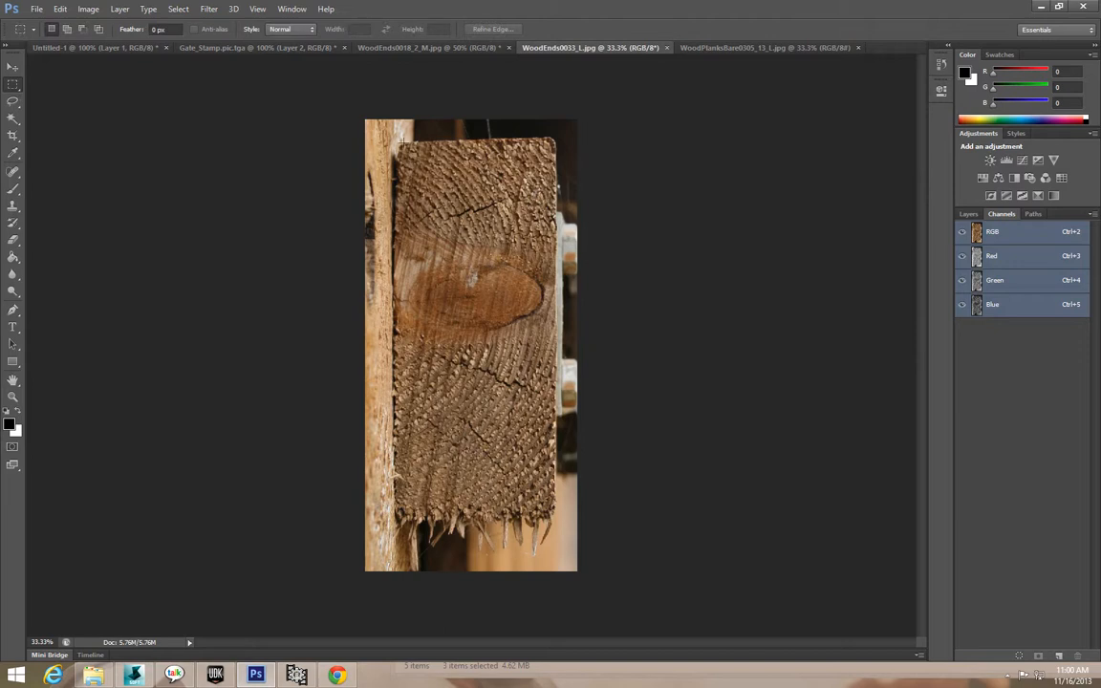
pyautogui.moveTo(400, 144); pyautogui.dragTo(557, 476)
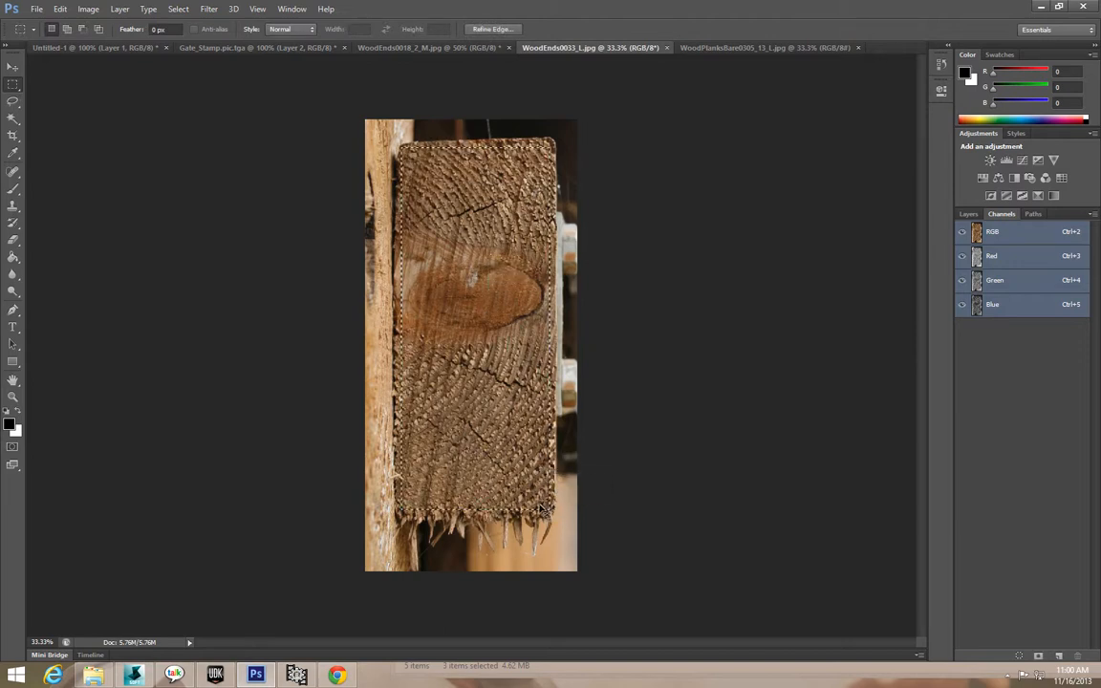
pyautogui.click(122, 49)
pyautogui.click(261, 48)
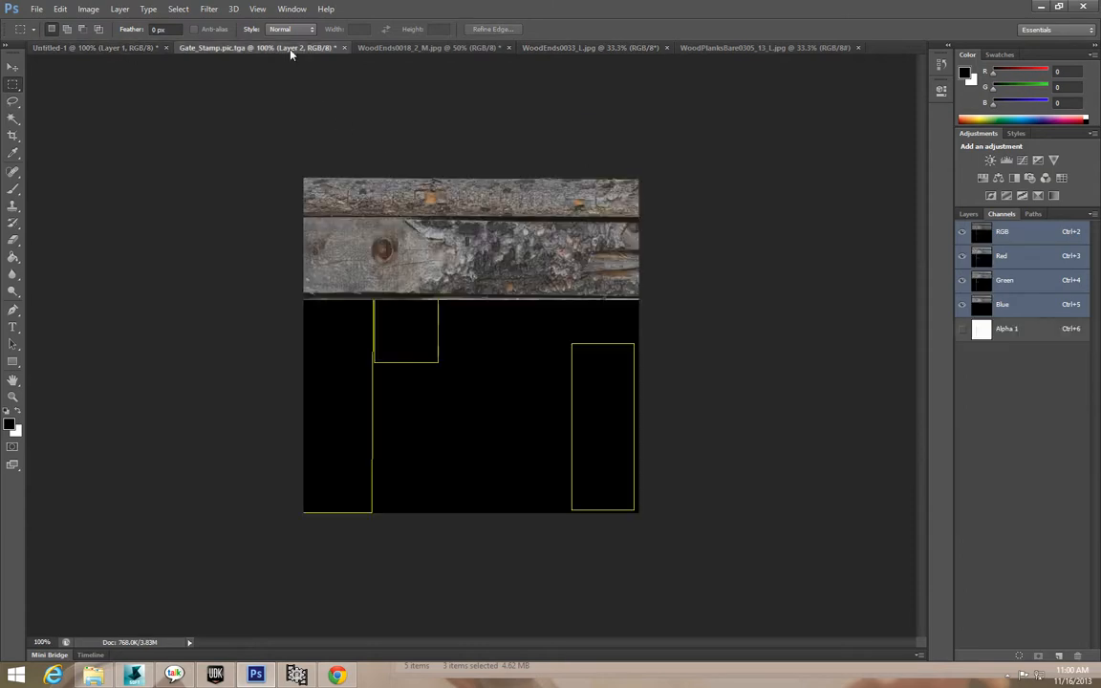
pyautogui.hotkey('ctrl', 'v')
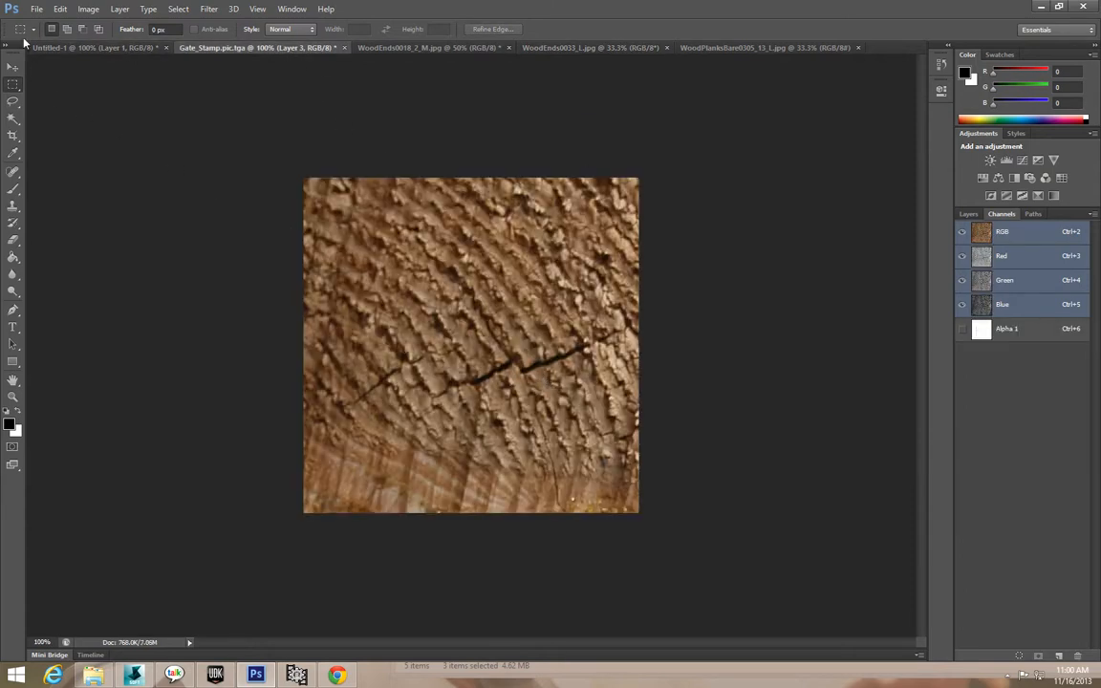
# Scale the end-grain piece to about 14.5% into the right rectangle, apply, and nudge it into place.
pyautogui.click(59, 9)
pyautogui.moveTo(163, 241)
pyautogui.click(254, 283)
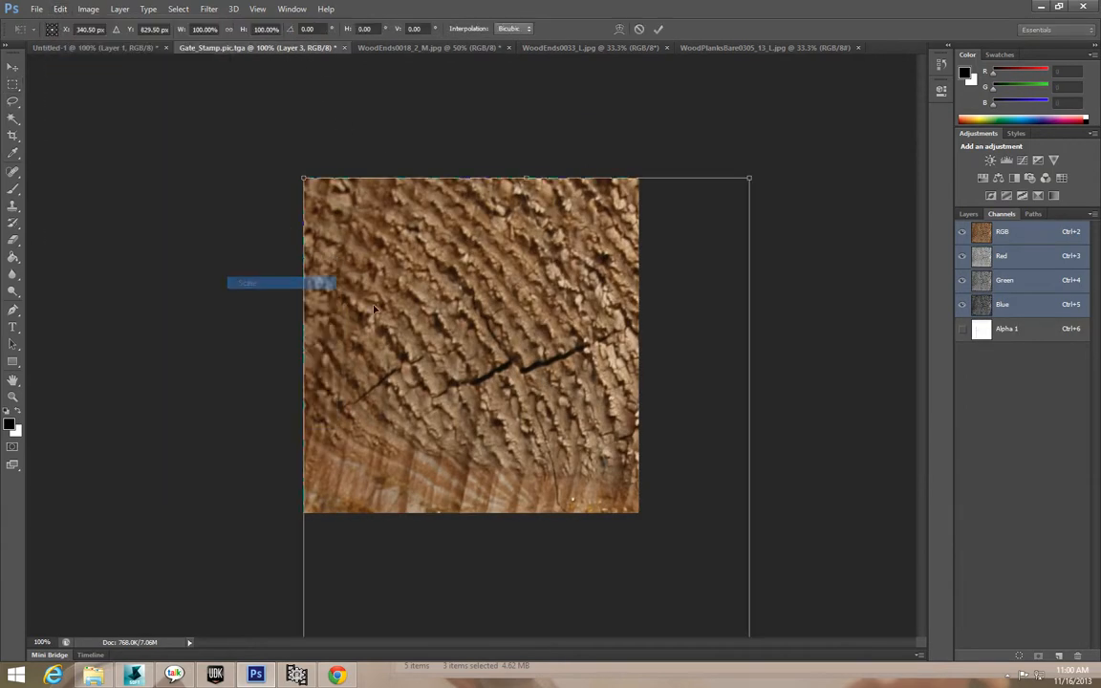
pyautogui.keyDown('shift'); pyautogui.moveTo(304, 179); pyautogui.dragTo(625, 230); pyautogui.keyUp('shift')
pyautogui.keyDown('shift'); pyautogui.moveTo(447, 208); pyautogui.dragTo(652, 502); pyautogui.keyUp('shift')
pyautogui.moveTo(652, 573); pyautogui.dragTo(607, 343)
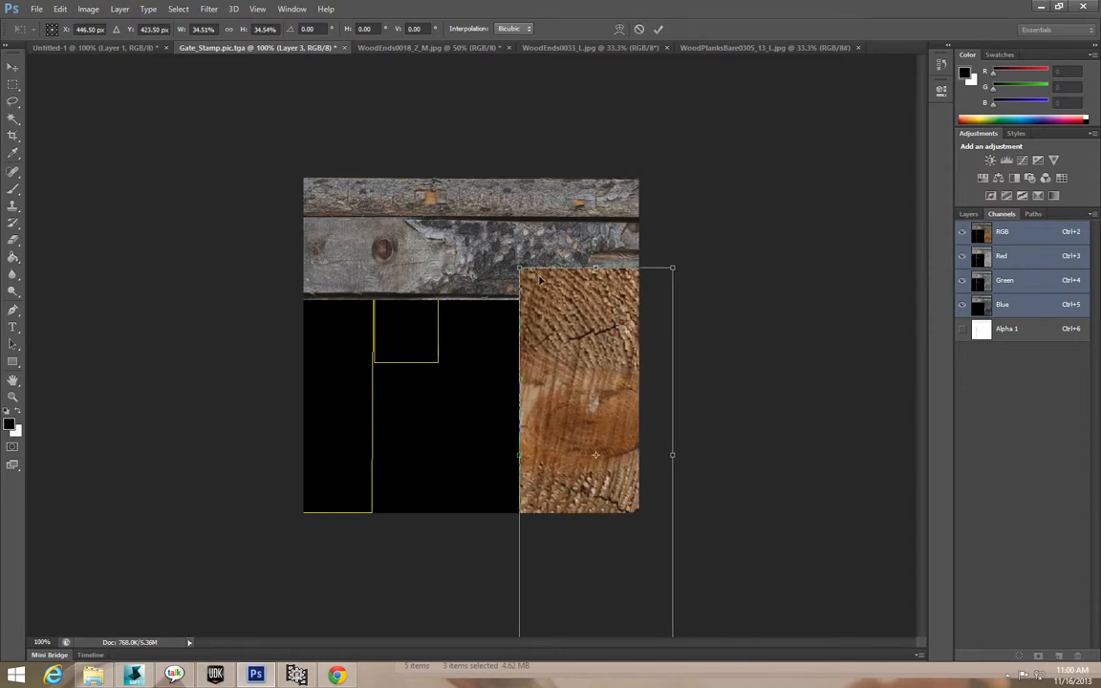
pyautogui.keyDown('shift'); pyautogui.moveTo(519, 269); pyautogui.dragTo(693, 528); pyautogui.keyUp('shift')
pyautogui.moveTo(666, 568); pyautogui.dragTo(606, 369)
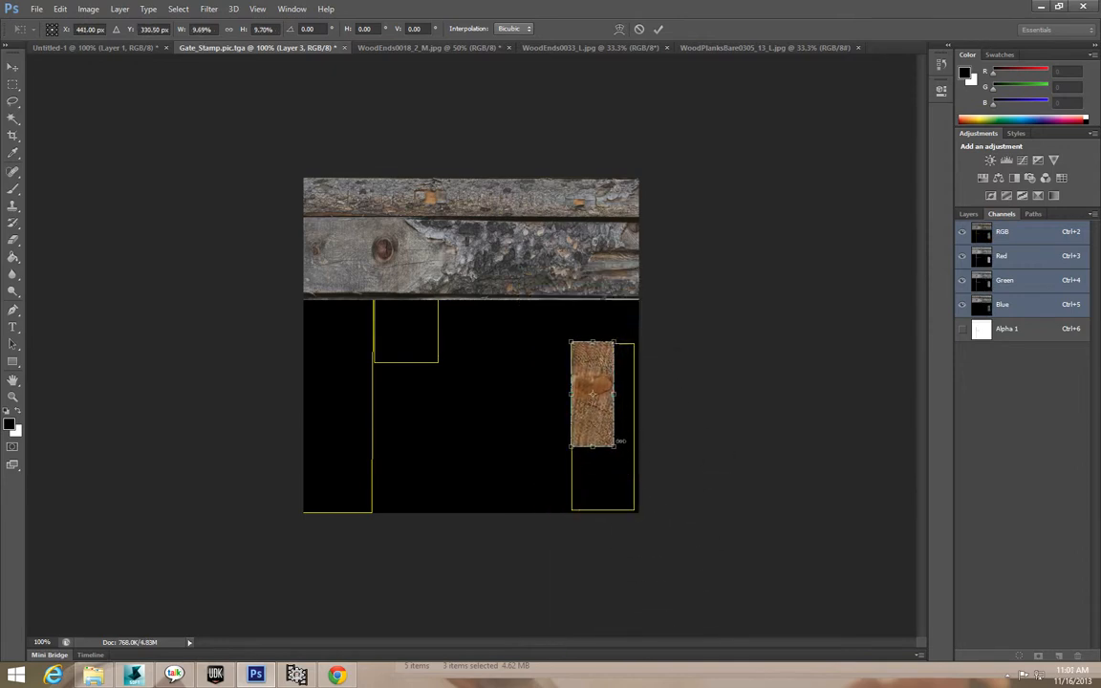
pyautogui.keyDown('shift'); pyautogui.moveTo(617, 447); pyautogui.dragTo(605, 516); pyautogui.keyUp('shift')
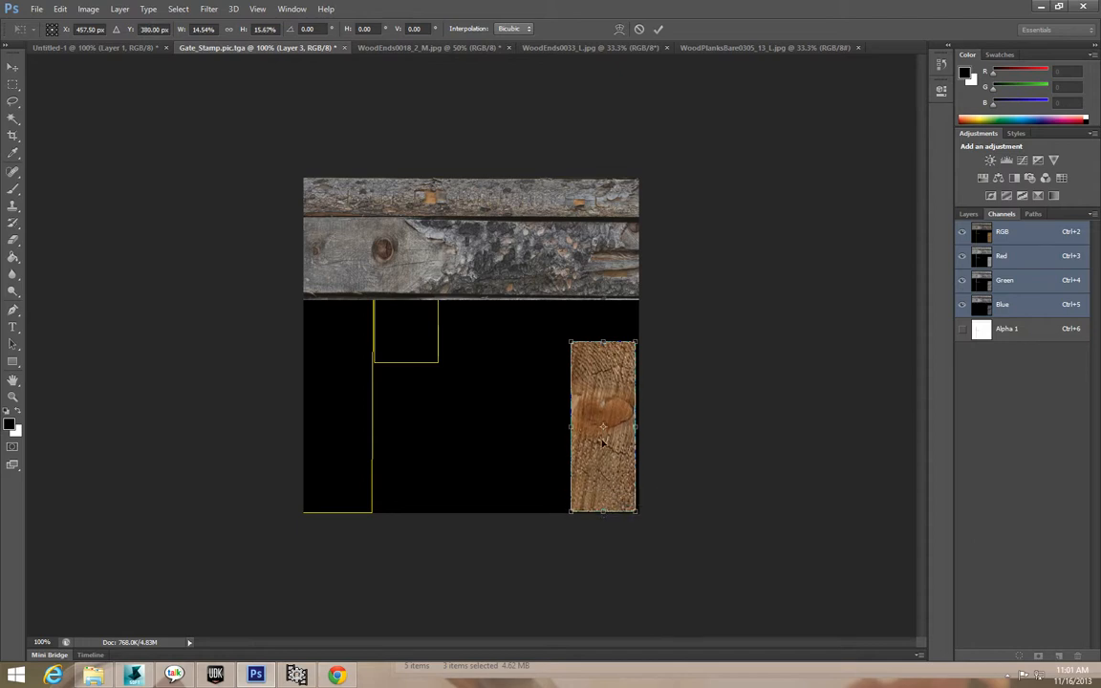
pyautogui.click(14, 67)
pyautogui.press('Return')
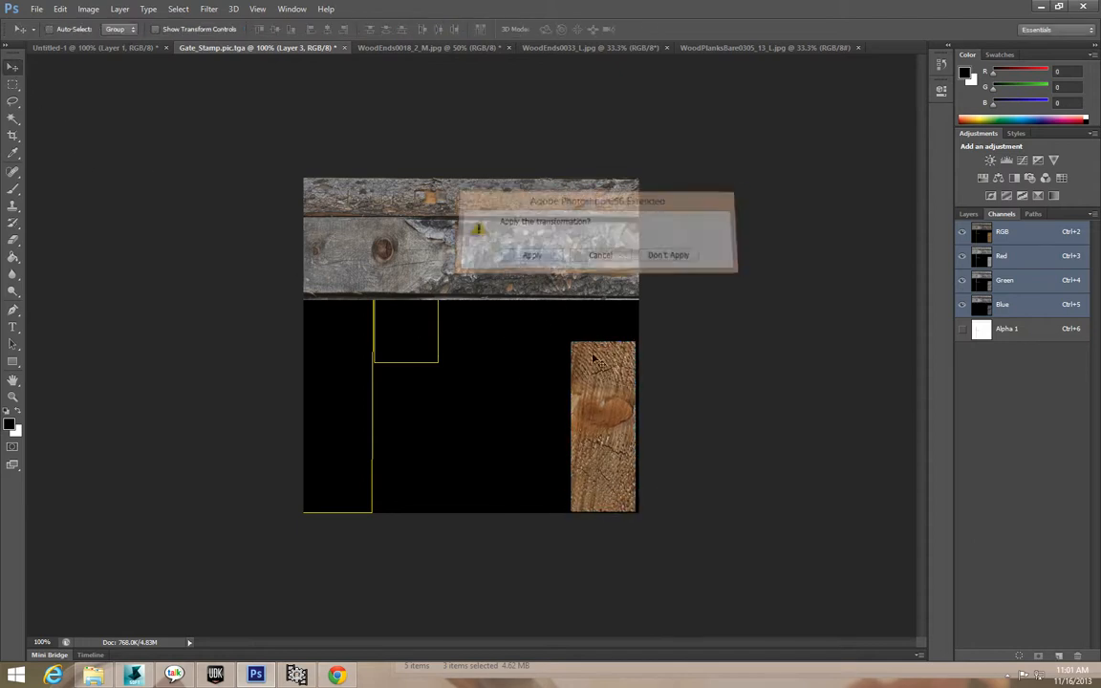
pyautogui.press('Left')
pyautogui.press('Left')
pyautogui.press('Left')
pyautogui.press('Left')
pyautogui.press('Left')
pyautogui.press('Left')
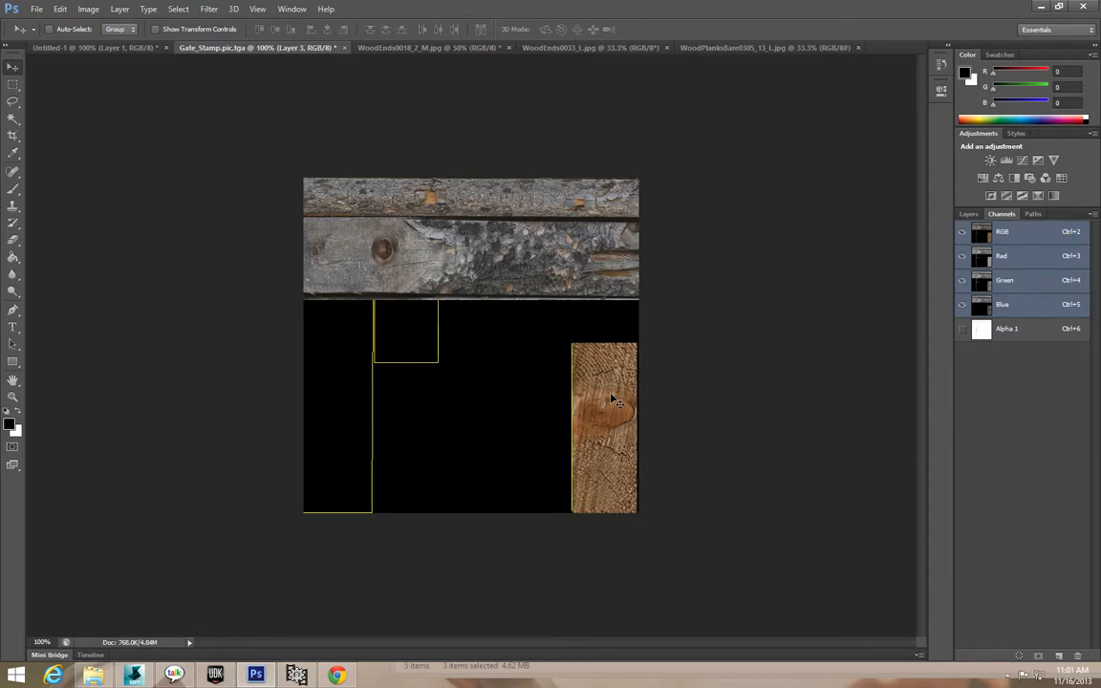
pyautogui.press('Up')
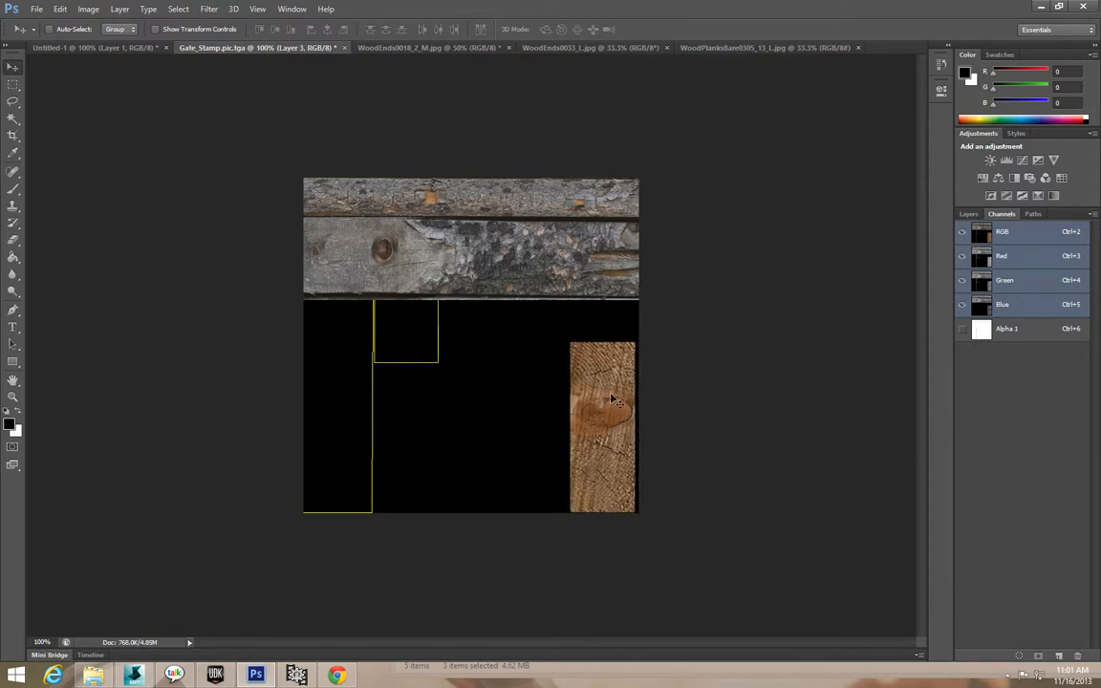
# Select a square of cracked end grain in WoodEnds0018 and paste it into Gate_Stamp.
pyautogui.click(417, 45)
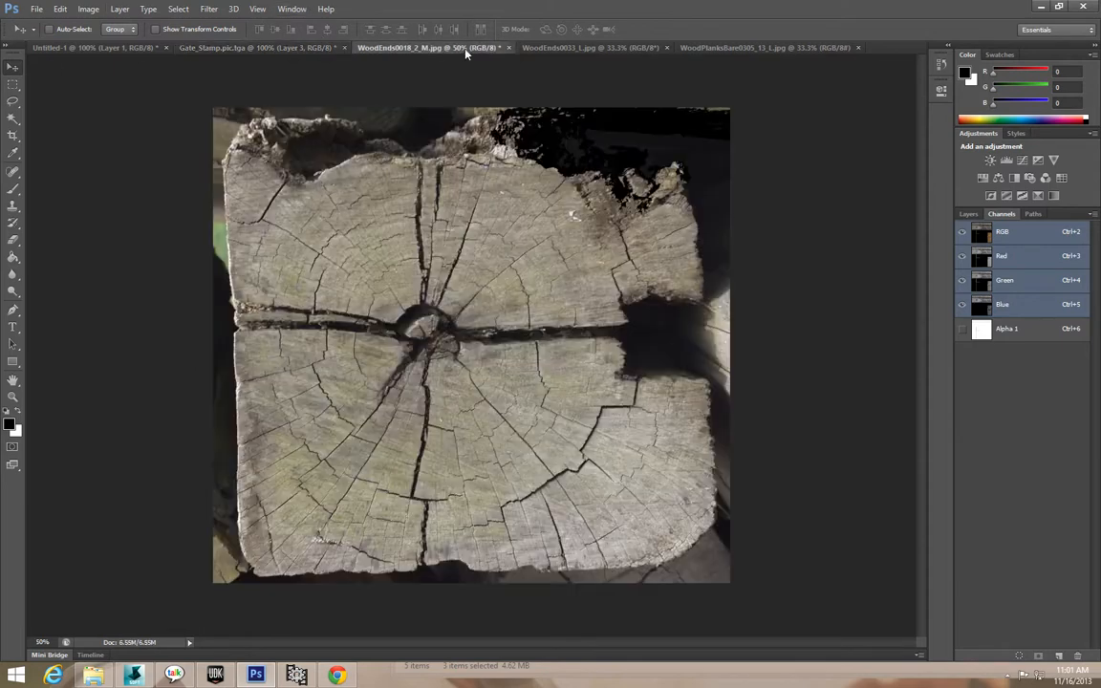
pyautogui.click(14, 82)
pyautogui.moveTo(279, 204); pyautogui.dragTo(612, 538)
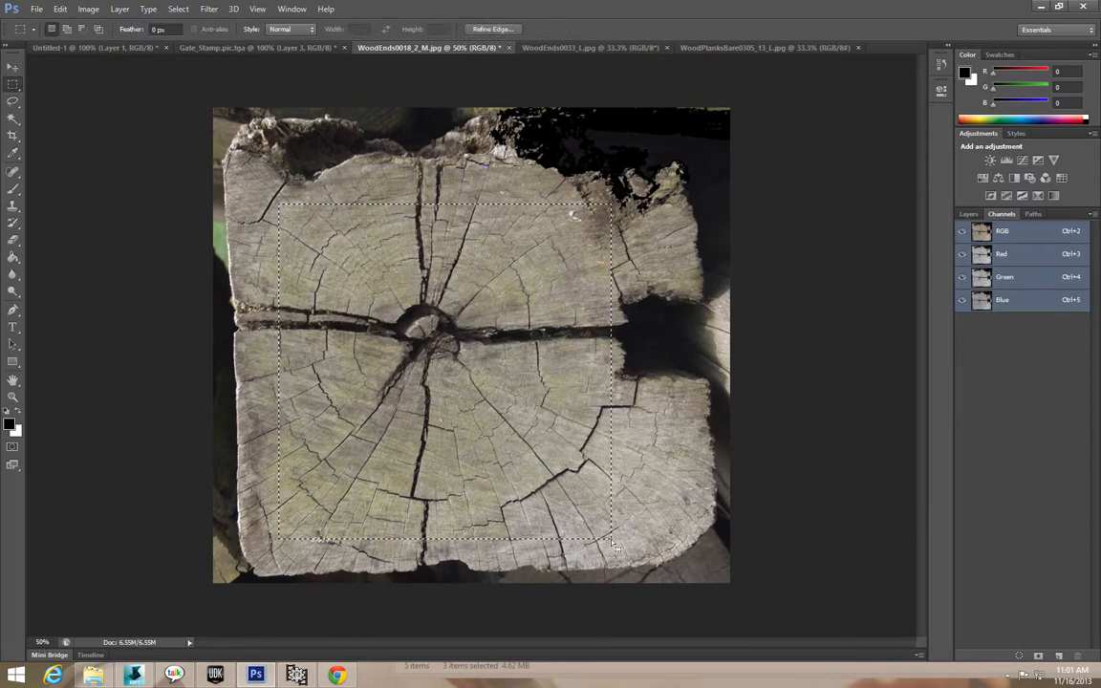
pyautogui.click(256, 47)
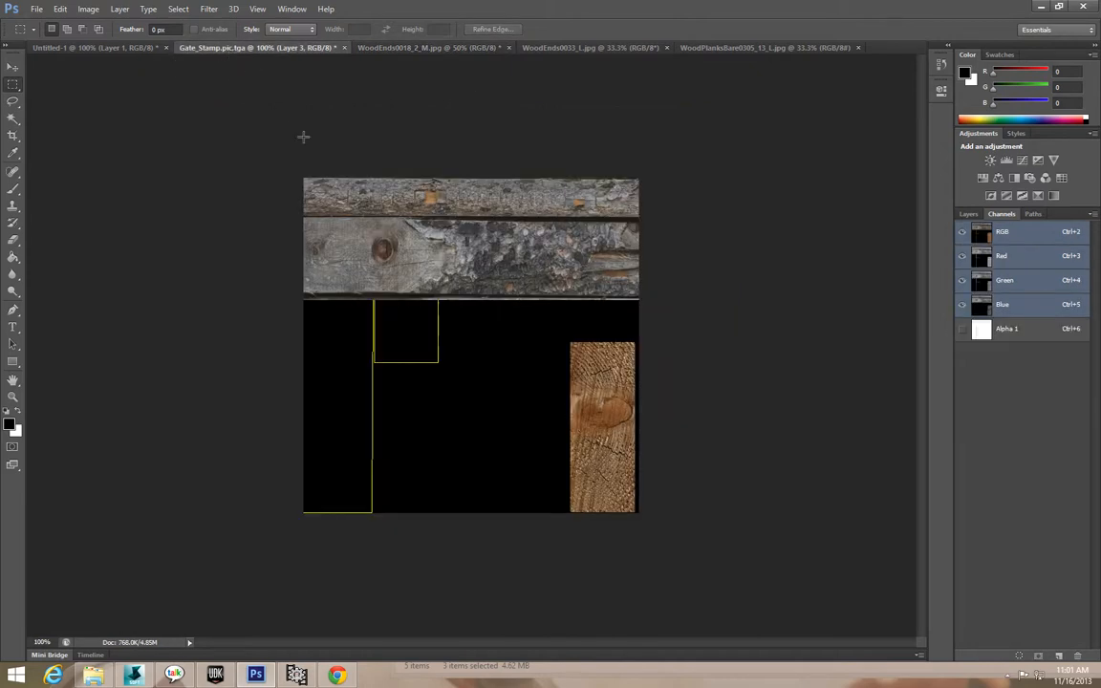
pyautogui.hotkey('ctrl', 'v')
# Scale the end-grain square to about 9.8% into the small square outline and apply.
pyautogui.click(59, 9)
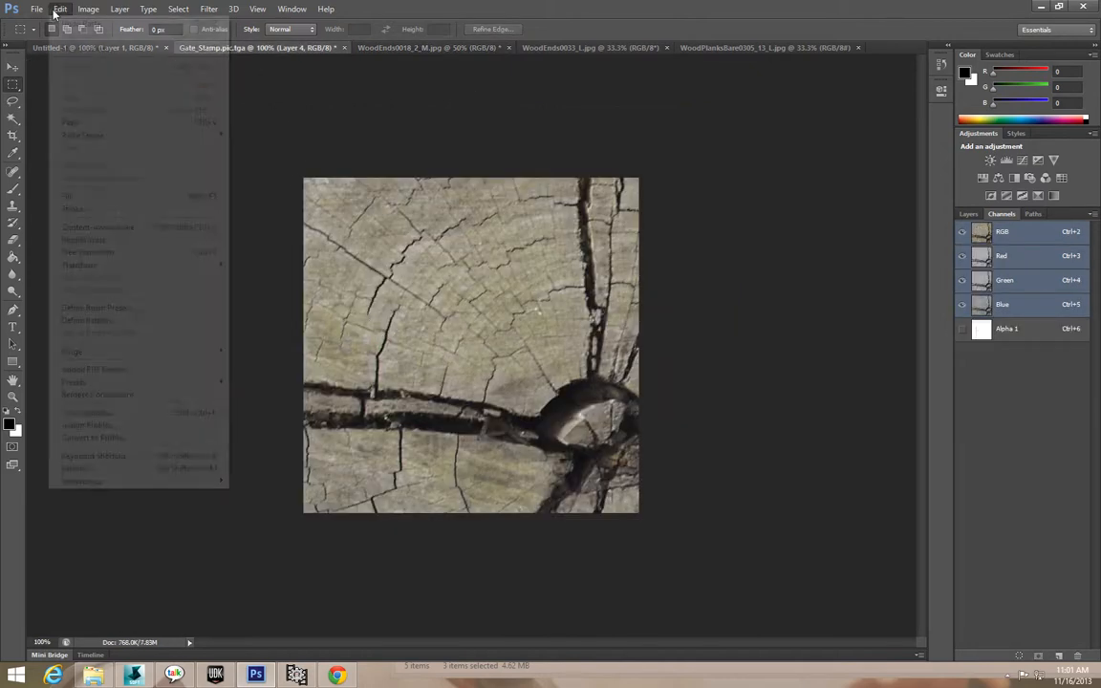
pyautogui.moveTo(106, 265)
pyautogui.click(249, 284)
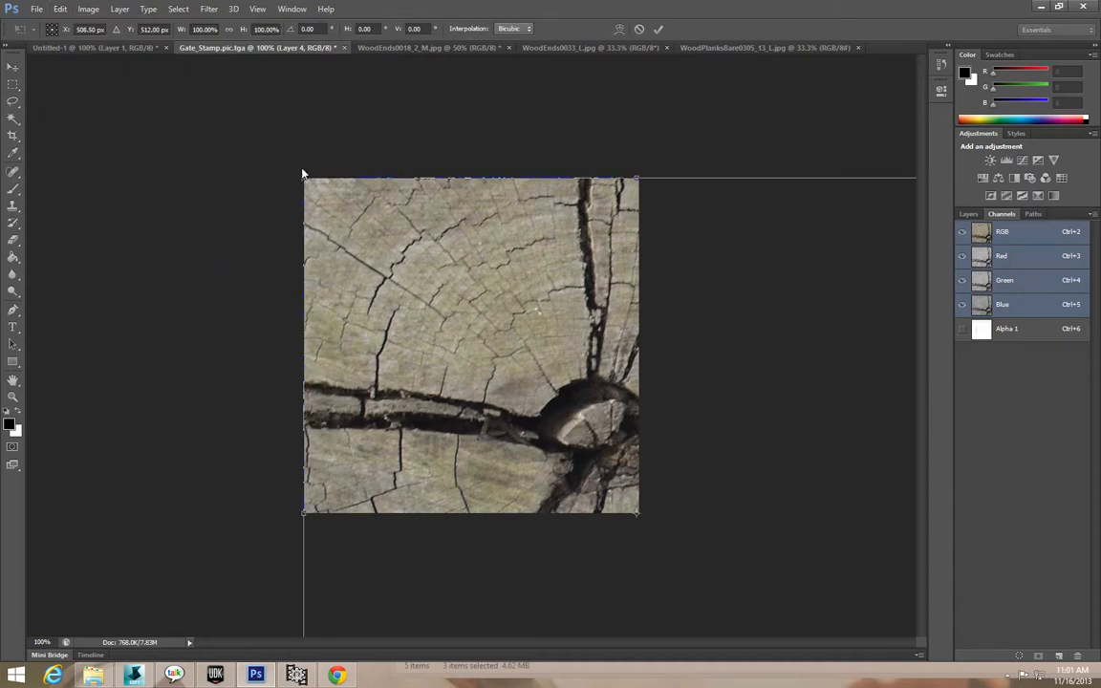
pyautogui.keyDown('shift'); pyautogui.moveTo(306, 180); pyautogui.dragTo(710, 601); pyautogui.keyUp('shift')
pyautogui.moveTo(788, 617); pyautogui.dragTo(372, 278)
pyautogui.keyDown('shift'); pyautogui.moveTo(295, 246); pyautogui.dragTo(487, 462); pyautogui.keyUp('shift')
pyautogui.moveTo(530, 500); pyautogui.dragTo(440, 331)
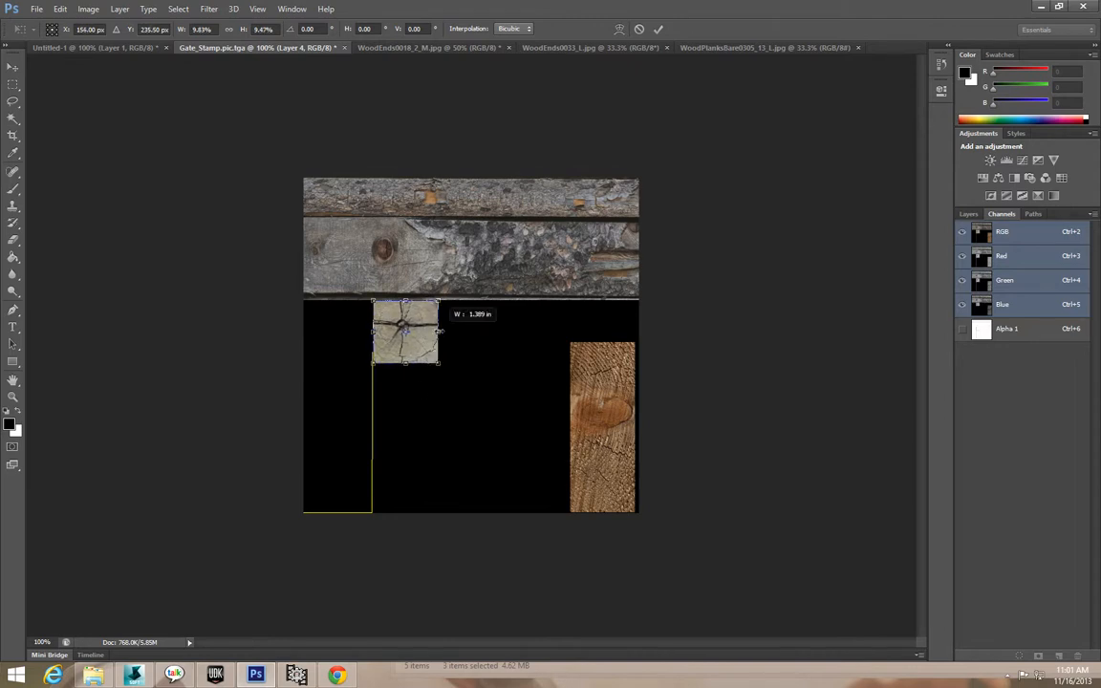
pyautogui.click(7, 67)
pyautogui.click(489, 252)
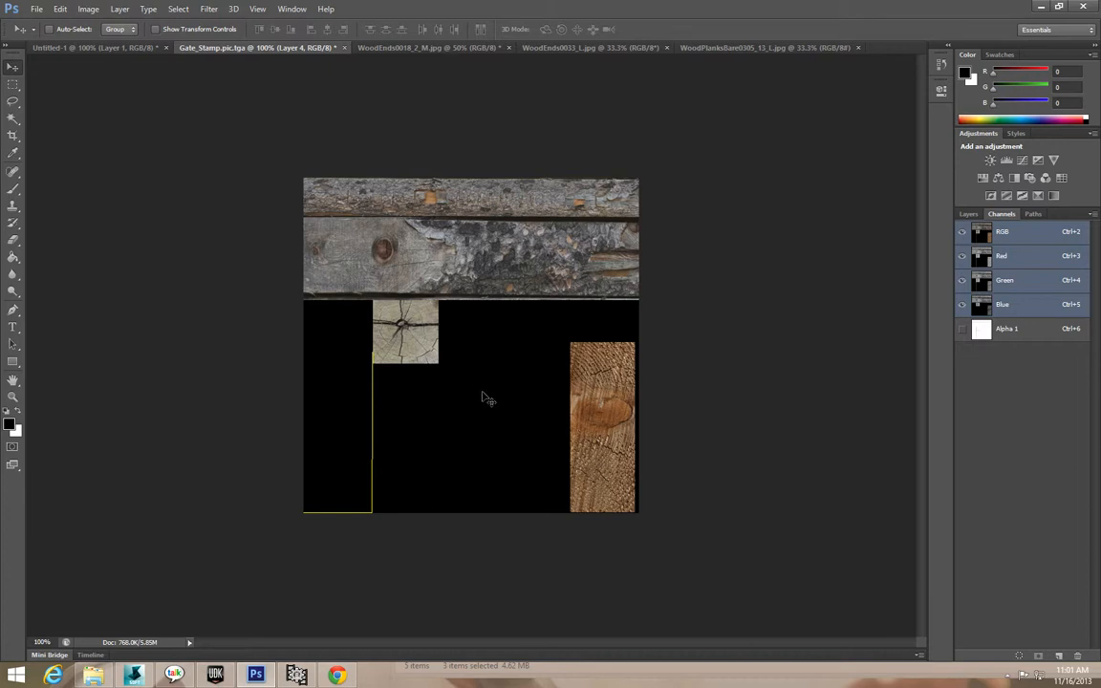
pyautogui.click(747, 47)
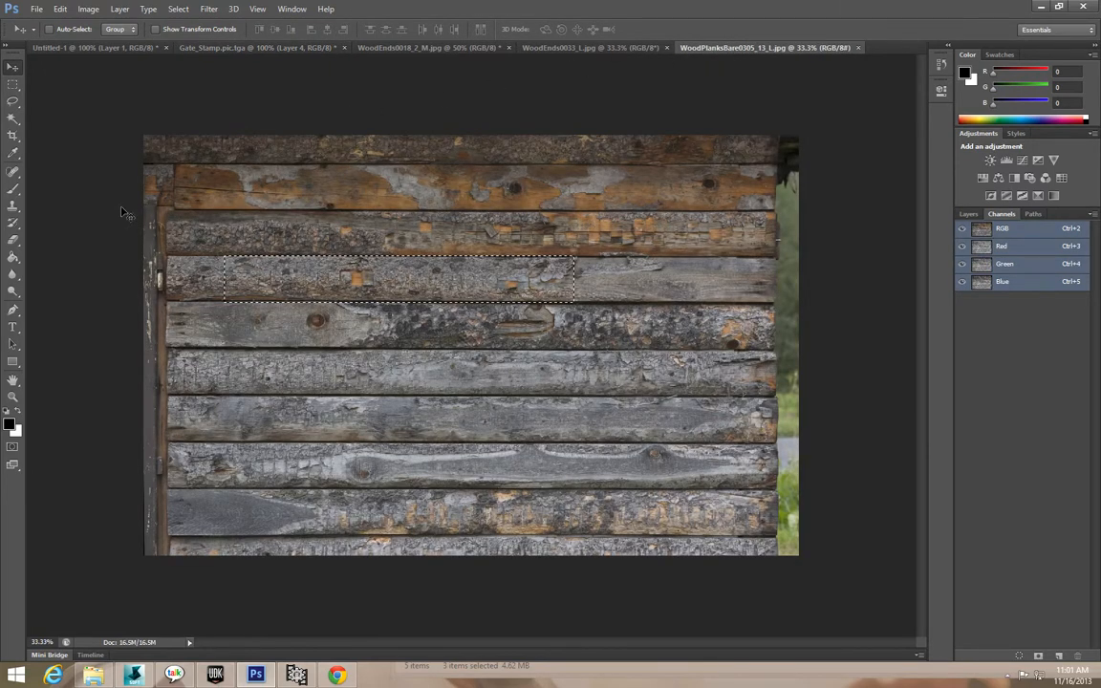
# Copy a long strip of the top plank into Gate_Stamp, rotate it 90° upright, and move it left.
pyautogui.click(13, 84)
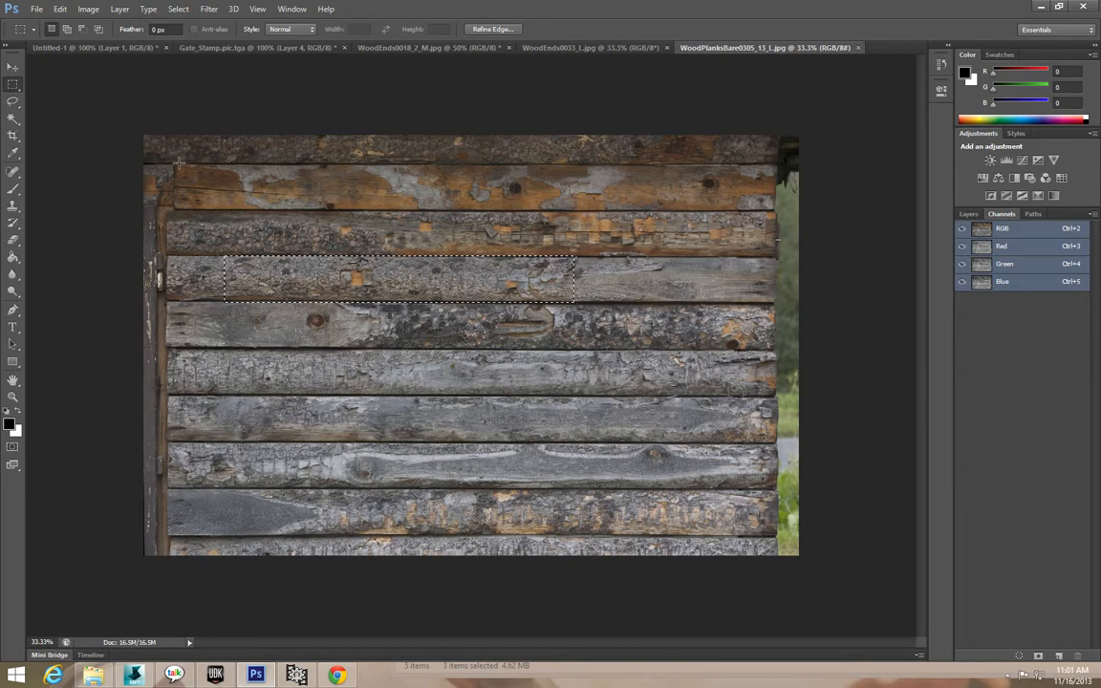
pyautogui.moveTo(177, 166); pyautogui.dragTo(559, 211)
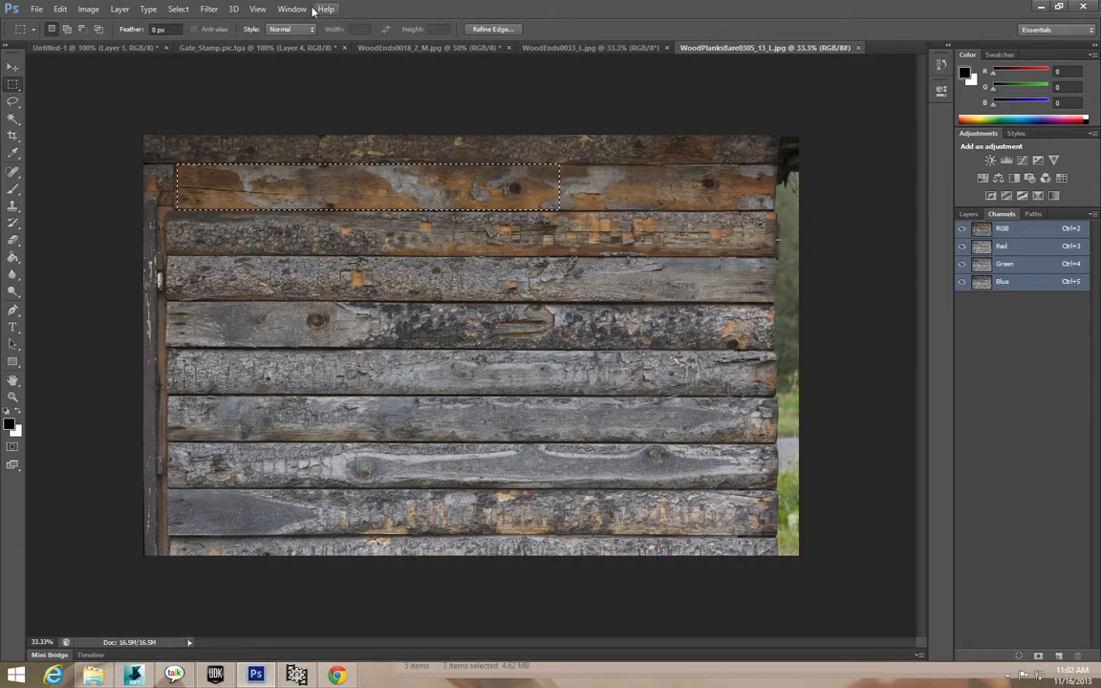
pyautogui.click(235, 47)
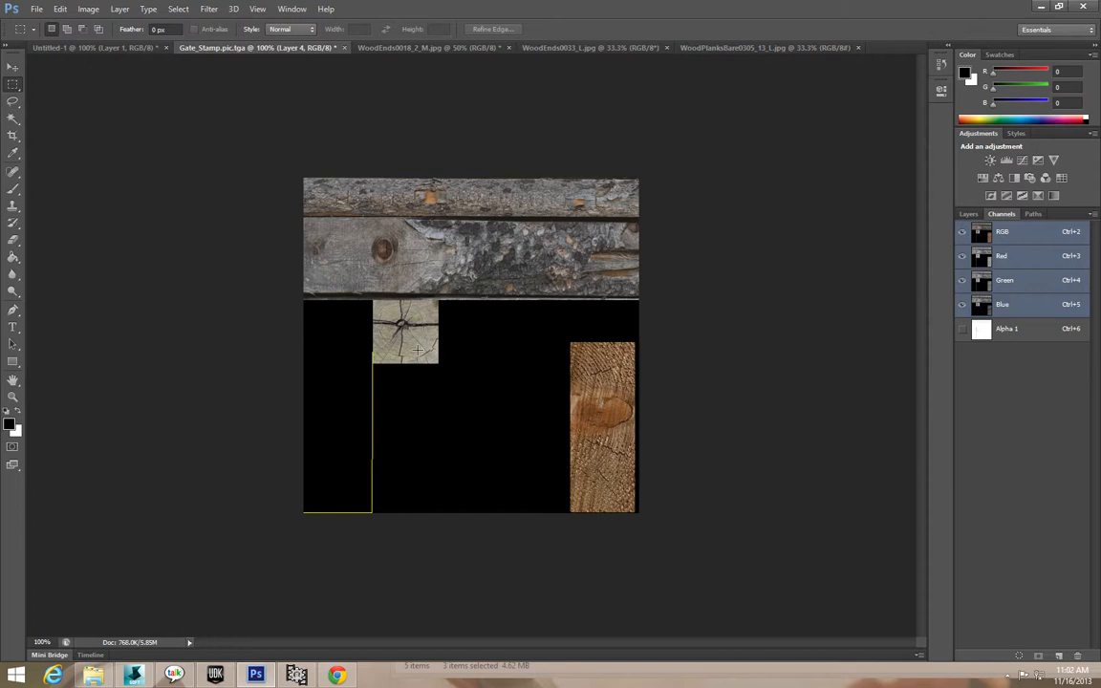
pyautogui.hotkey('ctrl', 'v')
pyautogui.click(88, 8)
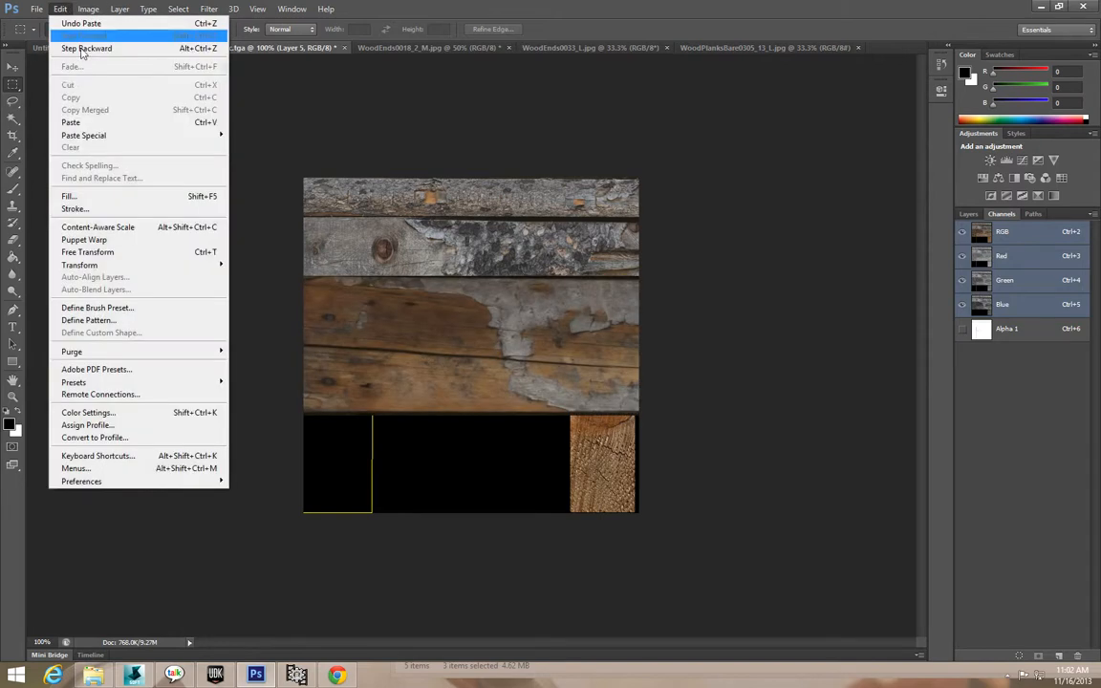
pyautogui.click(272, 296)
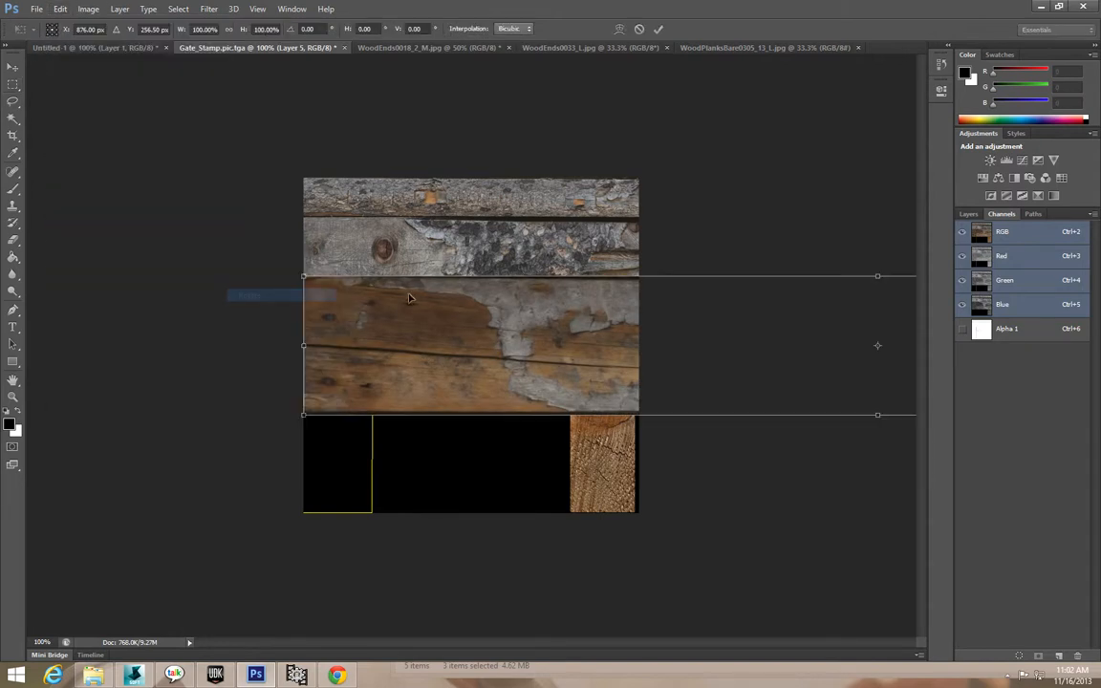
pyautogui.moveTo(296, 269); pyautogui.dragTo(906, 147)
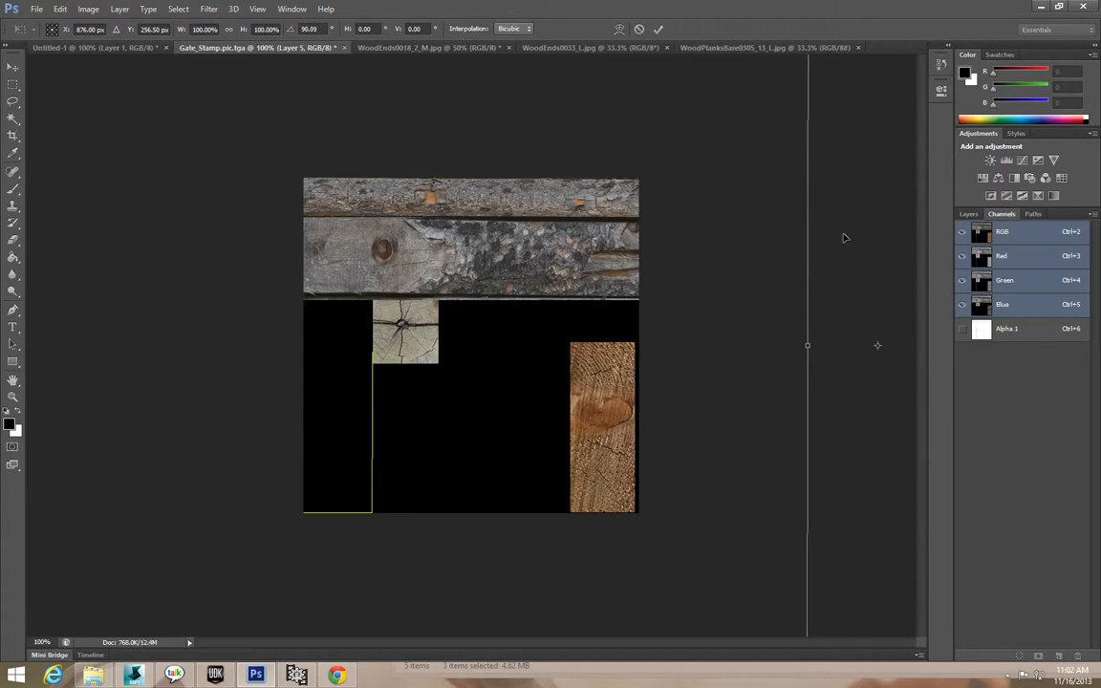
pyautogui.click(14, 68)
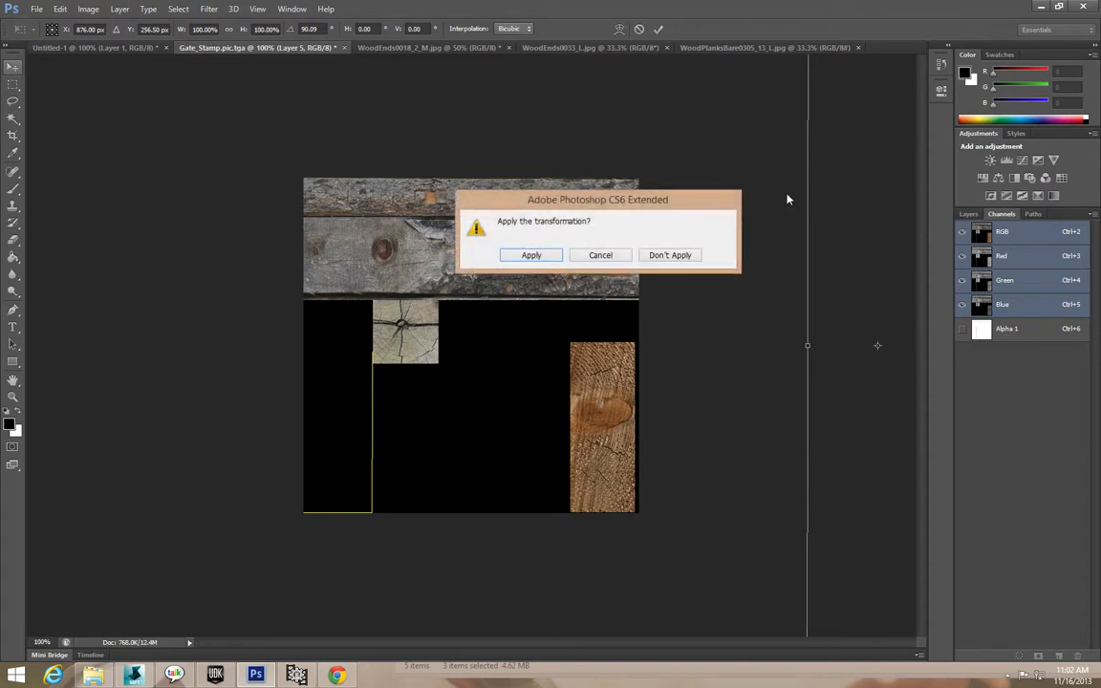
pyautogui.click(532, 255)
pyautogui.moveTo(875, 224); pyautogui.dragTo(396, 352)
# Scale the upright plank to about 38.89% and align it along the sheet's left edge.
pyautogui.click(59, 9)
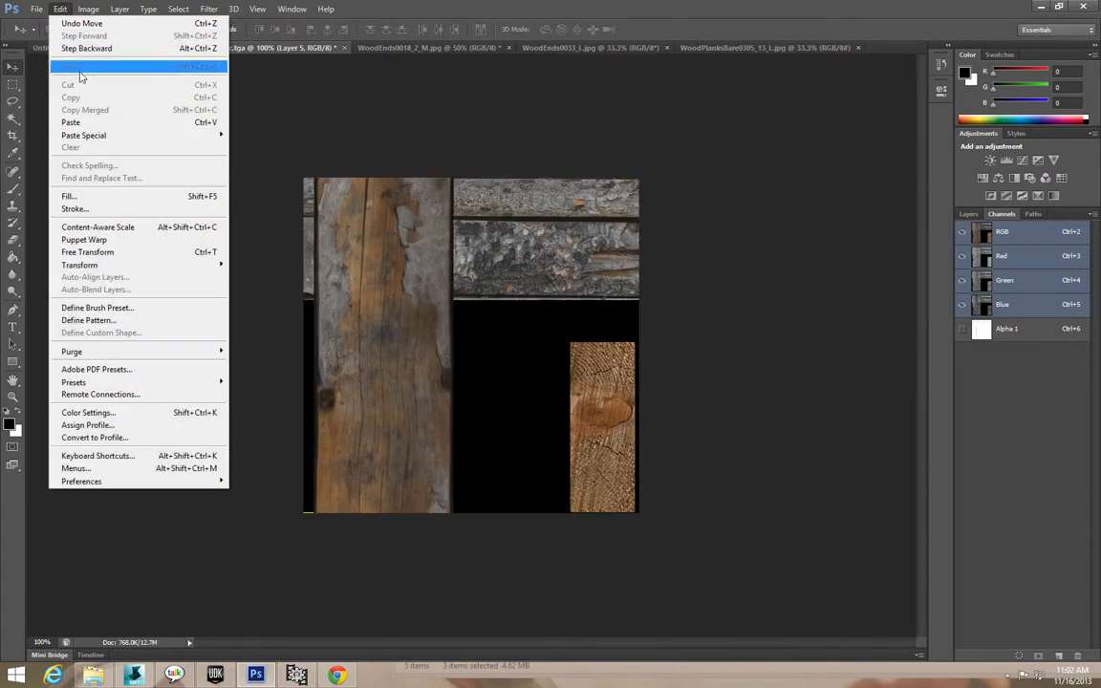
pyautogui.moveTo(119, 256)
pyautogui.click(251, 285)
pyautogui.moveTo(322, 112); pyautogui.dragTo(341, 303)
pyautogui.keyDown('shift'); pyautogui.moveTo(324, 160); pyautogui.dragTo(590, 523); pyautogui.keyUp('shift')
pyautogui.moveTo(444, 598); pyautogui.dragTo(368, 260)
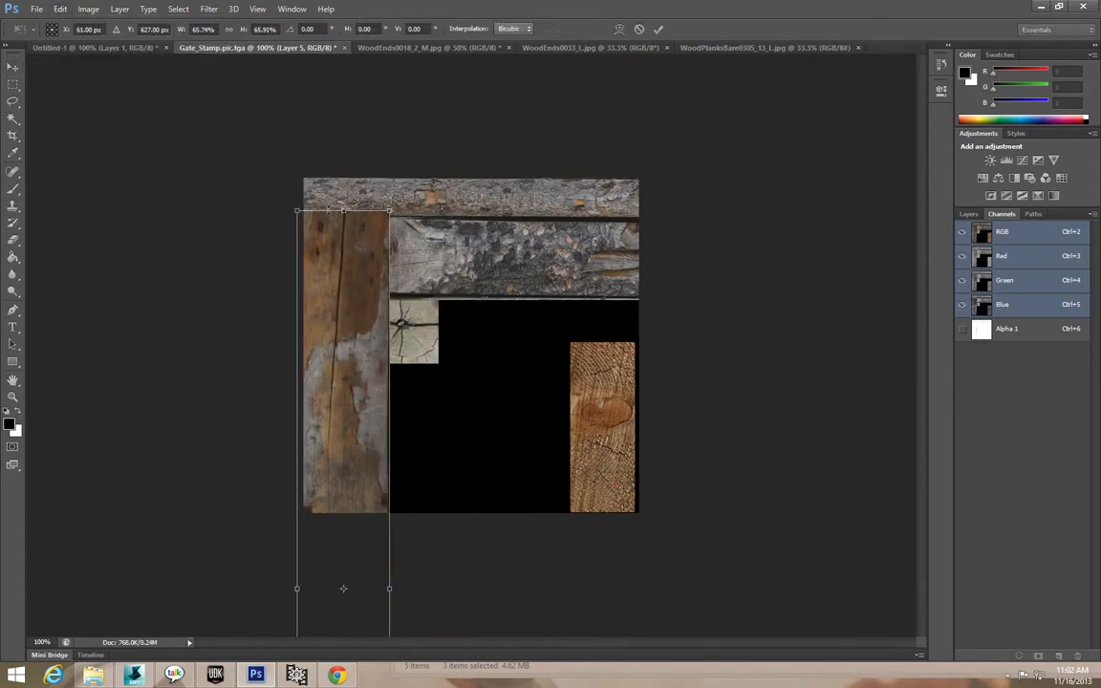
pyautogui.keyDown('shift'); pyautogui.moveTo(292, 212); pyautogui.dragTo(526, 493); pyautogui.keyUp('shift')
pyautogui.moveTo(373, 533); pyautogui.dragTo(320, 285)
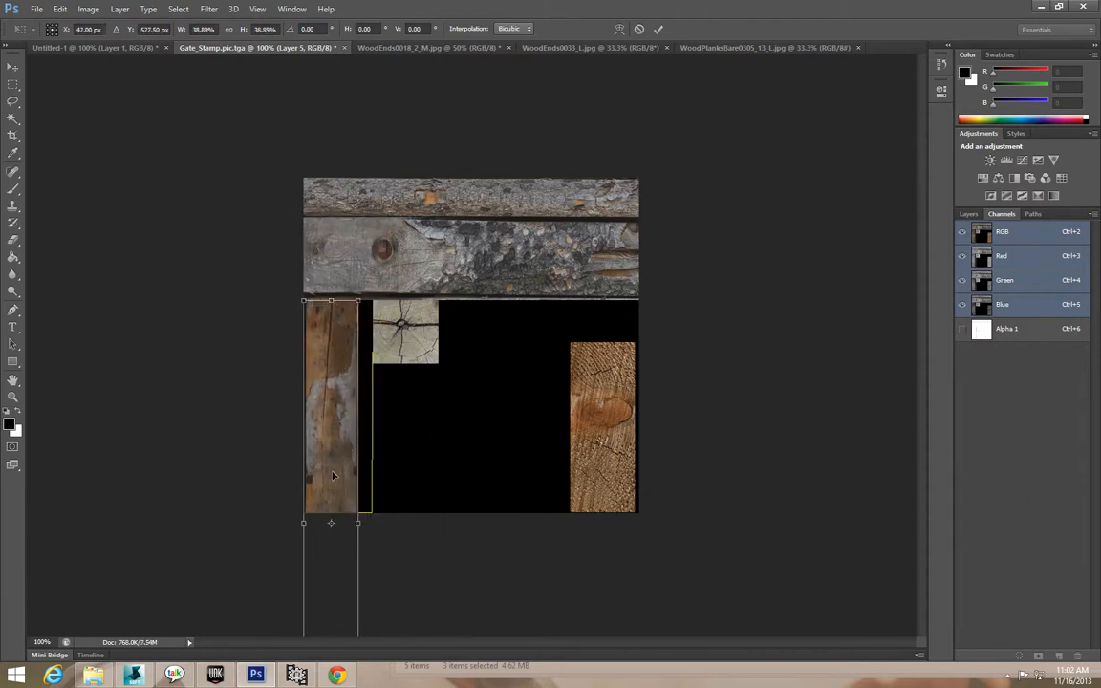
pyautogui.moveTo(332, 473); pyautogui.dragTo(342, 417)
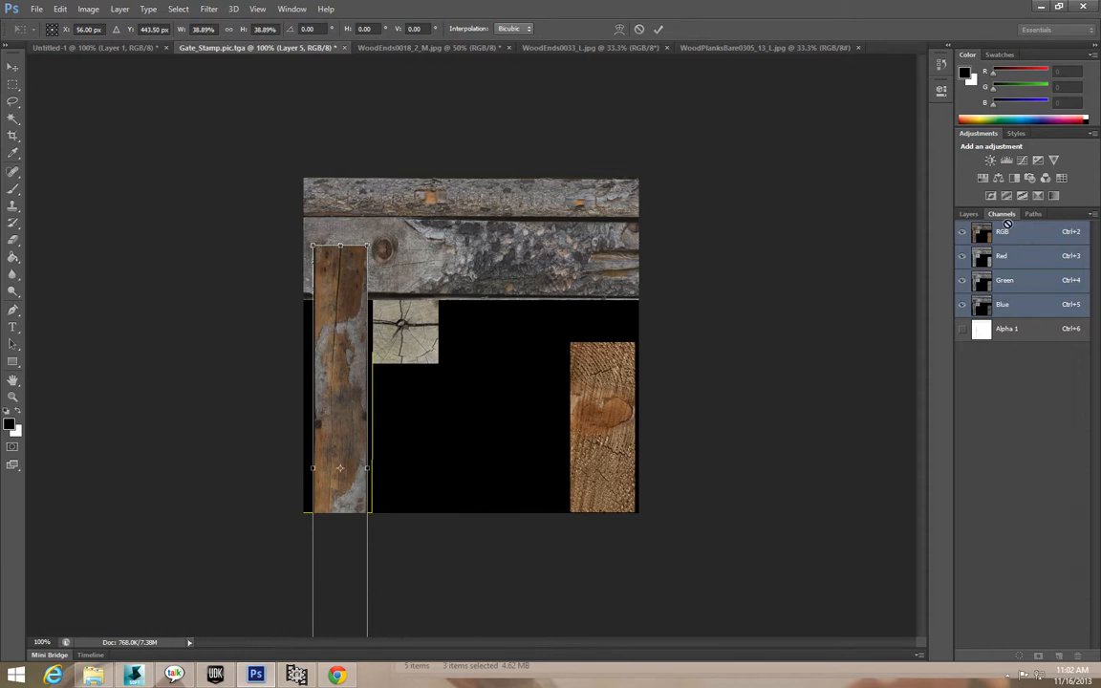
pyautogui.click(12, 65)
pyautogui.click(531, 255)
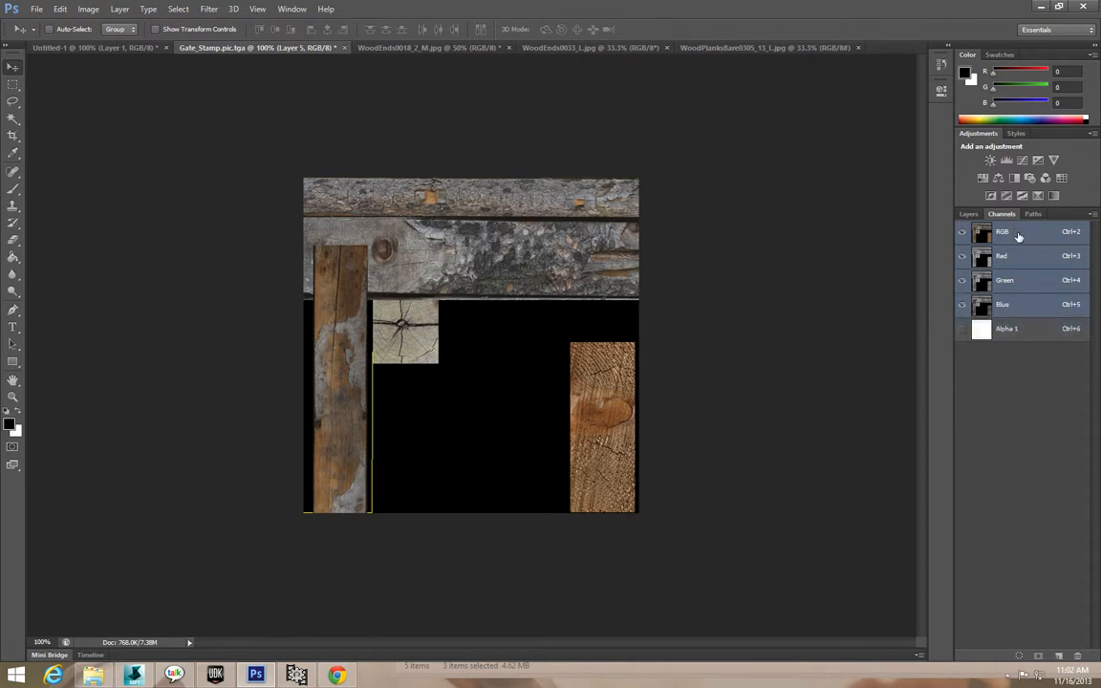
# Move Layer 5 just above Background, shift the plank up, and widen it to about 127%.
pyautogui.click(968, 214)
pyautogui.moveTo(1015, 289); pyautogui.dragTo(1024, 409)
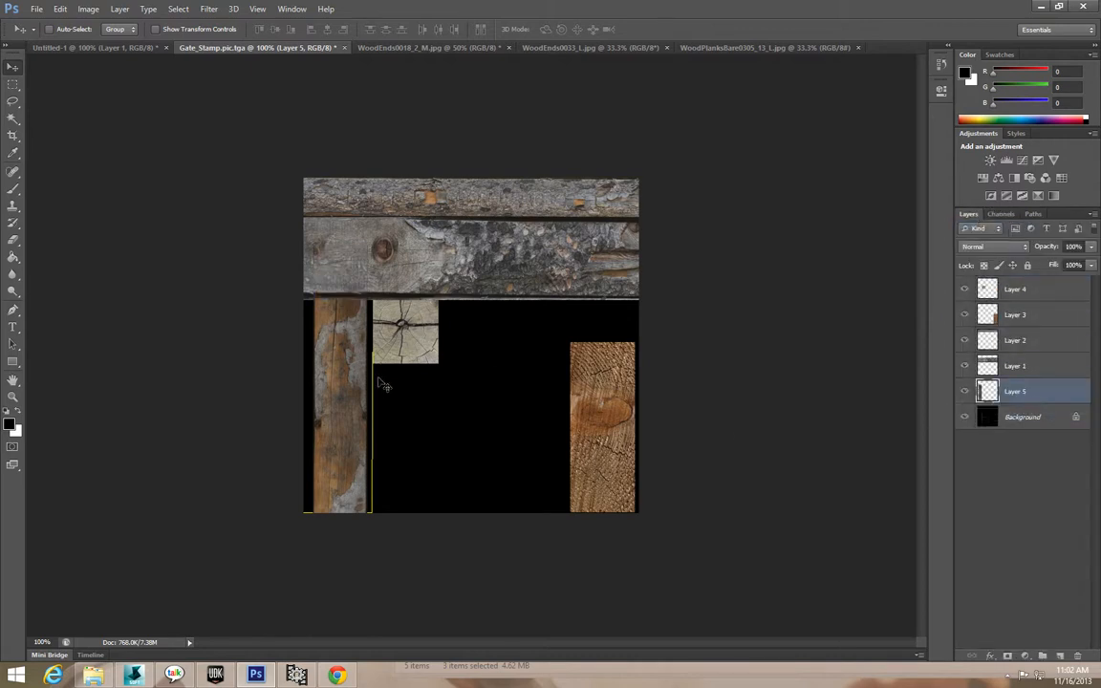
pyautogui.moveTo(318, 409); pyautogui.dragTo(337, 262)
pyautogui.click(37, 9)
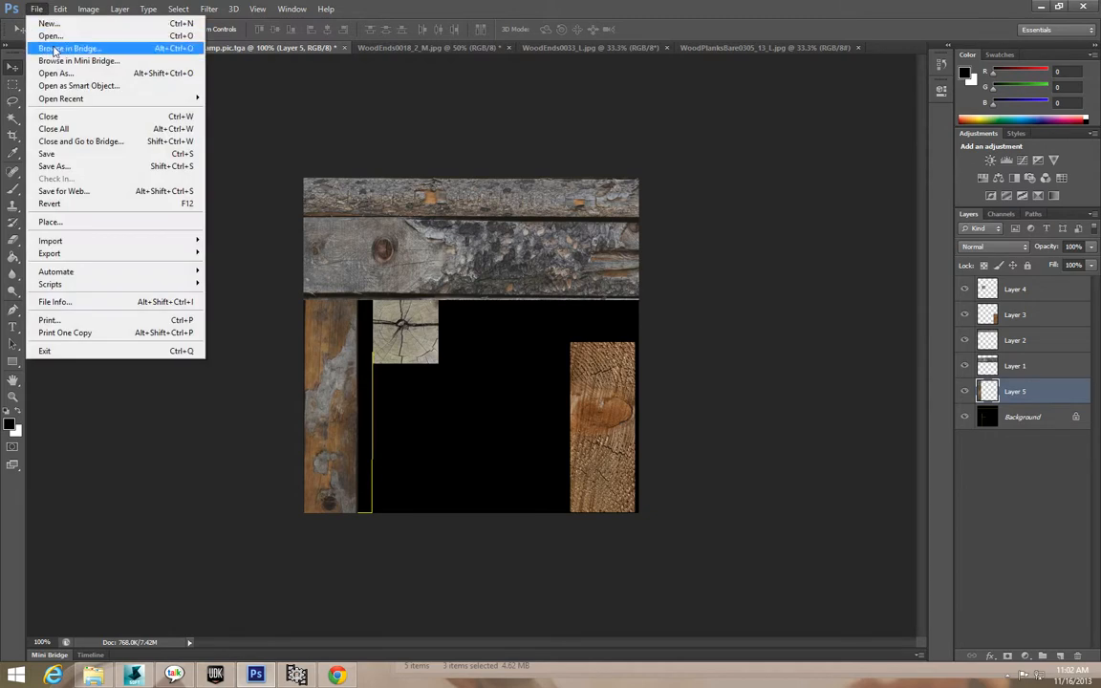
pyautogui.moveTo(70, 5)
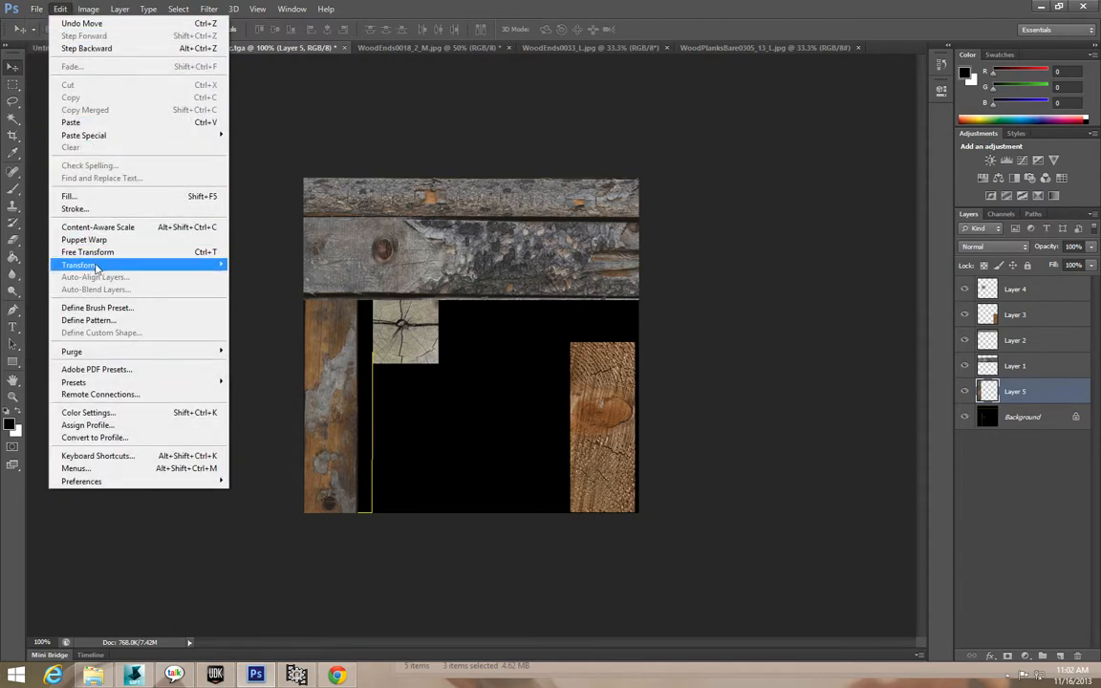
pyautogui.moveTo(105, 265)
pyautogui.click(230, 269)
pyautogui.moveTo(362, 331); pyautogui.dragTo(375, 331)
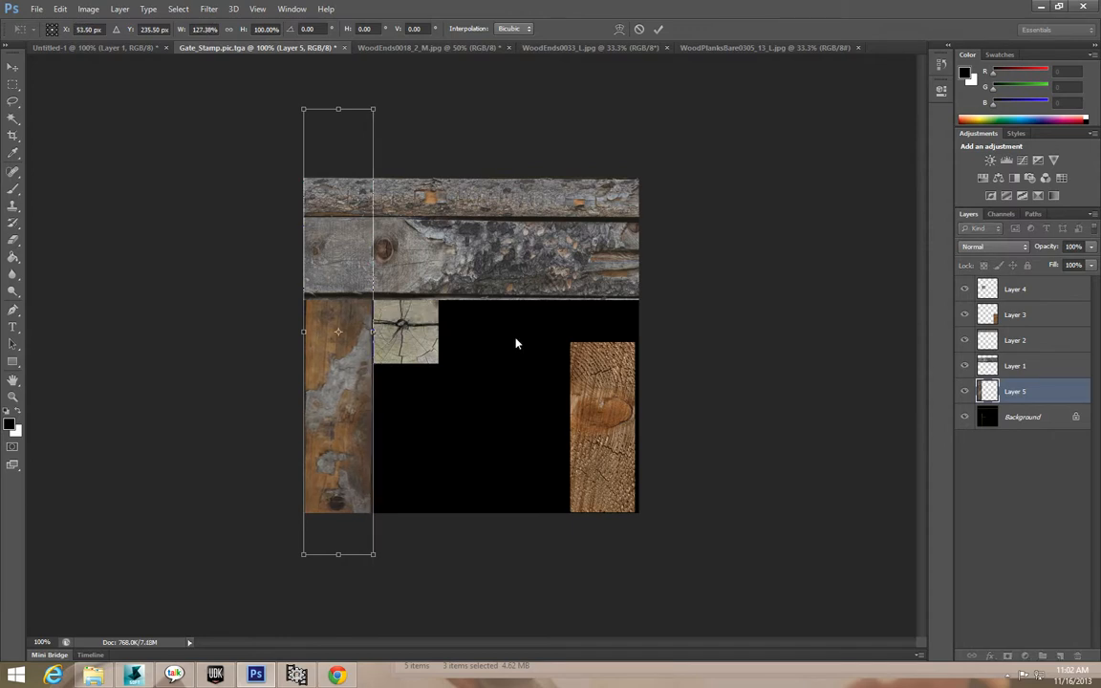
pyautogui.press('v')
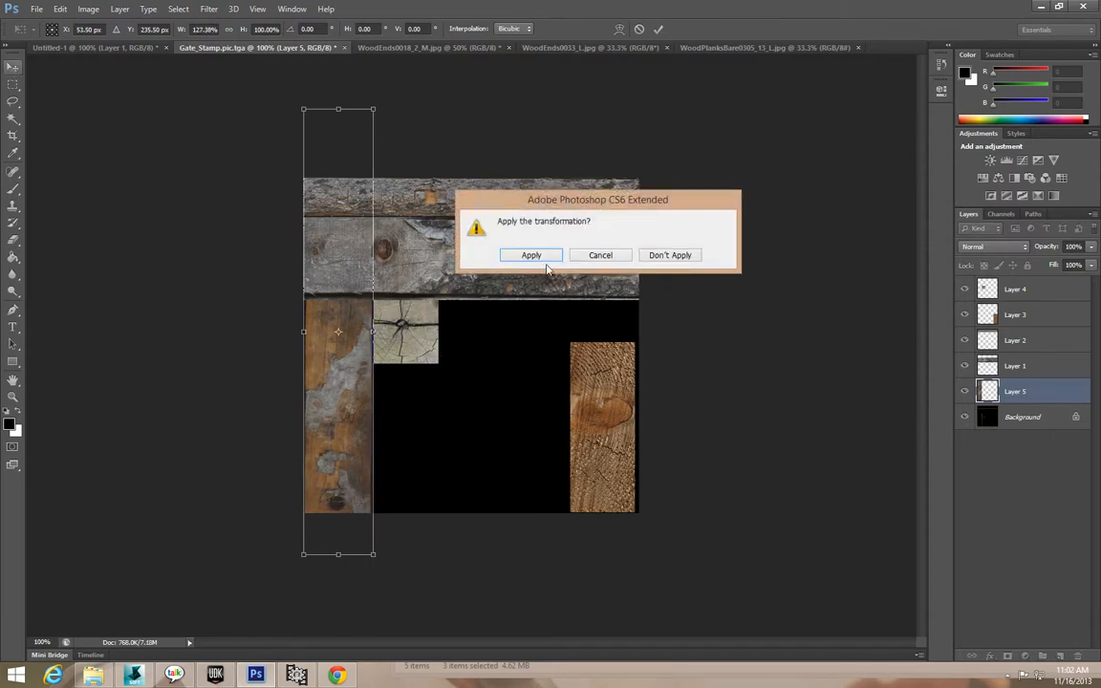
pyautogui.click(544, 258)
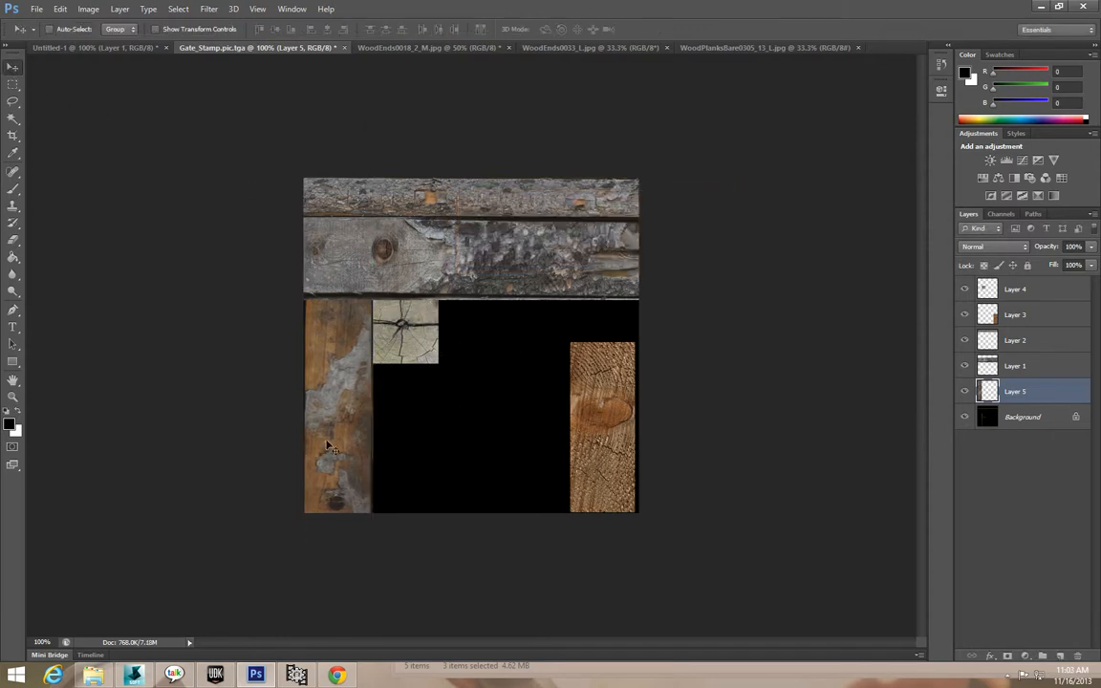
# Stretch the left plank to about 130% height, then shift it up and right to close gaps.
pyautogui.click(59, 9)
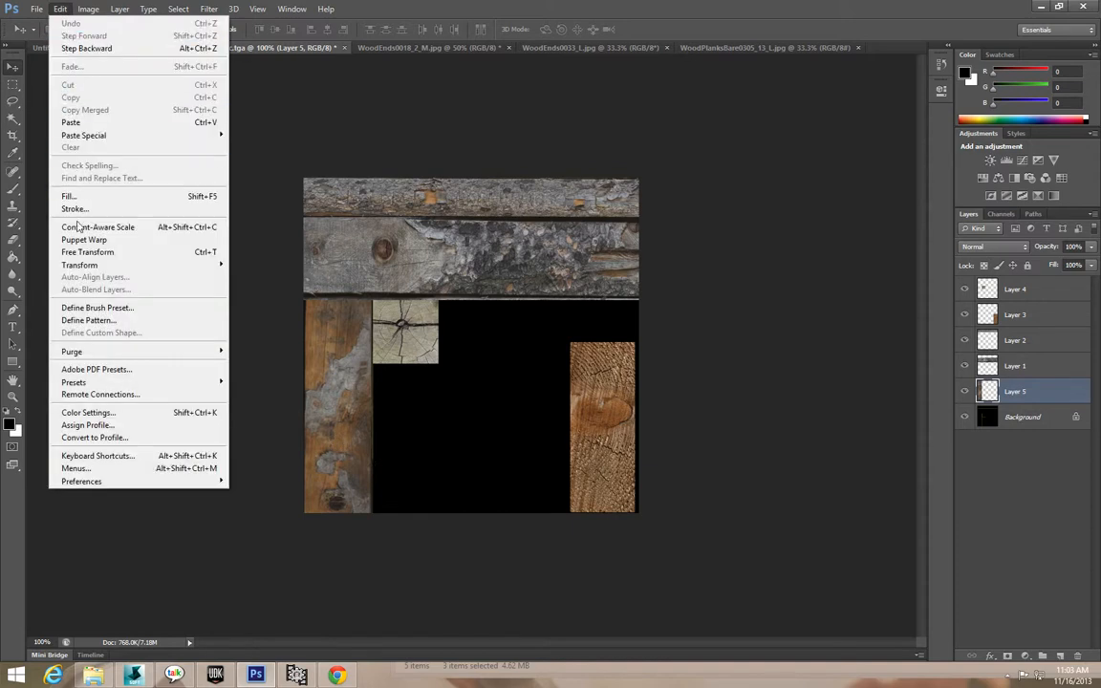
pyautogui.moveTo(92, 264)
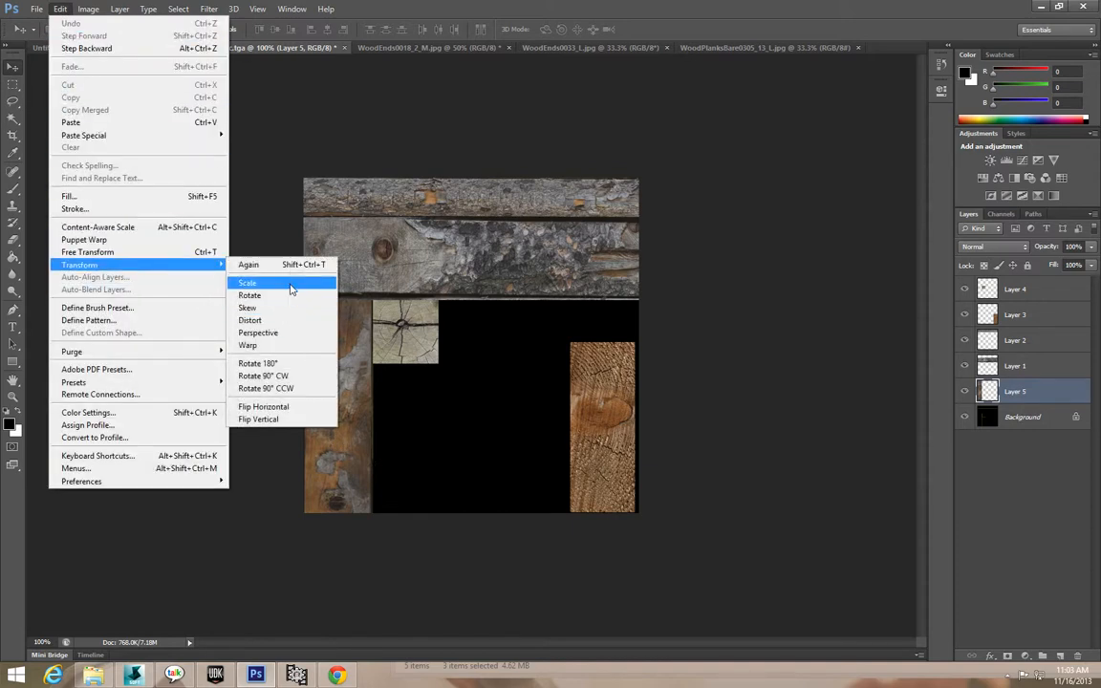
pyautogui.click(248, 283)
pyautogui.moveTo(339, 555); pyautogui.dragTo(342, 659)
pyautogui.click(12, 67)
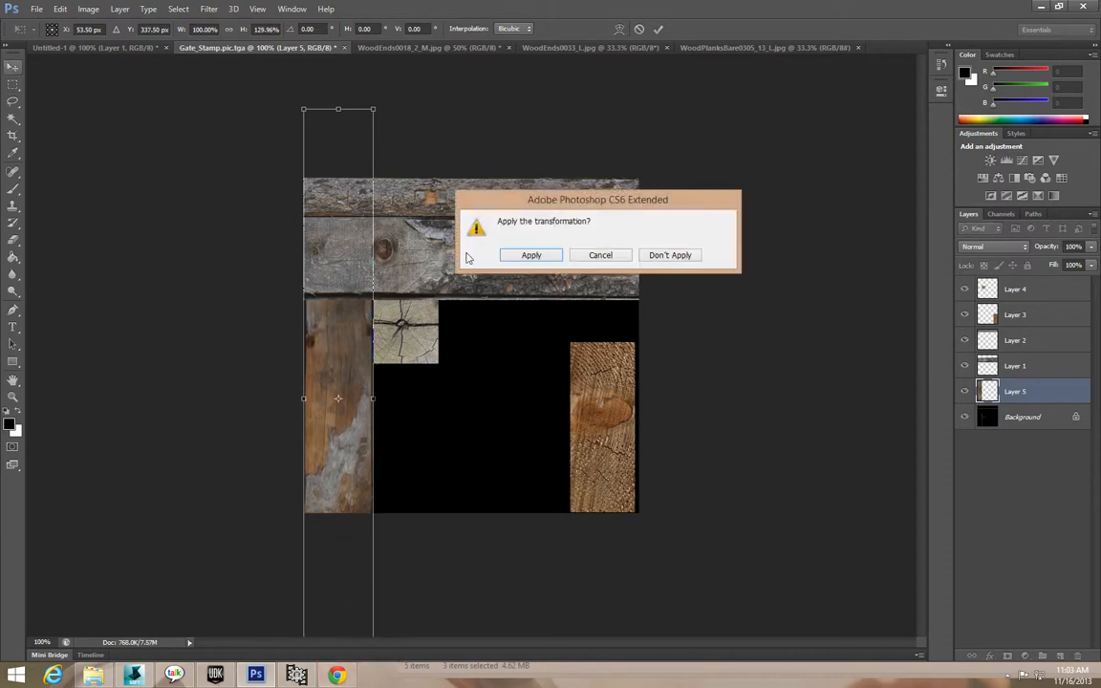
pyautogui.click(528, 256)
pyautogui.moveTo(336, 394); pyautogui.dragTo(335, 304)
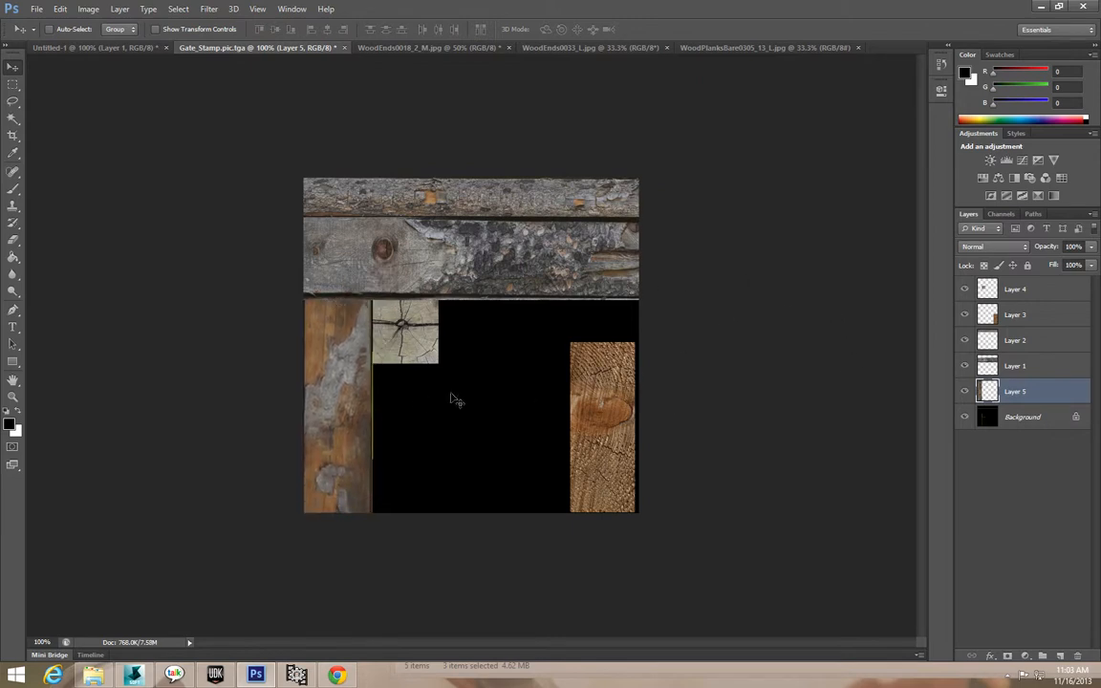
pyautogui.moveTo(363, 383); pyautogui.dragTo(366, 384)
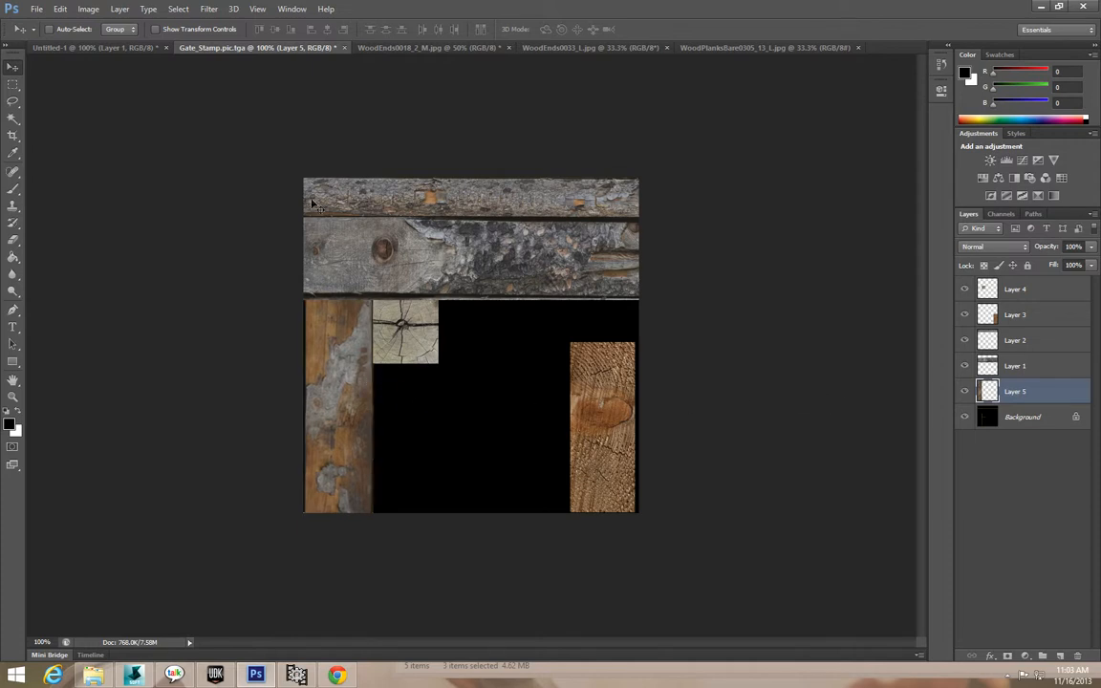
# Save the sheet as Gate_Texture in Targa (*.TGA) format, accepting the default Targa options.
pyautogui.click(36, 9)
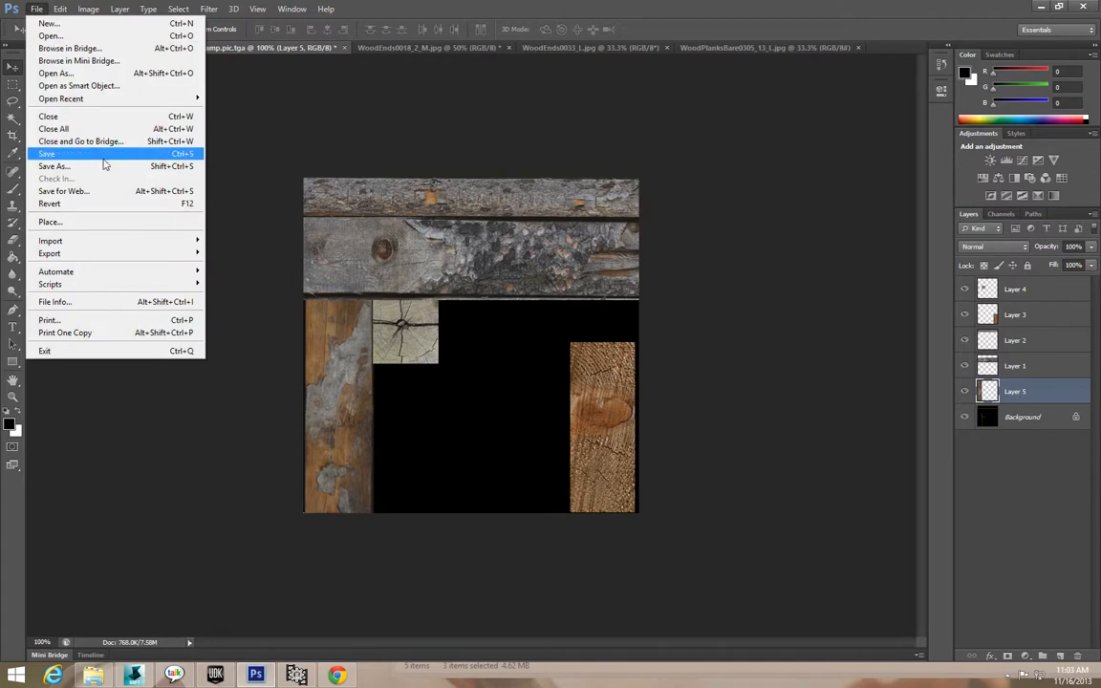
pyautogui.click(134, 142)
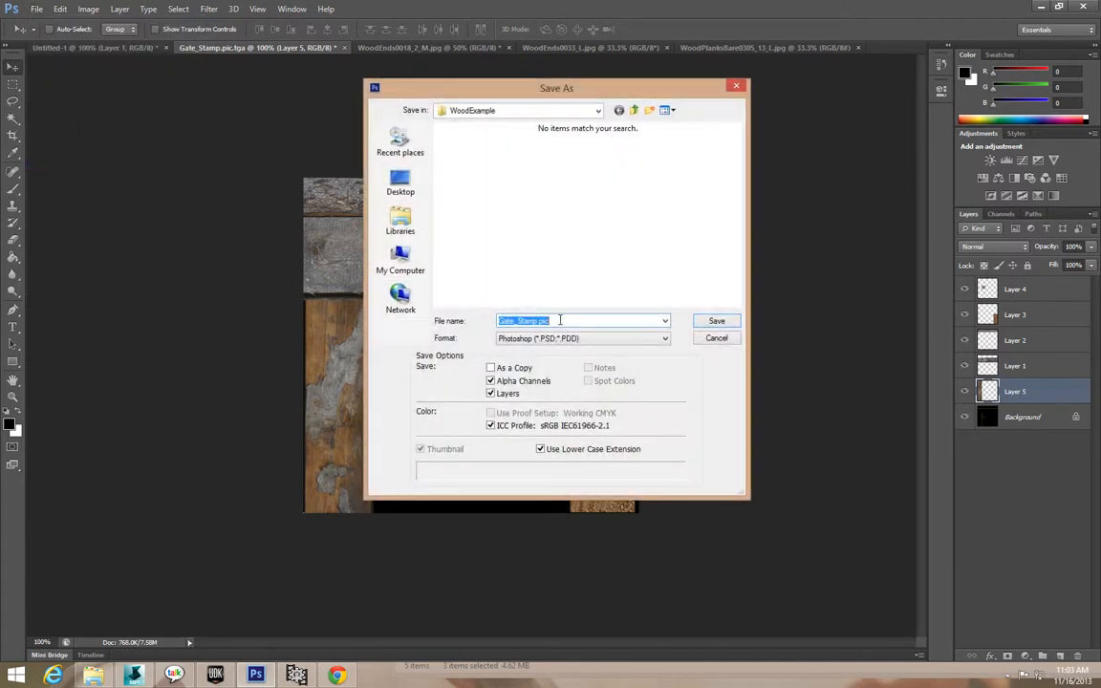
pyautogui.click(538, 322)
pyautogui.press('BackSpace')
pyautogui.click(666, 339)
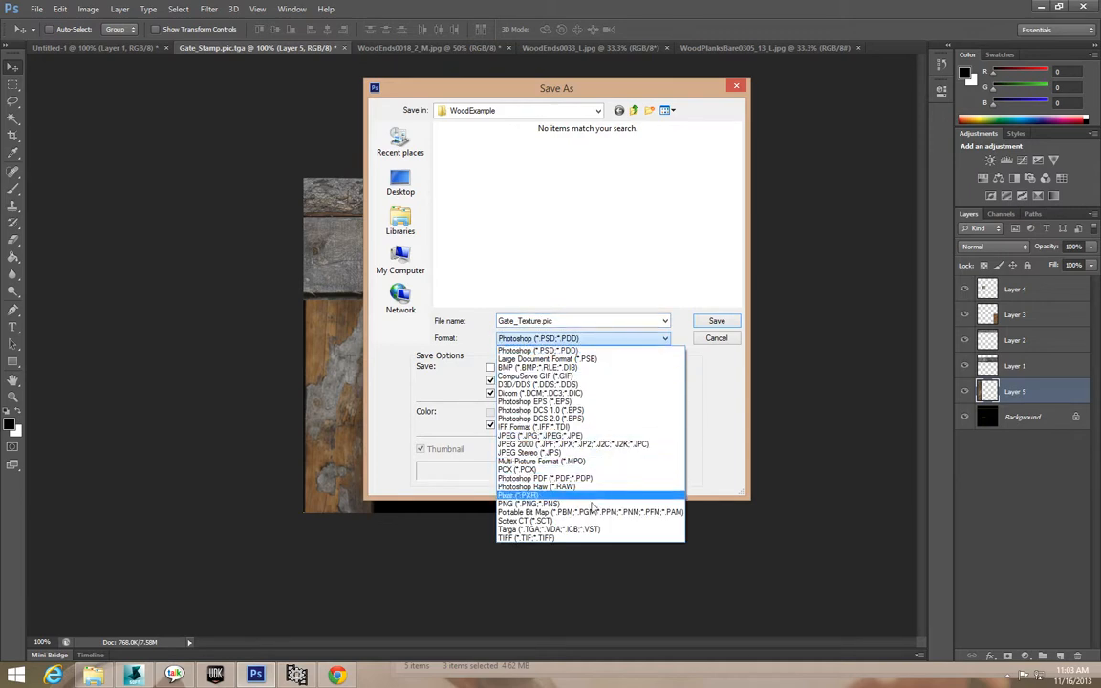
pyautogui.click(584, 529)
pyautogui.click(707, 321)
pyautogui.click(527, 223)
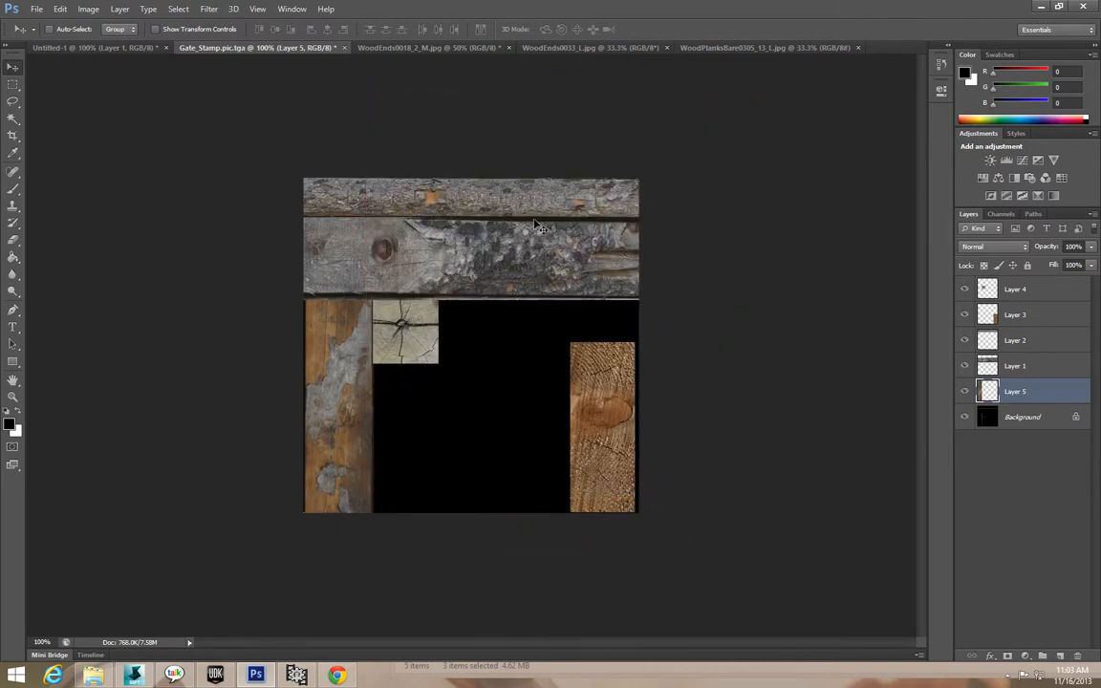
# Back in Softimage, import Gate_Texture.tga as an image clip in the Texture Editor.
pyautogui.click(1042, 6)
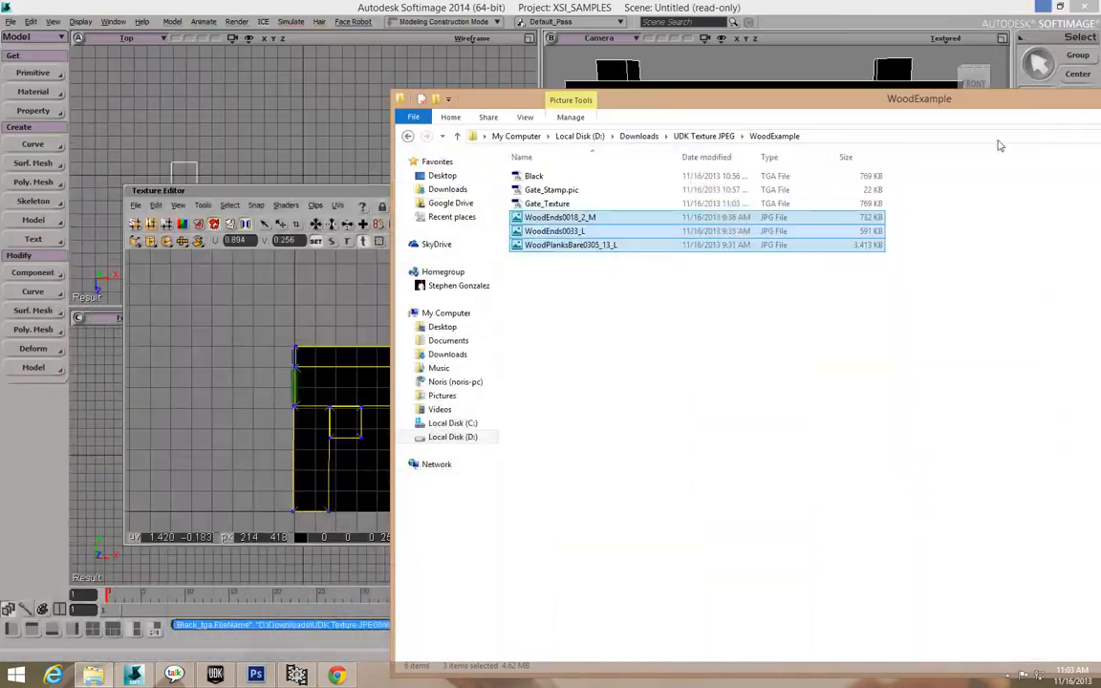
pyautogui.click(314, 176)
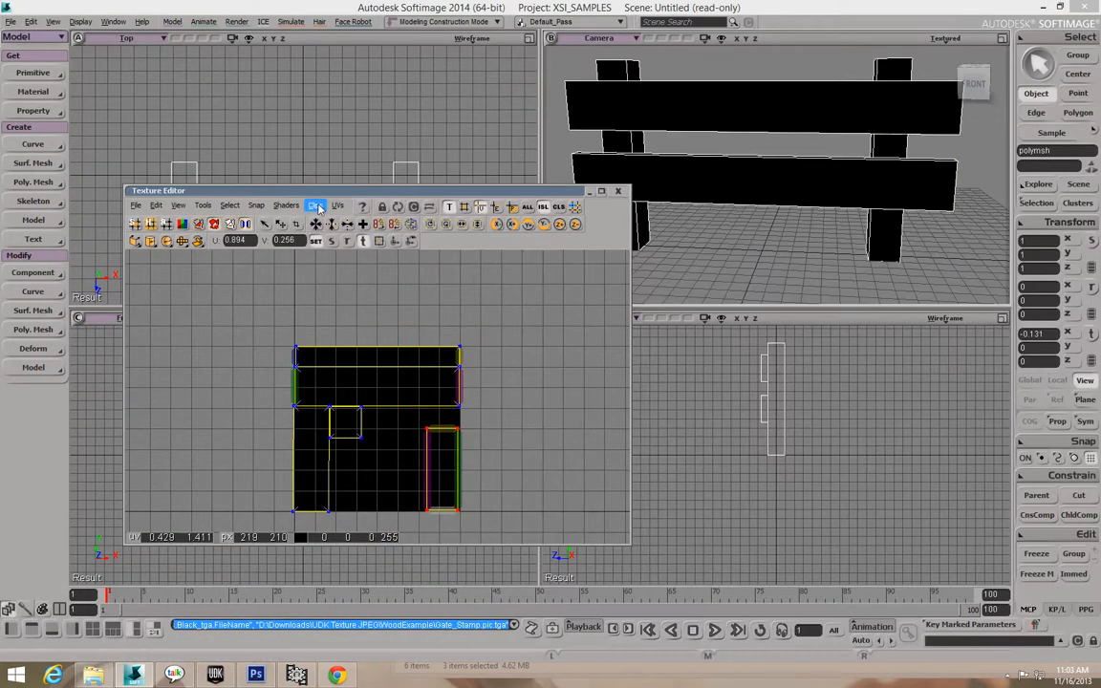
pyautogui.click(316, 206)
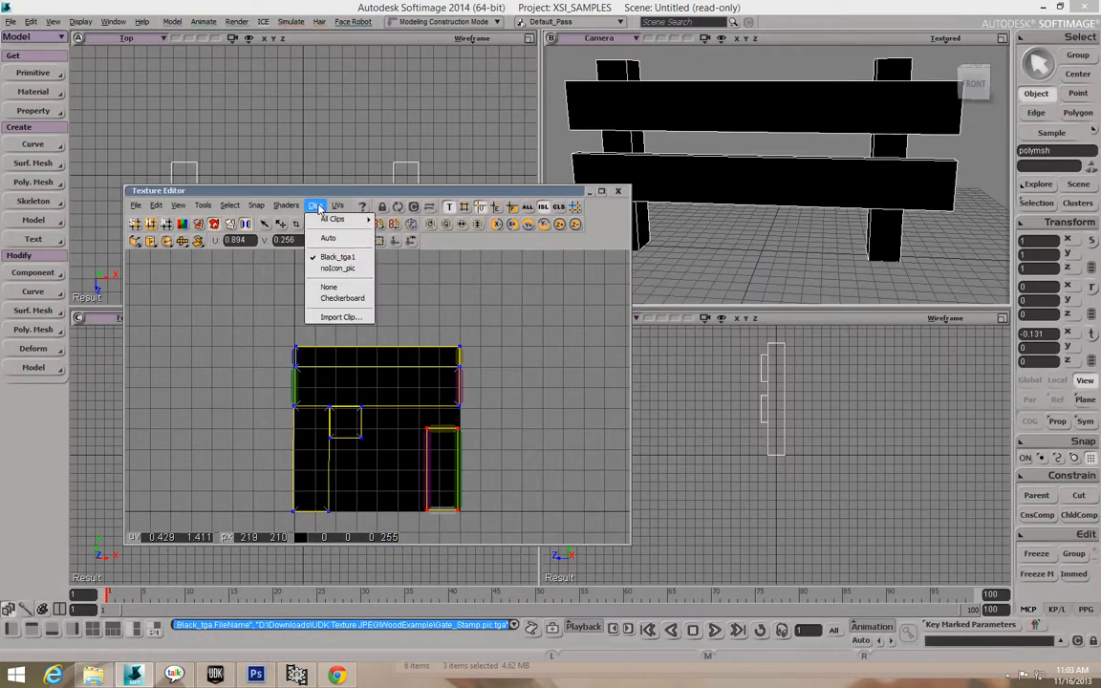
pyautogui.click(338, 316)
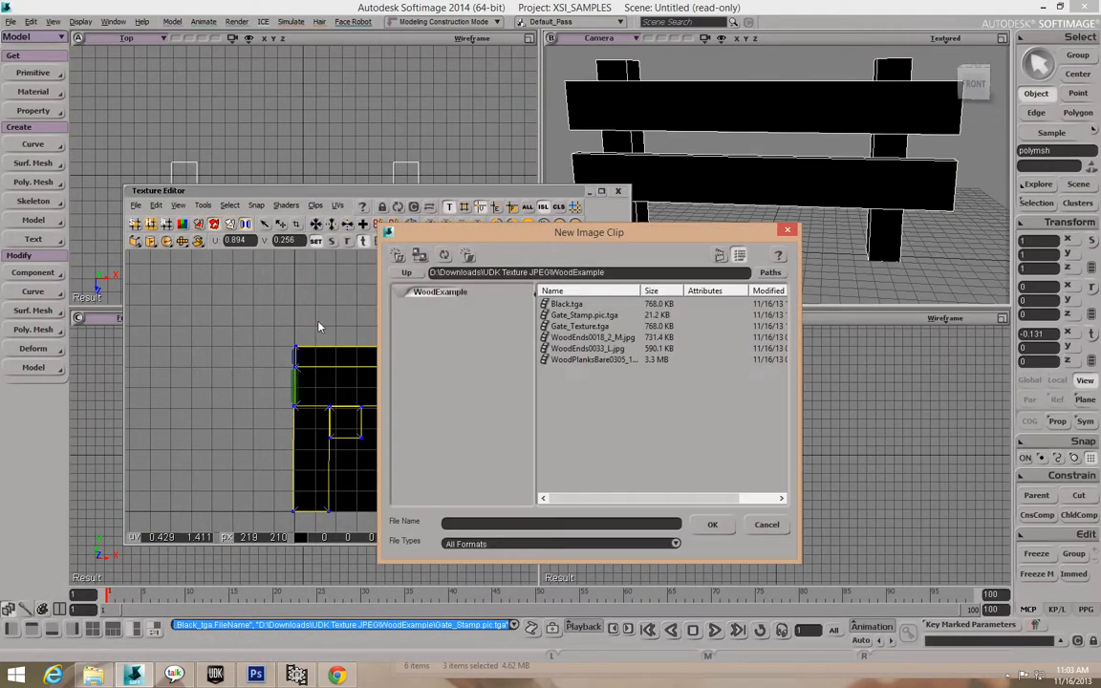
pyautogui.click(599, 327)
pyautogui.doubleClick(595, 327)
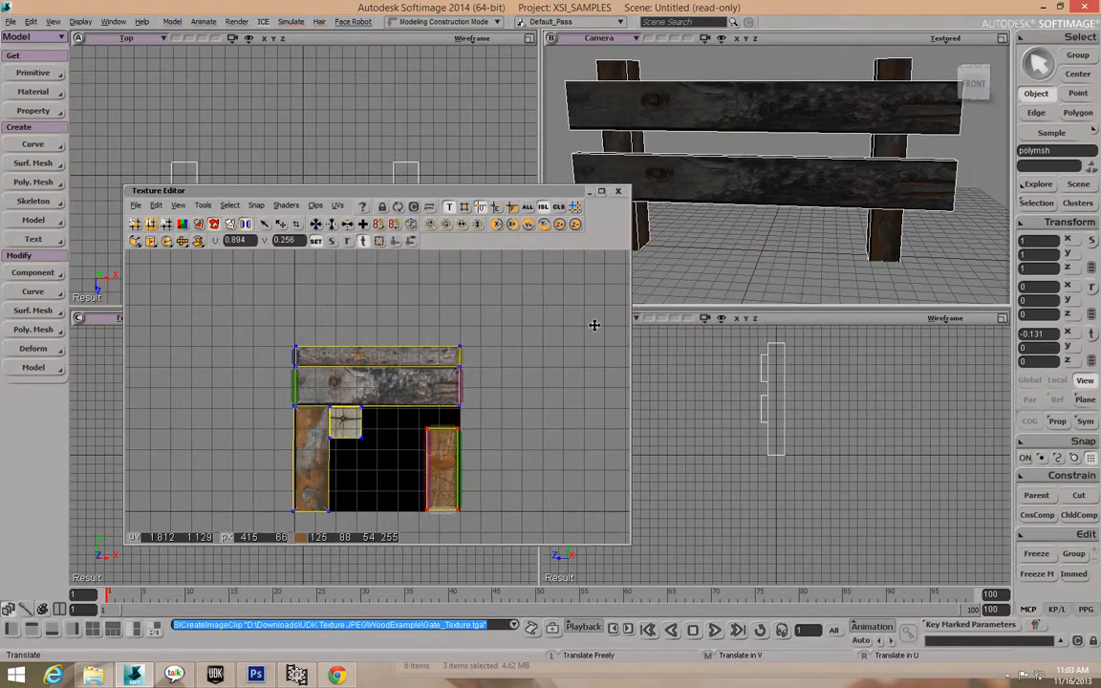
# Orbit the camera view to see the wood-textured fence and select the fence mesh.
pyautogui.moveTo(516, 193); pyautogui.dragTo(460, 249)
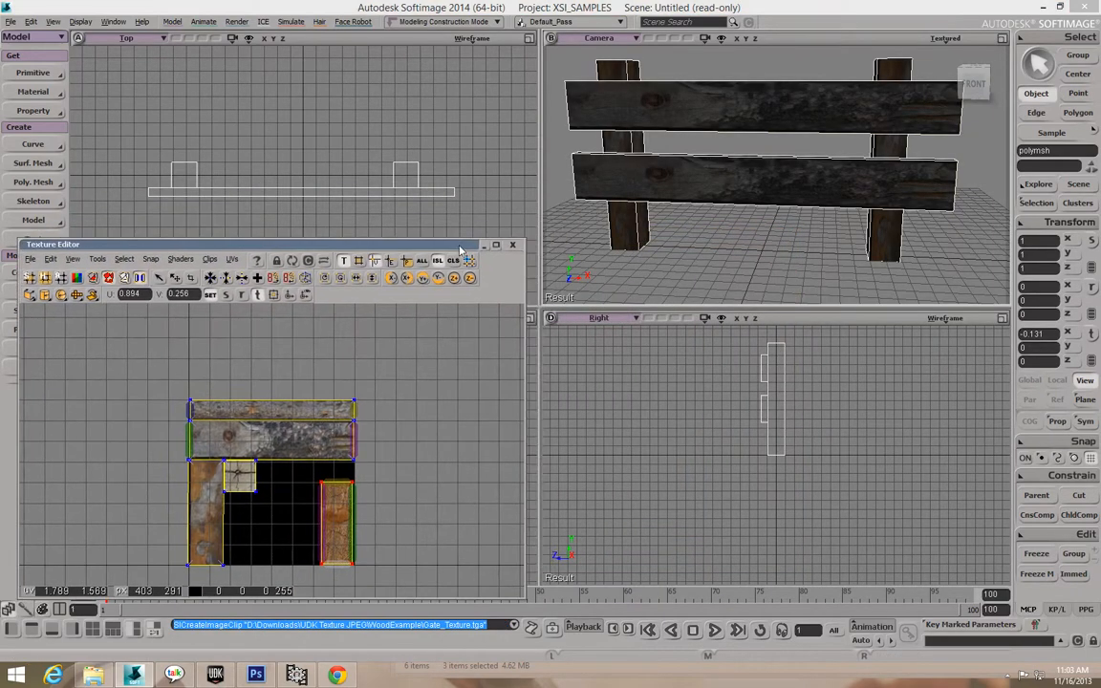
pyautogui.press('o')
pyautogui.moveTo(698, 147); pyautogui.dragTo(701, 121)
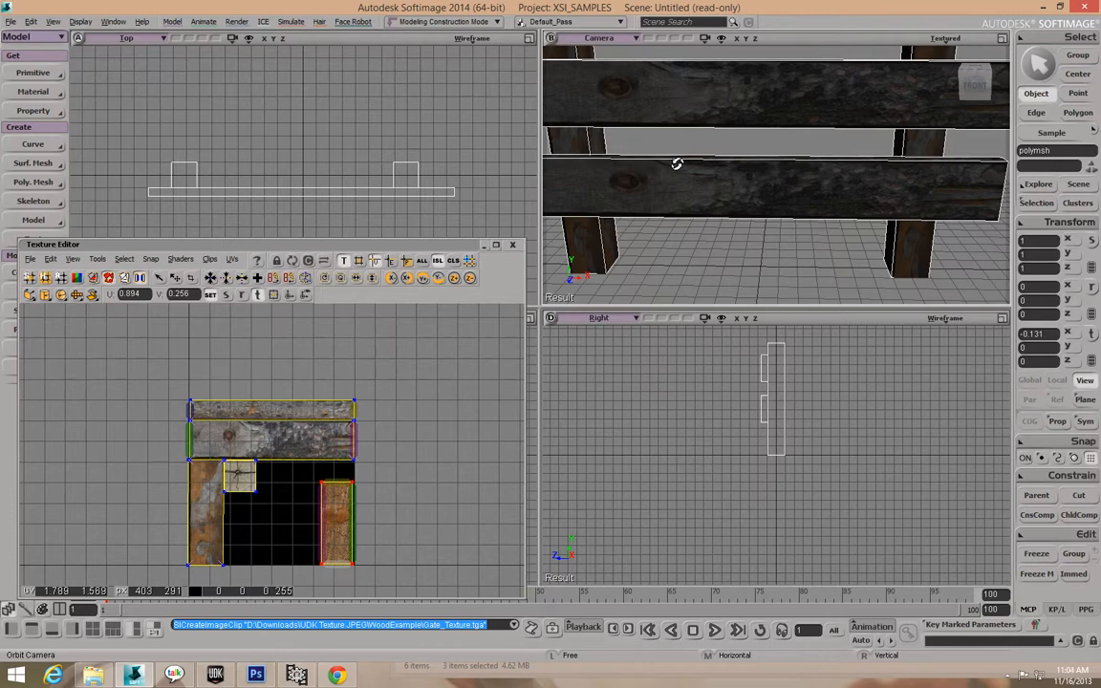
pyautogui.press('space')
pyautogui.click(879, 187)
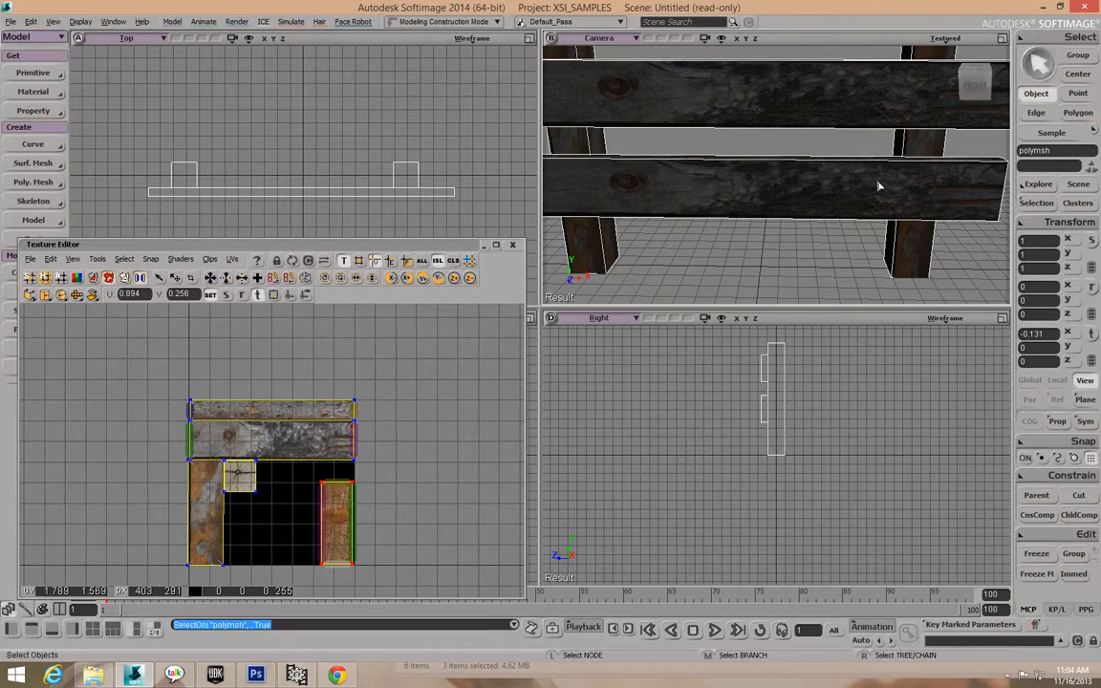
# Select the middle plank's polygon, test-move its UV island, then undo the move.
pyautogui.press('u')
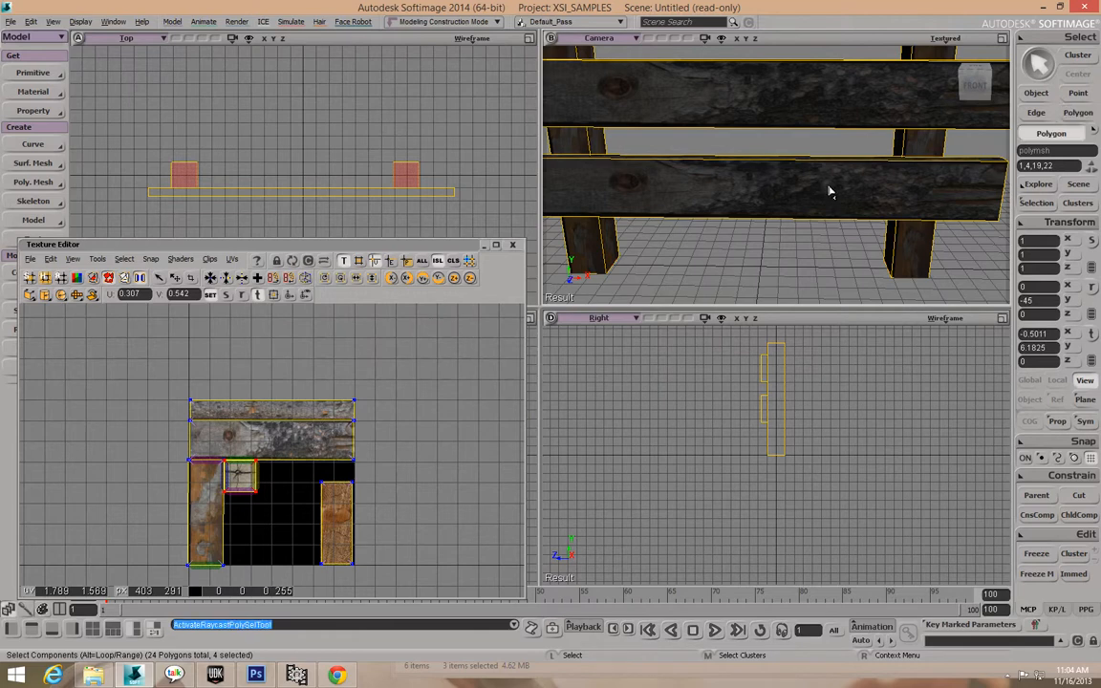
pyautogui.click(824, 189)
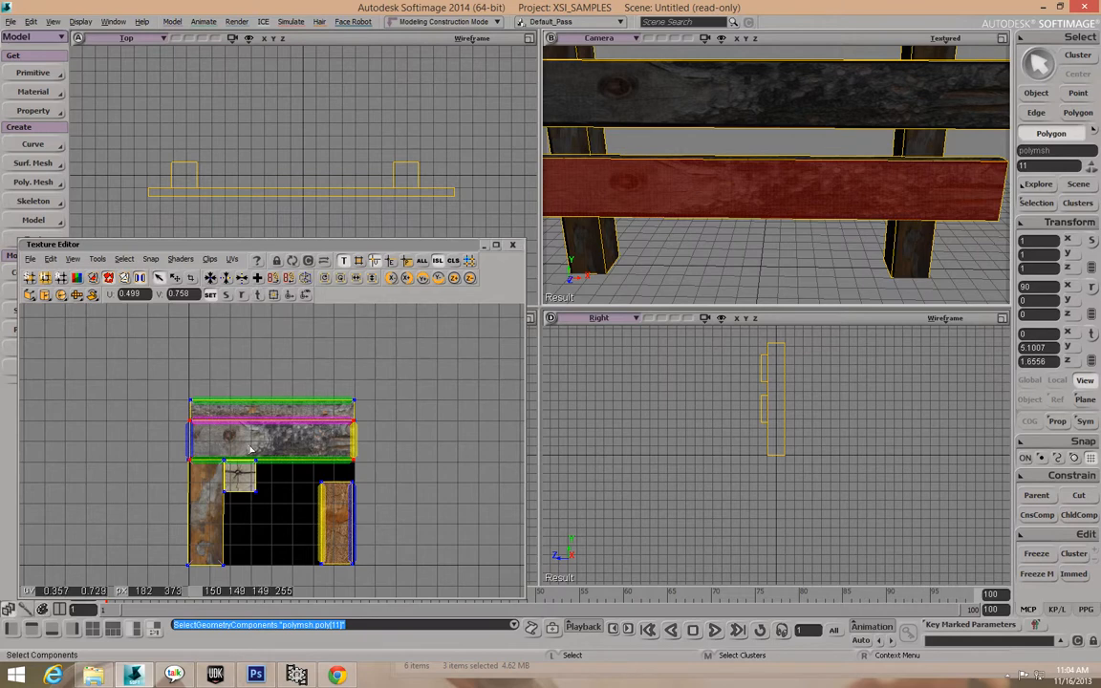
pyautogui.press('v')
pyautogui.moveTo(244, 422); pyautogui.dragTo(320, 379)
pyautogui.hotkey('ctrl', 'z')
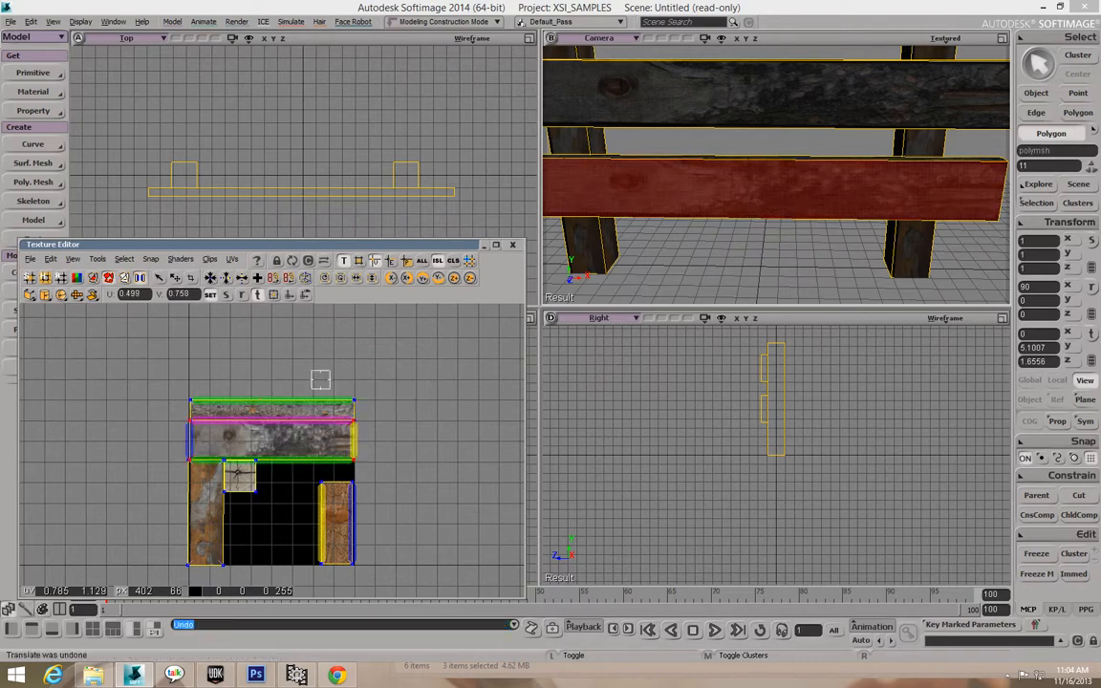
# Close the Texture Editor and orbit to a lower angled view of the fence.
pyautogui.click(514, 246)
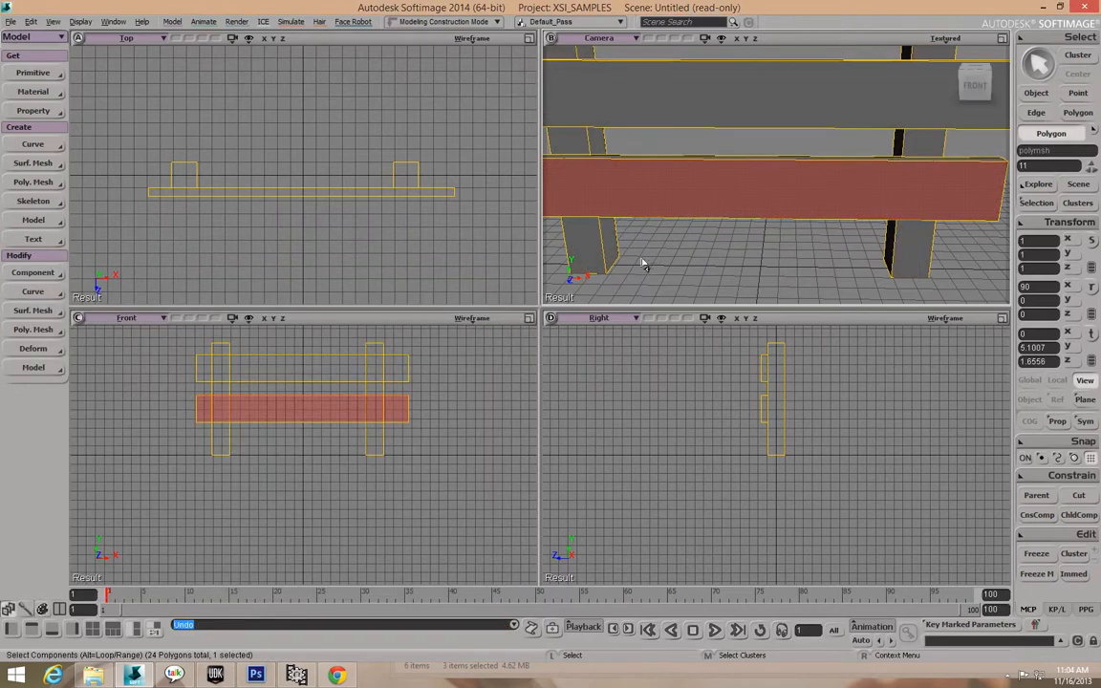
pyautogui.press('o')
pyautogui.moveTo(734, 218); pyautogui.dragTo(711, 193)
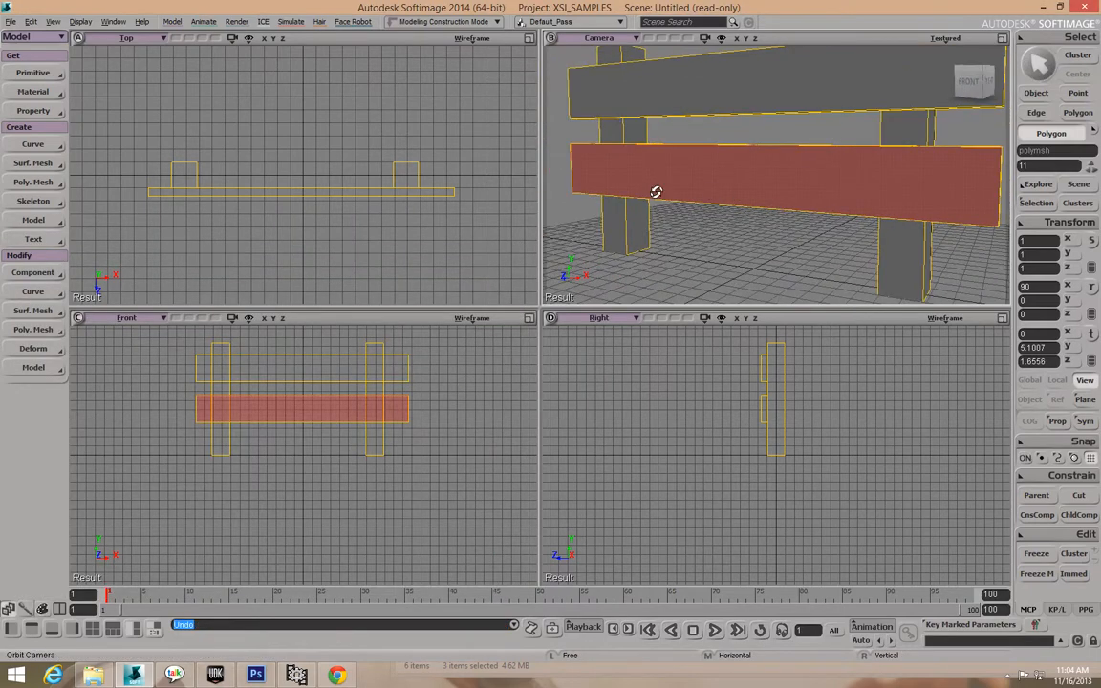
# Start an FBX export and try changing the export path's drive letter to D.
pyautogui.click(12, 22)
pyautogui.moveTo(42, 162)
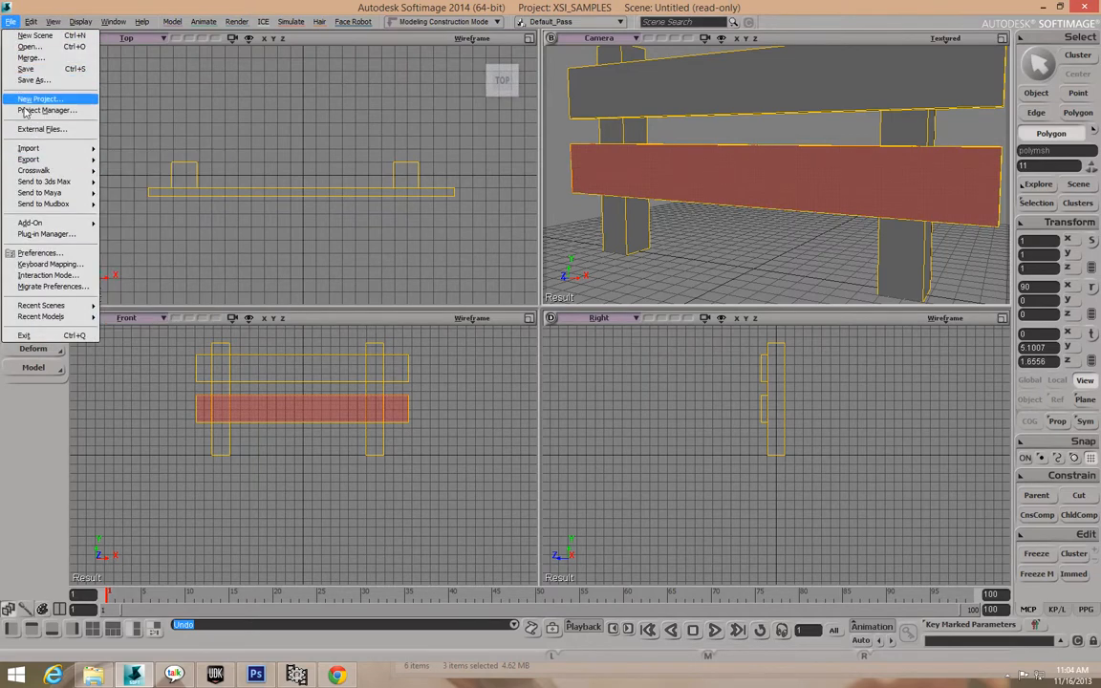
pyautogui.click(134, 254)
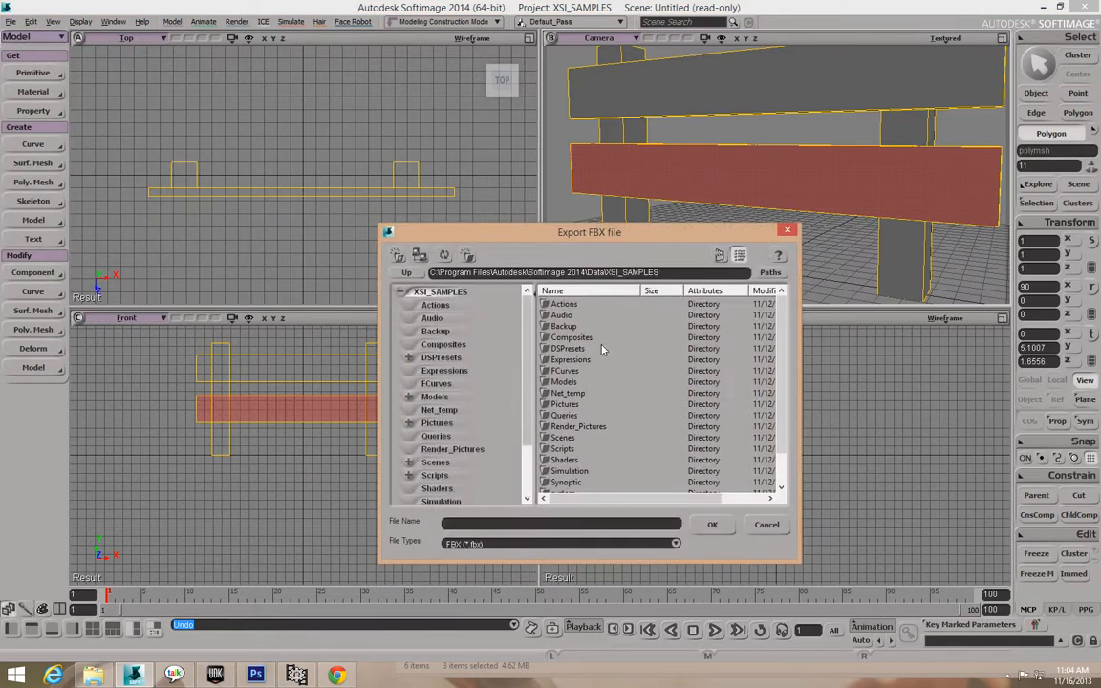
pyautogui.scroll(-1, 782, 344)
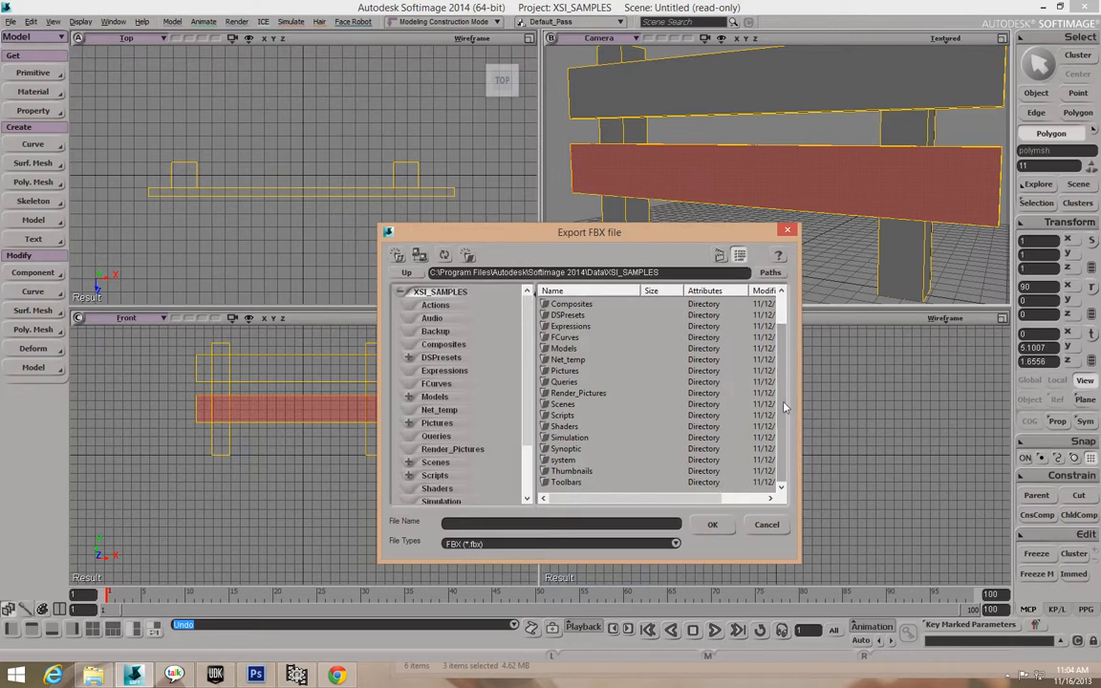
pyautogui.moveTo(523, 344)
pyautogui.mouseDown()
pyautogui.moveTo(530, 397)
pyautogui.moveTo(529, 333)
pyautogui.mouseUp()
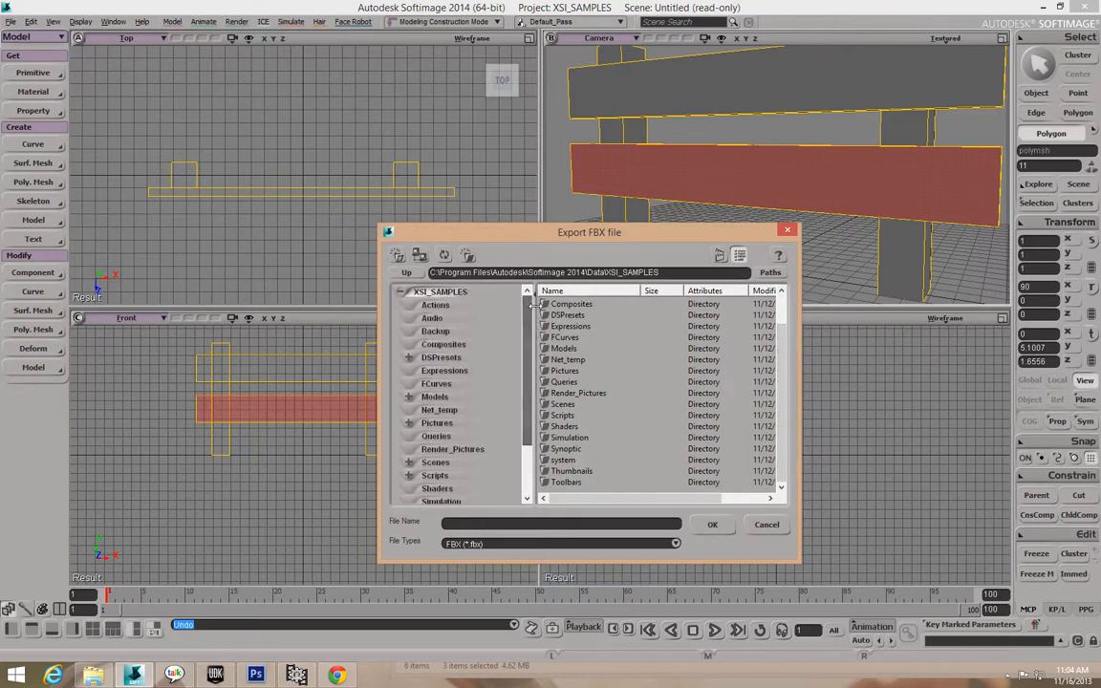
pyautogui.tripleClick(431, 272)
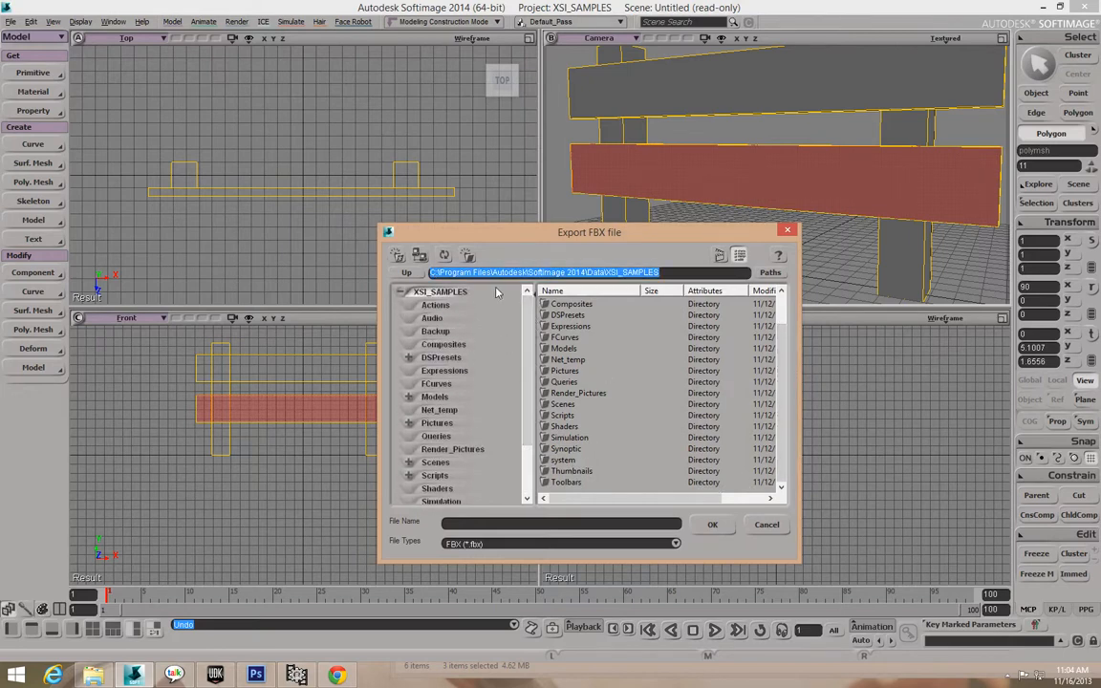
pyautogui.press('Left')
pyautogui.press('Left')
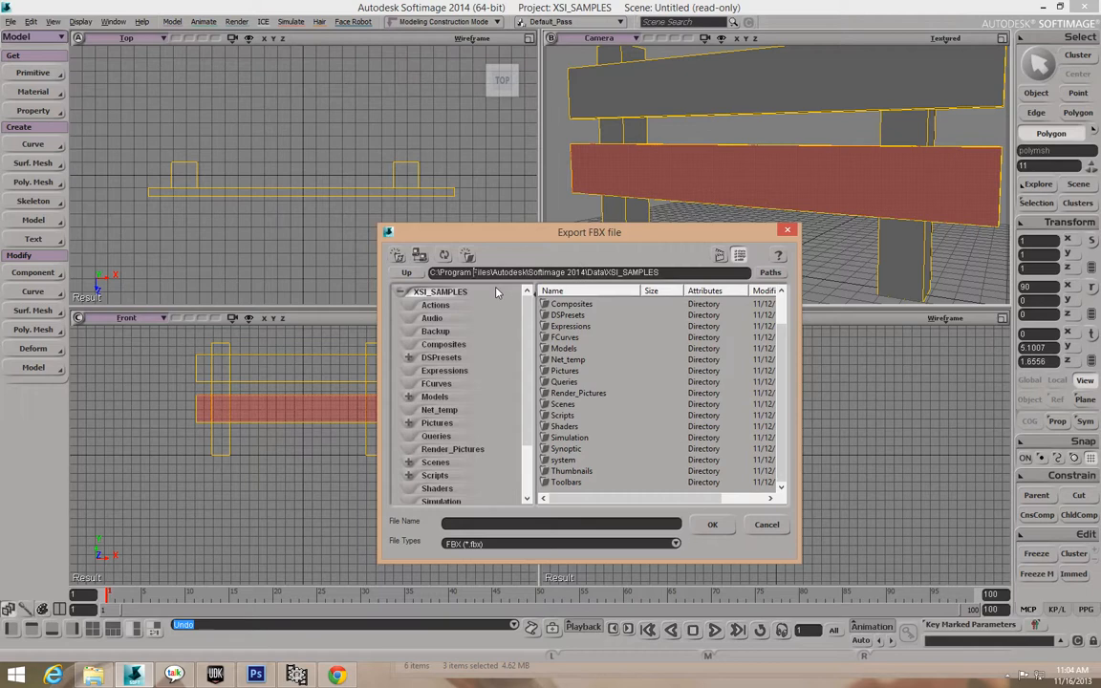
pyautogui.press('BackSpace')
pyautogui.write('D')
pyautogui.press('Return')
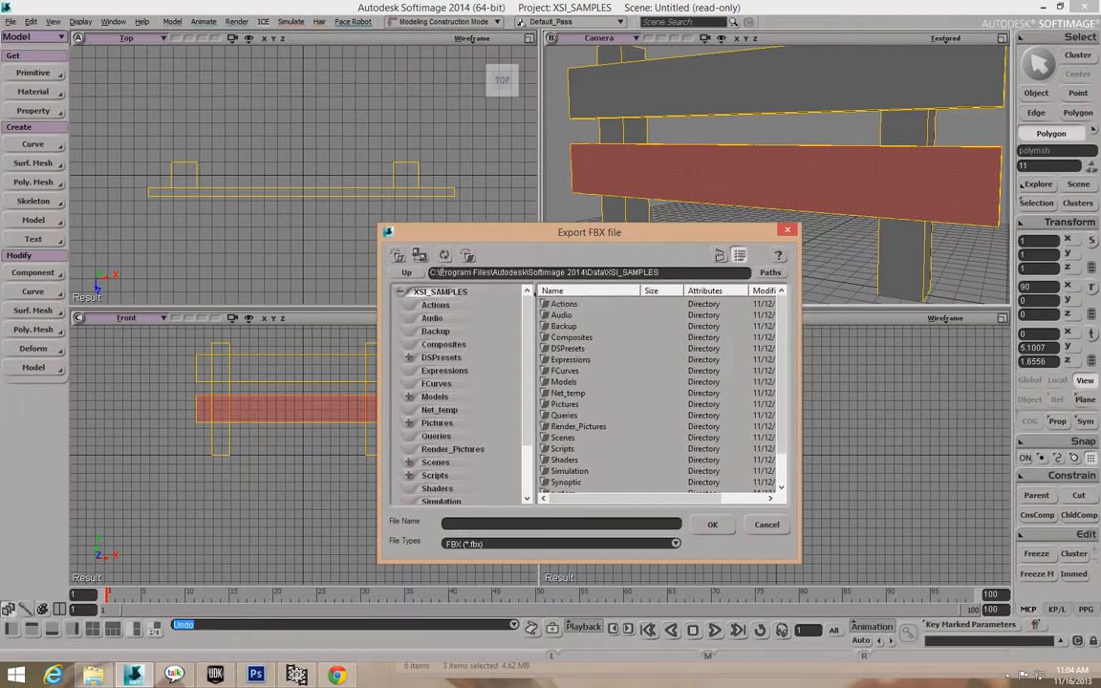
# Set the export location to D:\Downloads\UDK Texture JPEG\WoodExample and confirm Wooden_Gate.
pyautogui.click(439, 273)
pyautogui.press('End')
pyautogui.press('BackSpace')
pyautogui.press('BackSpace')
pyautogui.press('BackSpace')
pyautogui.press('BackSpace')
pyautogui.press('BackSpace')
pyautogui.press('BackSpace')
pyautogui.press('BackSpace')
pyautogui.press('BackSpace')
pyautogui.press('BackSpace')
pyautogui.press('BackSpace')
pyautogui.press('BackSpace')
pyautogui.press('BackSpace')
pyautogui.press('BackSpace')
pyautogui.press('BackSpace')
pyautogui.press('BackSpace')
pyautogui.press('BackSpace')
pyautogui.press('BackSpace')
pyautogui.press('BackSpace')
pyautogui.press('BackSpace')
pyautogui.press('BackSpace')
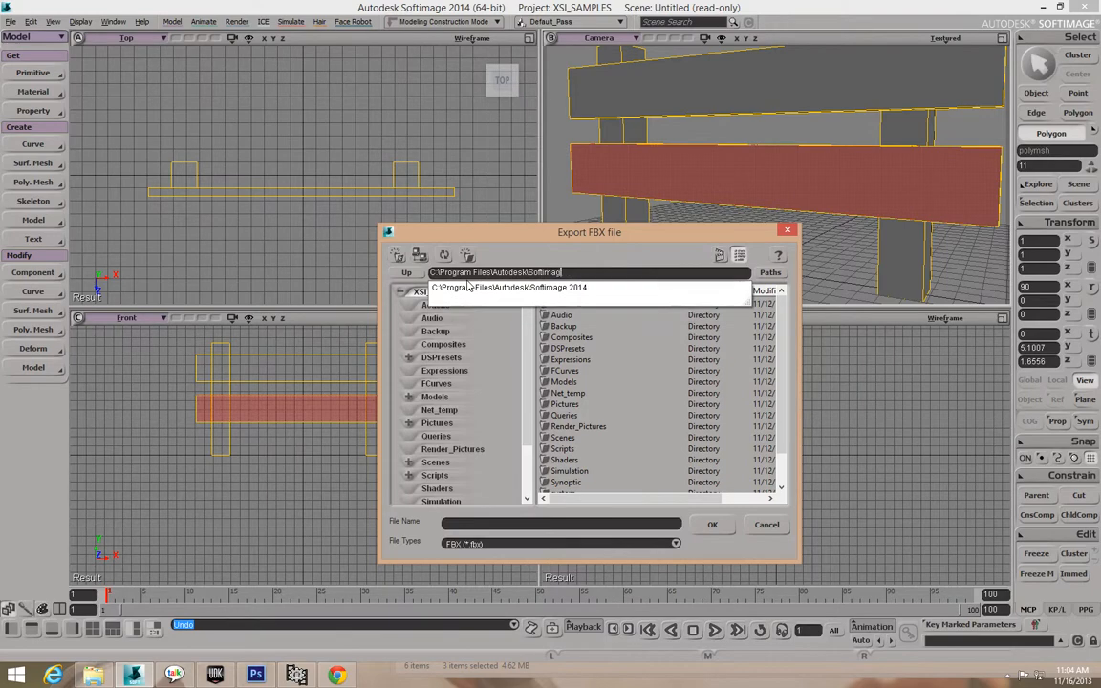
pyautogui.press('BackSpace')
pyautogui.press('BackSpace')
pyautogui.press('BackSpace')
pyautogui.press('BackSpace')
pyautogui.press('BackSpace')
pyautogui.press('BackSpace')
pyautogui.press('BackSpace')
pyautogui.press('BackSpace')
pyautogui.press('BackSpace')
pyautogui.press('BackSpace')
pyautogui.press('BackSpace')
pyautogui.press('BackSpace')
pyautogui.press('BackSpace')
pyautogui.press('BackSpace')
pyautogui.press('BackSpace')
pyautogui.press('BackSpace')
pyautogui.press('BackSpace')
pyautogui.press('BackSpace')
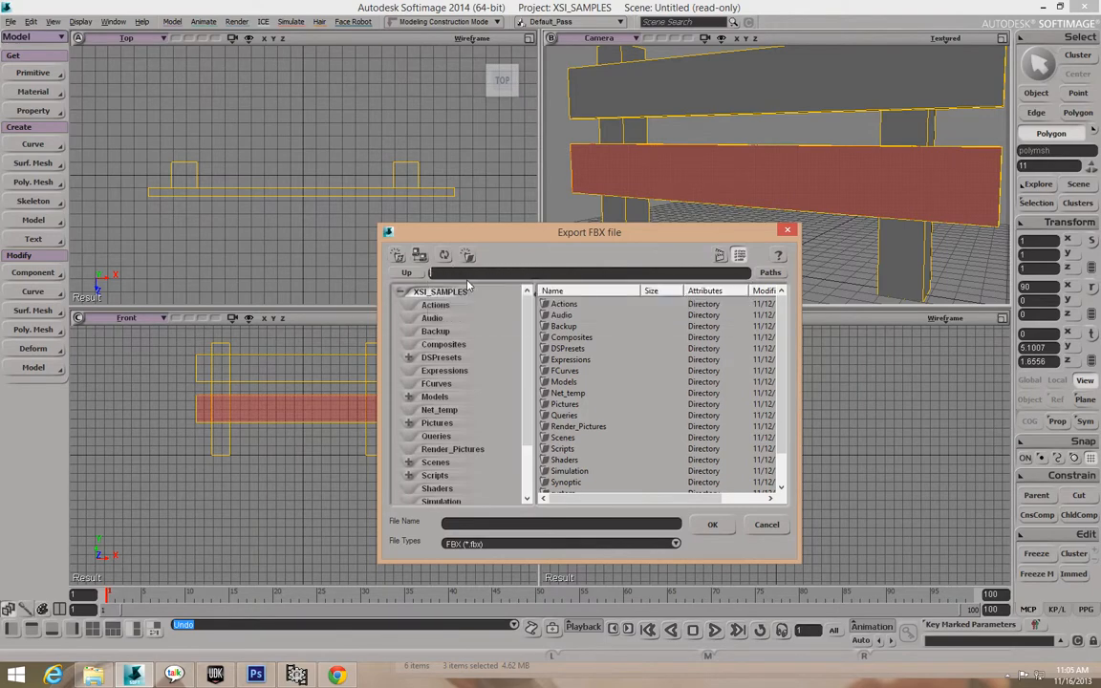
pyautogui.write('D:\\')
pyautogui.press('Return')
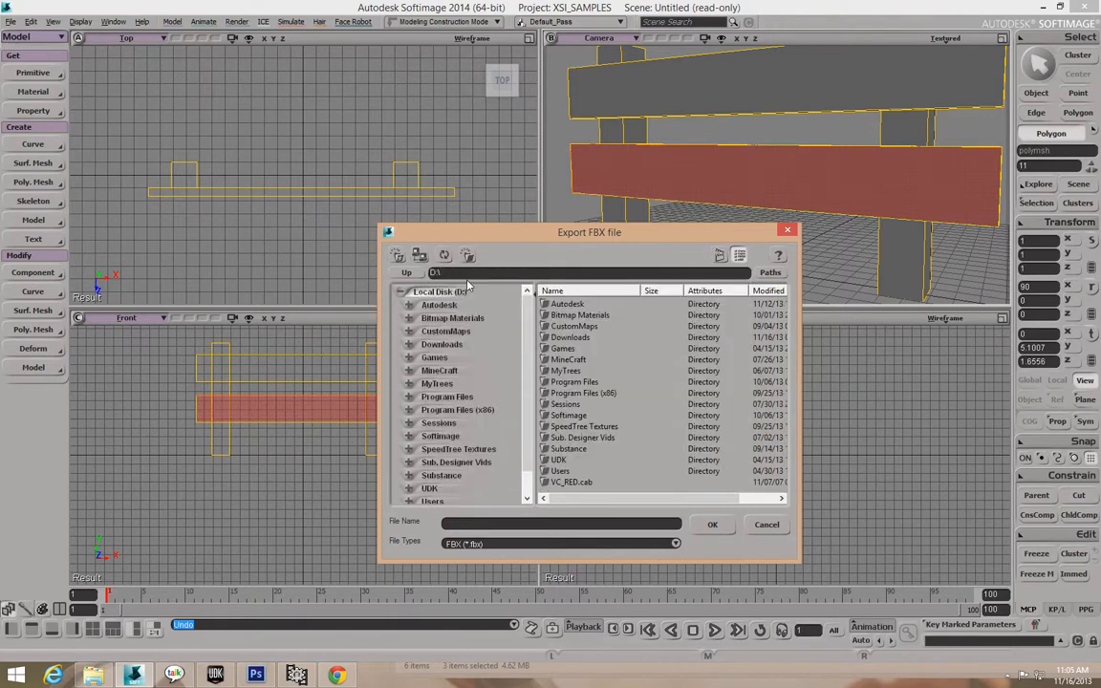
pyautogui.doubleClick(572, 338)
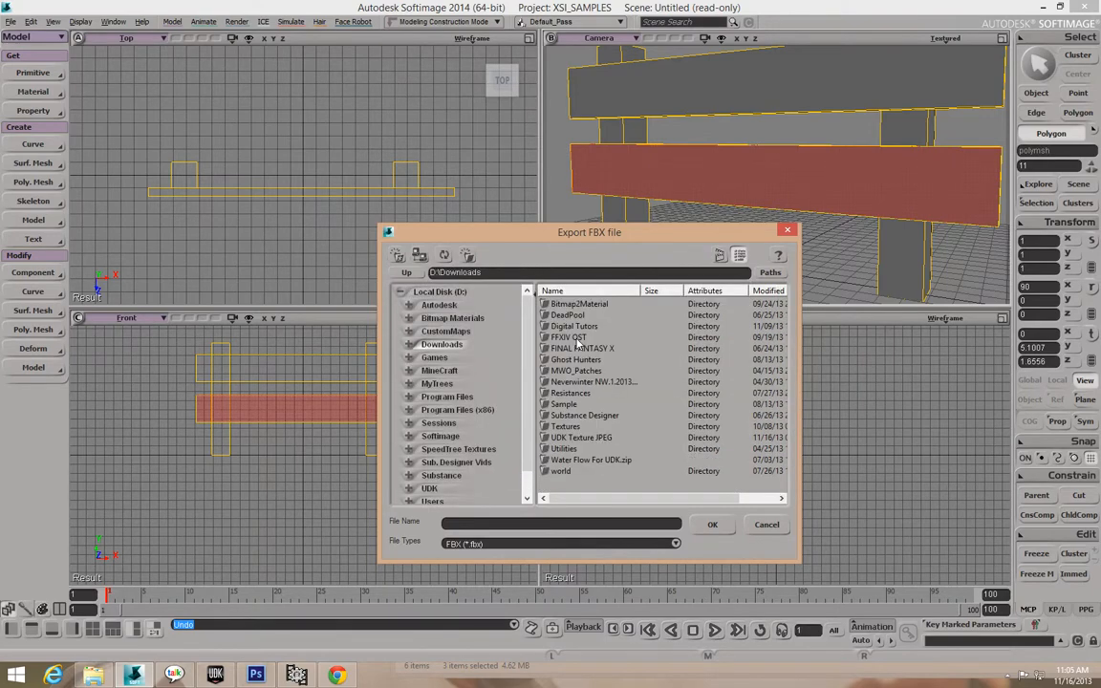
pyautogui.doubleClick(577, 439)
pyautogui.doubleClick(576, 305)
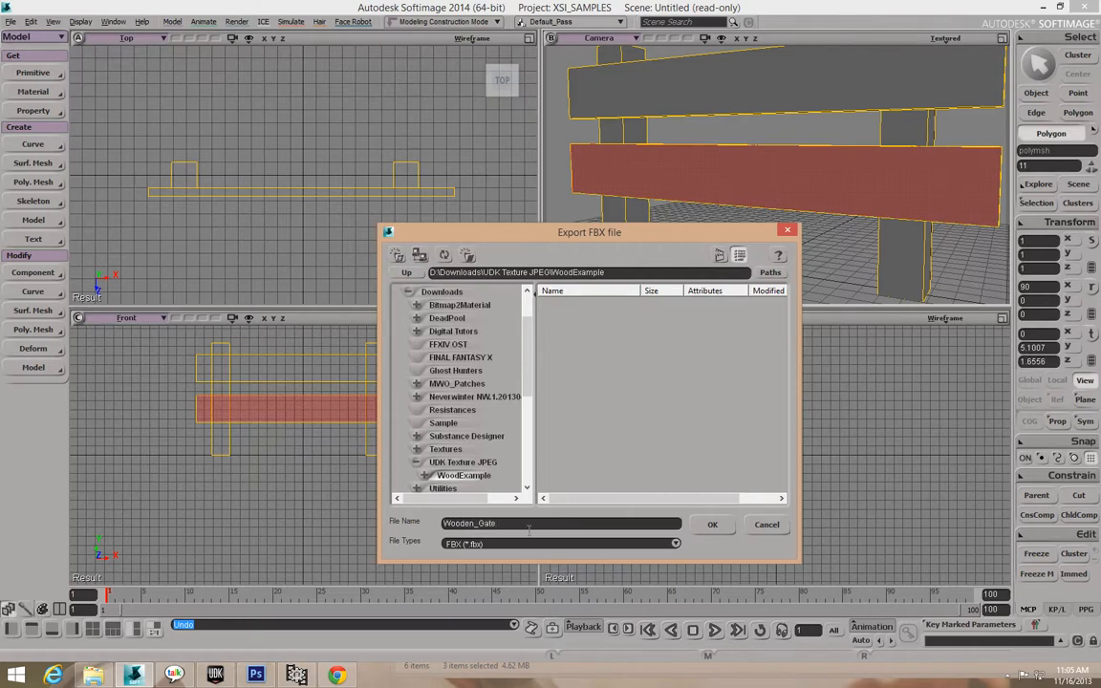
pyautogui.click(712, 524)
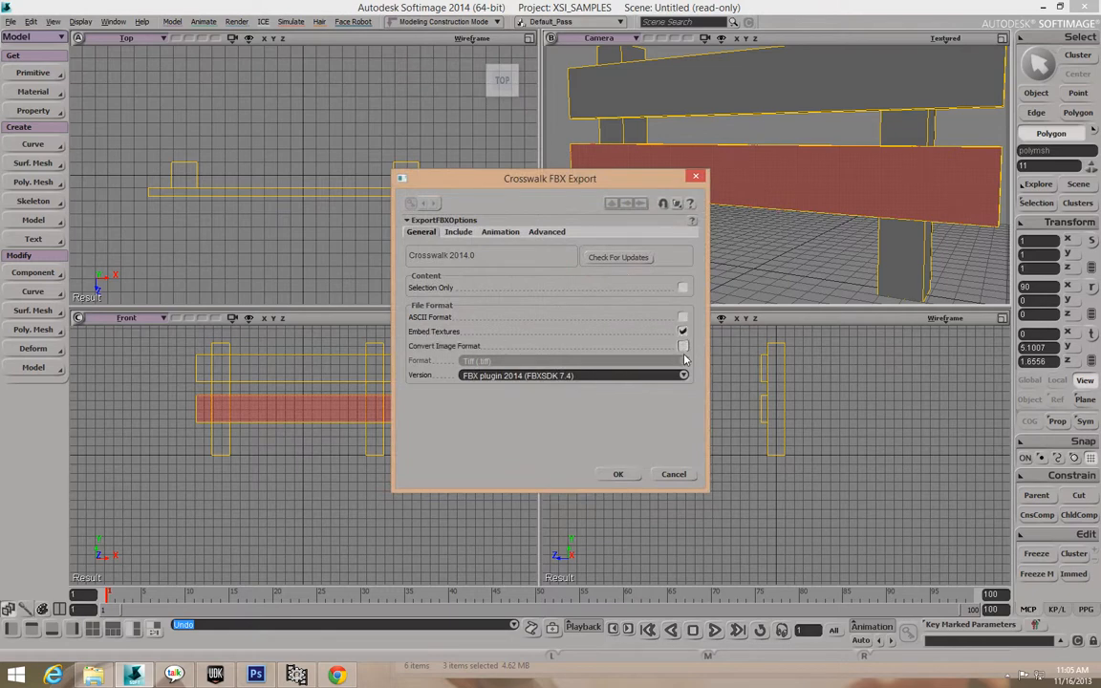
# Convert exported images to Targa and exclude cameras and lights from the FBX export.
pyautogui.click(683, 346)
pyautogui.click(682, 360)
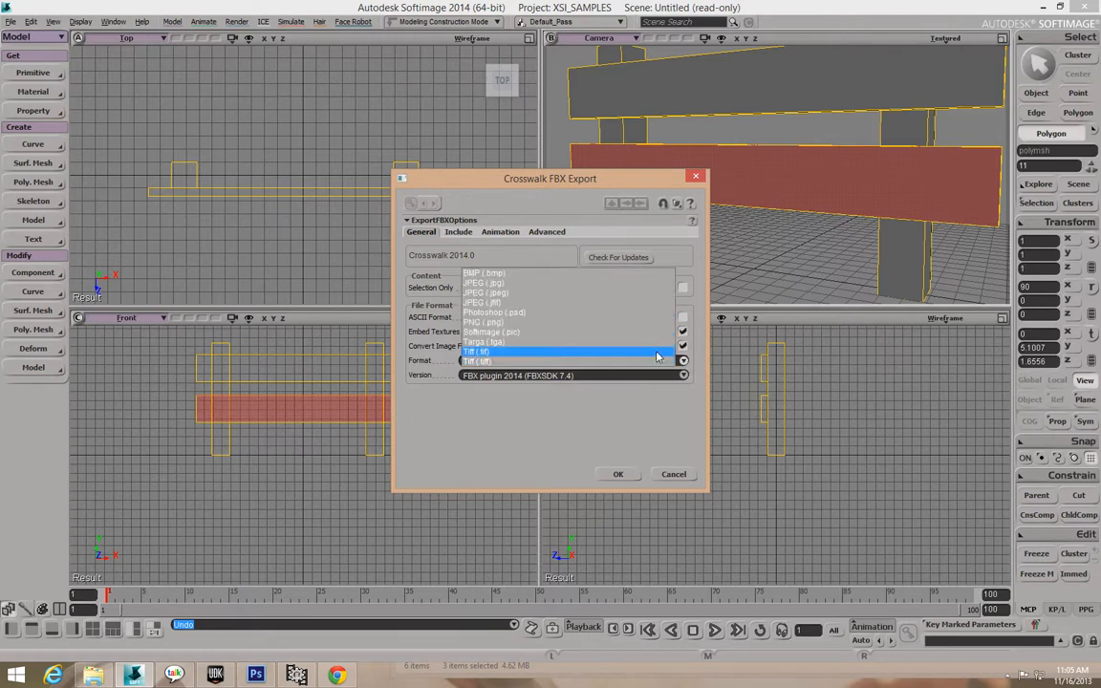
pyautogui.click(647, 342)
pyautogui.click(461, 231)
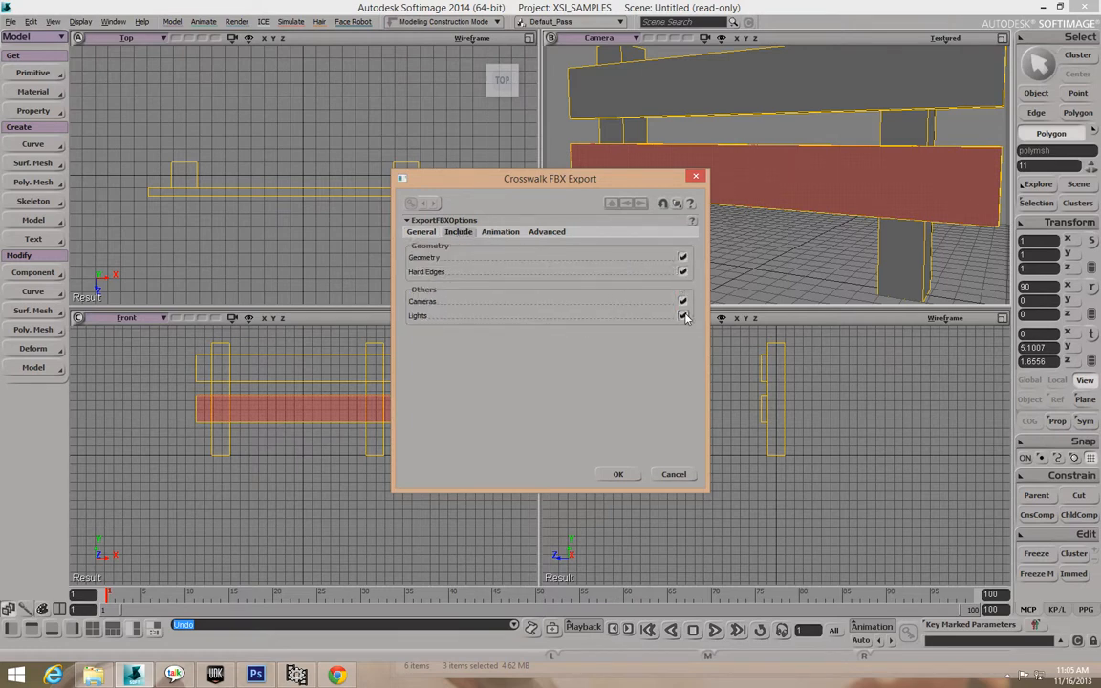
pyautogui.click(686, 302)
pyautogui.click(685, 317)
# Turn off FCurve, Shape and automatic units, set Millimeters, and export Wooden_Gate.fbx.
pyautogui.click(500, 231)
pyautogui.click(683, 257)
pyautogui.click(683, 287)
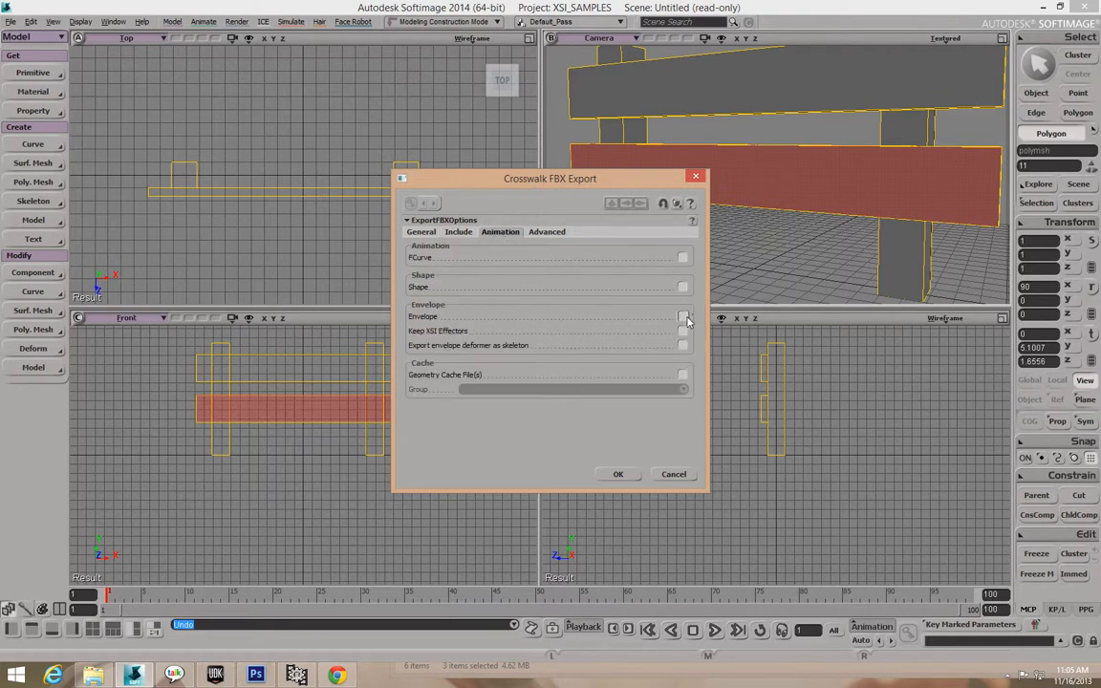
pyautogui.click(548, 233)
pyautogui.click(682, 273)
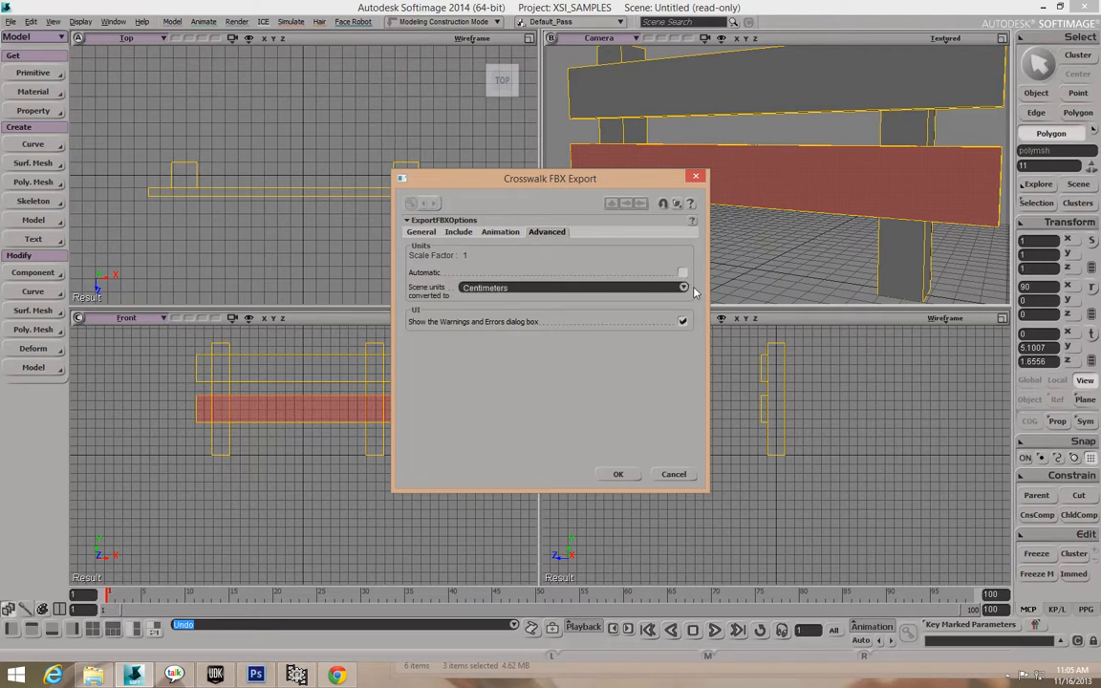
pyautogui.click(683, 287)
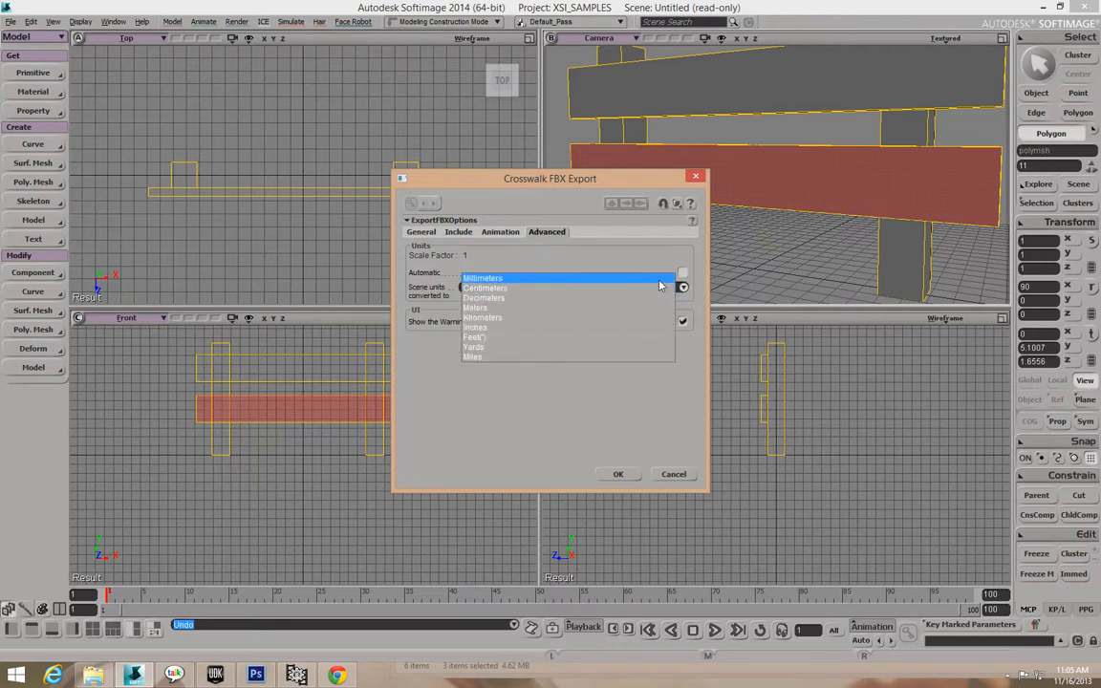
pyautogui.click(660, 281)
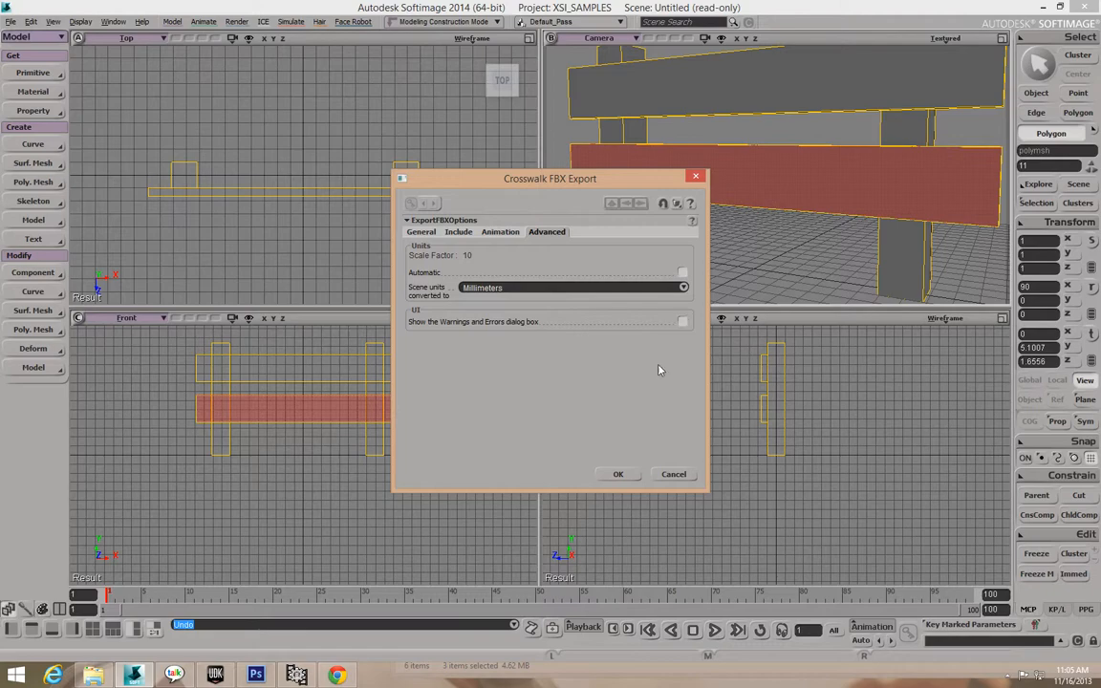
pyautogui.click(617, 474)
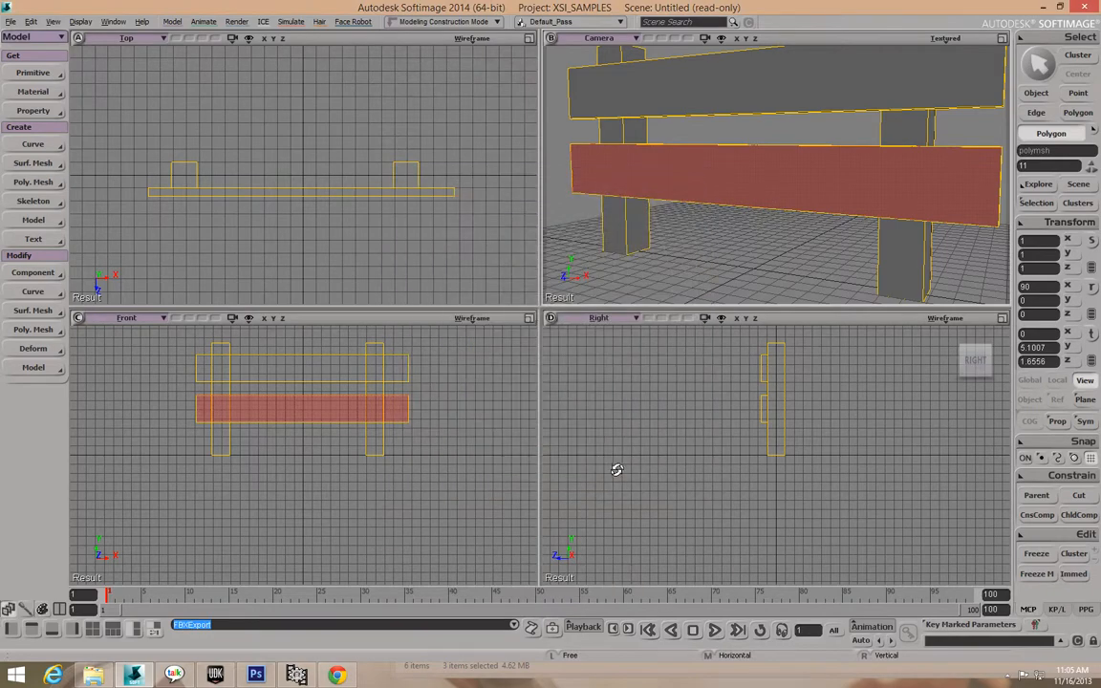
pyautogui.click(1040, 6)
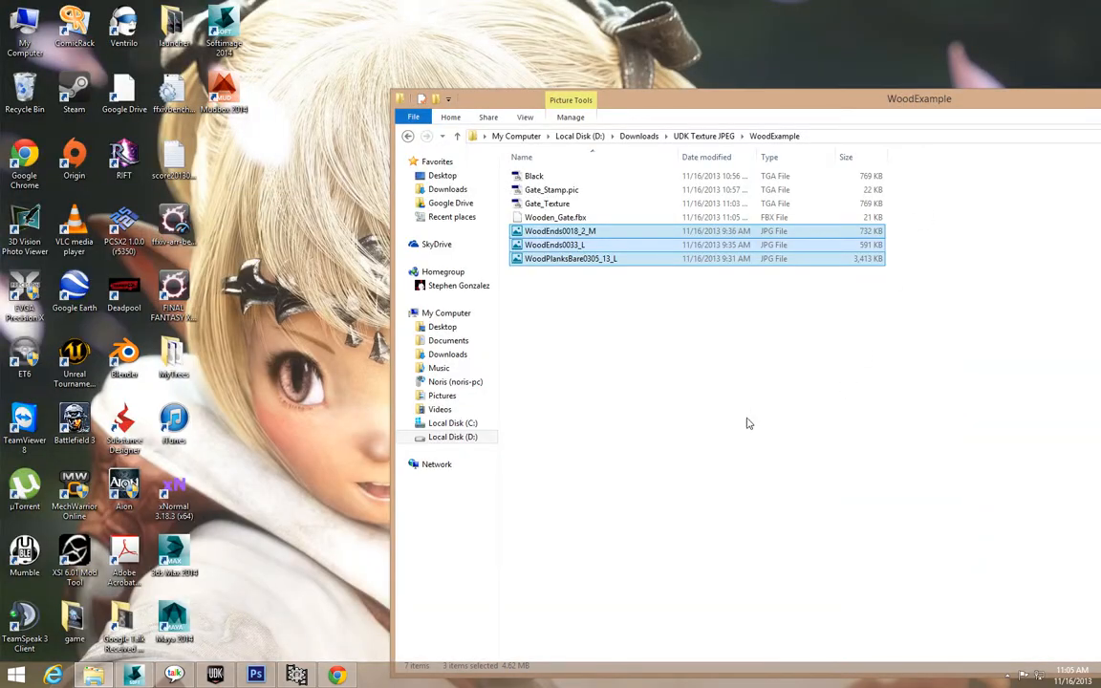
# In UDK's Content Browser, create an AnimSet in a new package named Assets_Package.
pyautogui.click(216, 675)
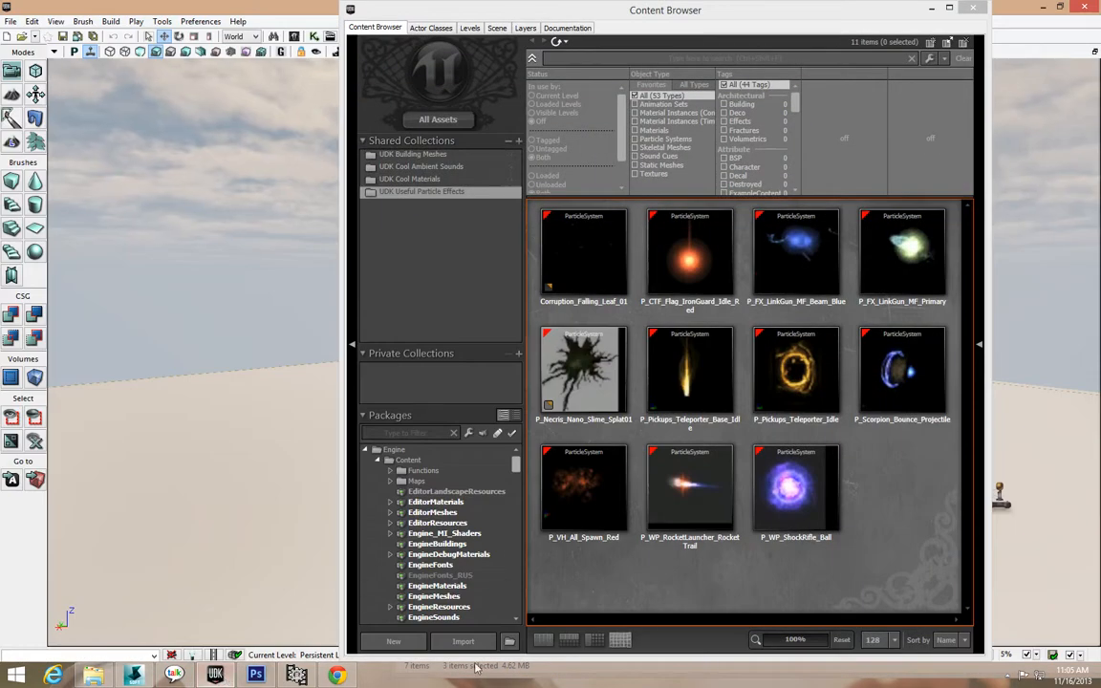
pyautogui.click(415, 648)
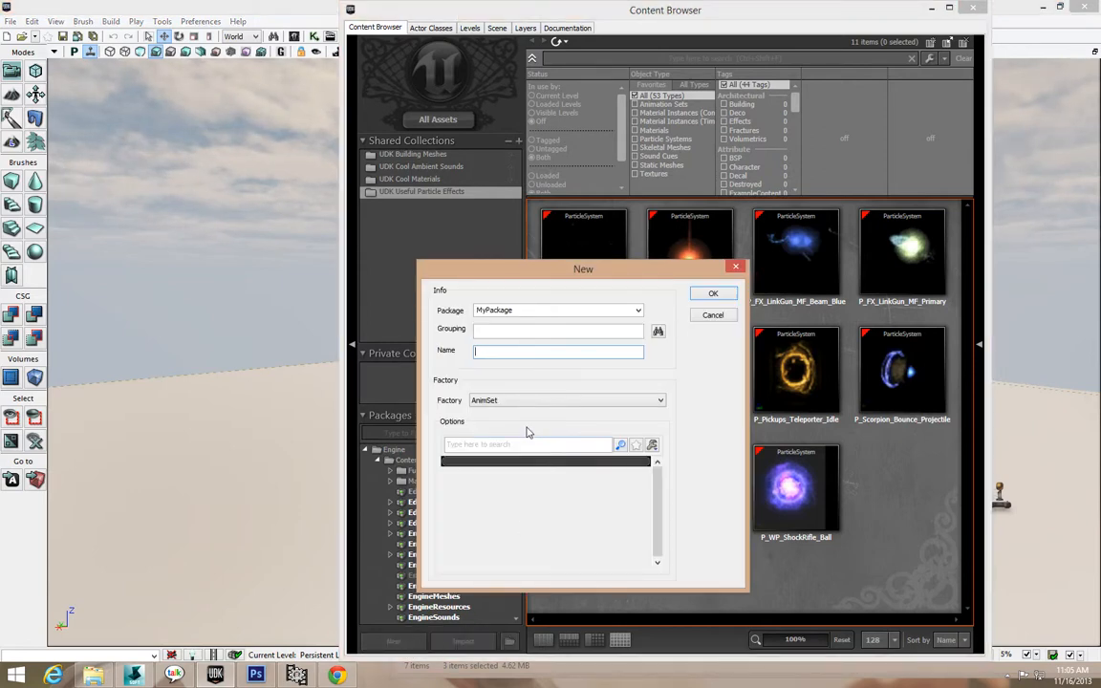
pyautogui.doubleClick(543, 311)
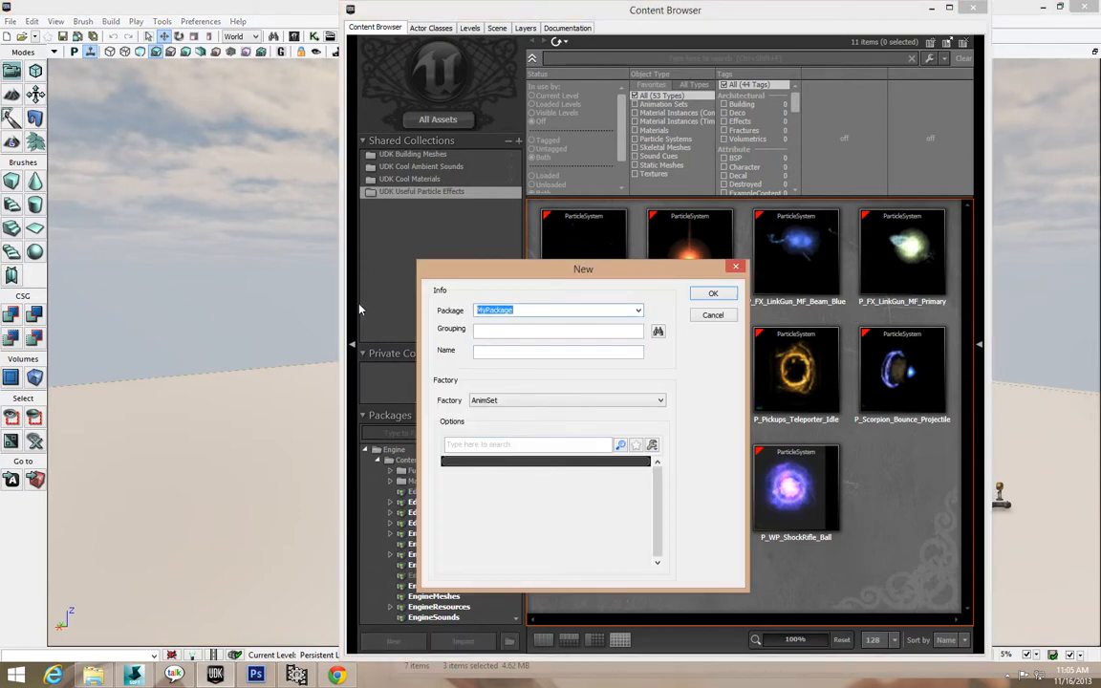
pyautogui.write('Assets_')
pyautogui.click(713, 296)
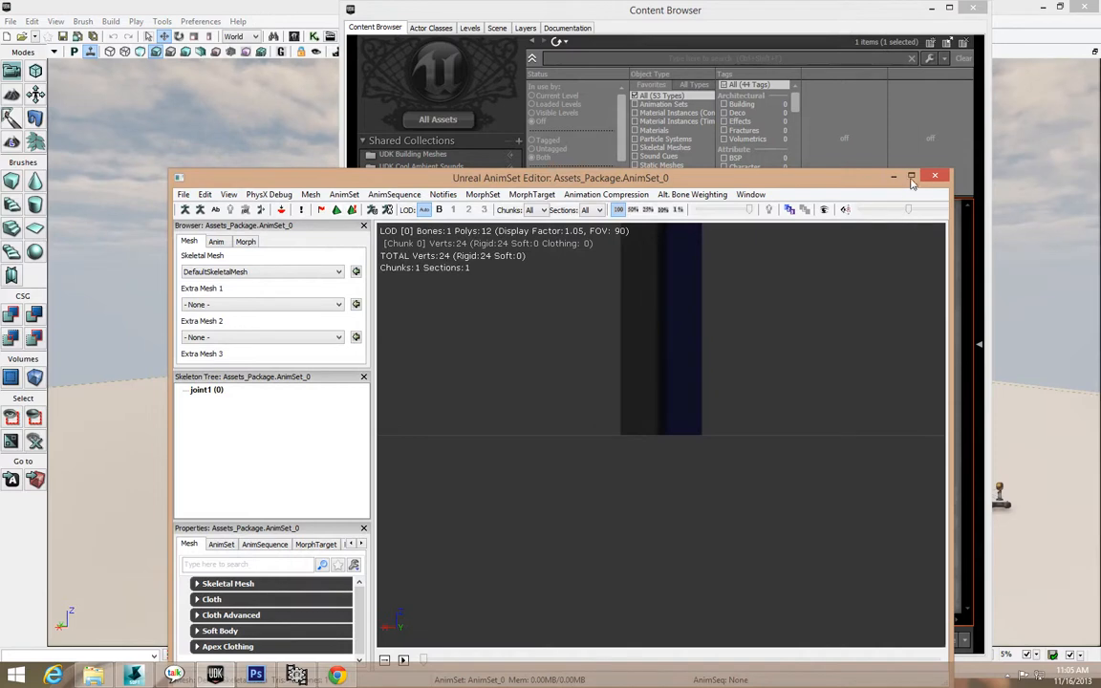
pyautogui.click(913, 178)
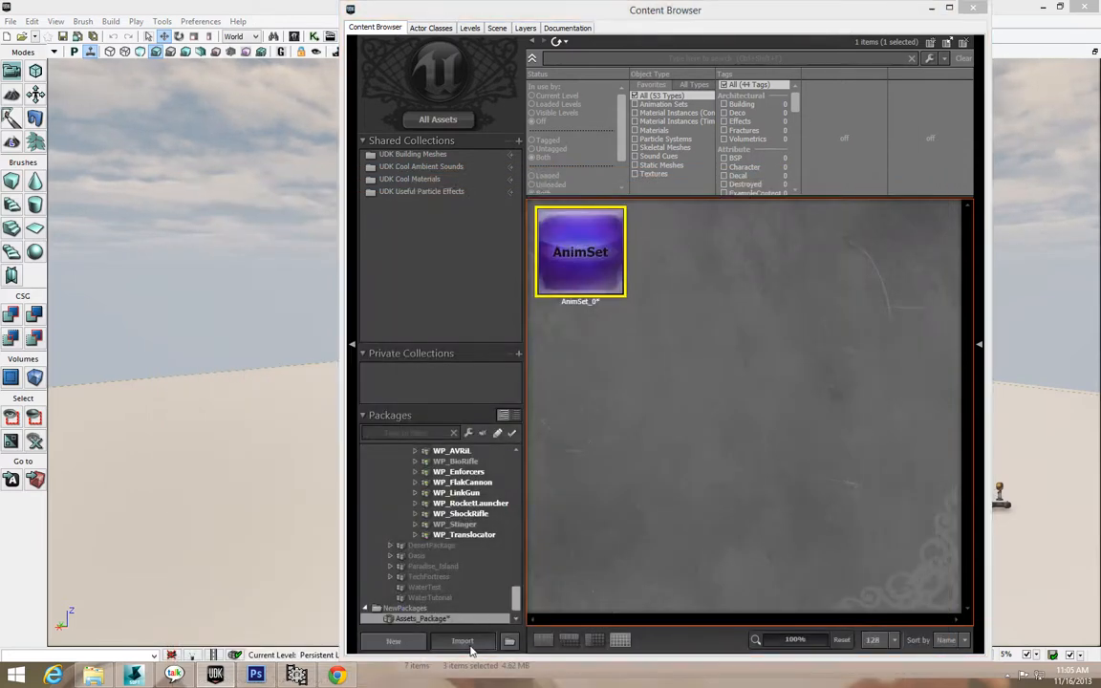
# Import Wooden_Gate.fbx from D:\Downloads\UDK Texture JPEG\WoodExample into Assets_Package.
pyautogui.click(463, 641)
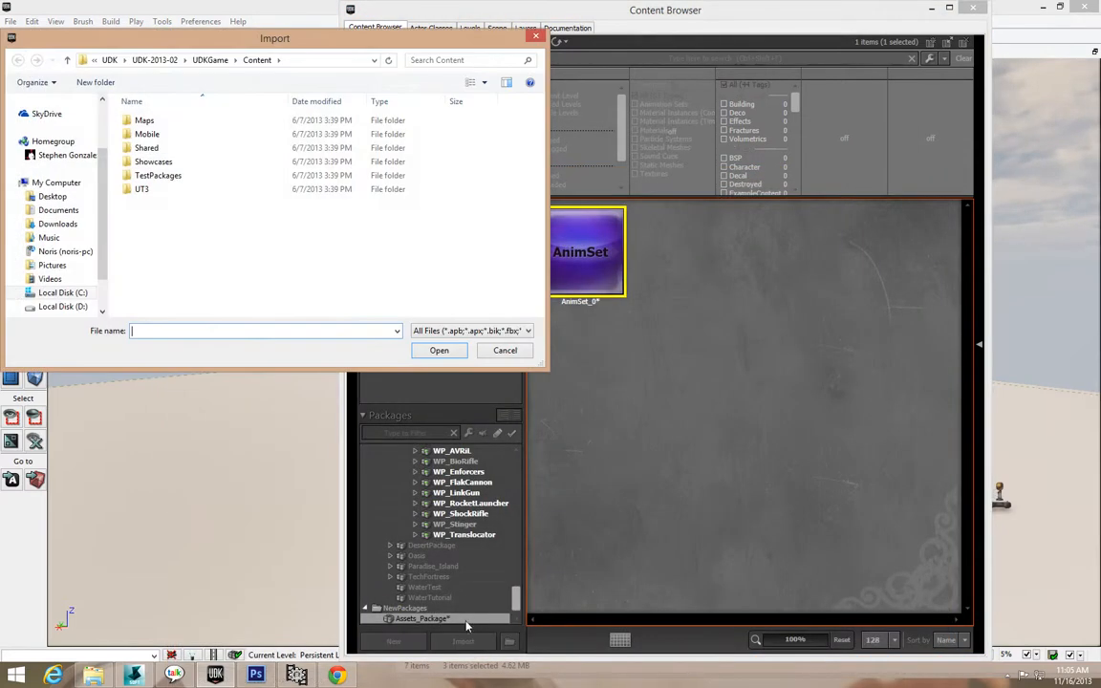
pyautogui.doubleClick(149, 191)
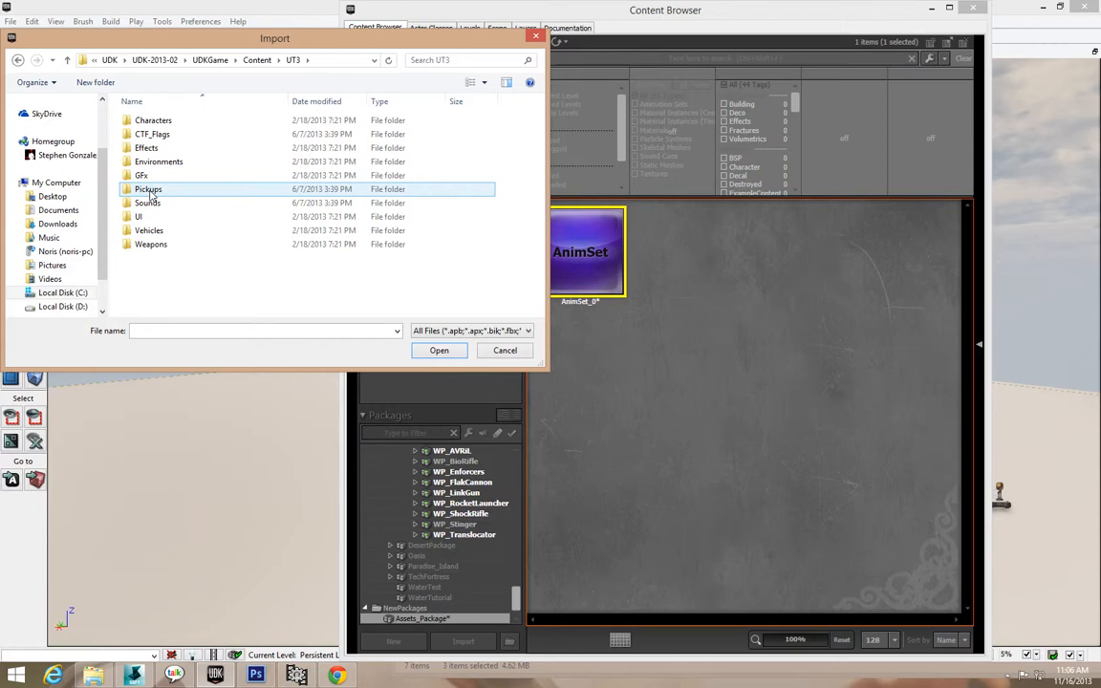
pyautogui.click(65, 305)
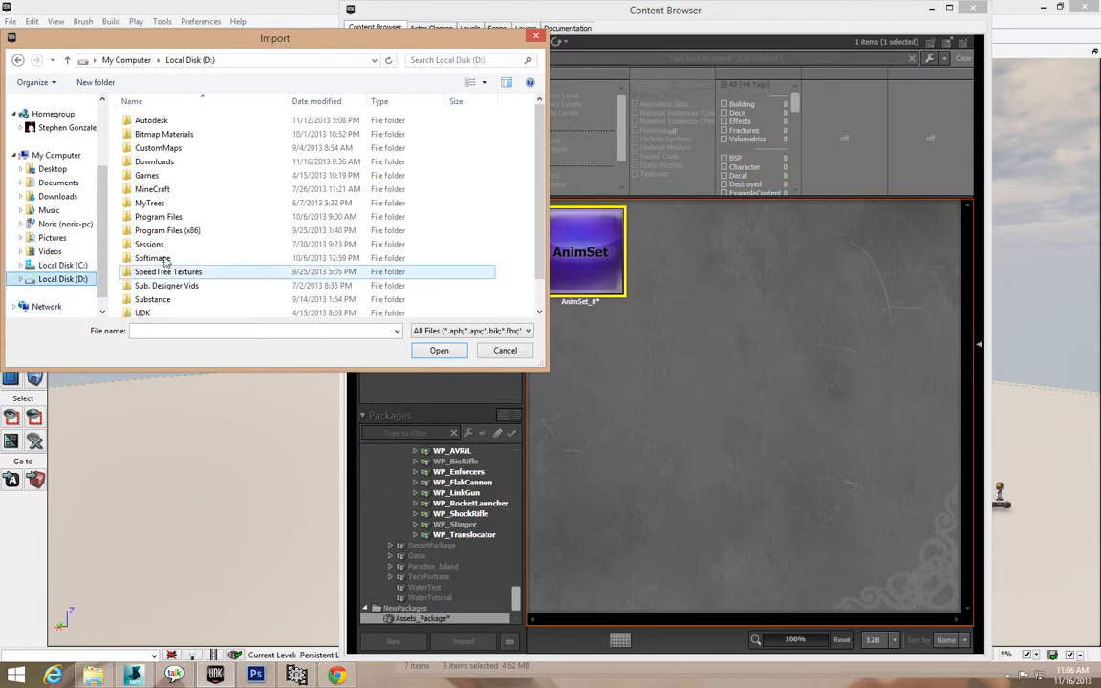
pyautogui.doubleClick(177, 163)
pyautogui.doubleClick(177, 163)
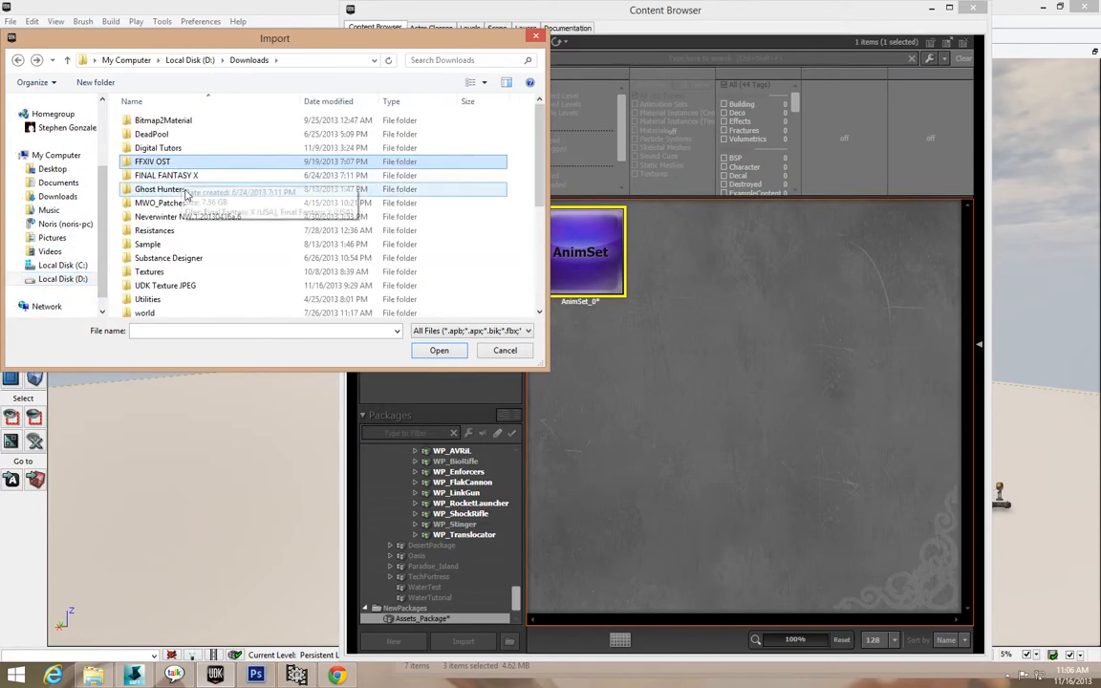
pyautogui.doubleClick(181, 286)
pyautogui.doubleClick(148, 164)
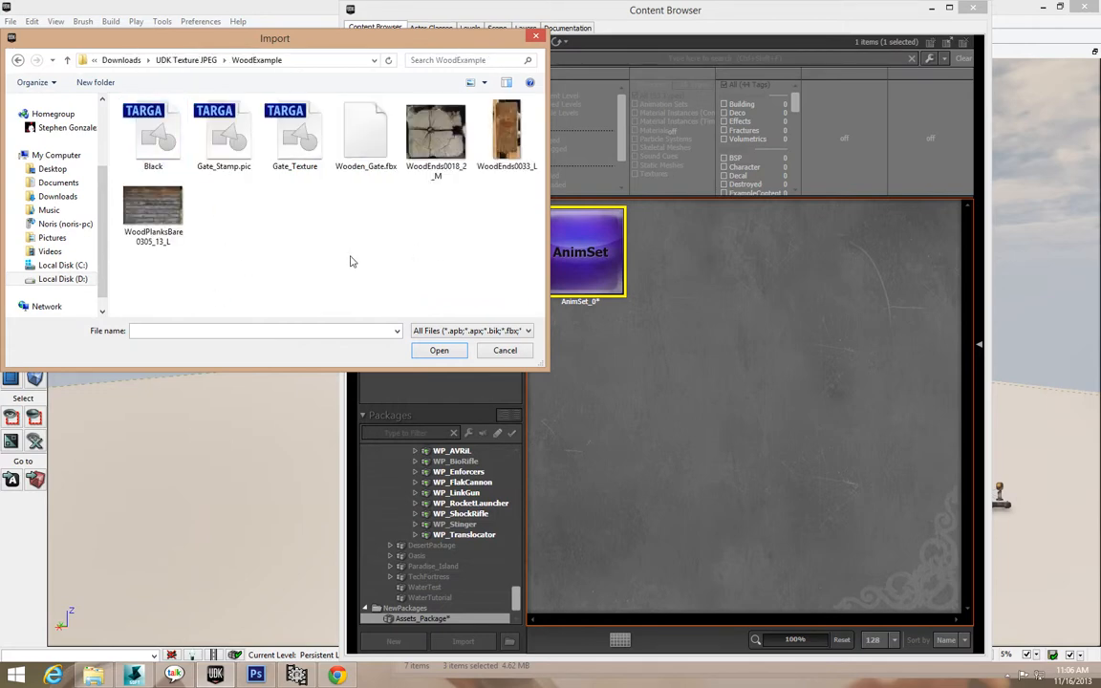
pyautogui.doubleClick(367, 136)
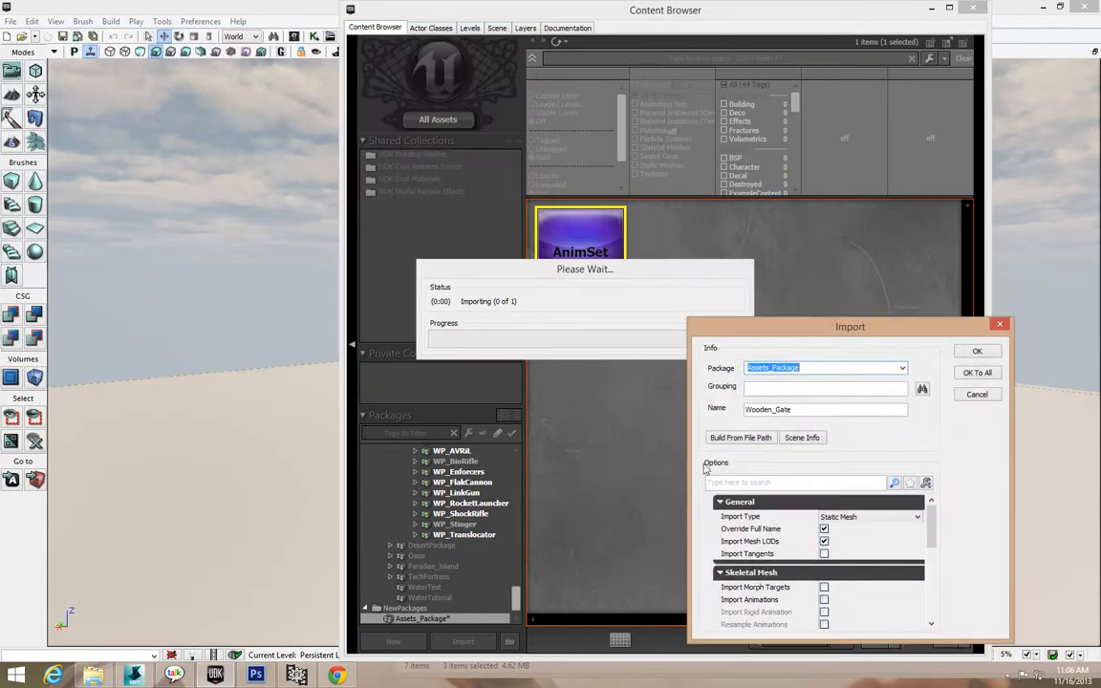
pyautogui.click(977, 374)
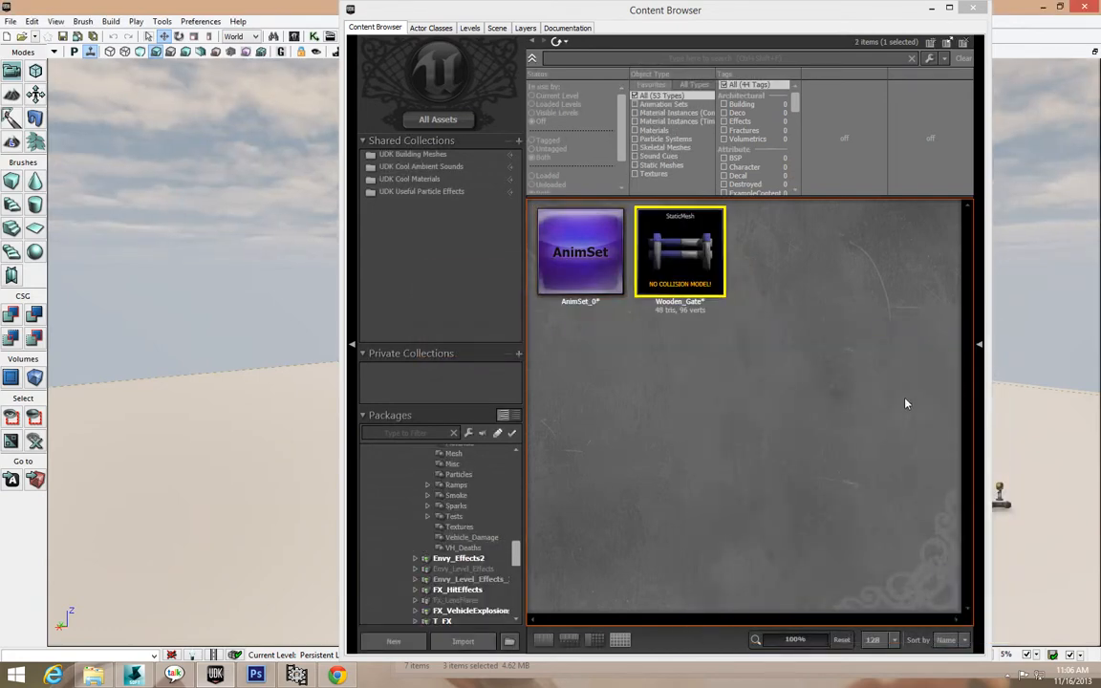
# Import the Gate_Texture image from the same folder into Assets_Package.
pyautogui.moveTo(706, 275)
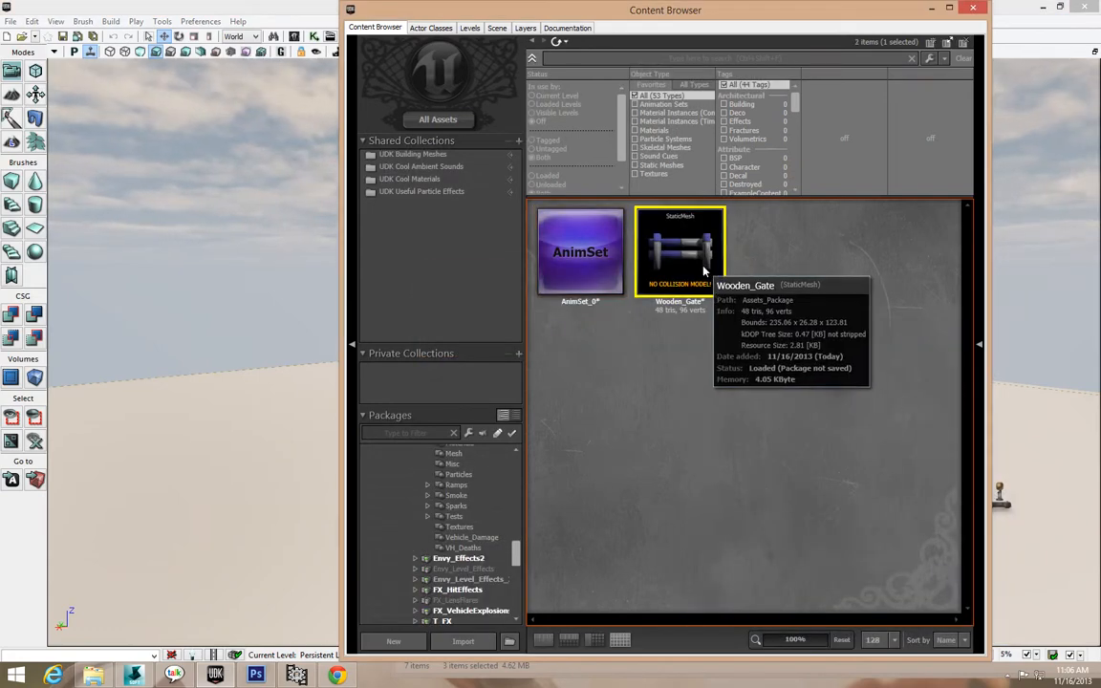
pyautogui.click(463, 642)
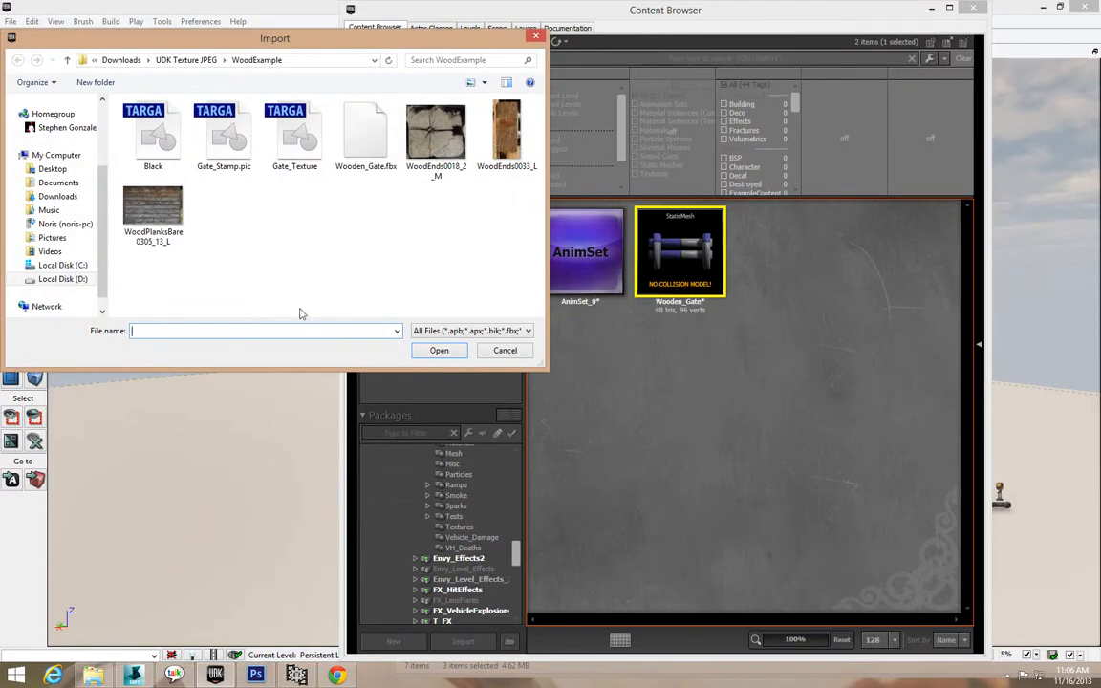
pyautogui.doubleClick(296, 165)
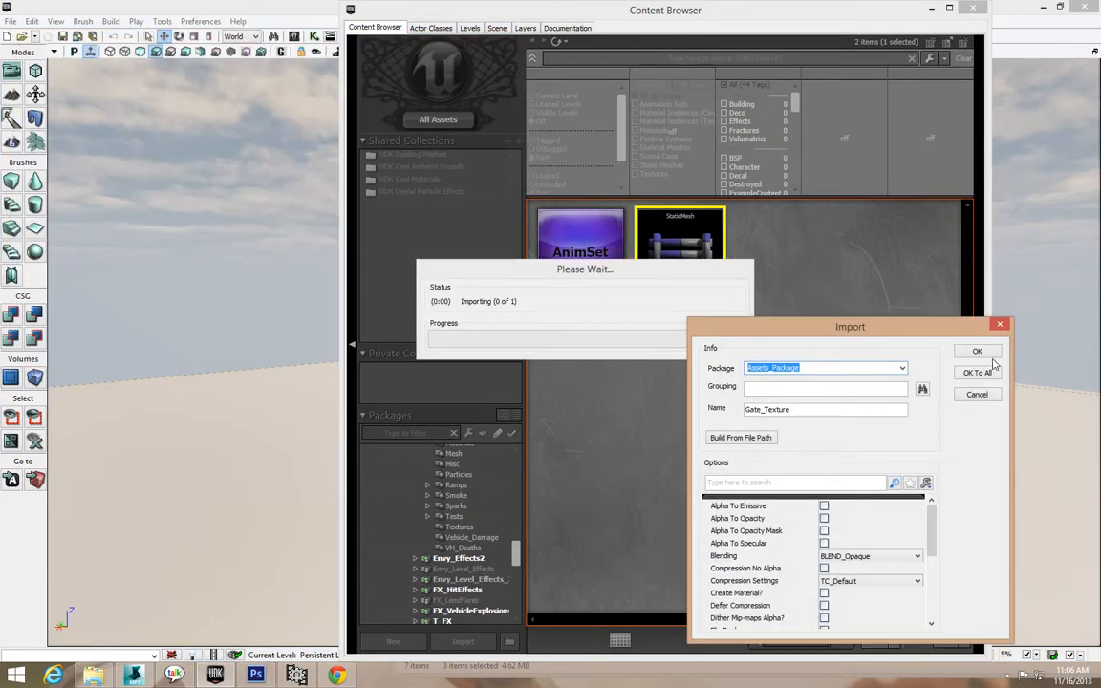
pyautogui.click(978, 352)
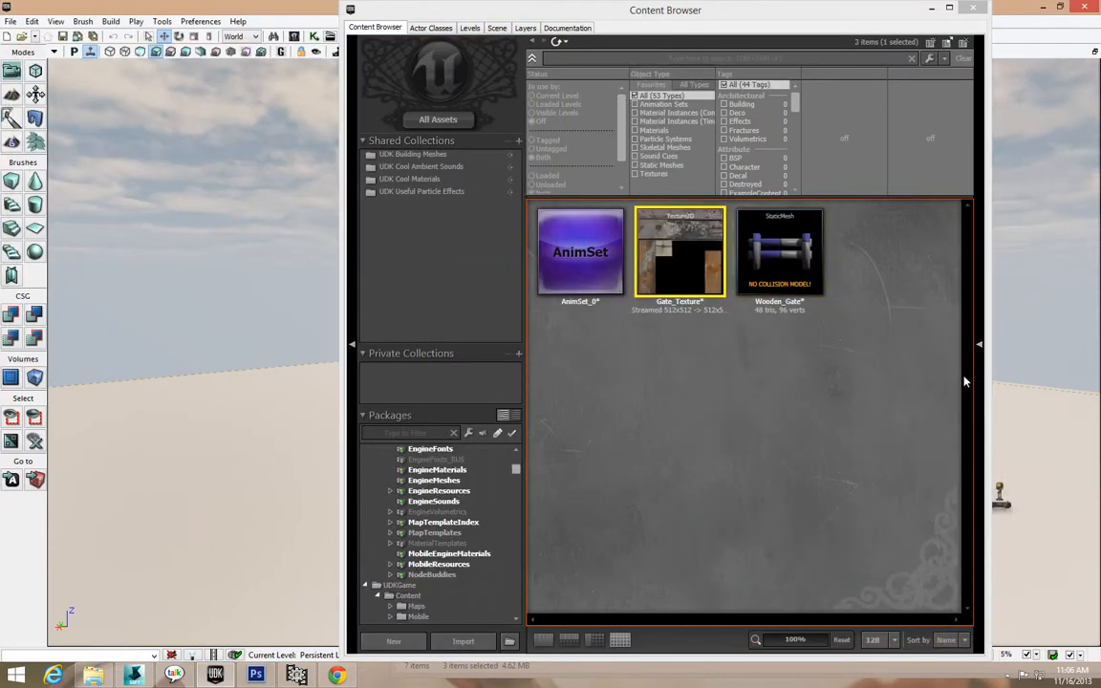
# Create Gate_Texture_Mat from Gate_Texture, wiring the texture sample into Diffuse and applying.
pyautogui.click(782, 275)
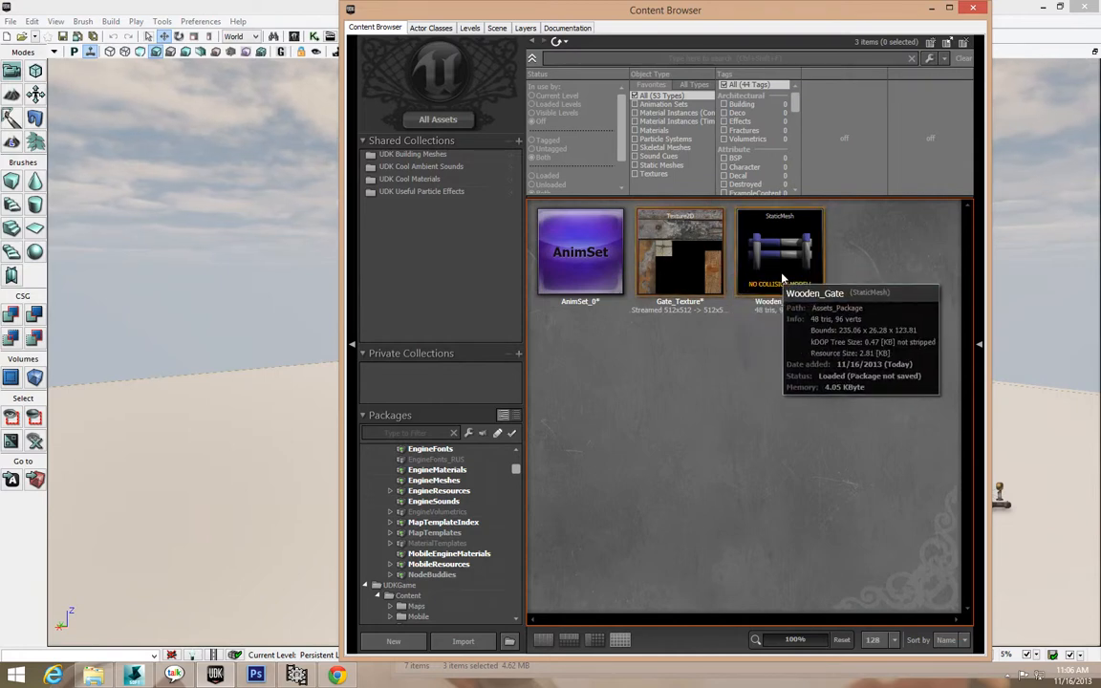
pyautogui.rightClick(708, 277)
pyautogui.click(760, 326)
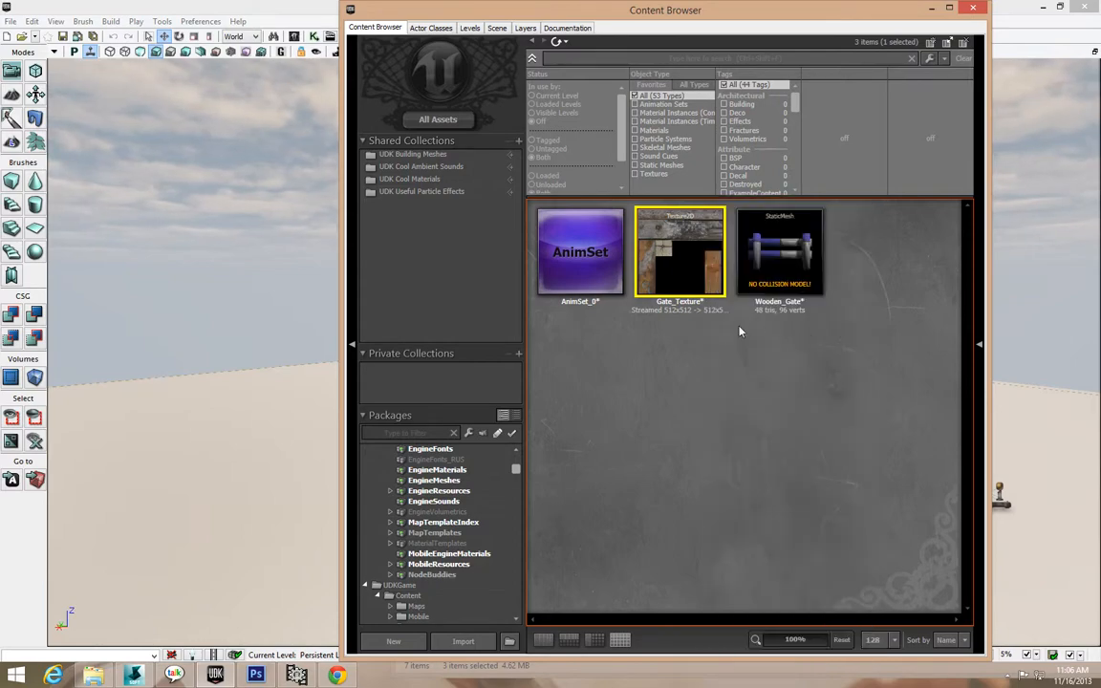
pyautogui.click(692, 306)
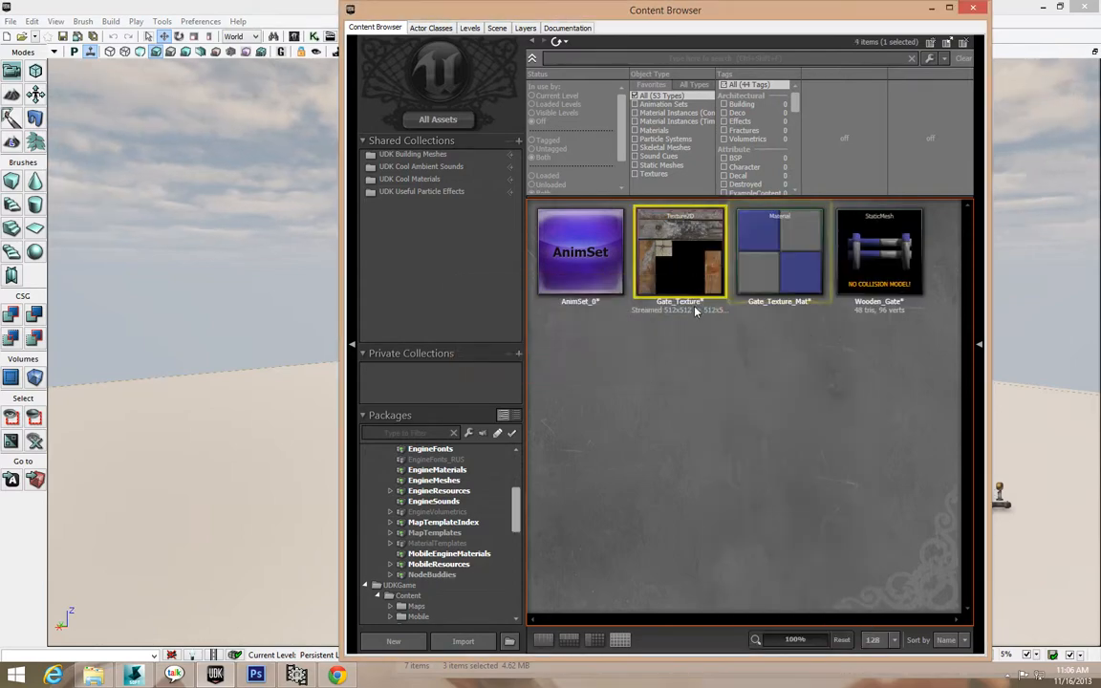
pyautogui.doubleClick(775, 276)
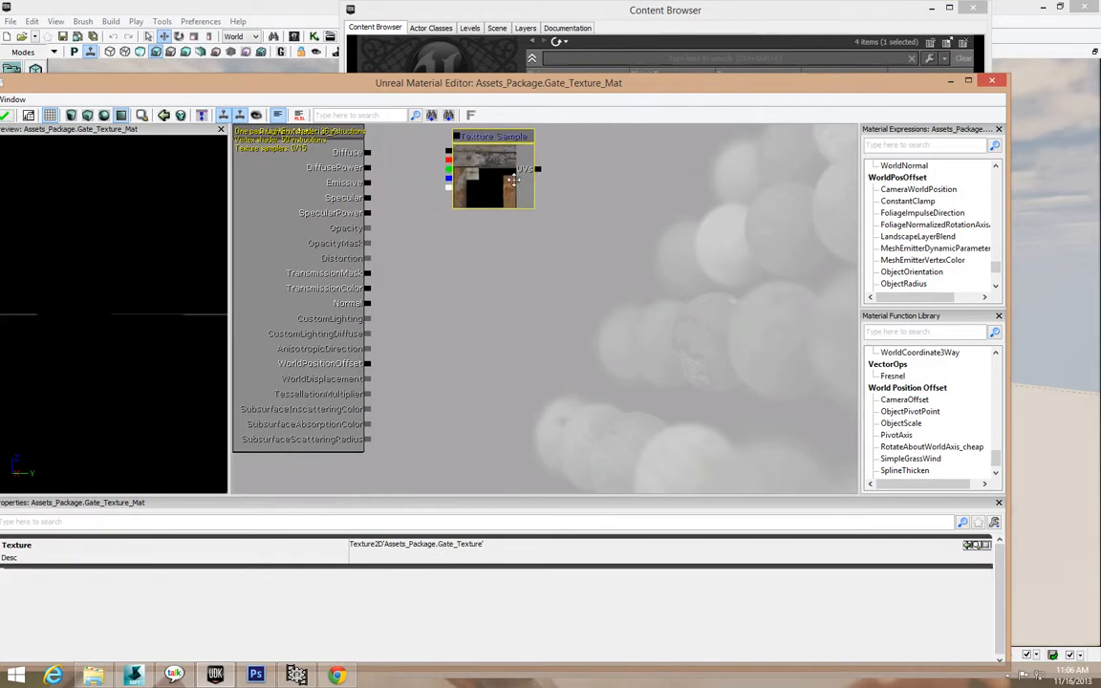
pyautogui.moveTo(445, 159); pyautogui.dragTo(359, 154)
pyautogui.click(6, 116)
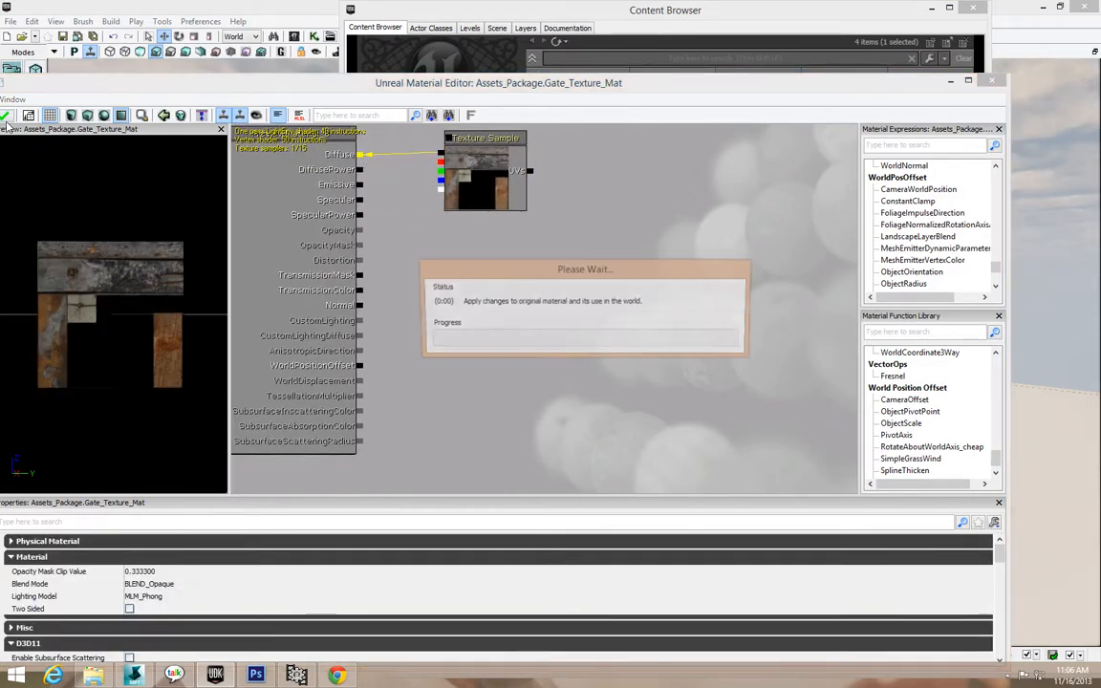
pyautogui.click(992, 82)
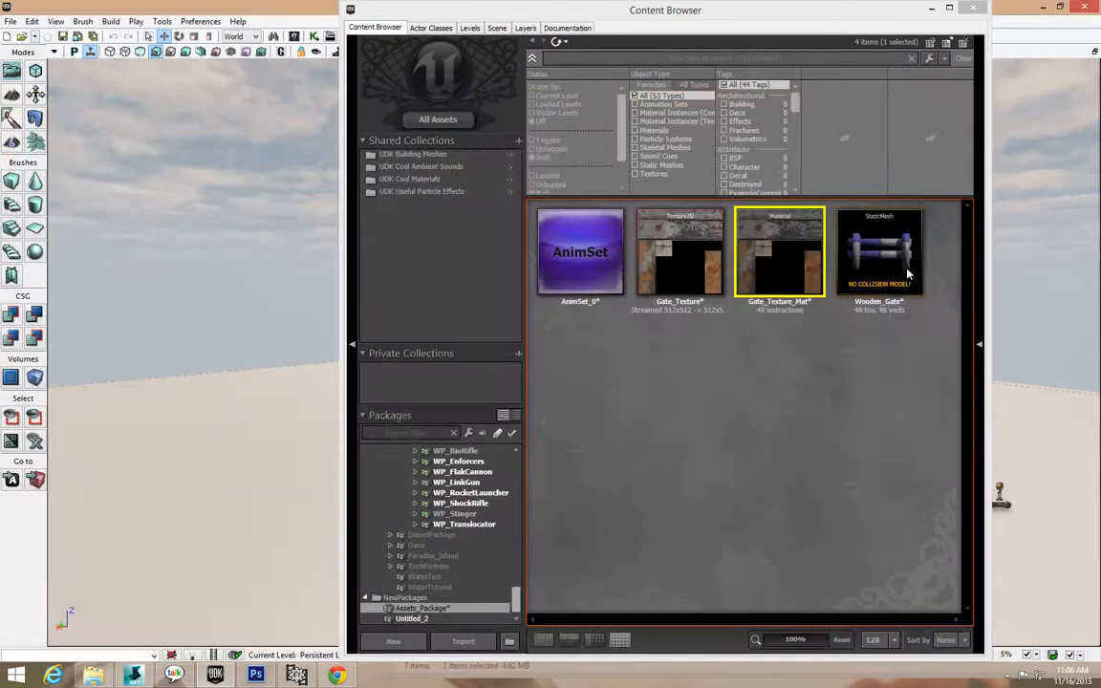
# Assign Gate_Texture_Mat as the Wooden_Gate mesh's LOD element material.
pyautogui.doubleClick(884, 272)
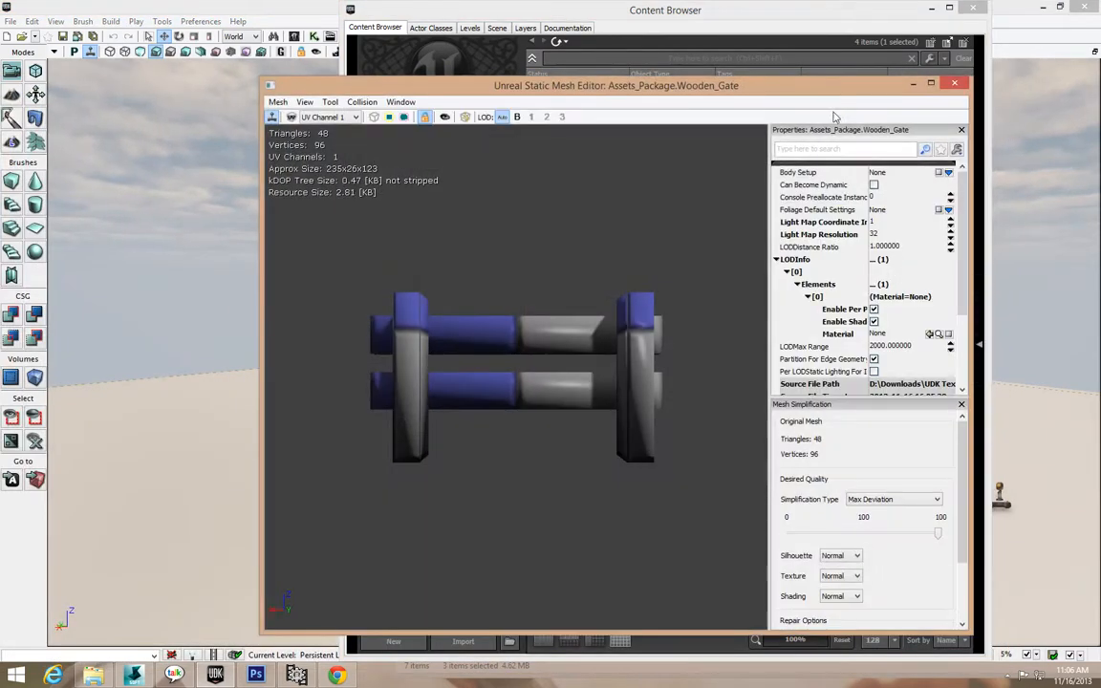
pyautogui.moveTo(852, 98); pyautogui.dragTo(539, 94)
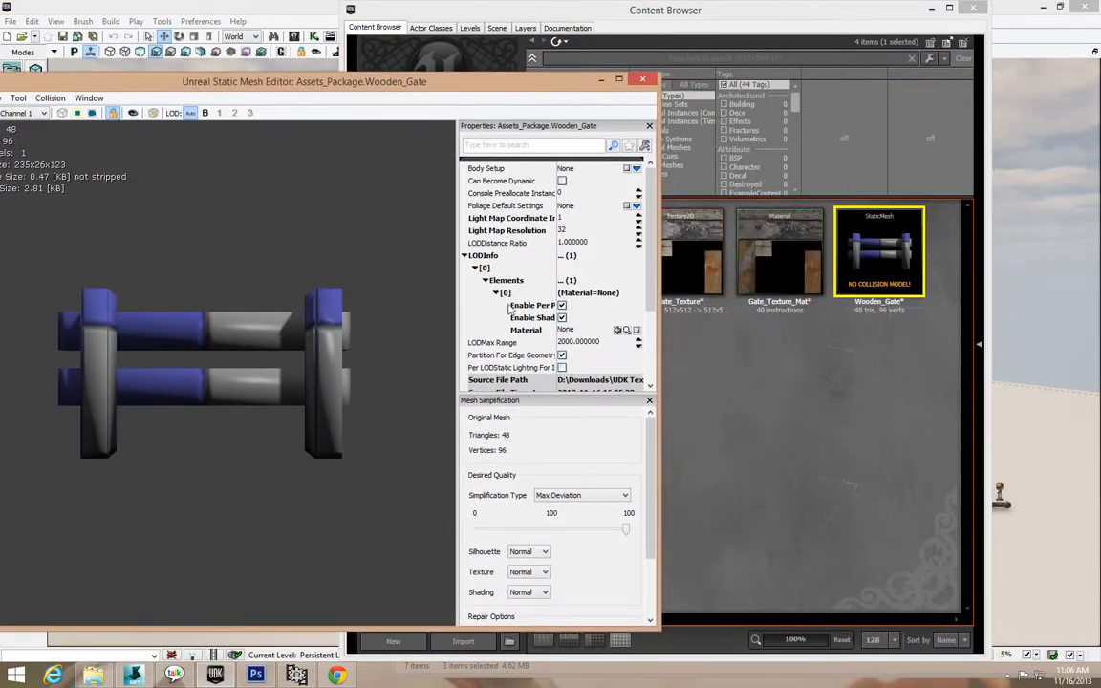
pyautogui.click(800, 282)
pyautogui.click(258, 248)
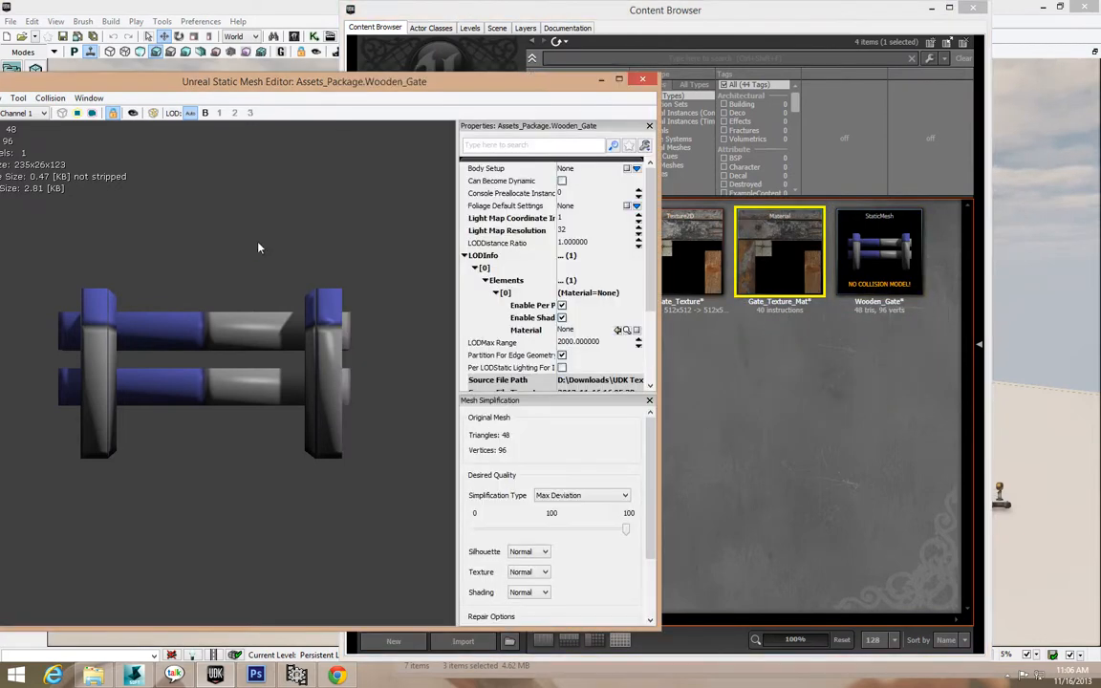
pyautogui.click(617, 330)
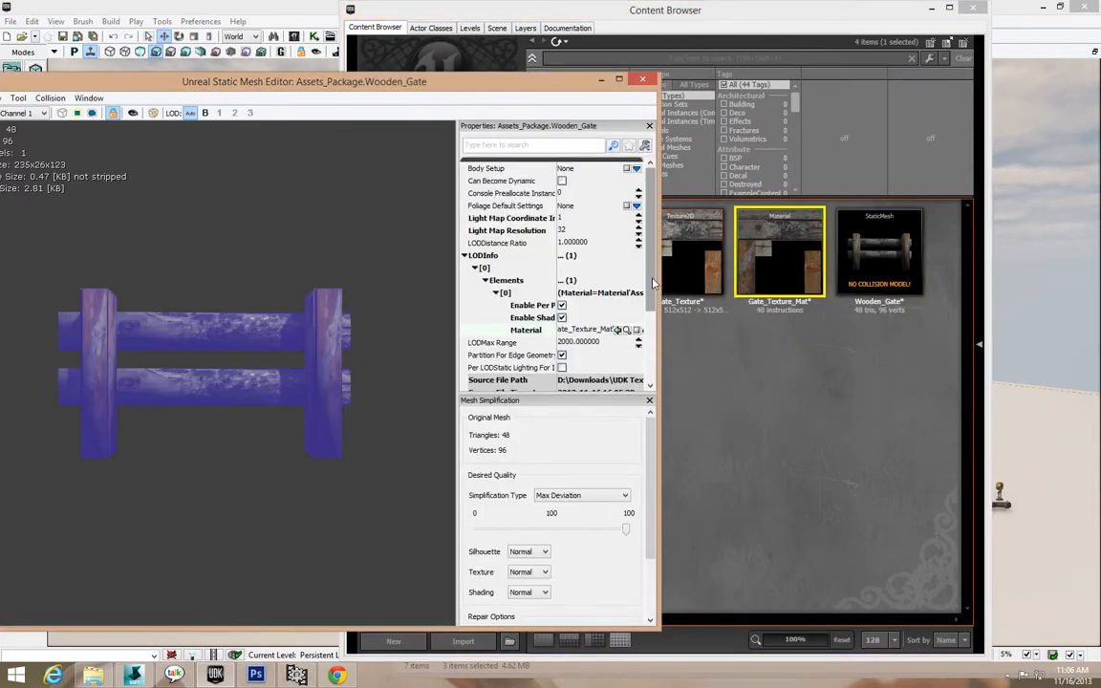
pyautogui.click(643, 78)
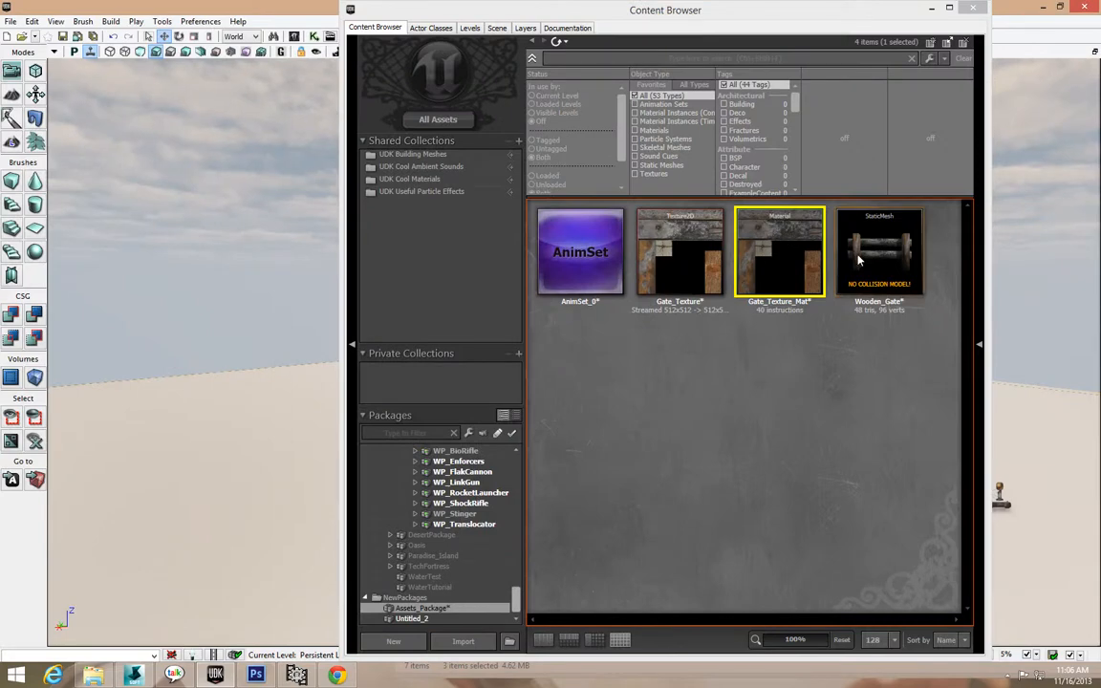
pyautogui.click(859, 259)
# Place the Wooden_Gate fence in the level and close the Content Browser.
pyautogui.moveTo(872, 284); pyautogui.dragTo(268, 506)
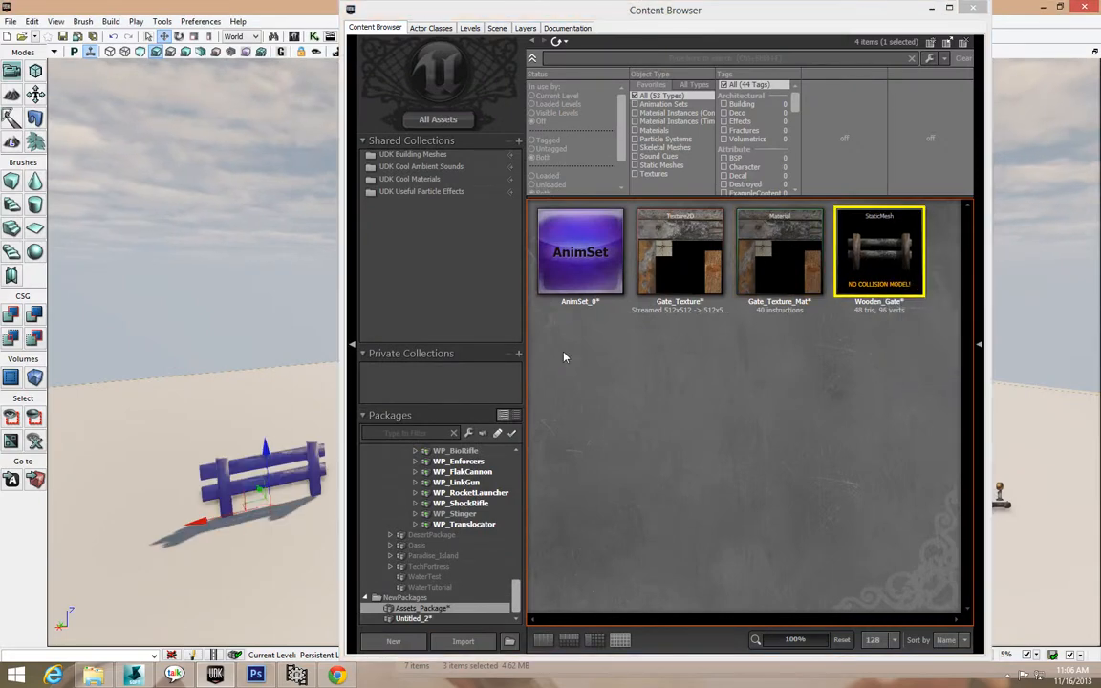
pyautogui.click(973, 7)
pyautogui.moveTo(423, 480); pyautogui.dragTo(612, 480, button='right')
pyautogui.moveTo(612, 480); pyautogui.dragTo(709, 469)
# Fly past and over the placed fence, circling around to its end post.
pyautogui.click(652, 547)
pyautogui.moveTo(764, 511); pyautogui.dragTo(602, 497)
pyautogui.moveTo(602, 497); pyautogui.dragTo(554, 612, button='right')
pyautogui.moveTo(555, 320); pyautogui.dragTo(600, 315, button='right')
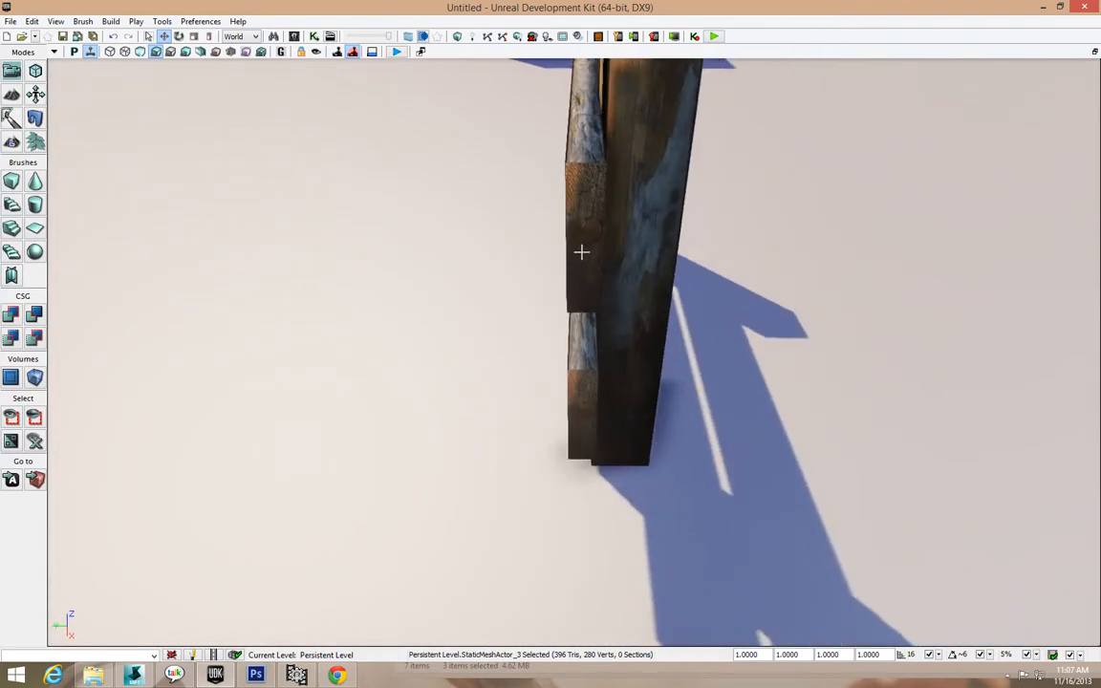
pyautogui.moveTo(581, 251)
pyautogui.mouseDown()
pyautogui.moveTo(583, 196)
pyautogui.moveTo(582, 241)
pyautogui.mouseUp()
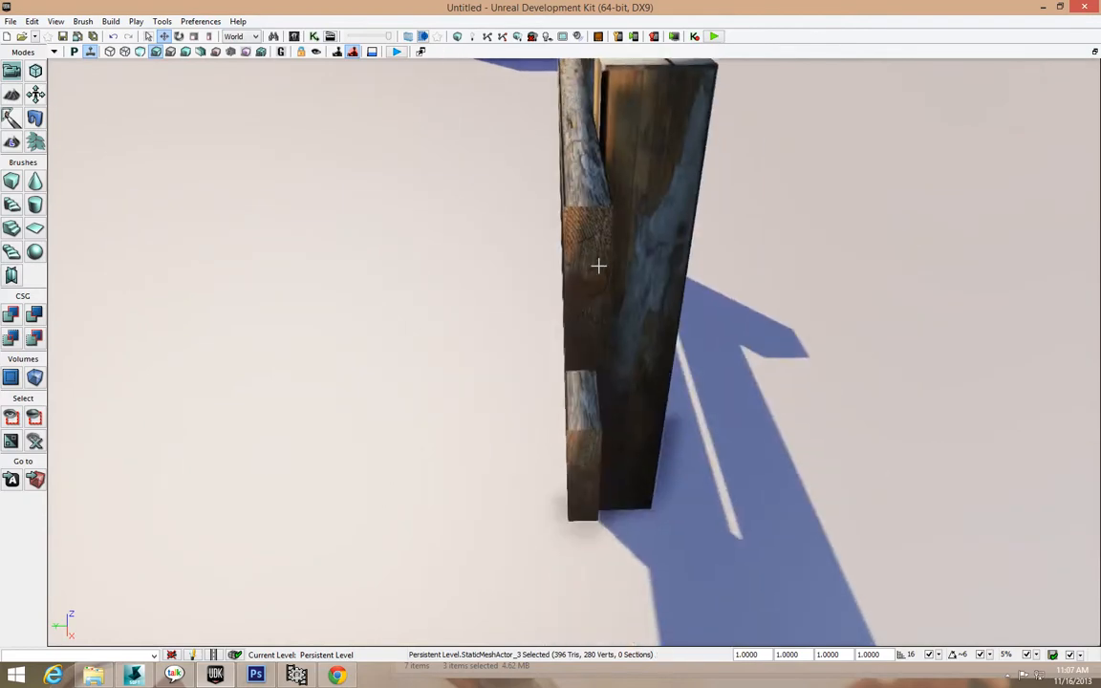
# Lower the view beside the fence post to inspect it, then back away past it.
pyautogui.moveTo(613, 317); pyautogui.dragTo(612, 244, button='right')
pyautogui.moveTo(612, 318); pyautogui.dragTo(613, 358)
pyautogui.moveTo(610, 312); pyautogui.dragTo(610, 330, button='middle')
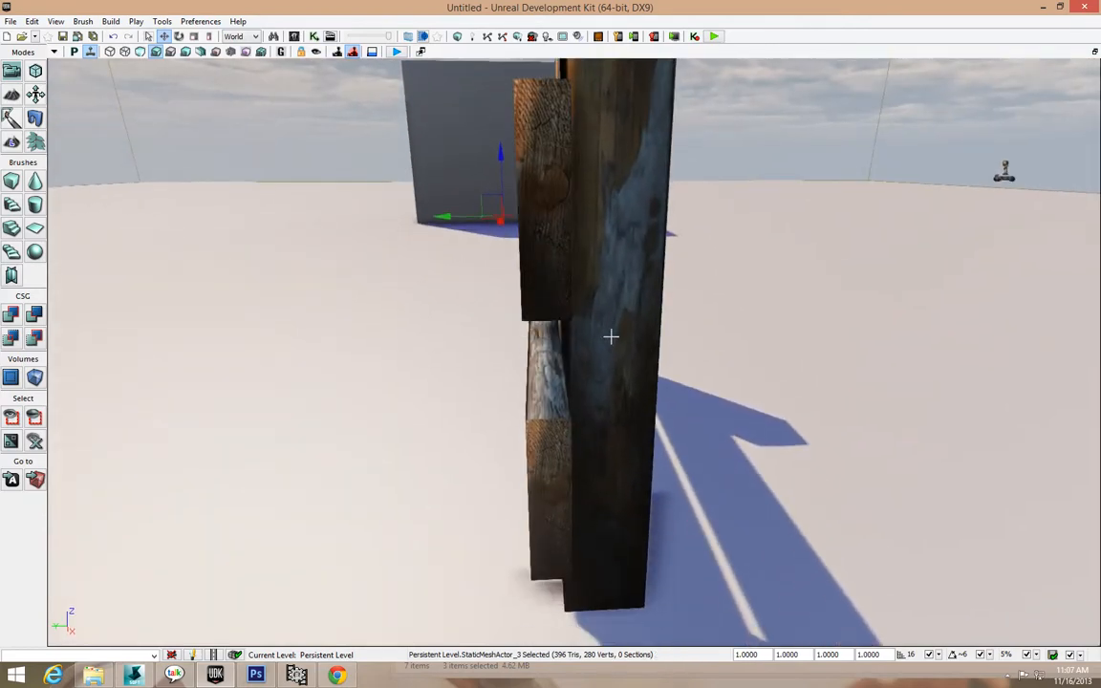
pyautogui.moveTo(576, 367); pyautogui.dragTo(702, 346)
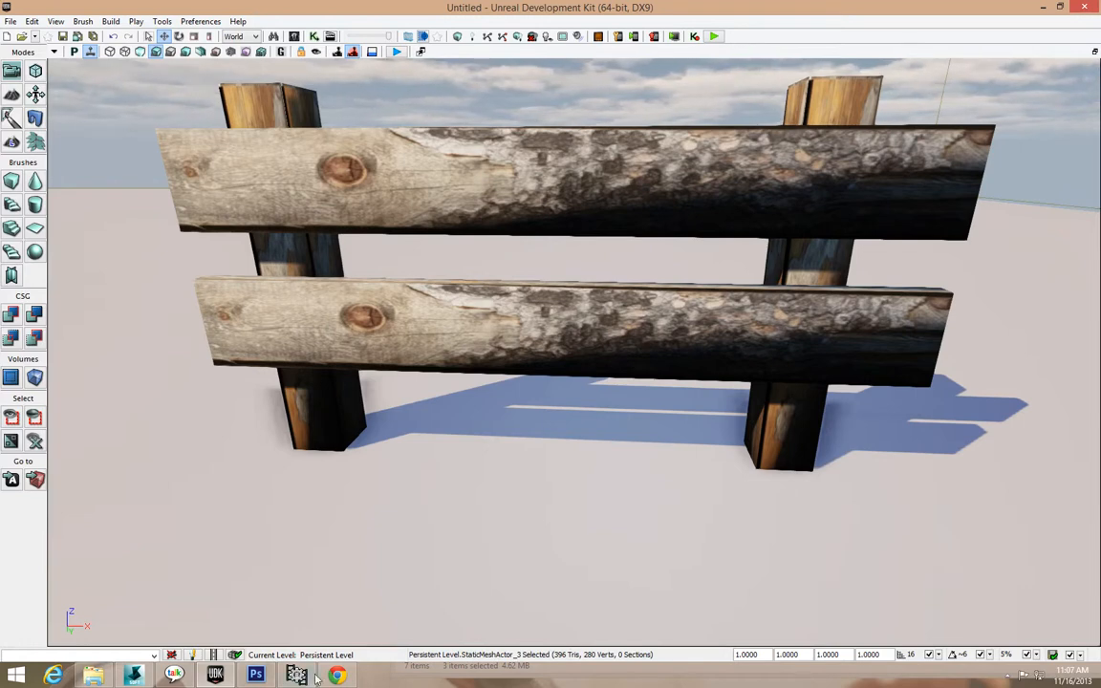
pyautogui.moveTo(300, 676)
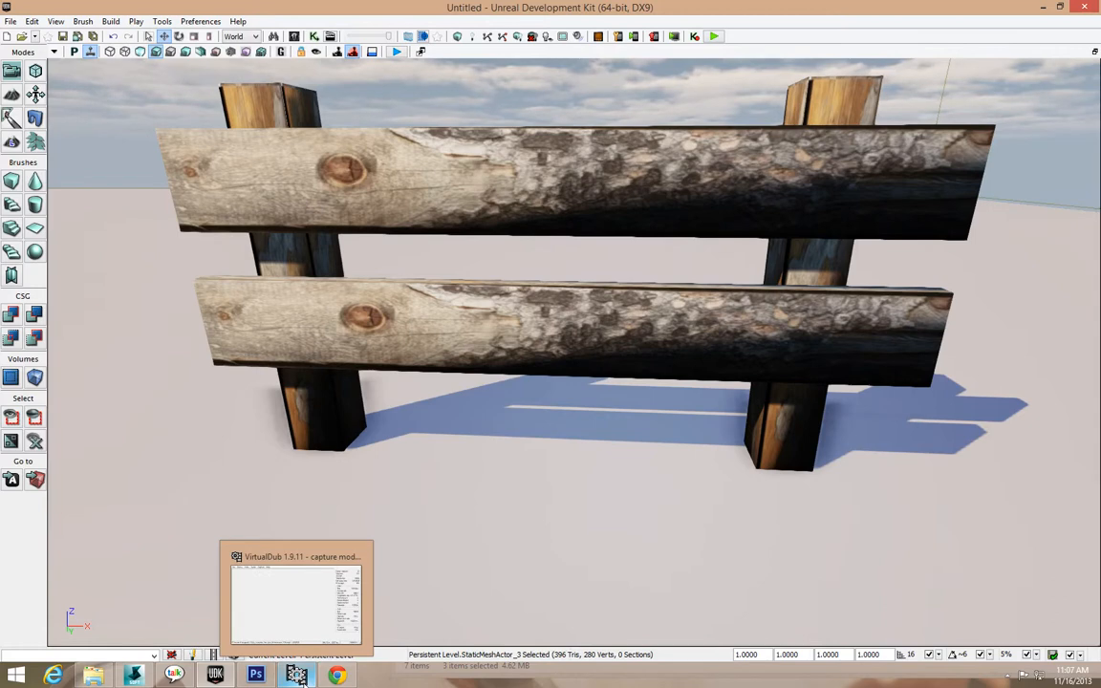
pyautogui.click(299, 676)
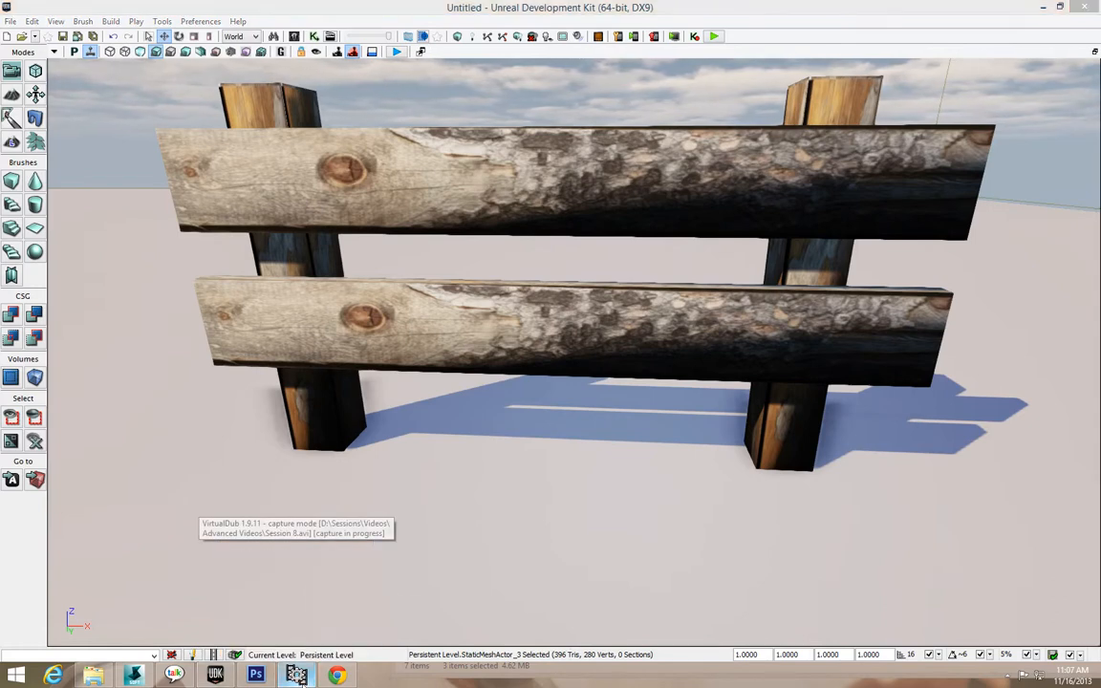